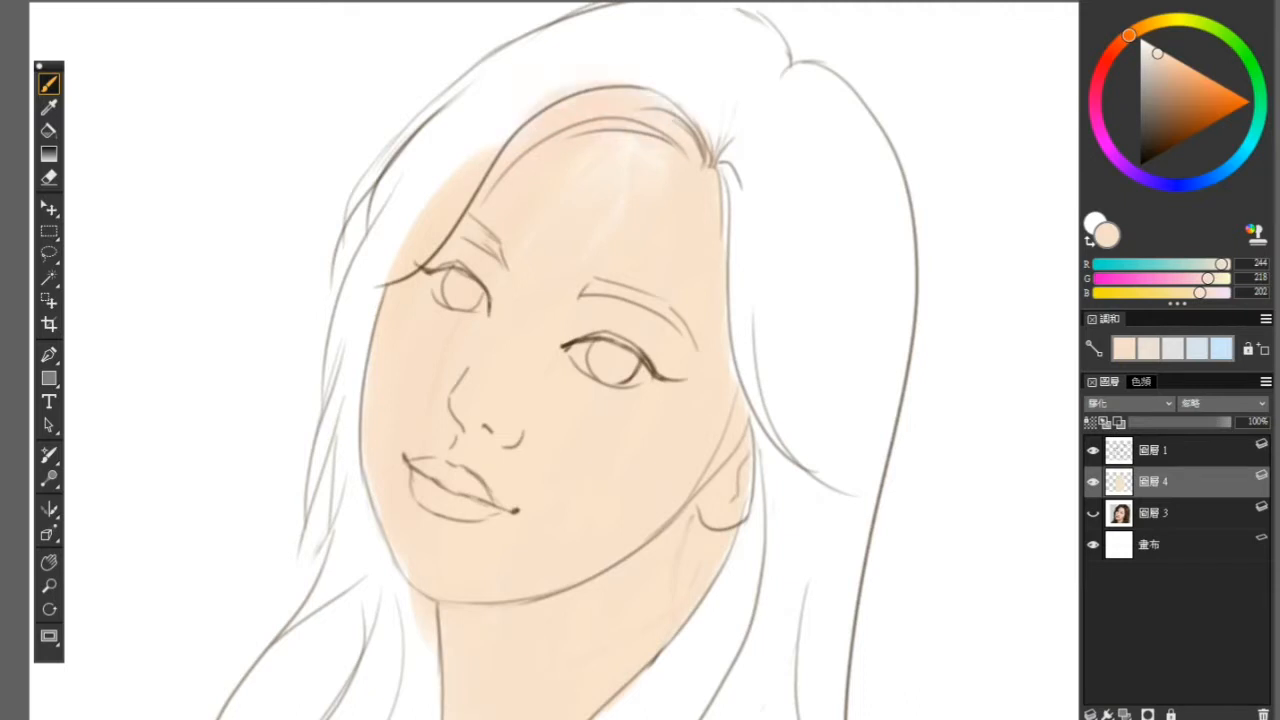
Step: Shade the face's outer edge, the neck beneath the jaw and the area beside the ear with darker peach (R 236, G 188, B 168)
left_click_drag(737, 245, 752, 388)
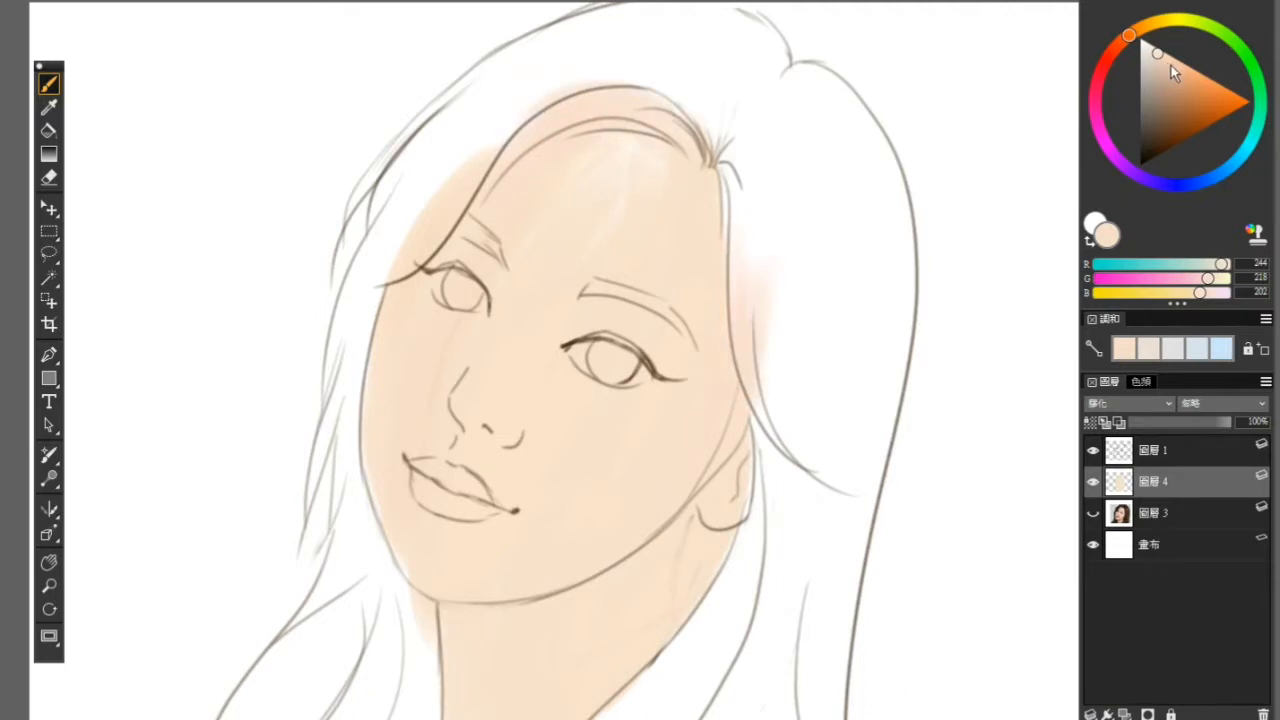
left_click(1169, 64)
left_click(1122, 40)
mouse_move(394, 272)
left_mouse_down()
mouse_move(372, 398)
mouse_move(390, 526)
left_mouse_up()
mouse_move(442, 612)
left_mouse_down()
mouse_move(552, 618)
mouse_move(665, 560)
mouse_move(688, 592)
mouse_move(722, 545)
left_mouse_up()
left_click_drag(714, 489, 742, 460)
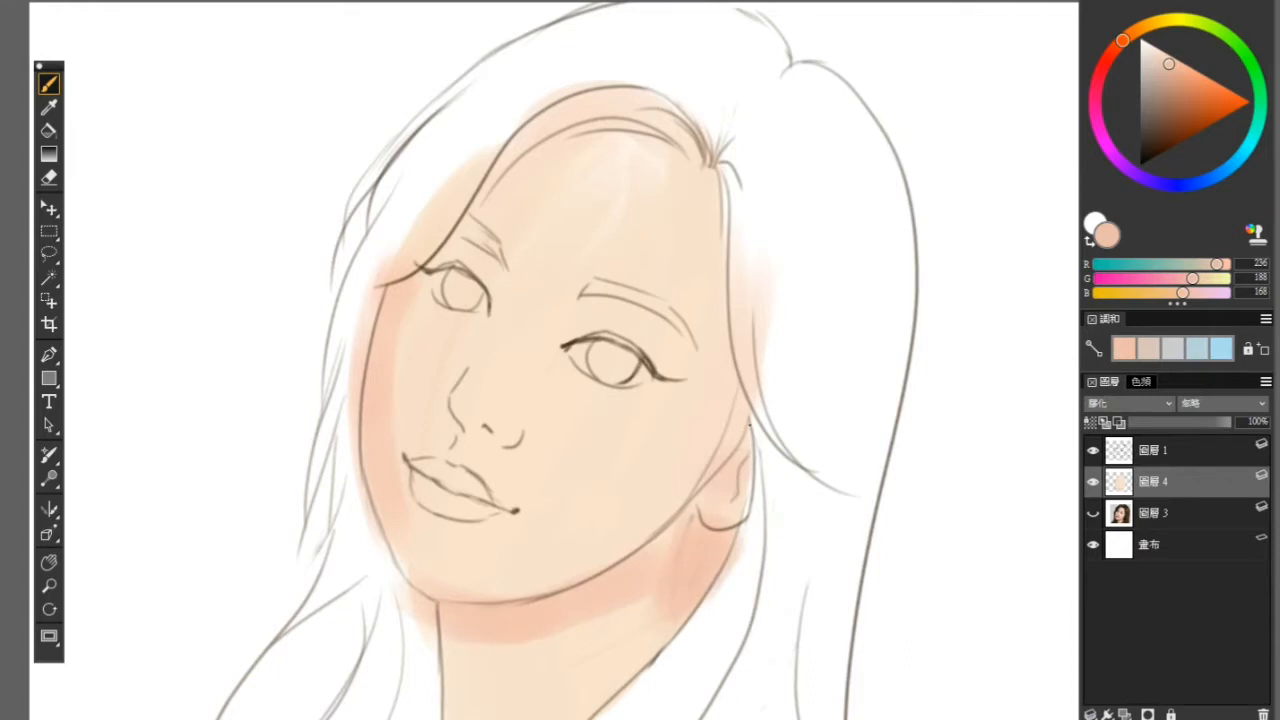
Step: Apply the darker peach to both eyebrows and the shadow side and underside of the nose
left_click_drag(464, 228, 503, 256)
mouse_move(588, 293)
left_mouse_down()
mouse_move(664, 304)
mouse_move(698, 348)
left_mouse_up()
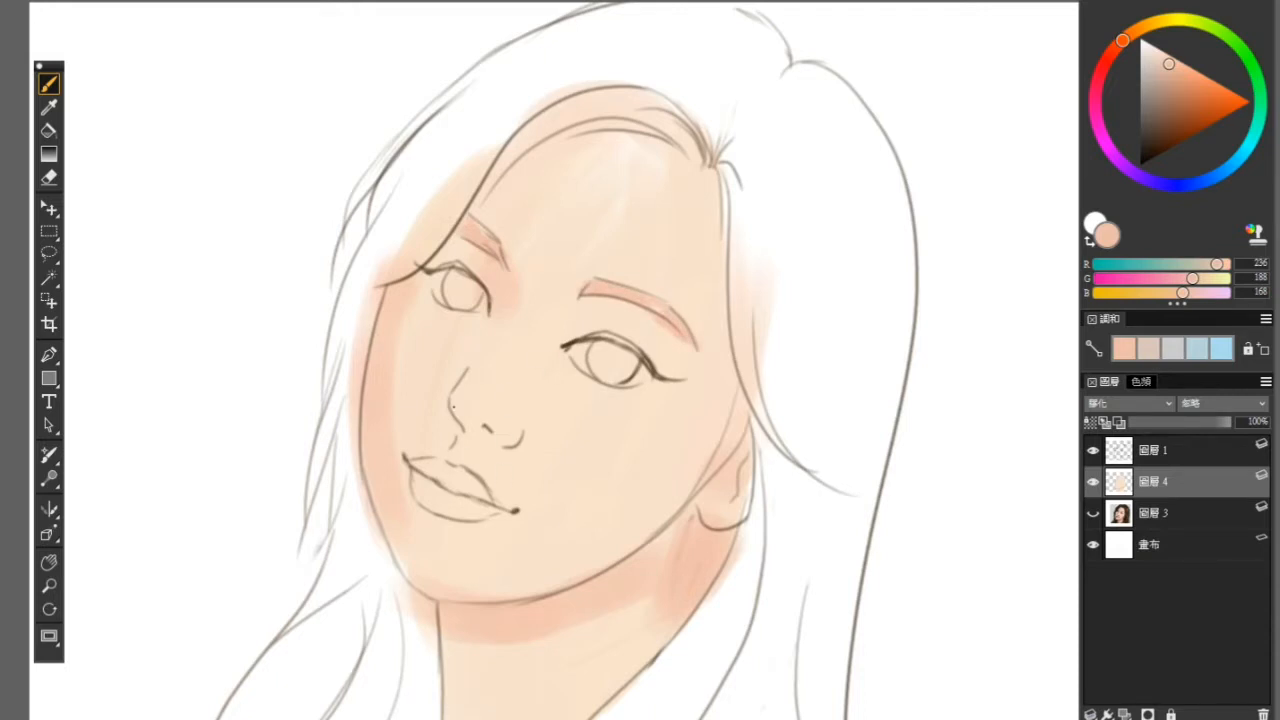
mouse_move(450, 398)
left_mouse_down()
mouse_move(476, 428)
mouse_move(502, 444)
left_mouse_up()
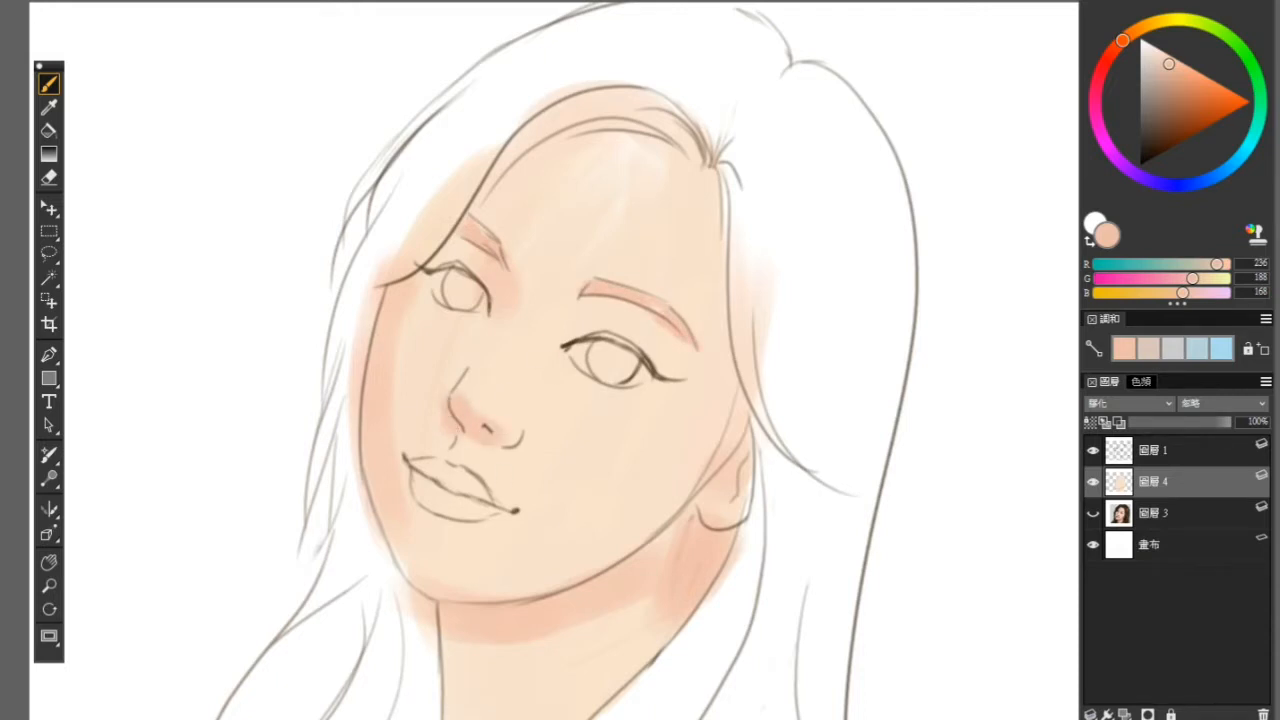
Step: Fill the lips with the darker peach and shade the neck's left side with the same colour
mouse_move(414, 464)
left_mouse_down()
mouse_move(474, 499)
mouse_move(423, 498)
mouse_move(456, 514)
left_mouse_up()
left_click_drag(446, 508, 494, 524)
left_click_drag(428, 485, 511, 511)
left_click_drag(402, 455, 405, 486)
left_click_drag(445, 640, 495, 712)
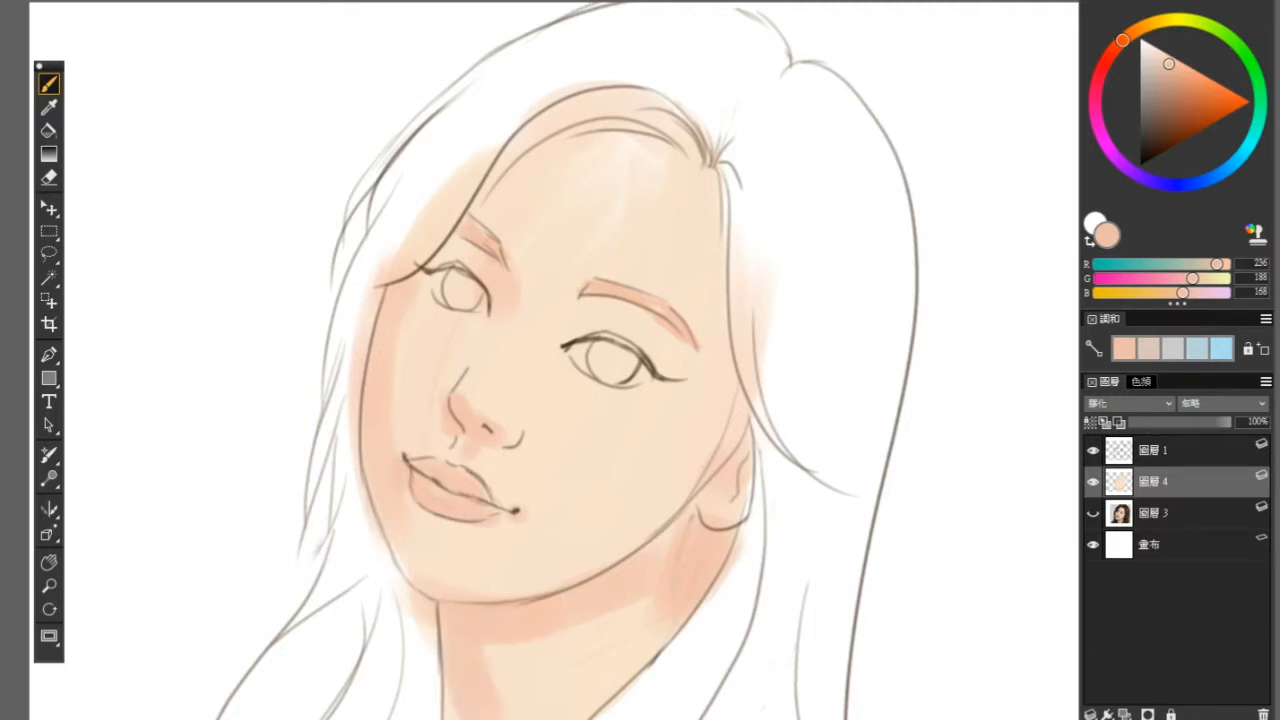
left_click_drag(490, 650, 512, 714)
Step: Choose a light purple (R 208, G 168, B 236) and paint a small patch on the neck directly under the chin
left_click(1230, 180)
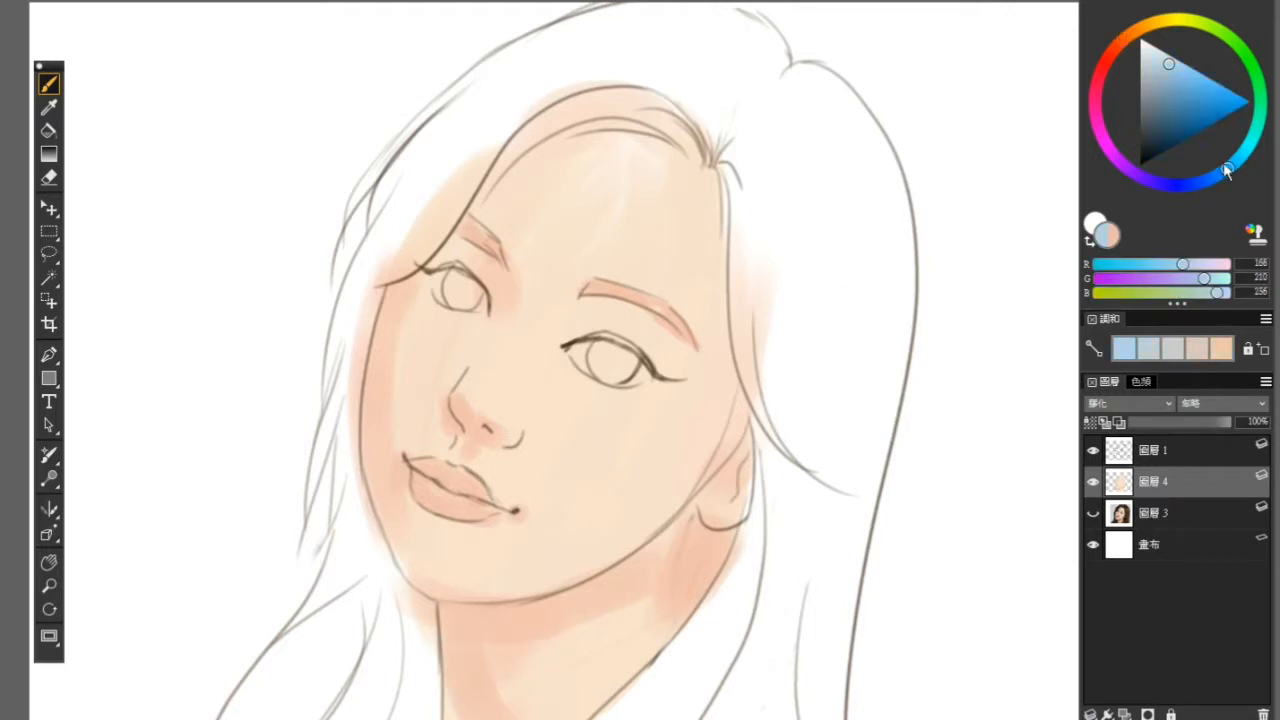
left_click(1129, 170)
mouse_move(476, 616)
left_mouse_down()
mouse_move(456, 638)
mouse_move(562, 606)
left_mouse_up()
key("ctrl+z")
mouse_move(542, 598)
left_mouse_down()
mouse_move(624, 556)
mouse_move(636, 506)
left_mouse_up()
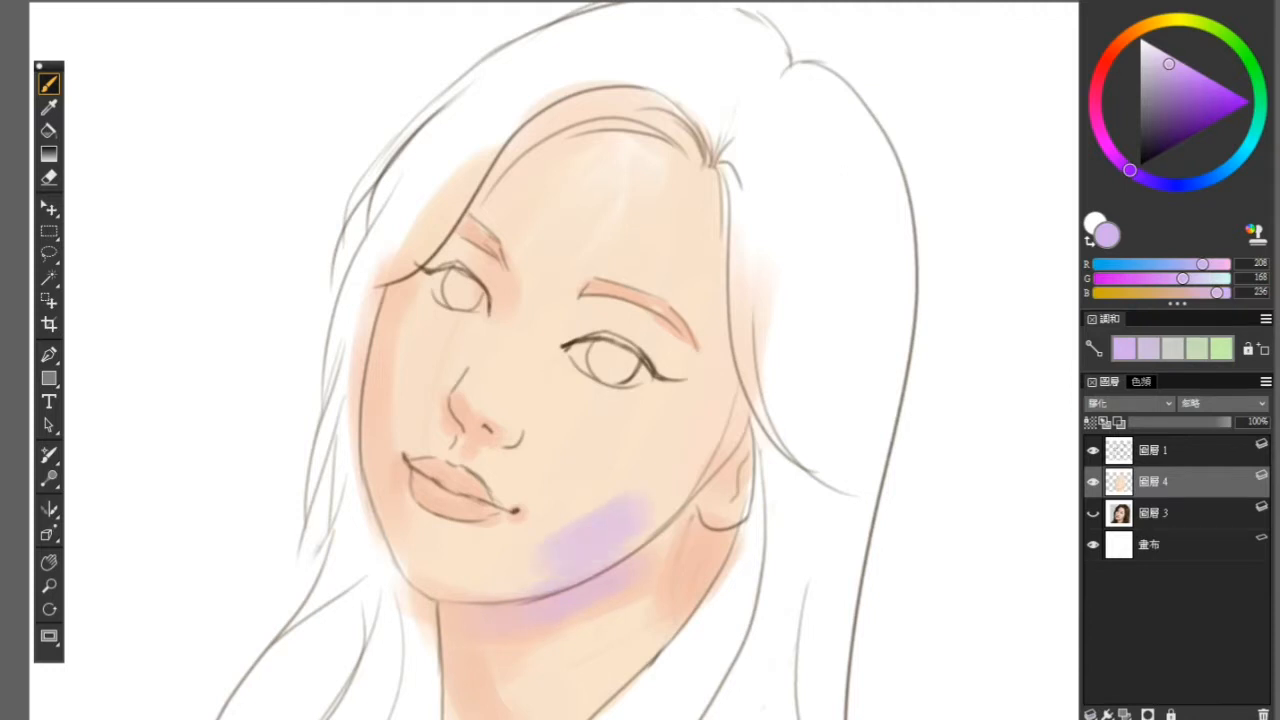
key("ctrl+z")
left_click_drag(594, 562, 672, 514)
key("ctrl+z")
key("ctrl+z")
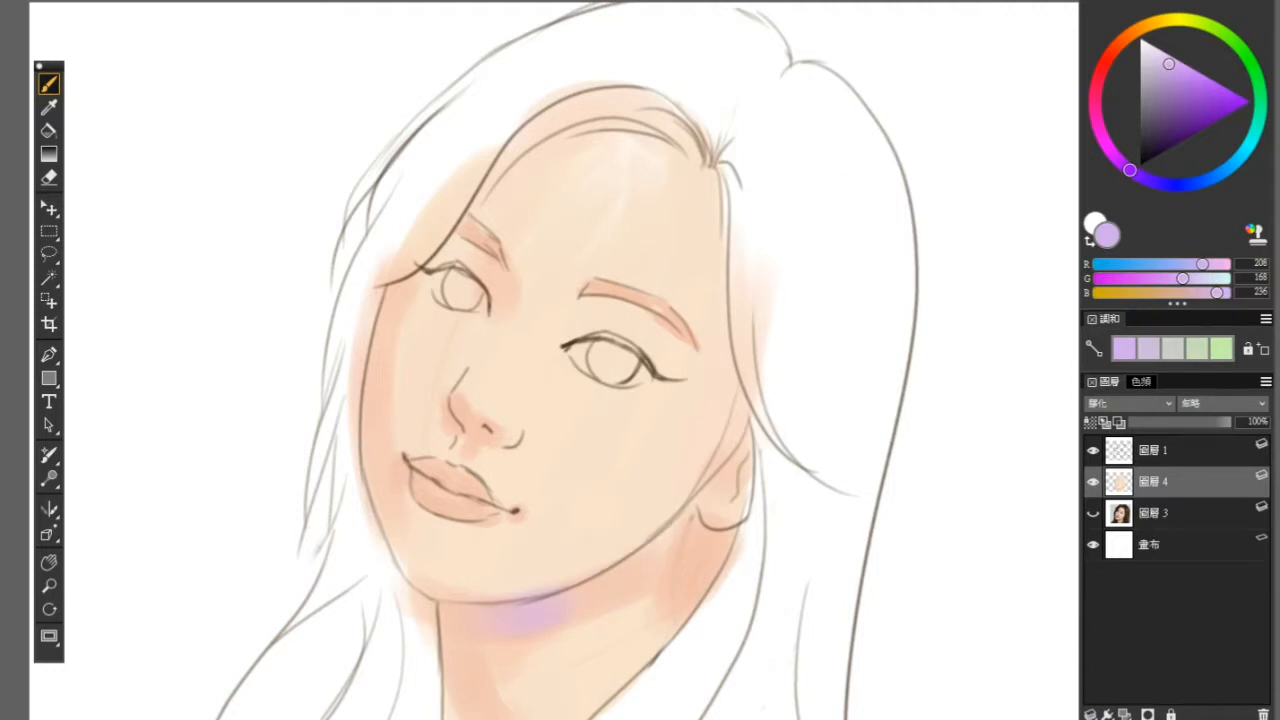
Step: Paint light purple highlights on the hair, above the forehead and on the lock right of the face
left_click_drag(530, 95, 665, 30)
left_click_drag(495, 125, 645, 85)
left_click_drag(440, 185, 600, 100)
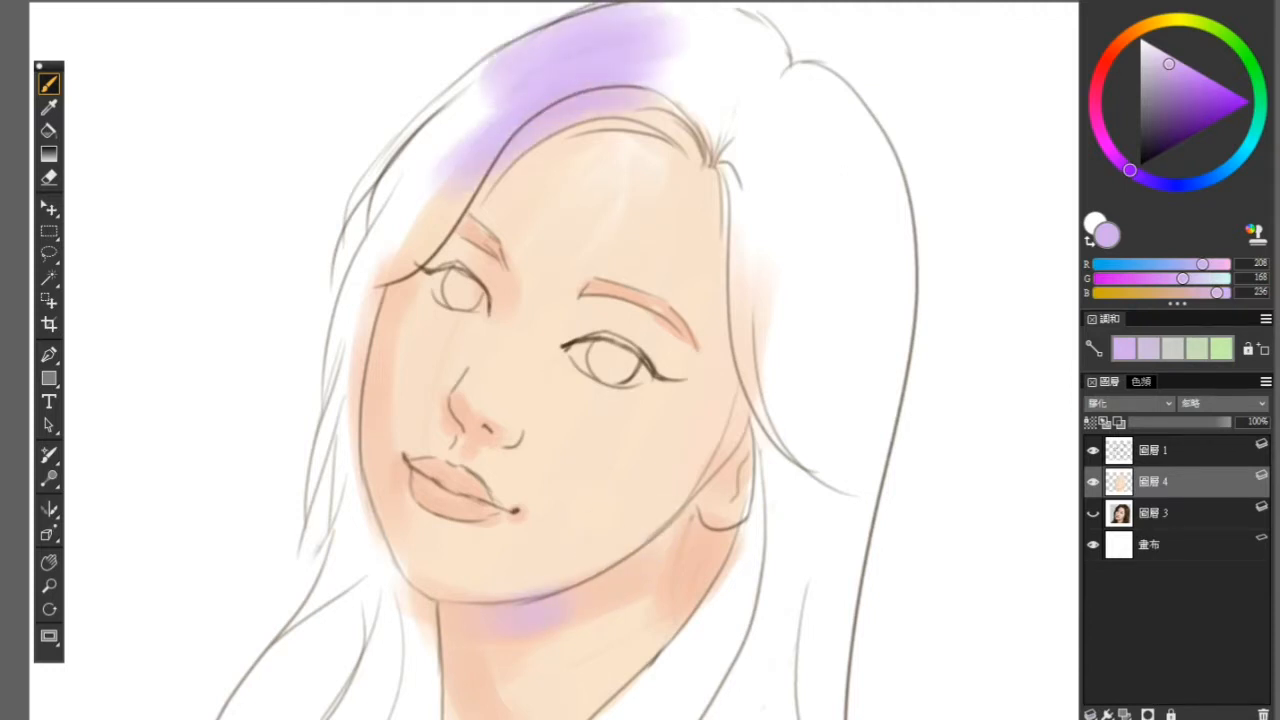
left_click_drag(750, 340, 840, 230)
left_click_drag(815, 300, 900, 160)
left_click_drag(850, 320, 905, 150)
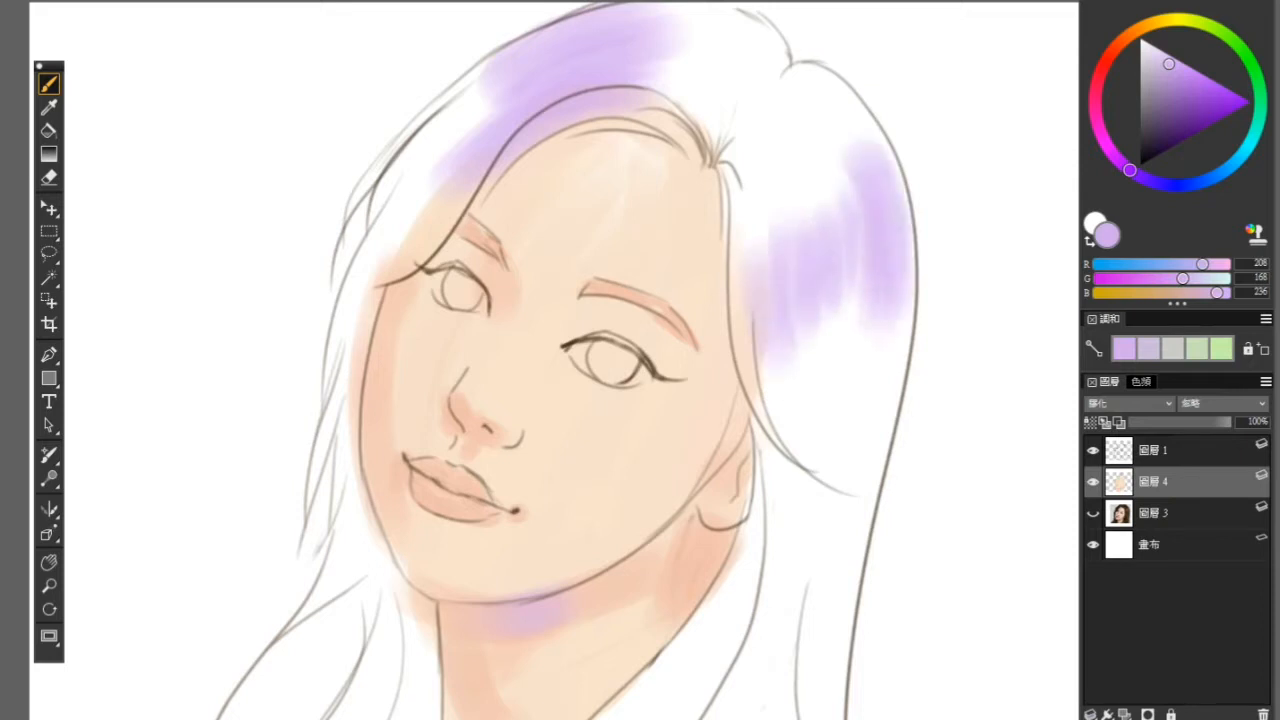
left_click(1124, 39)
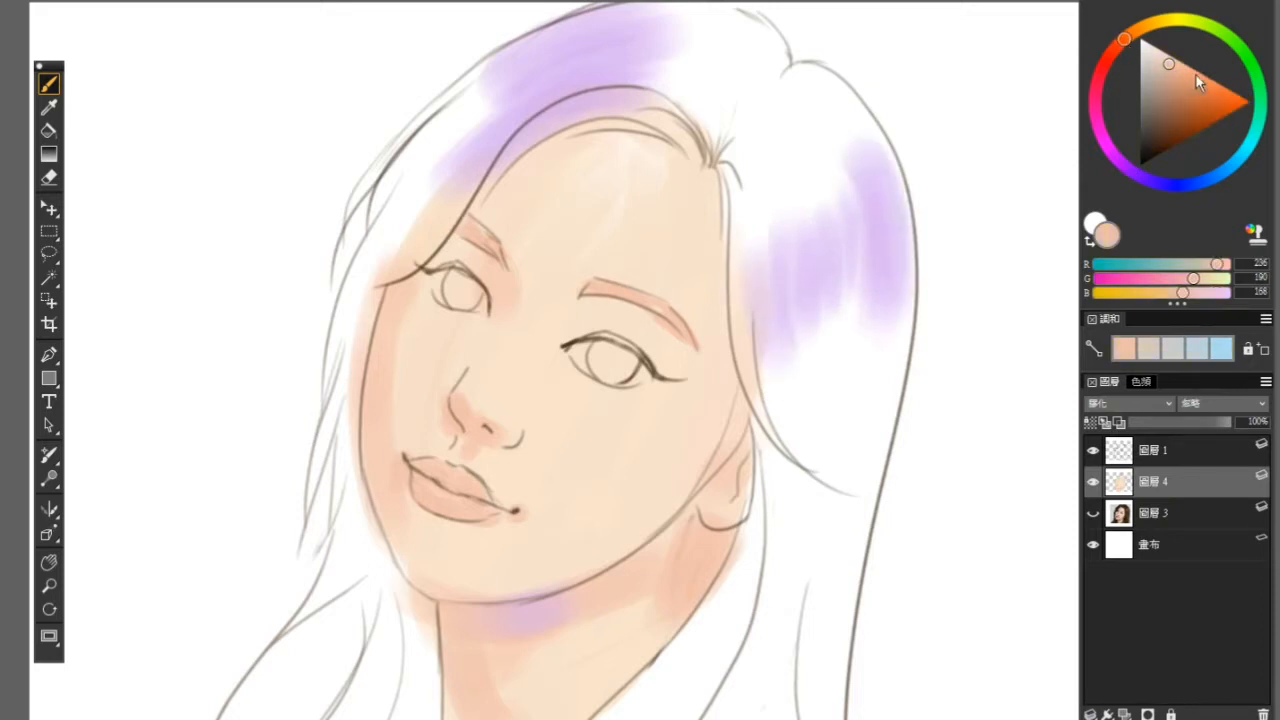
left_click(1180, 69)
left_click_drag(398, 305, 358, 395)
key("ctrl+z")
left_click(1118, 43)
left_click(1167, 60)
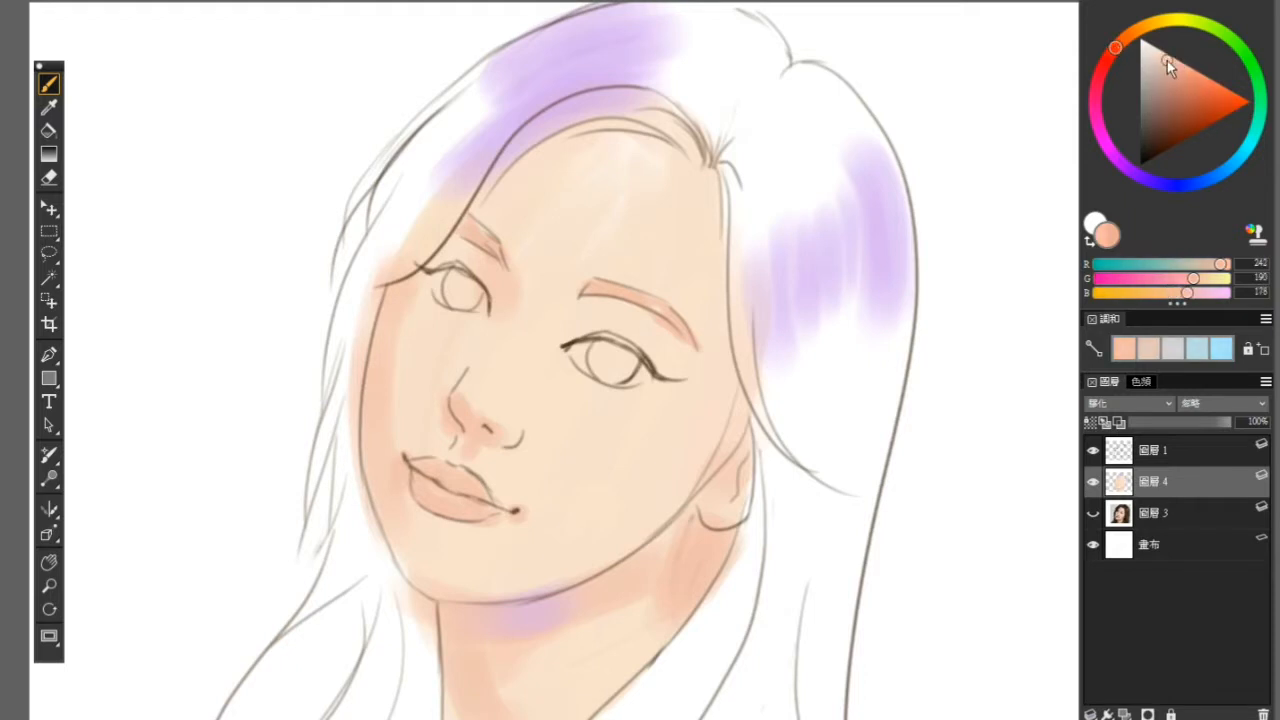
Step: Mix a soft peach (R 240, G 191, B 170) starting from the painted skin and shade the skin around both eyes
left_click(705, 221, "alt")
left_click(1123, 41)
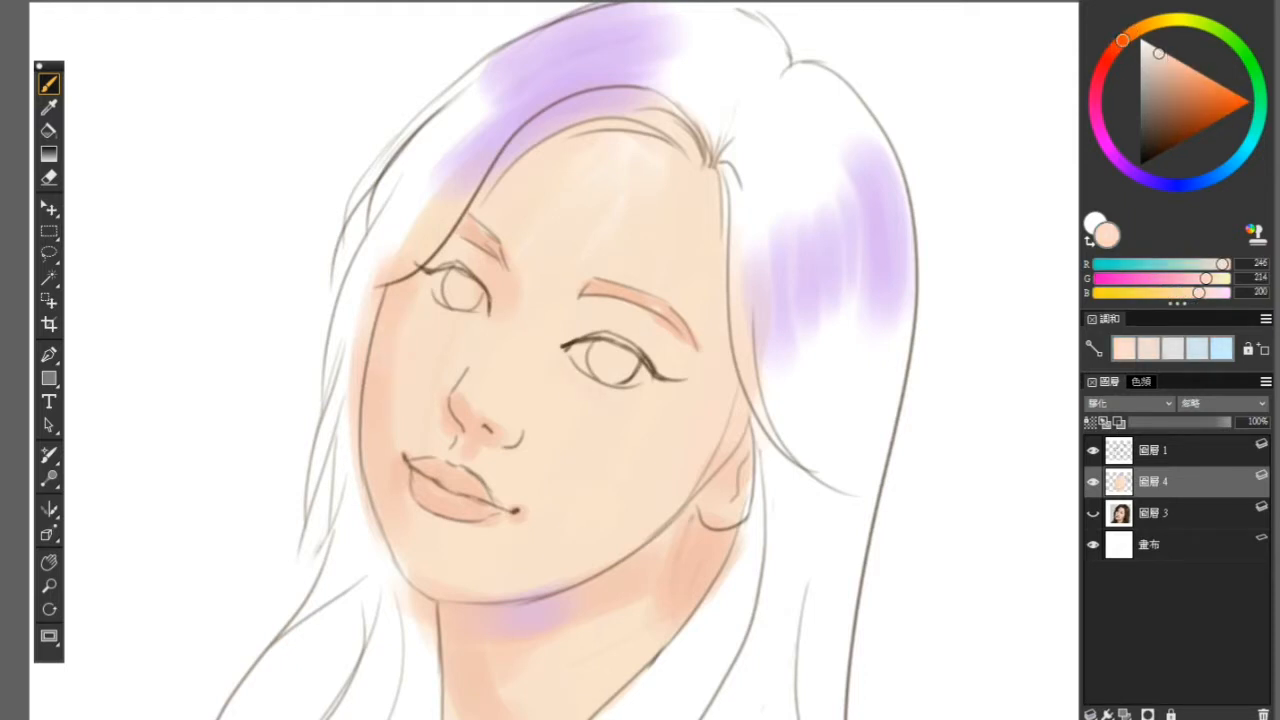
left_click(629, 288, "alt")
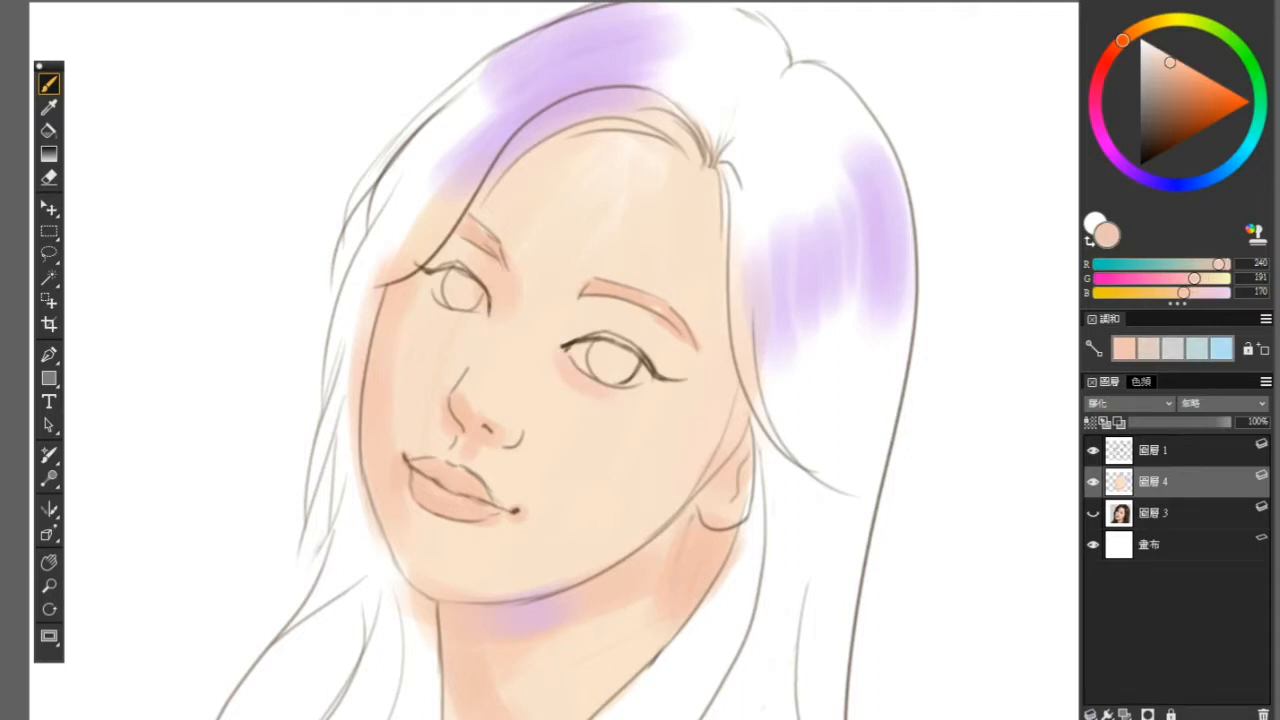
left_click_drag(563, 329, 586, 310)
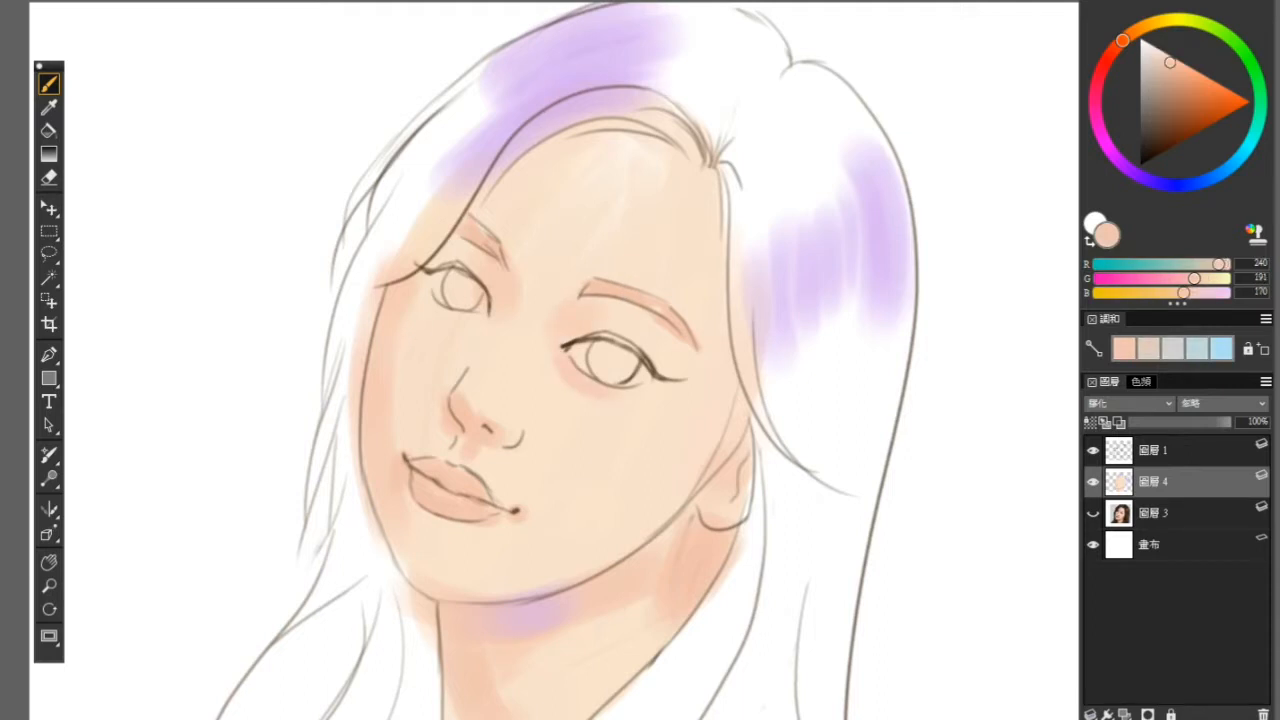
left_click_drag(434, 314, 414, 286)
Step: Shade the jawline and the face's right edge up to the hairline with the soft peach
mouse_move(446, 584)
left_mouse_down()
mouse_move(562, 578)
mouse_move(682, 464)
left_mouse_up()
key("ctrl+z")
mouse_move(740, 386)
left_mouse_down()
mouse_move(724, 436)
mouse_move(640, 534)
left_mouse_up()
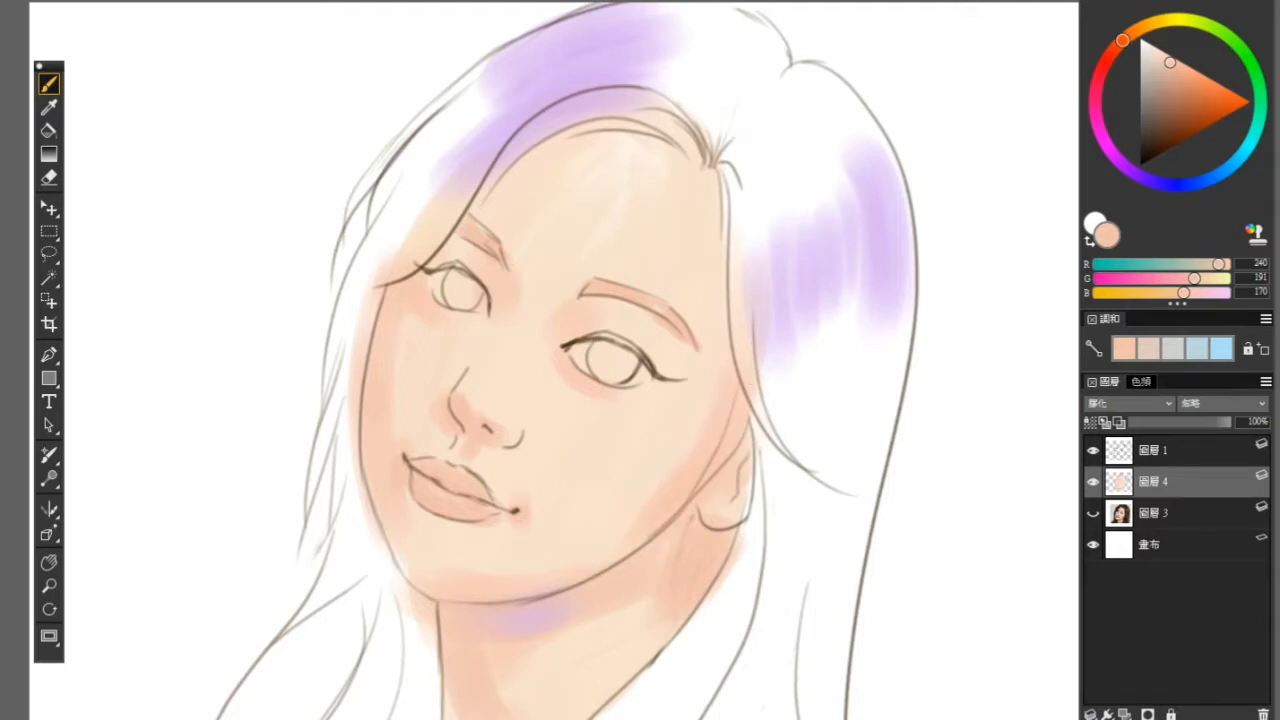
left_click_drag(716, 168, 714, 400)
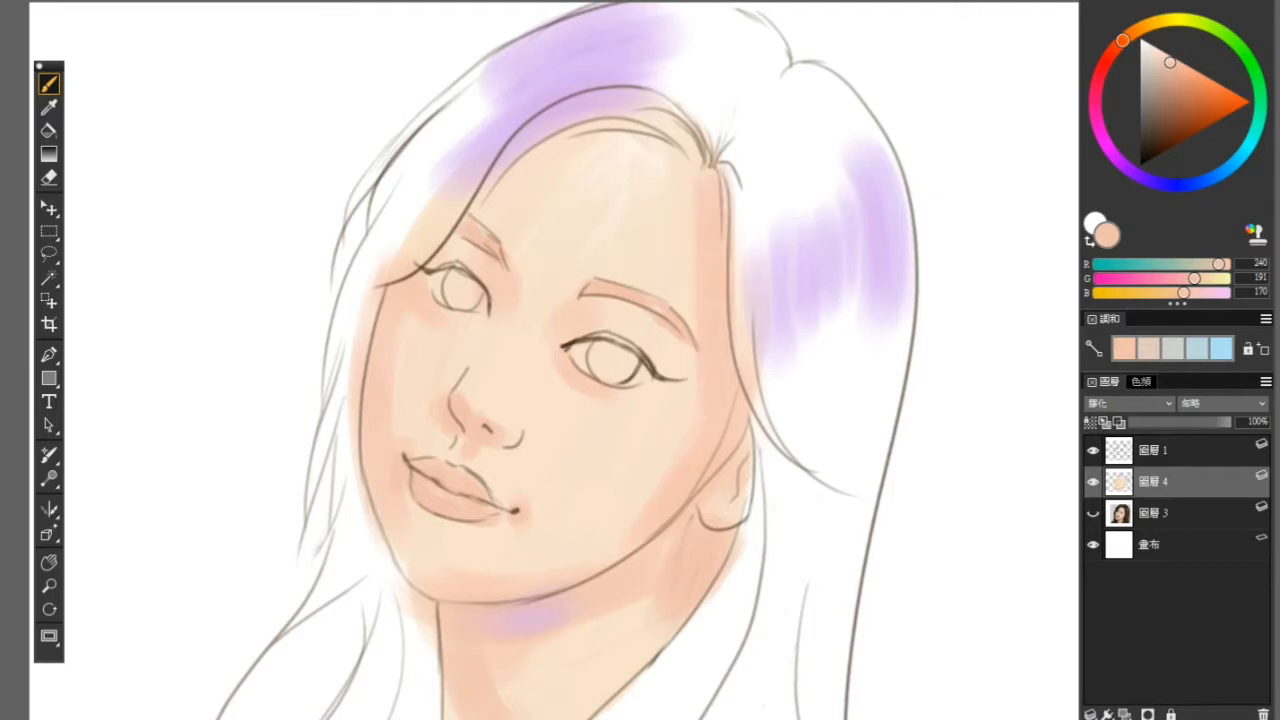
Step: Paint shadows along the forehead hairline and both sides of the neck with a muted brown-peach (R 210, G 171, B 154)
left_click(1164, 73)
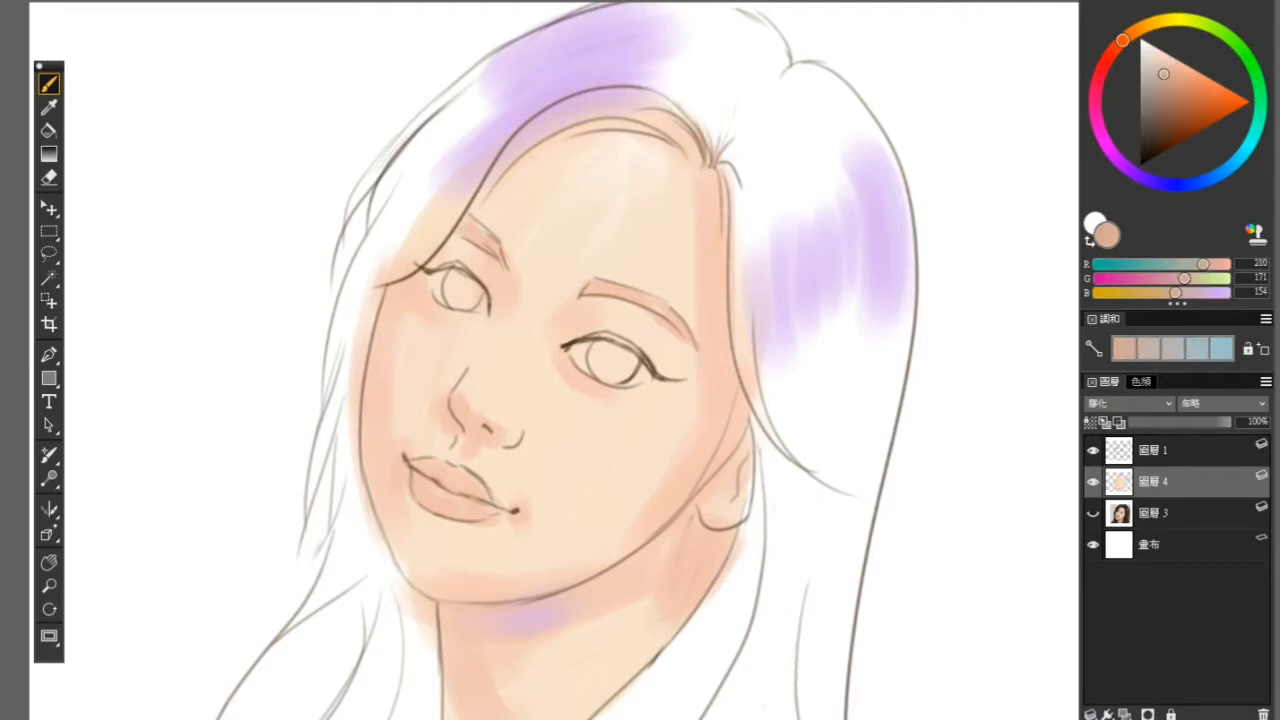
mouse_move(592, 106)
left_mouse_down()
mouse_move(686, 134)
mouse_move(514, 149)
left_mouse_up()
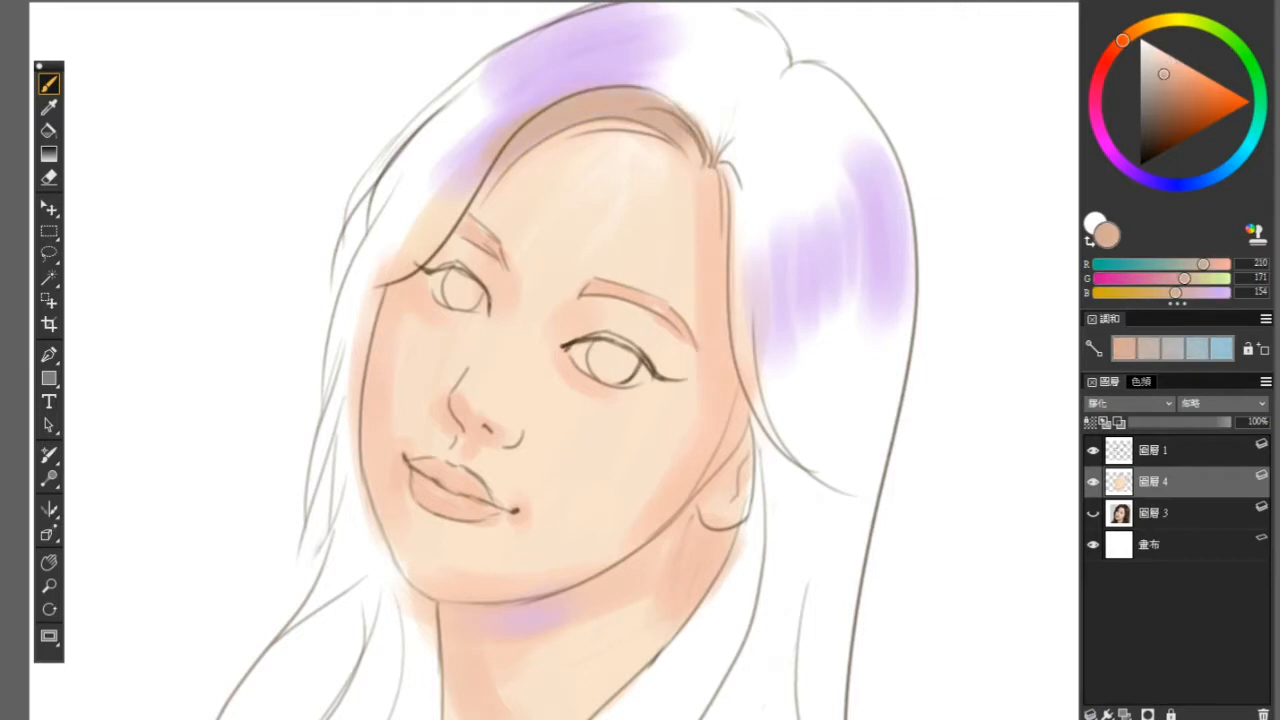
mouse_move(640, 560)
left_mouse_down()
mouse_move(648, 501)
mouse_move(682, 472)
mouse_move(612, 640)
mouse_move(572, 676)
left_mouse_up()
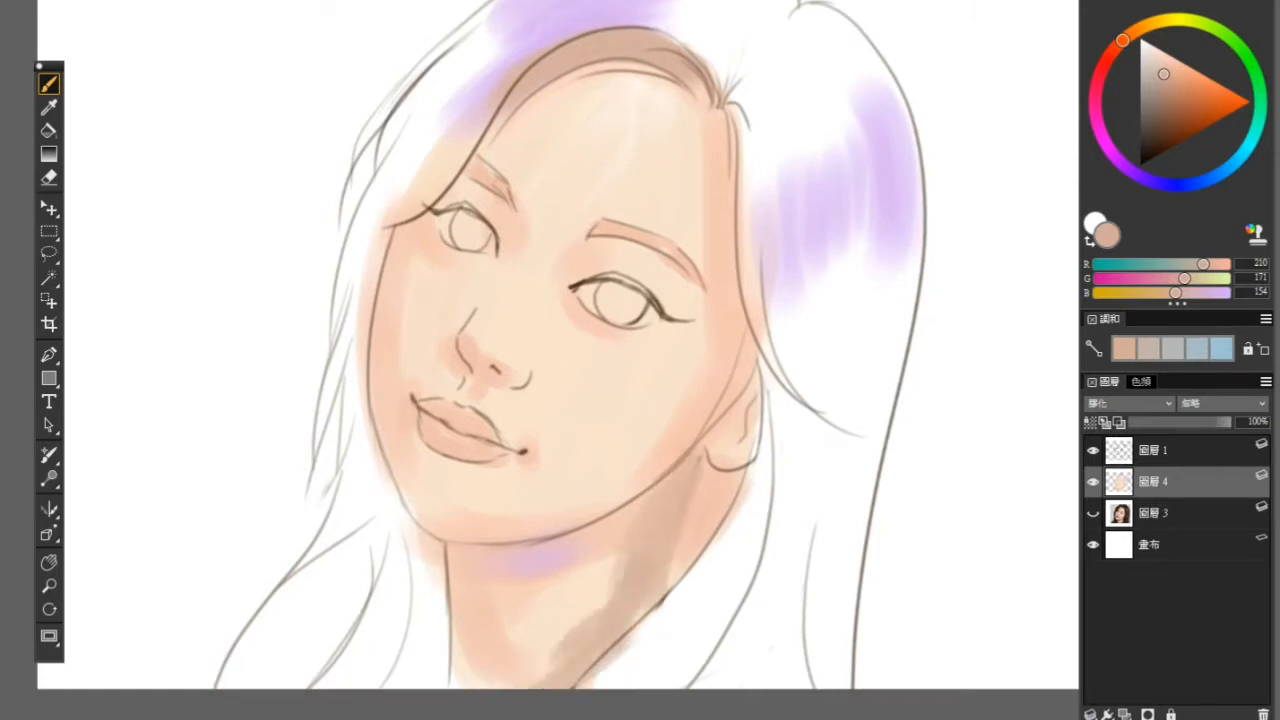
mouse_move(640, 614)
left_mouse_down()
mouse_move(550, 670)
mouse_move(468, 608)
mouse_move(456, 556)
mouse_move(632, 510)
mouse_move(556, 658)
left_mouse_up()
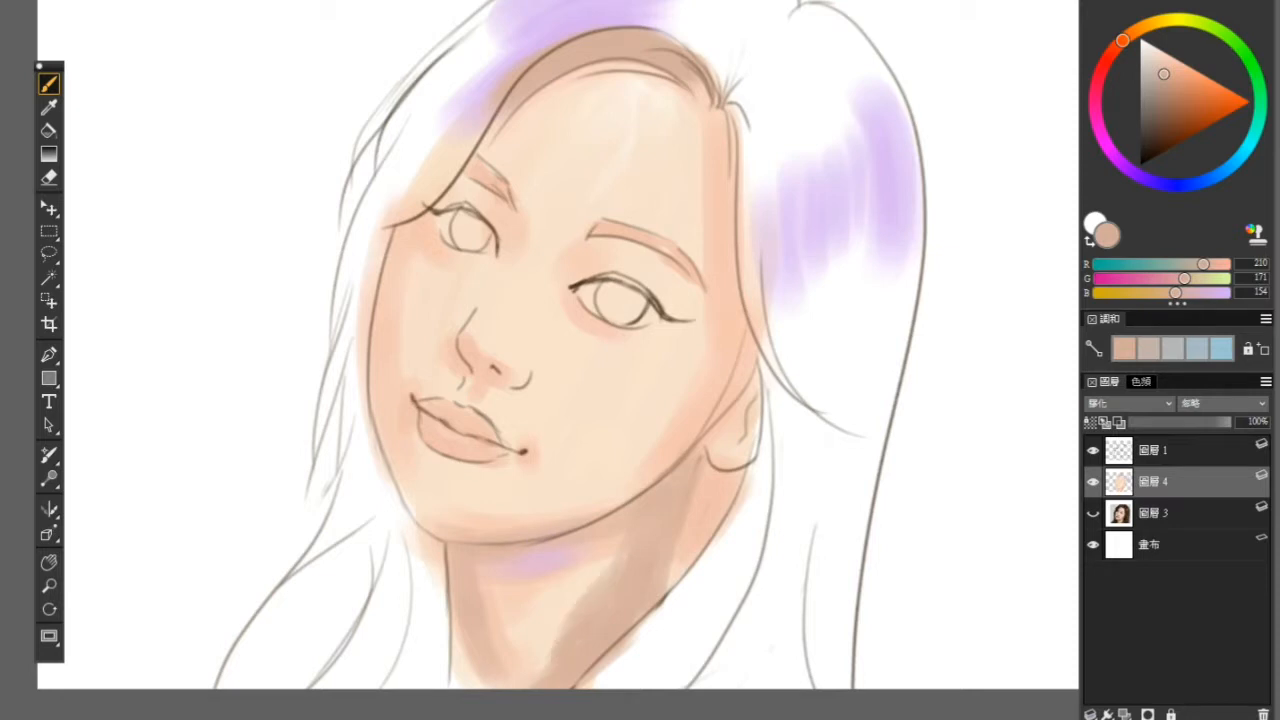
left_click_drag(630, 532, 612, 562)
left_click_drag(712, 472, 674, 575)
left_click_drag(742, 474, 676, 594)
Step: Choose a dark brown (R 119, G 82, B 67) and fill the gap between the neck and the ear
left_click(1162, 118)
left_click_drag(712, 462, 664, 575)
left_click_drag(698, 522, 668, 572)
left_click_drag(708, 452, 696, 546)
mouse_move(730, 482)
left_mouse_down()
mouse_move(646, 628)
mouse_move(688, 585)
left_mouse_up()
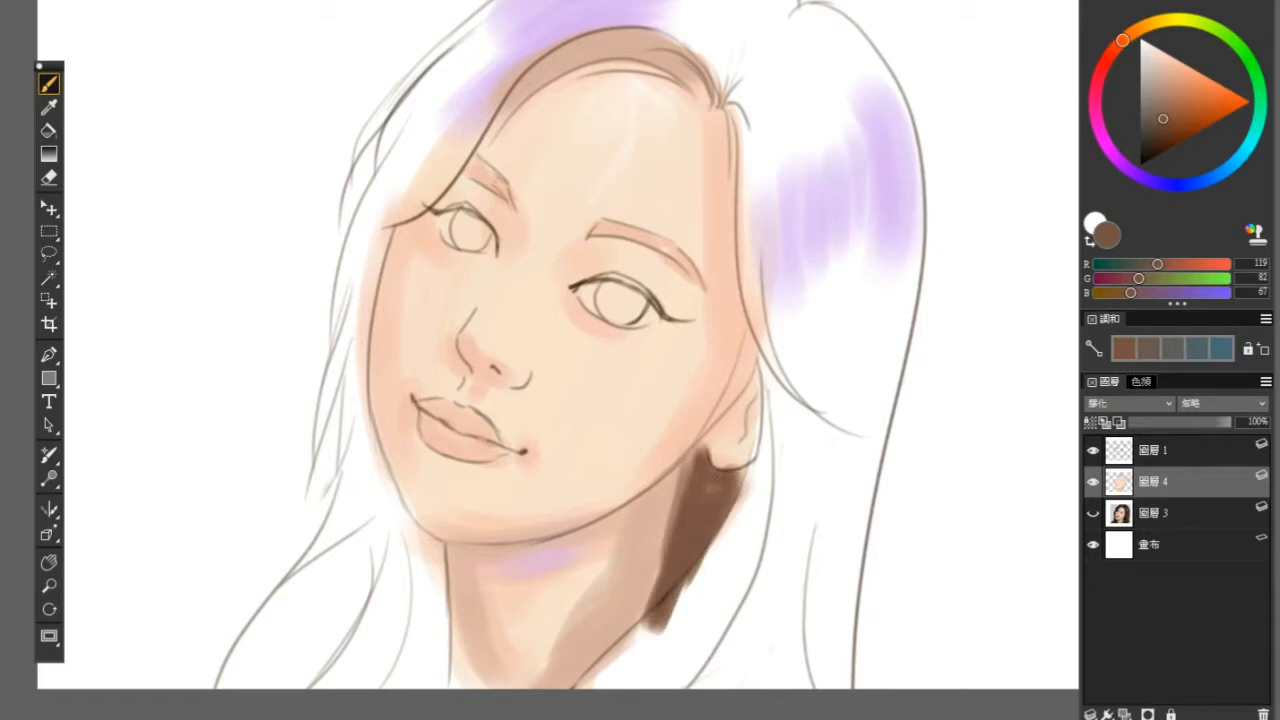
Step: Paint the hair hanging behind the ear and down the neck's right side in dark brown
left_click_drag(695, 455, 648, 640)
left_click_drag(782, 476, 658, 648)
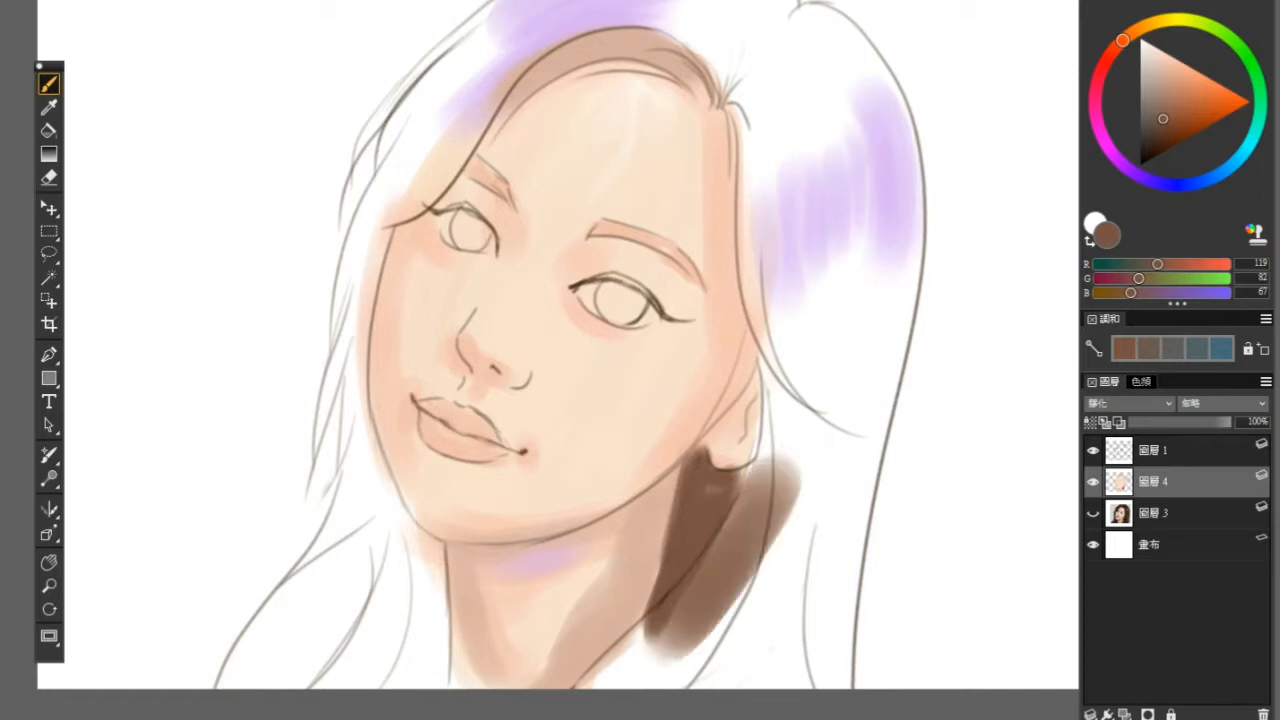
left_click_drag(750, 502, 605, 675)
mouse_move(764, 534)
left_mouse_down()
mouse_move(758, 566)
mouse_move(665, 682)
left_mouse_up()
left_click_drag(795, 385, 805, 680)
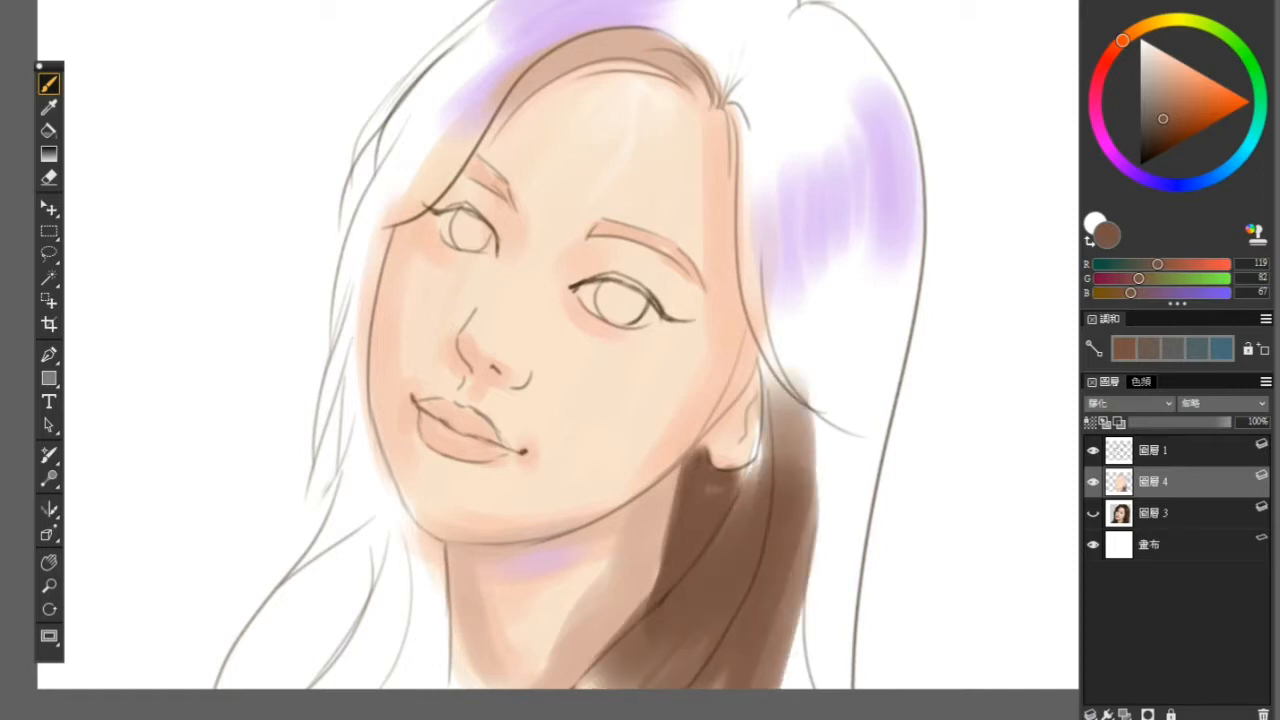
Step: Fill both eyebrows with dark brown
left_click_drag(747, 186, 725, 235)
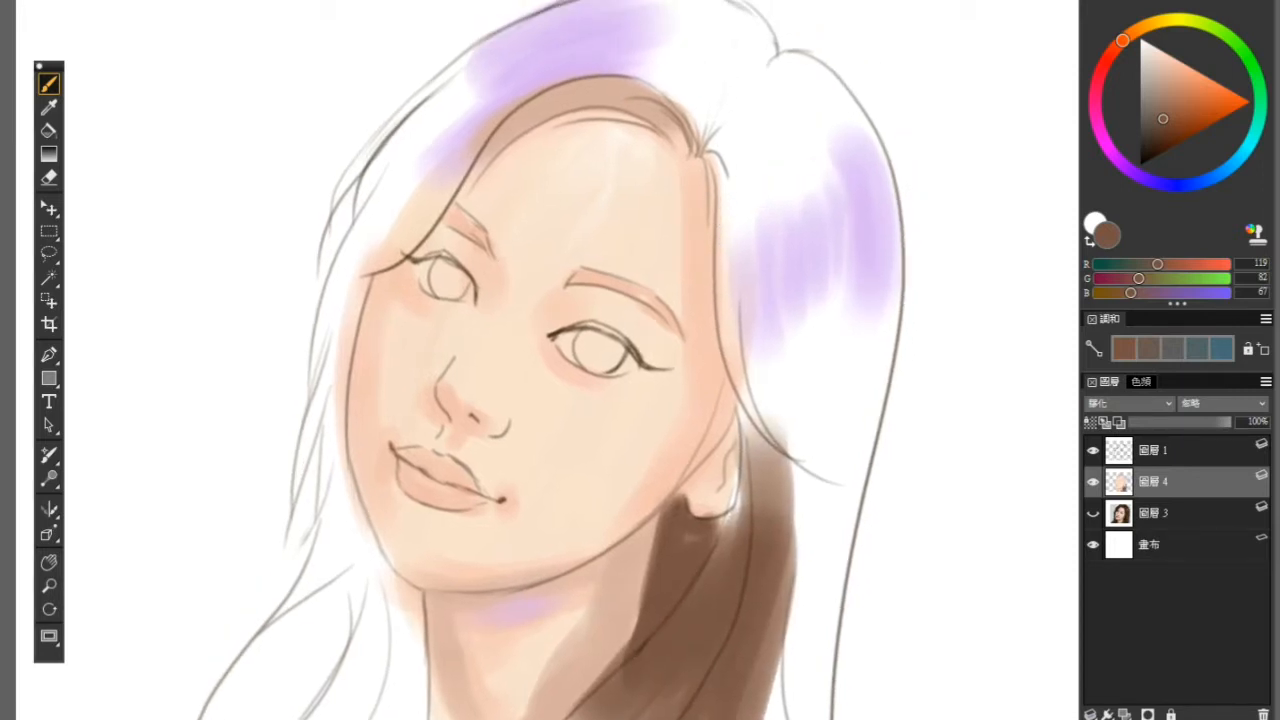
left_click_drag(446, 208, 484, 240)
mouse_move(574, 276)
left_mouse_down()
mouse_move(664, 306)
mouse_move(580, 282)
left_mouse_up()
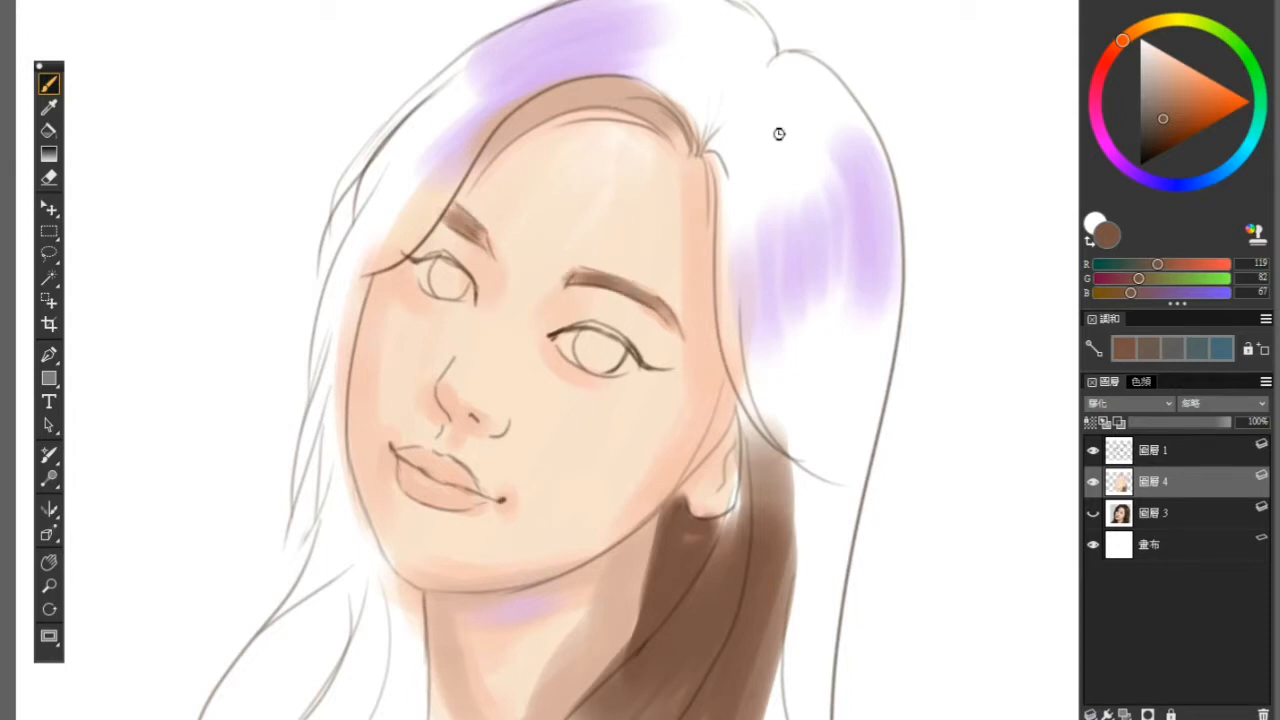
Step: Paint dark brown hair from the parting down along the face's right edge and past the ear
mouse_move(700, 108)
left_mouse_down()
mouse_move(615, 42)
mouse_move(732, 100)
left_mouse_up()
mouse_move(660, 10)
left_mouse_down()
mouse_move(765, 55)
mouse_move(722, 112)
mouse_move(764, 62)
mouse_move(656, 28)
left_mouse_up()
mouse_move(745, 85)
left_mouse_down()
mouse_move(728, 300)
mouse_move(815, 435)
left_mouse_up()
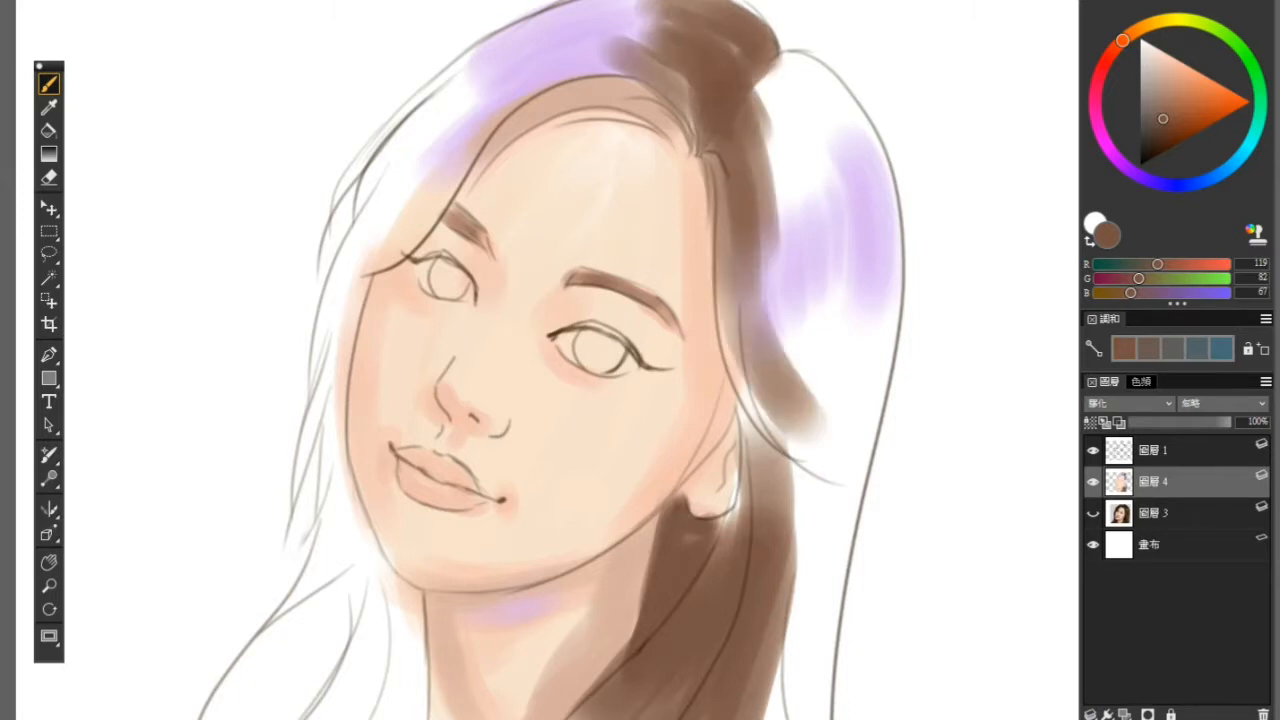
left_click_drag(728, 300, 812, 465)
left_click_drag(740, 395, 775, 550)
left_click_drag(785, 315, 812, 545)
left_click_drag(850, 305, 765, 712)
Step: Fill the crown right of the parting with dark brown, working down into the purple highlight
mouse_move(768, 90)
left_mouse_down()
mouse_move(796, 225)
mouse_move(828, 145)
left_mouse_up()
left_click_drag(790, 70, 838, 130)
left_click_drag(825, 85, 770, 150)
mouse_move(772, 60)
left_mouse_down()
mouse_move(735, 105)
mouse_move(772, 200)
left_mouse_up()
left_click_drag(785, 65, 855, 165)
left_click_drag(800, 130, 810, 280)
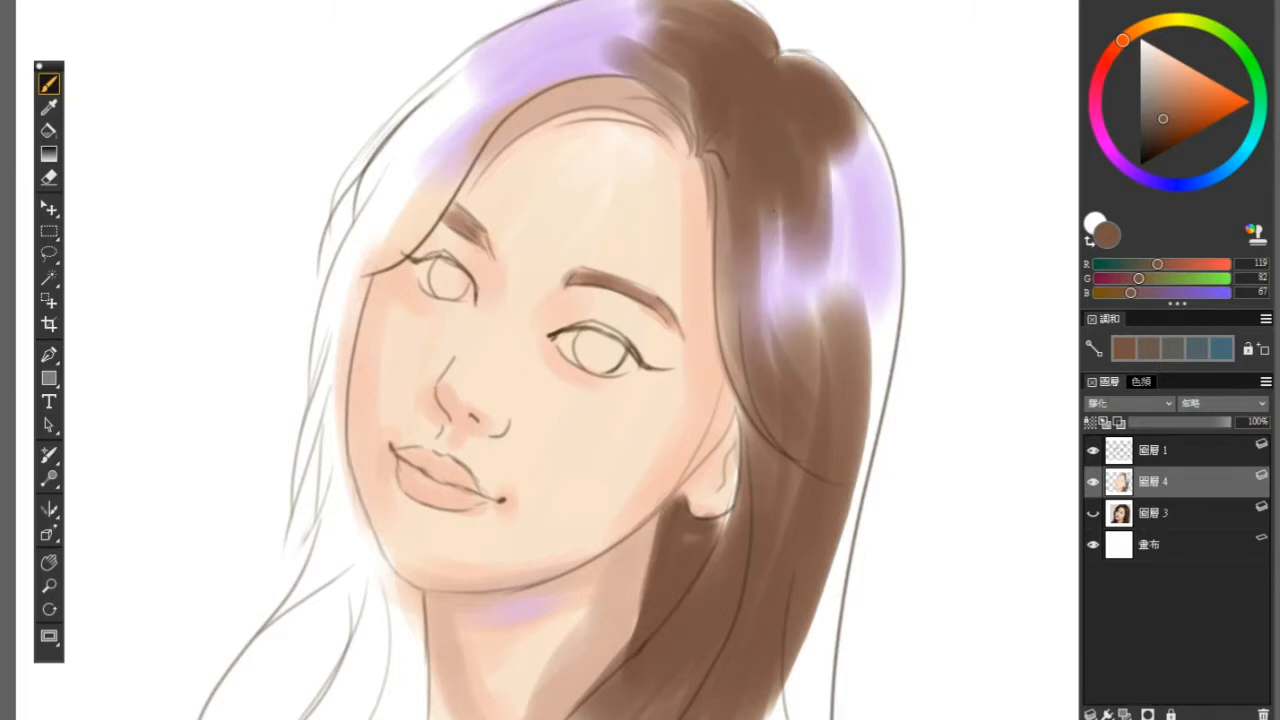
Step: Blend dark brown strands over the right lock's purple highlights, leaving thin purple streaks, and extend them to the outer outline
left_click_drag(785, 200, 790, 385)
left_click_drag(850, 165, 835, 430)
left_click_drag(870, 115, 860, 220)
left_click_drag(880, 210, 860, 595)
left_click_drag(830, 160, 805, 390)
Step: Fill the lower lengths of the right-hand hair with dark brown down to the neck and outer outline
left_click_drag(800, 590, 770, 715)
left_click_drag(850, 535, 800, 715)
left_click_drag(825, 600, 775, 715)
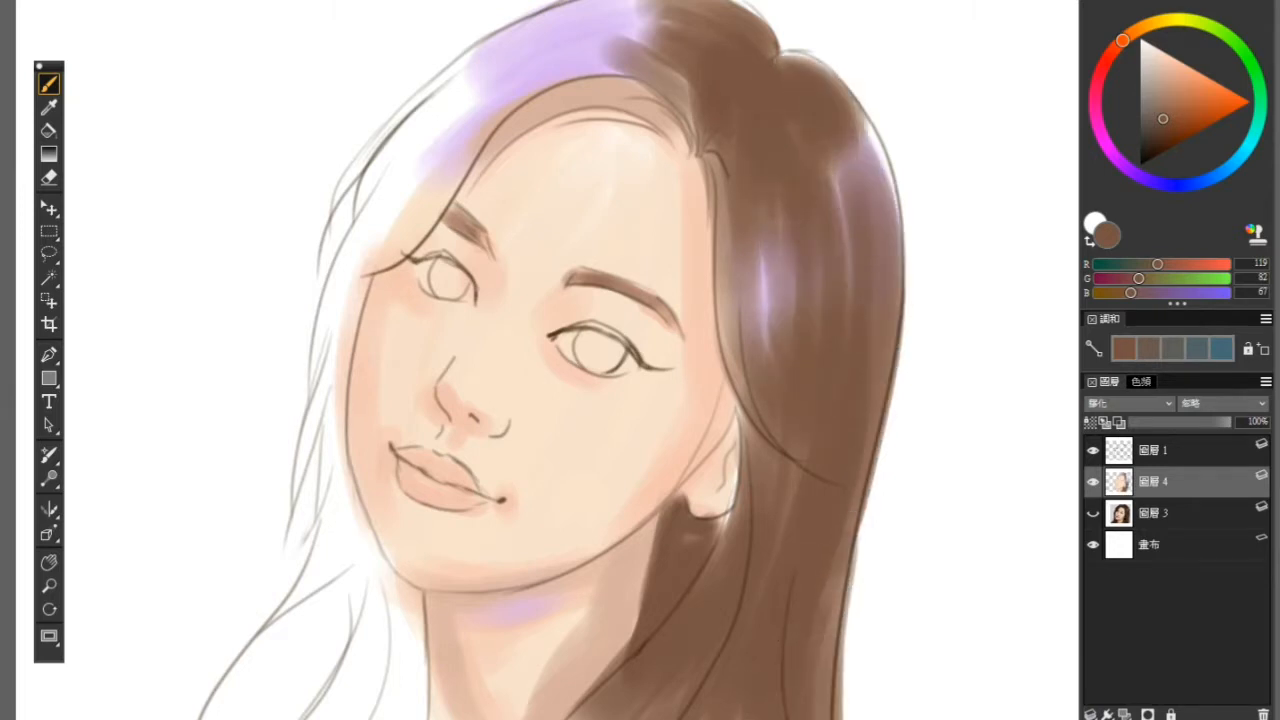
left_click_drag(855, 540, 830, 715)
left_click_drag(690, 675, 620, 715)
left_click_drag(725, 690, 705, 717)
left_click_drag(625, 685, 580, 717)
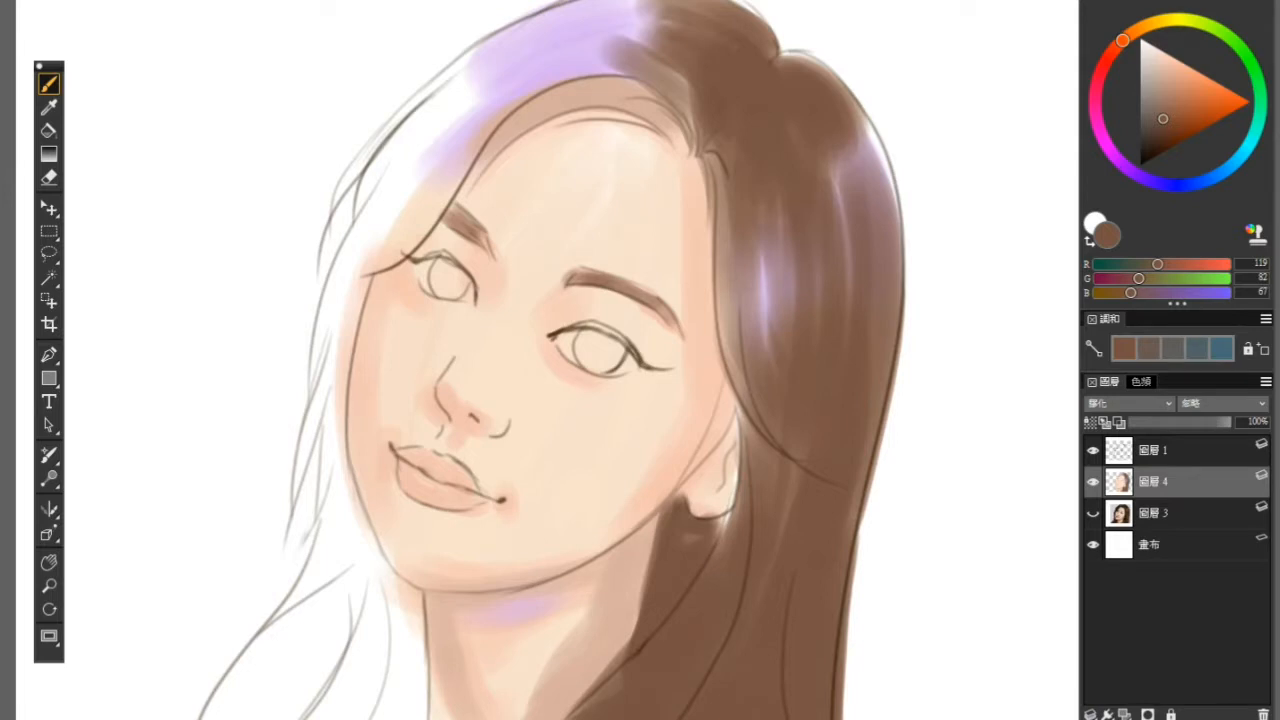
Step: Paint the hair left of the parting and above the forehead dark brown, blending over the purple highlight
left_click_drag(535, 55, 360, 245)
left_click_drag(505, 40, 335, 240)
left_click_drag(675, 10, 530, 45)
left_click_drag(630, 10, 455, 85)
left_click_drag(675, 55, 500, 120)
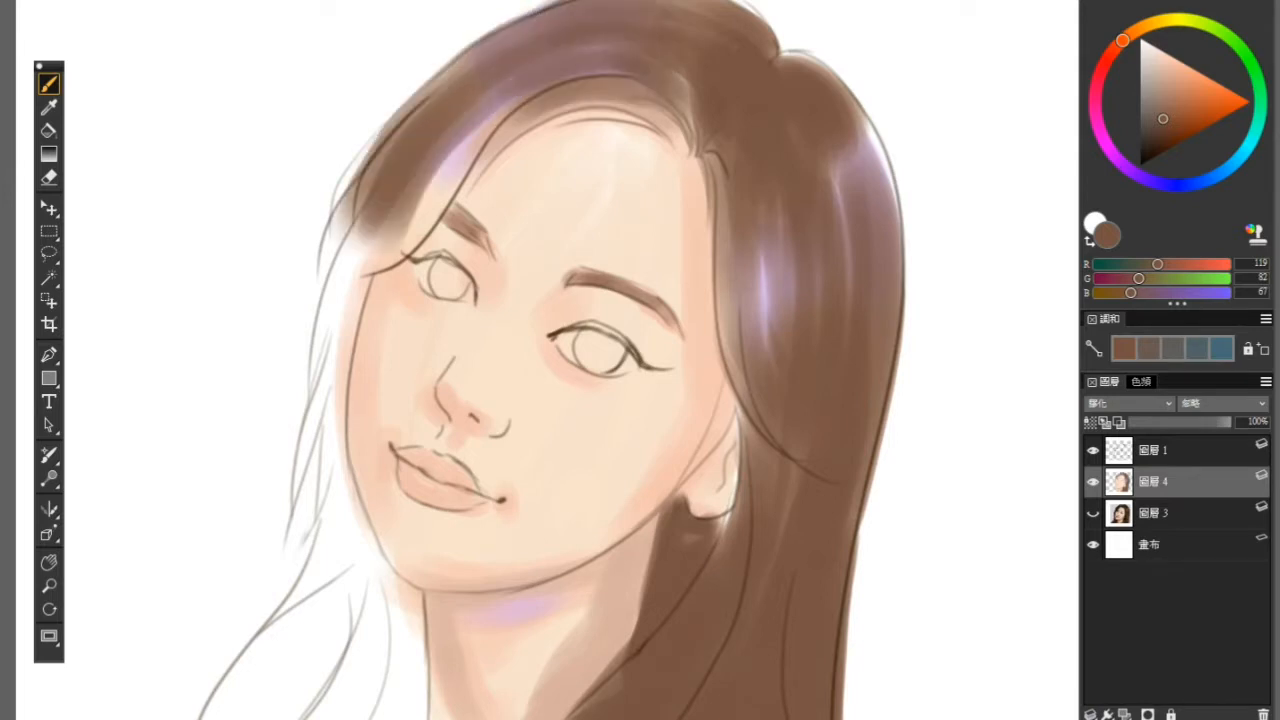
mouse_move(690, 135)
left_mouse_down()
mouse_move(545, 95)
mouse_move(500, 125)
left_mouse_up()
Step: Paint the left-hand hair dark brown from the forehead down past the cheek to the jaw, undoing the last stroke
mouse_move(508, 112)
left_mouse_down()
mouse_move(385, 255)
mouse_move(332, 295)
left_mouse_up()
mouse_move(368, 235)
left_mouse_down()
mouse_move(328, 340)
mouse_move(305, 485)
left_mouse_up()
left_click_drag(350, 420, 310, 645)
left_click_drag(395, 500, 330, 645)
left_click_drag(405, 360, 340, 630)
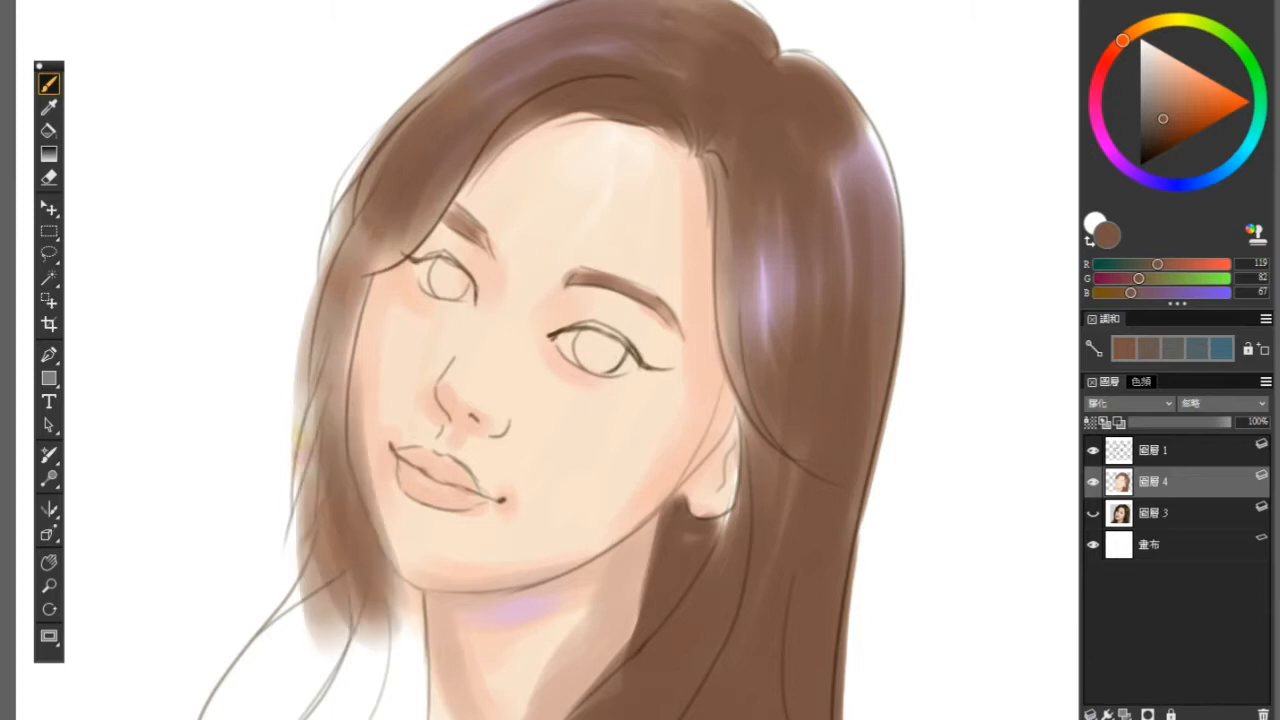
key("ctrl+z")
Step: Darken the hair edge against the forehead, temple and cheek on the face's left side
left_click_drag(362, 258, 318, 495)
left_click_drag(392, 215, 336, 410)
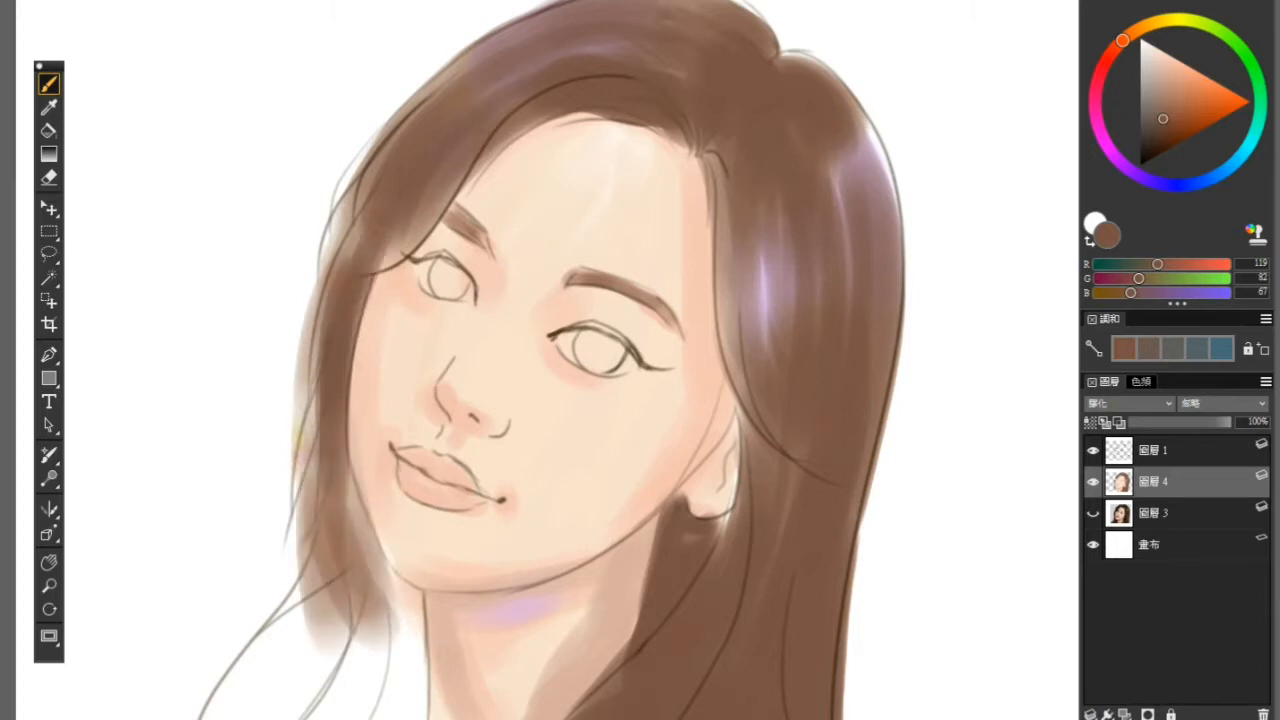
left_click_drag(445, 198, 362, 276)
mouse_move(410, 475)
left_mouse_down()
mouse_move(338, 660)
mouse_move(350, 620)
left_mouse_up()
Step: Fill the hair between the chin and the neck's left side with dark brown down the canvas
mouse_move(420, 558)
left_mouse_down()
mouse_move(396, 612)
mouse_move(395, 718)
left_mouse_up()
left_click_drag(402, 590, 342, 718)
left_click_drag(415, 642, 385, 718)
mouse_move(388, 560)
left_mouse_down()
mouse_move(416, 620)
mouse_move(422, 718)
left_mouse_up()
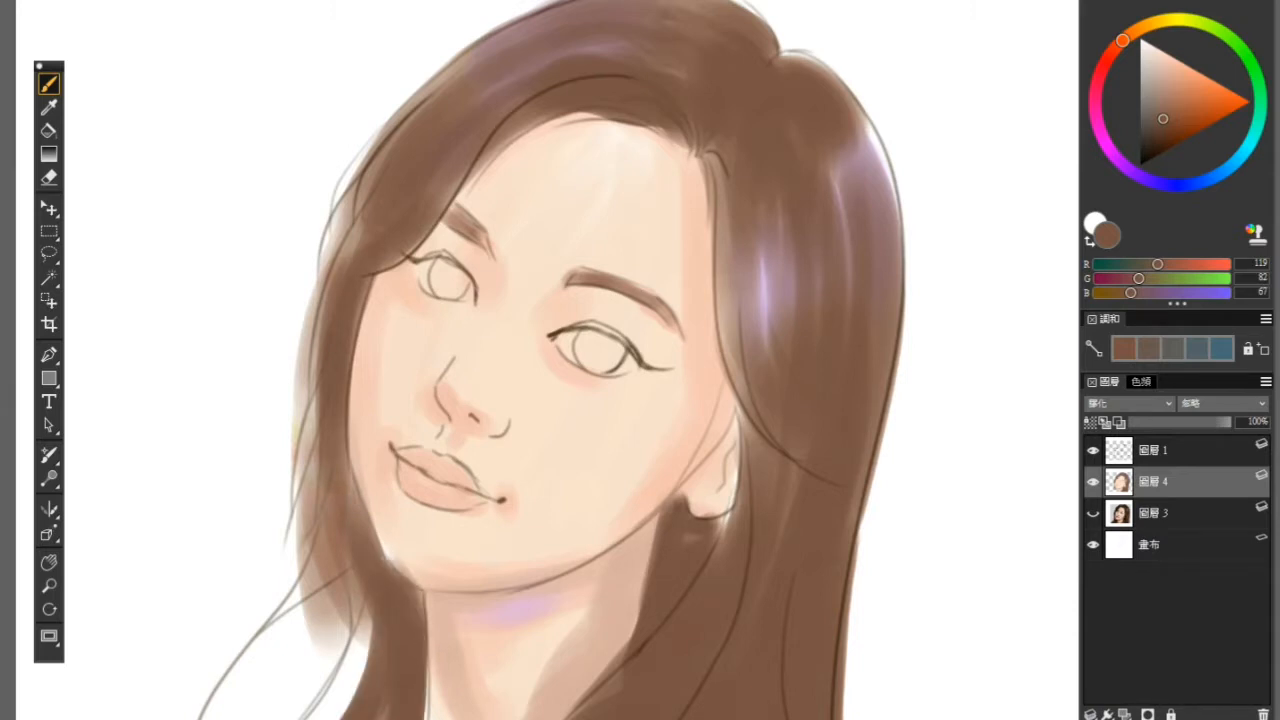
left_click_drag(382, 598, 342, 718)
Step: Paint the outward-flaring lower left hair dark brown out to its sketched outline
mouse_move(352, 572)
left_mouse_down()
mouse_move(312, 640)
mouse_move(232, 716)
mouse_move(285, 675)
left_mouse_up()
left_click_drag(312, 594, 226, 716)
left_click_drag(345, 624, 264, 717)
left_click_drag(282, 626, 192, 717)
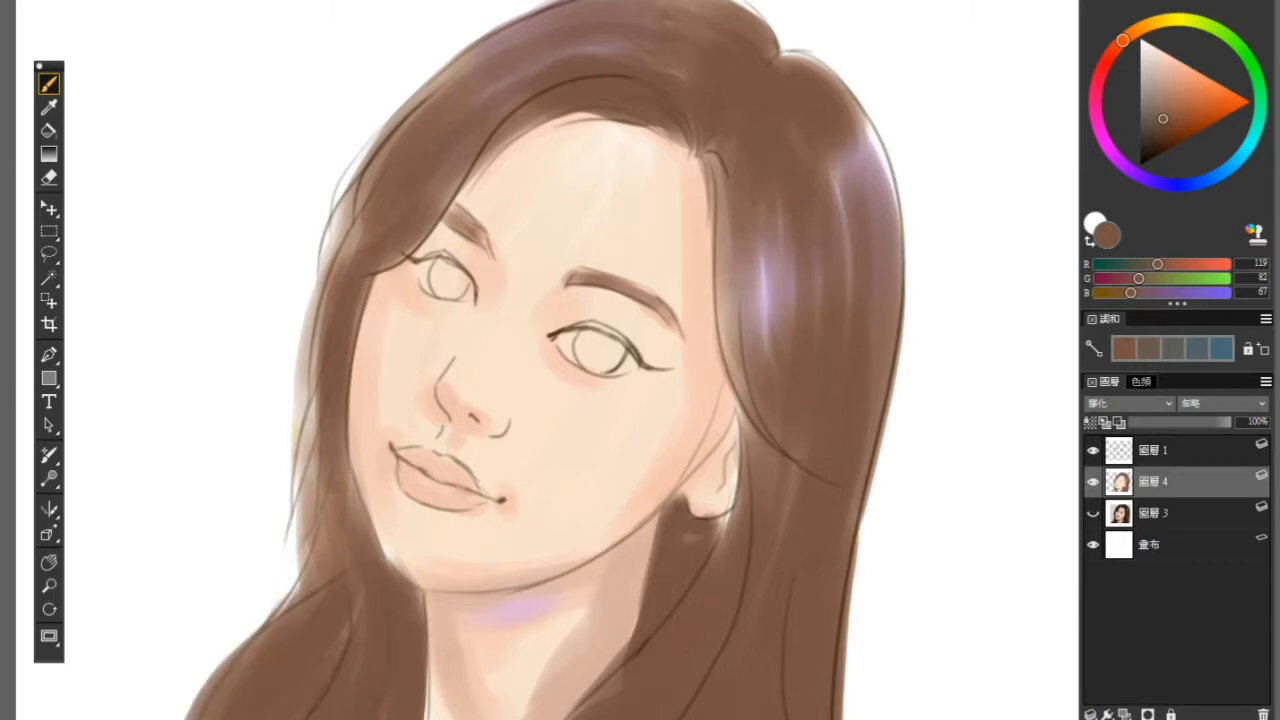
Step: Fill the eyeballs of both eyes with pure white inside their sketched outlines
left_click_drag(328, 538, 282, 610)
left_click_drag(420, 420, 481, 414)
scroll(659, 336, "up", 2)
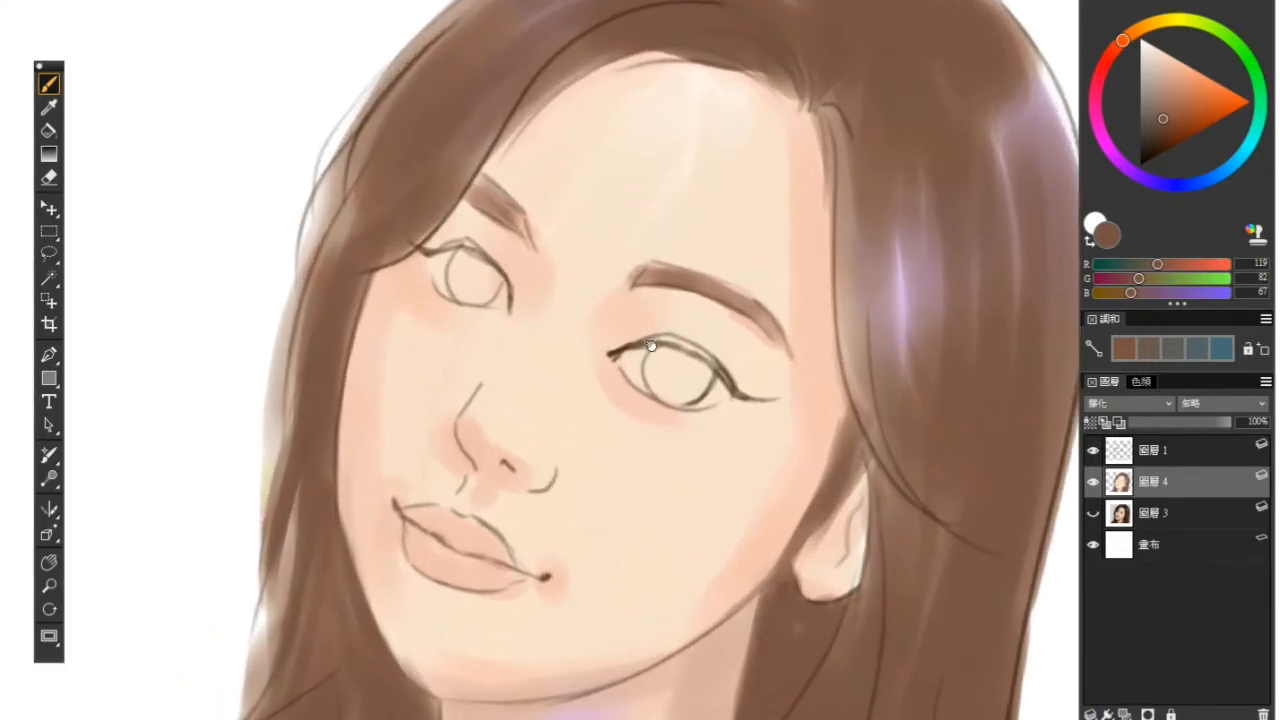
left_click_drag(1143, 48, 1119, 25)
mouse_move(468, 290)
left_mouse_down()
mouse_move(466, 250)
mouse_move(500, 282)
mouse_move(520, 260)
mouse_move(530, 298)
left_mouse_up()
mouse_move(652, 346)
left_mouse_down()
mouse_move(672, 374)
mouse_move(704, 350)
mouse_move(718, 390)
left_mouse_up()
left_click_drag(714, 352, 744, 385)
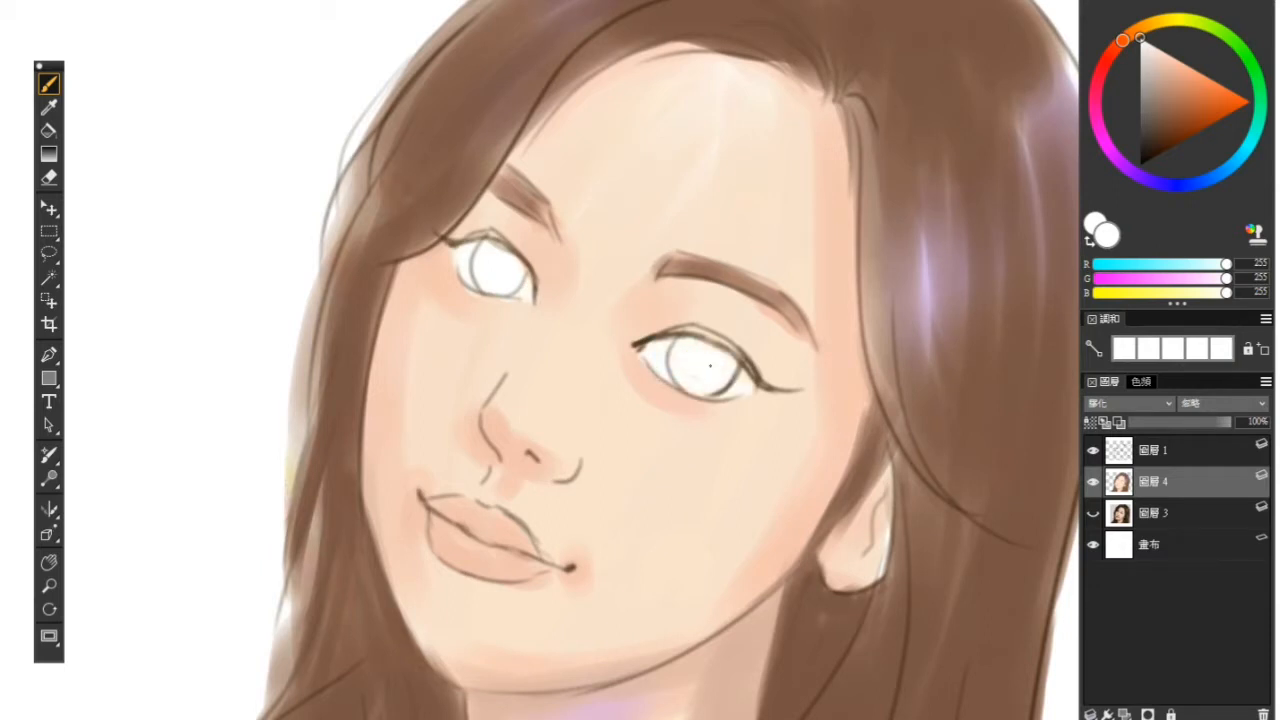
left_click_drag(524, 285, 544, 292)
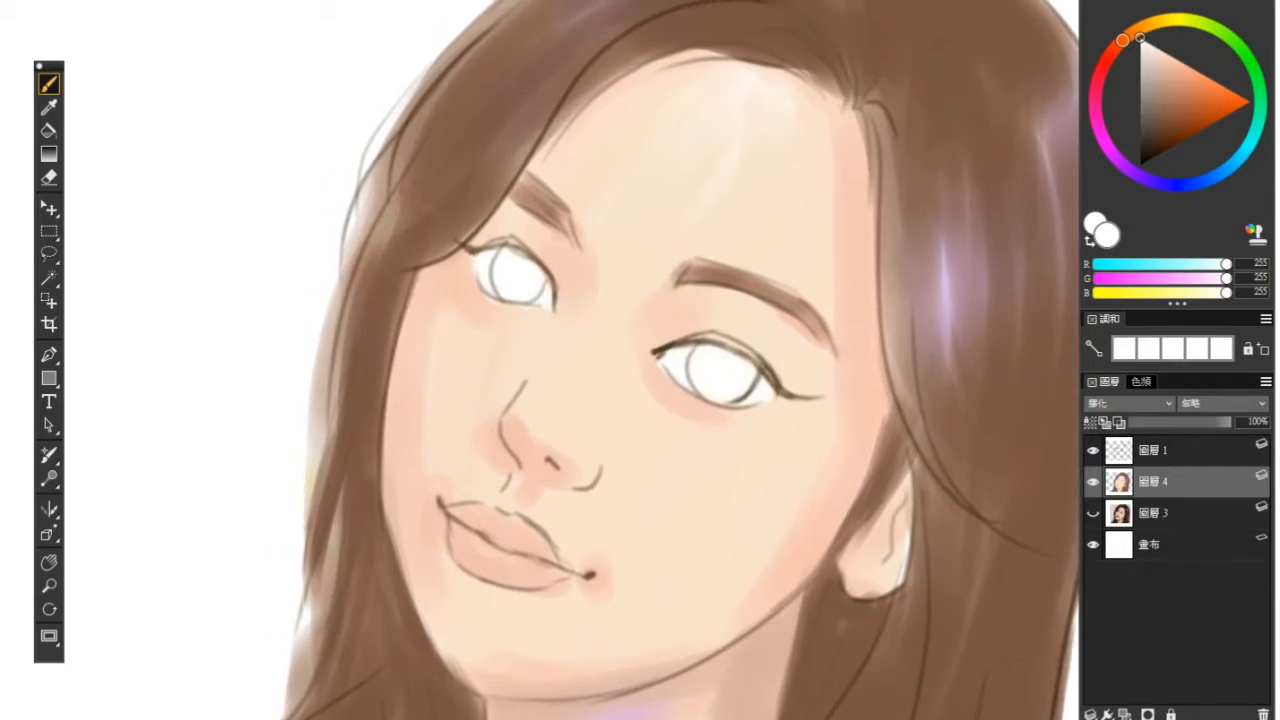
Step: Paint both irises solid reddish brown (RGB 130, 69, 48)
left_click(1179, 101)
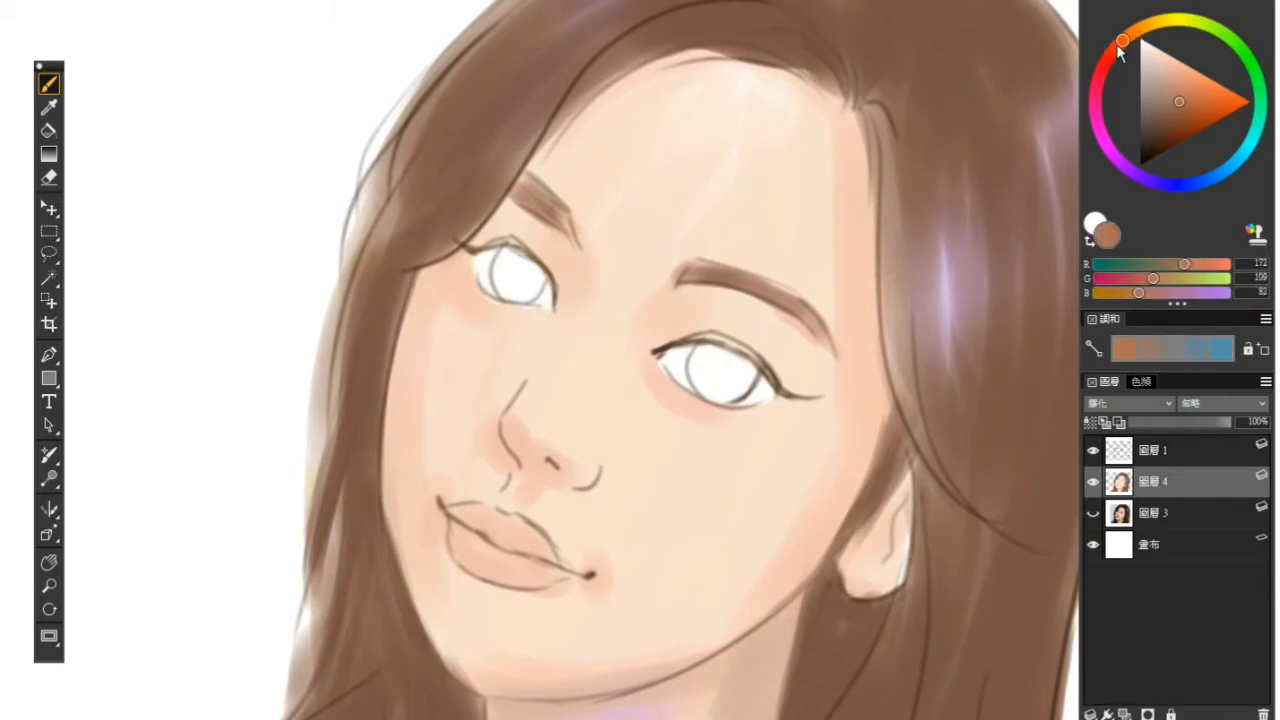
left_click(1119, 44)
left_click(1176, 120)
mouse_move(506, 266)
left_mouse_down()
mouse_move(510, 290)
mouse_move(503, 253)
mouse_move(532, 290)
mouse_move(505, 270)
left_mouse_up()
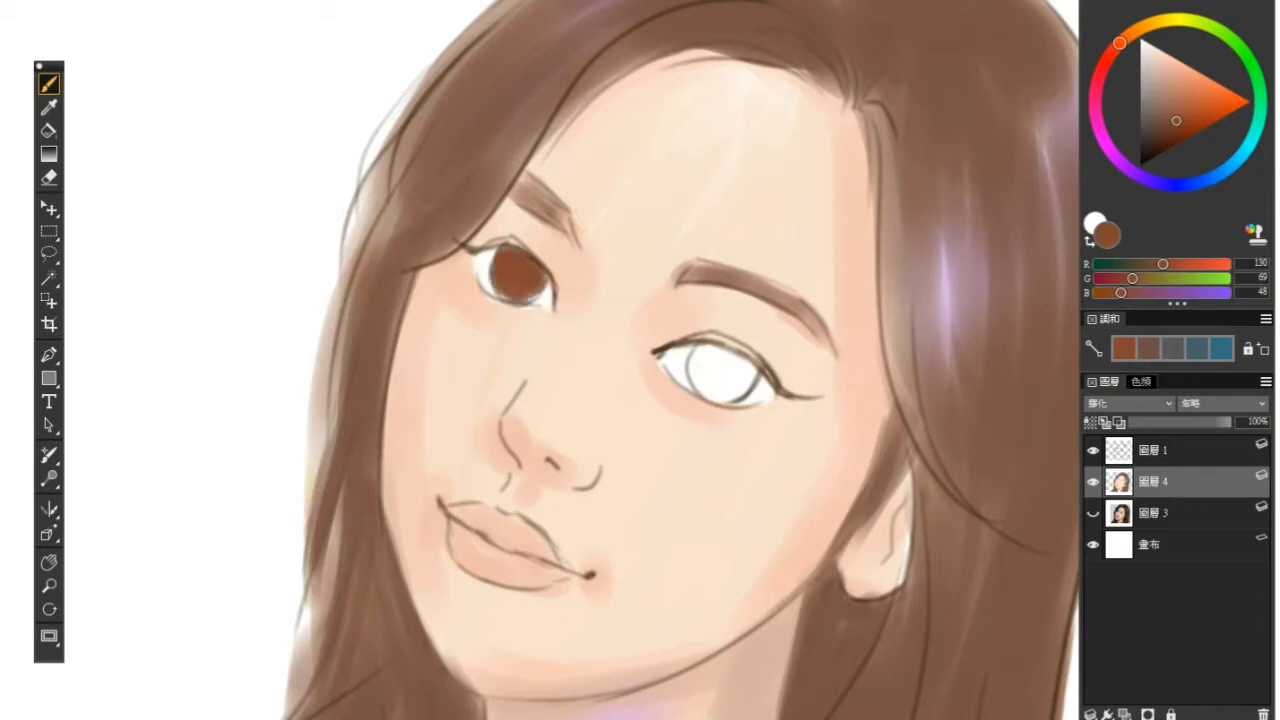
mouse_move(712, 352)
left_mouse_down()
mouse_move(698, 390)
mouse_move(736, 362)
mouse_move(702, 352)
mouse_move(728, 372)
mouse_move(712, 392)
mouse_move(690, 358)
mouse_move(698, 392)
mouse_move(749, 370)
mouse_move(746, 390)
mouse_move(708, 397)
left_mouse_up()
Step: Strengthen the upper lash lines of both eyes and the inner and outer corners of the right-hand eye with brown
mouse_move(674, 341)
left_mouse_down()
mouse_move(716, 334)
mouse_move(771, 380)
left_mouse_up()
mouse_move(755, 376)
left_mouse_down()
mouse_move(740, 397)
mouse_move(782, 394)
left_mouse_up()
mouse_move(470, 244)
left_mouse_down()
mouse_move(526, 247)
mouse_move(556, 288)
mouse_move(556, 318)
mouse_move(500, 243)
mouse_move(479, 283)
left_mouse_up()
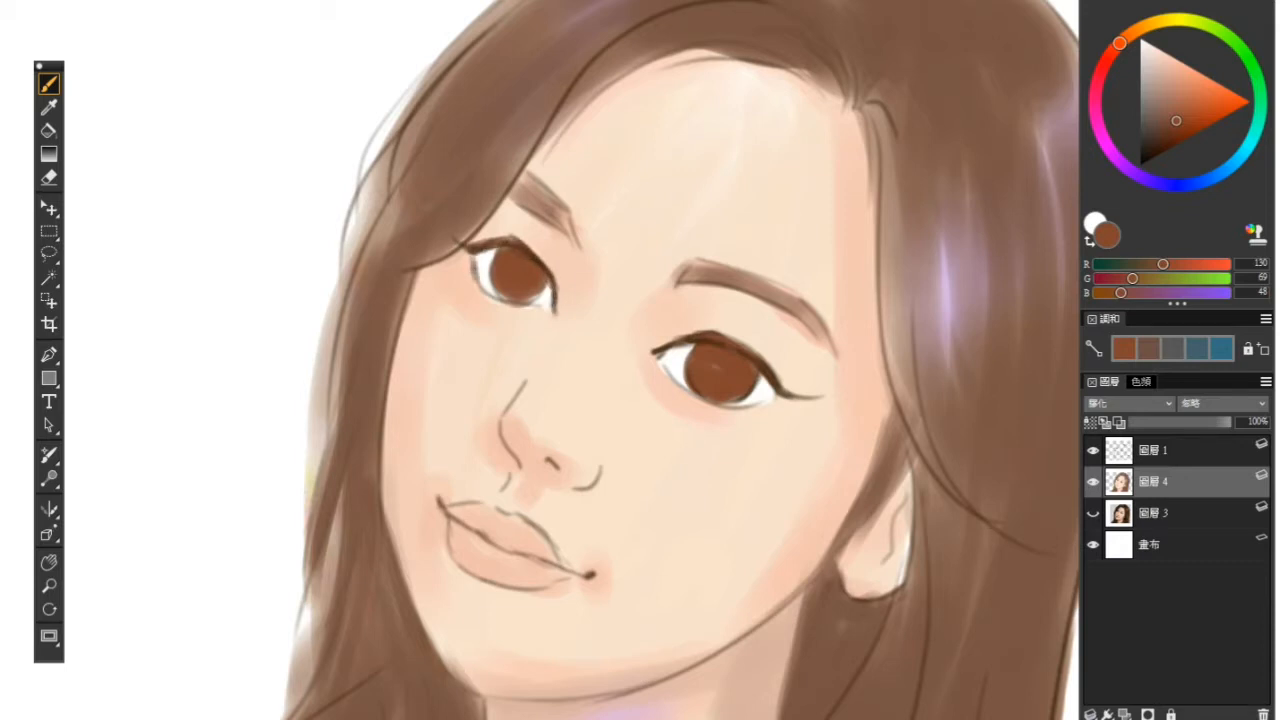
left_click_drag(742, 406, 772, 402)
mouse_move(652, 350)
left_mouse_down()
mouse_move(662, 359)
mouse_move(661, 347)
left_mouse_up()
Step: Shade the edges of both eye whites with pale blue (RGB 167, 209, 219)
left_click(1176, 76)
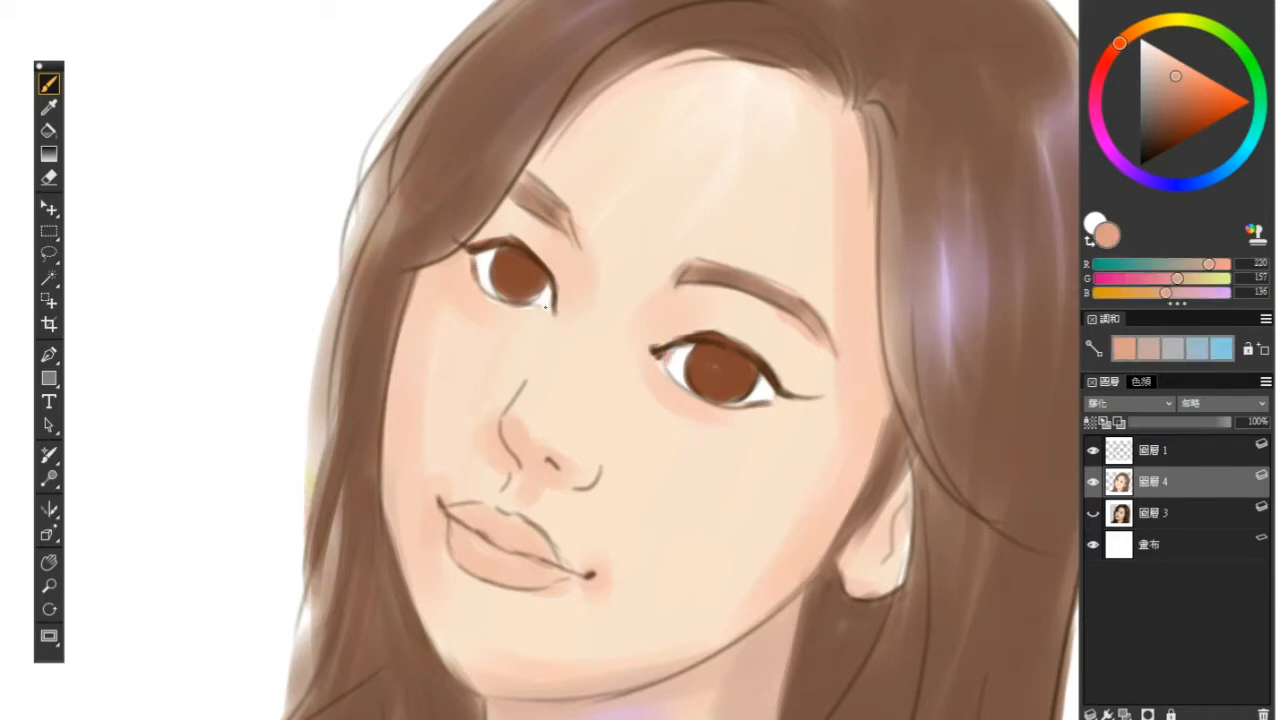
left_click(1161, 69)
left_click(1240, 157)
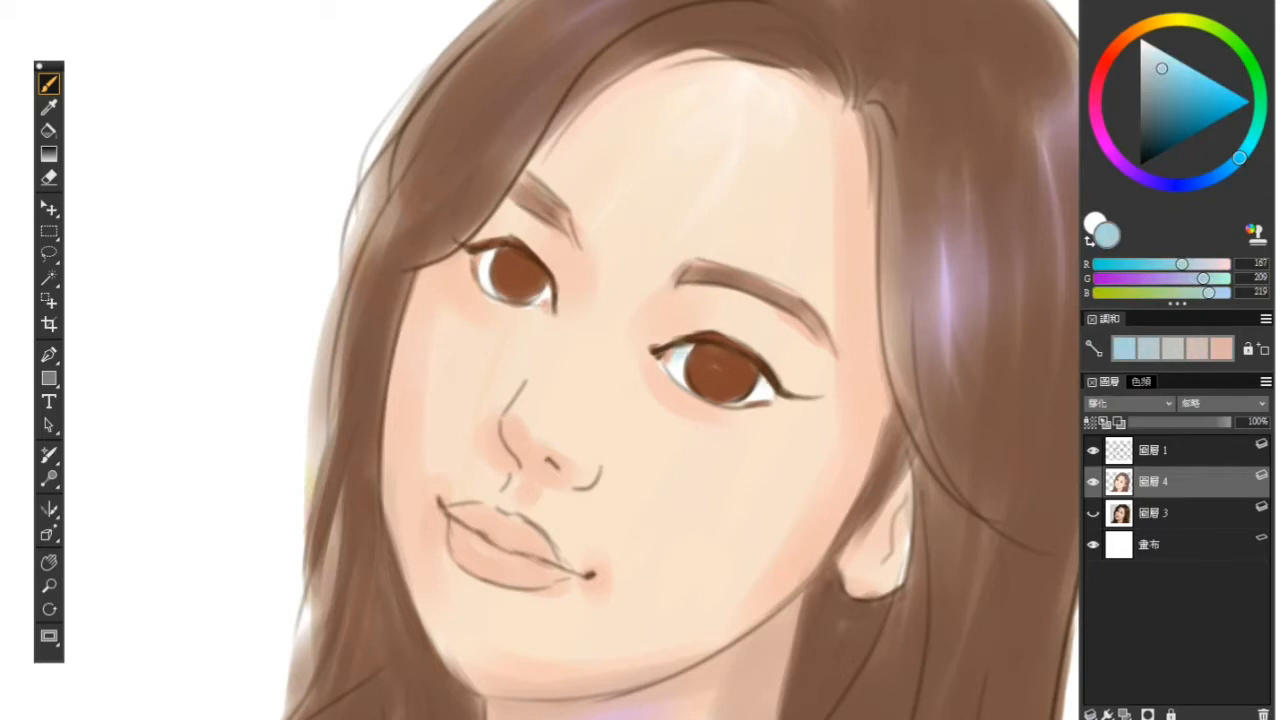
left_click_drag(545, 297, 549, 287)
Step: Soften the skin around the left-hand eye, down the left-hand cheek and below the right-hand eyebrow with sampled peach tones
left_click(586, 261, "alt")
left_click(1169, 66)
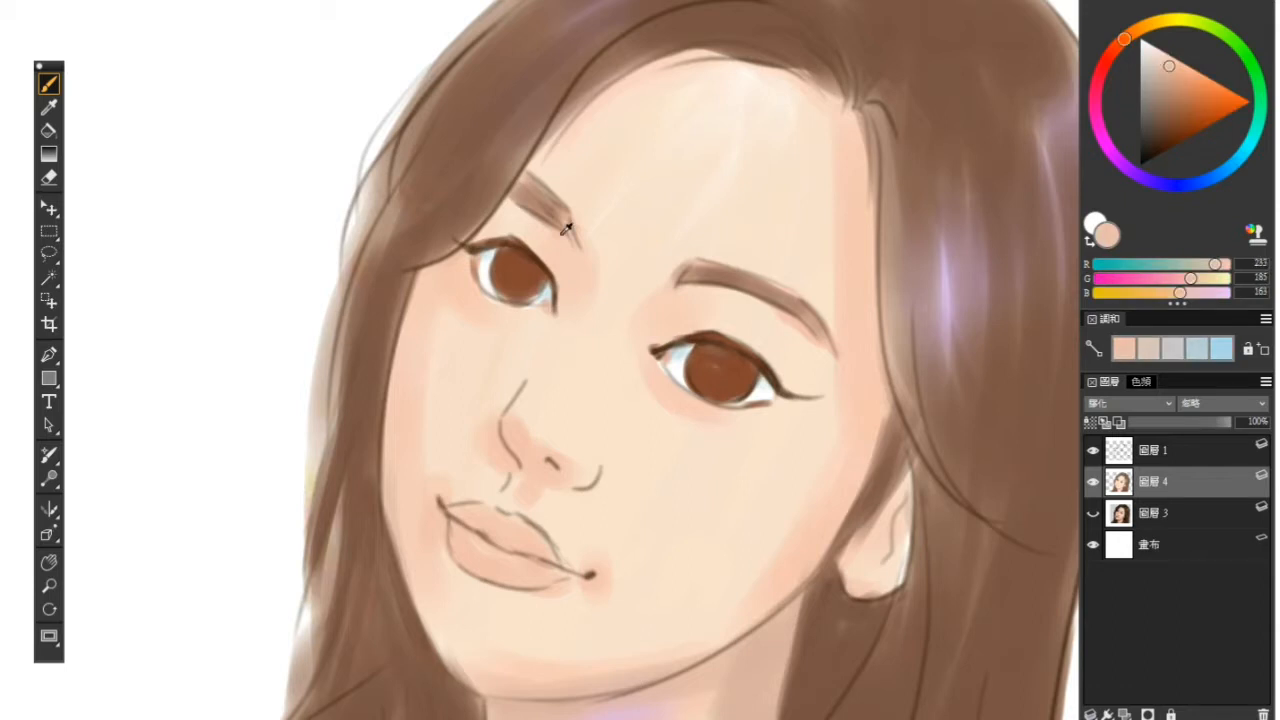
left_click_drag(566, 226, 543, 258)
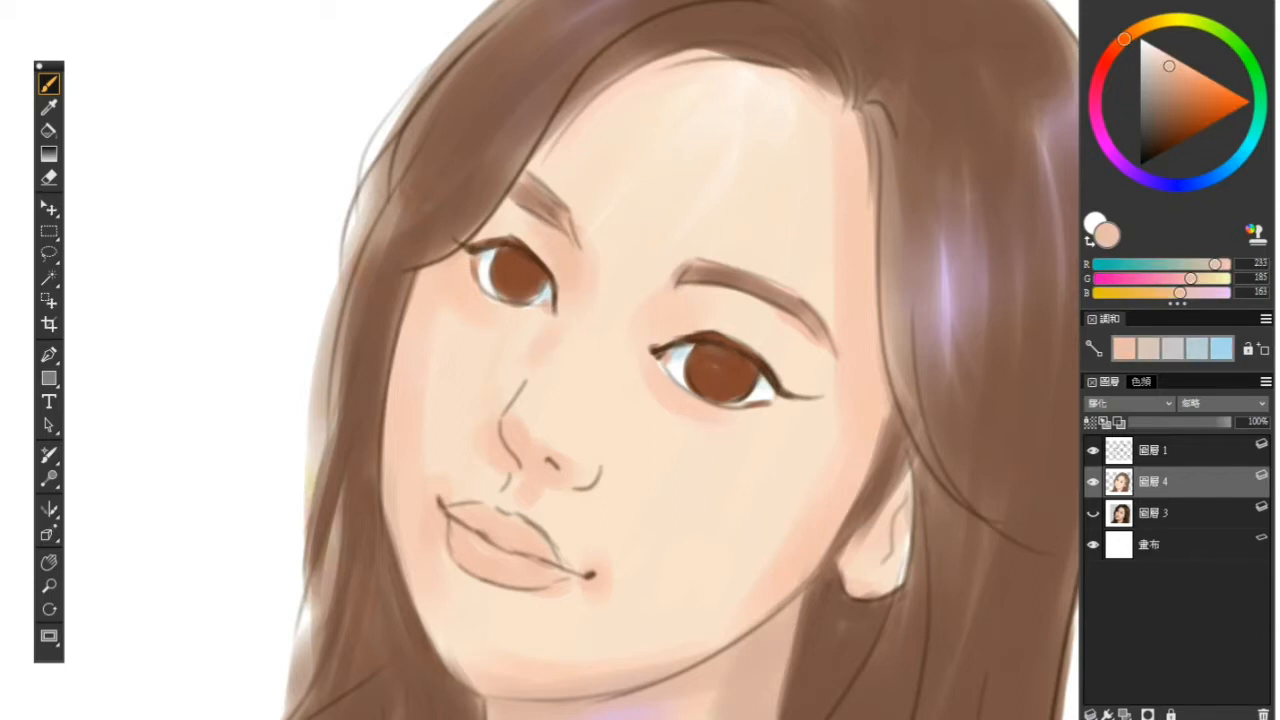
left_click(420, 405, "alt")
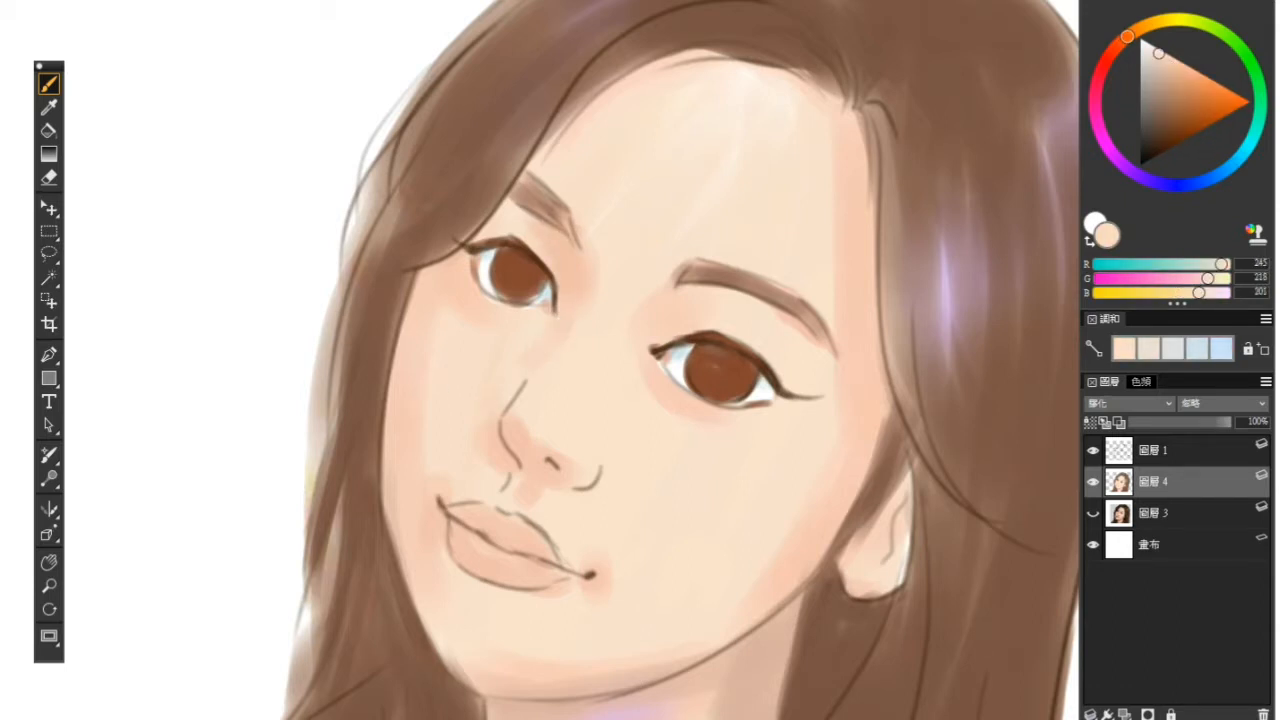
left_click_drag(404, 380, 402, 456)
left_click_drag(787, 328, 783, 300)
Step: Thicken the upper lash lines and darken the iris centres of both eyes with dark brown (RGB 83, 55, 39)
scroll(783, 300, "up", 2)
left_click(1174, 108)
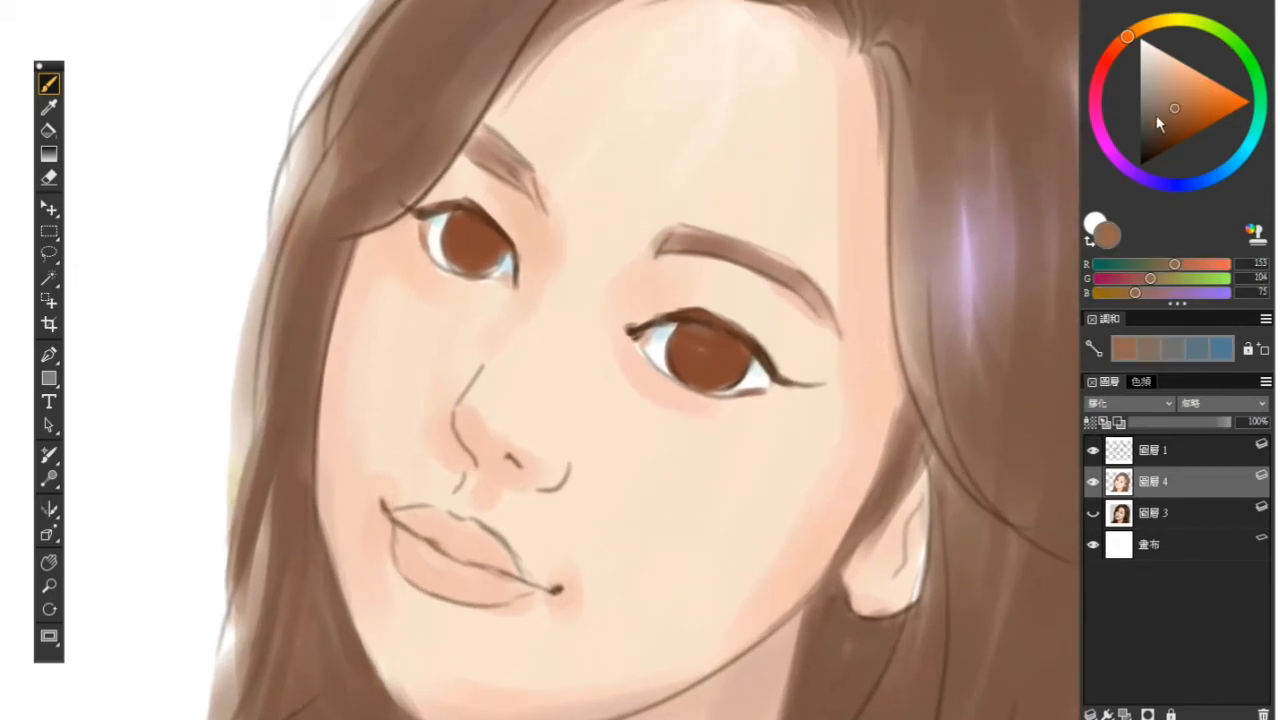
left_click(1159, 135)
mouse_move(417, 211)
left_mouse_down()
mouse_move(470, 201)
mouse_move(482, 218)
mouse_move(440, 204)
left_mouse_up()
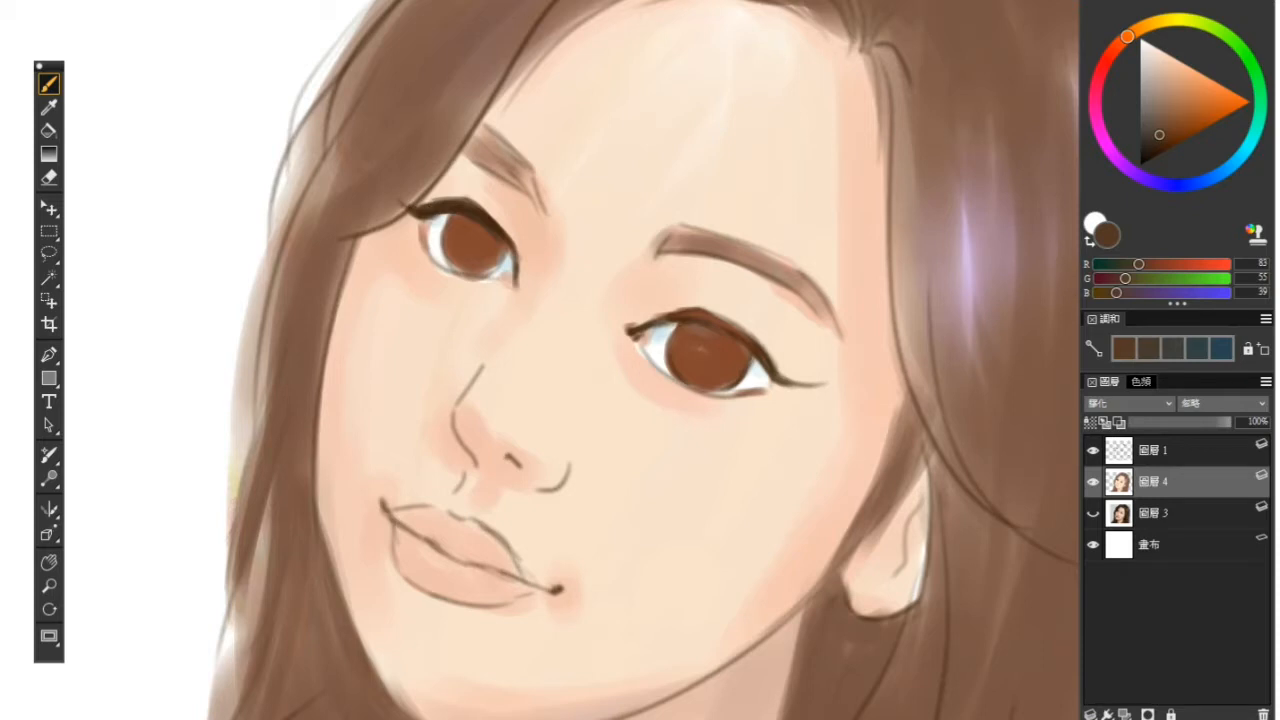
left_click_drag(416, 206, 440, 198)
mouse_move(481, 234)
left_mouse_down()
mouse_move(464, 250)
mouse_move(490, 256)
mouse_move(460, 222)
mouse_move(506, 266)
left_mouse_up()
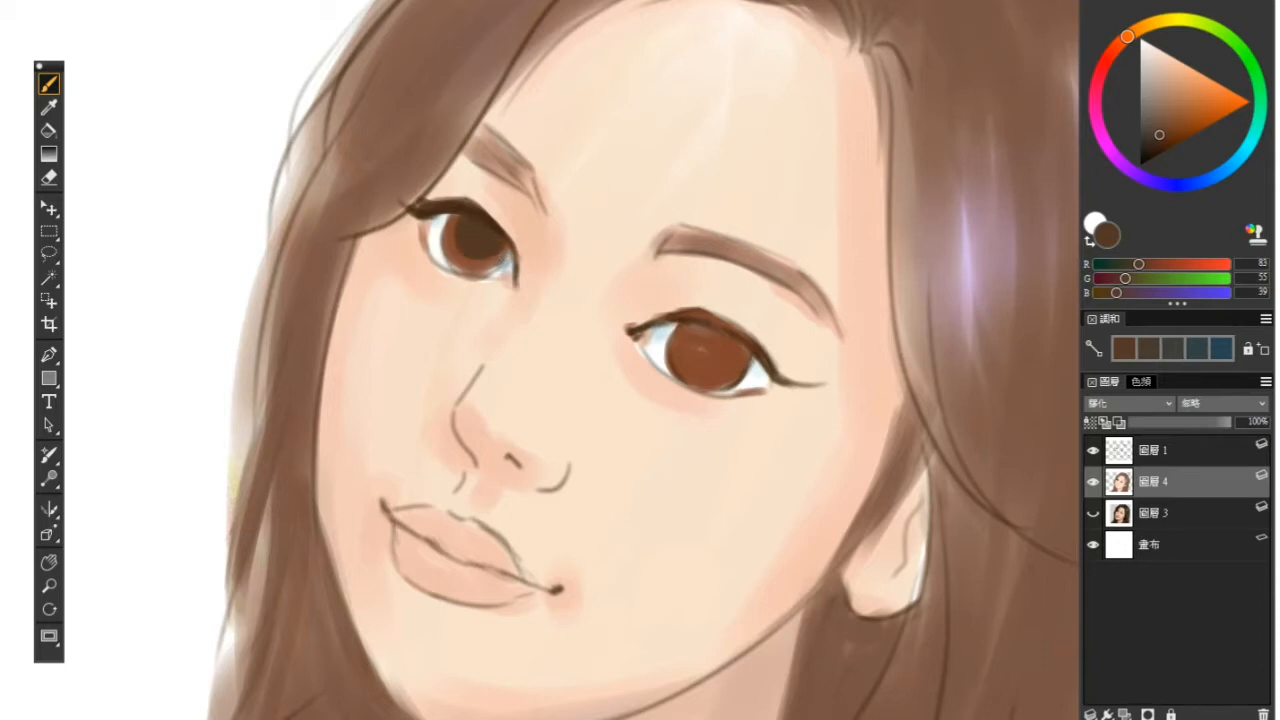
mouse_move(705, 342)
left_mouse_down()
mouse_move(712, 362)
mouse_move(700, 366)
mouse_move(712, 372)
mouse_move(690, 348)
mouse_move(702, 309)
mouse_move(726, 326)
left_mouse_up()
left_click_drag(644, 326, 673, 312)
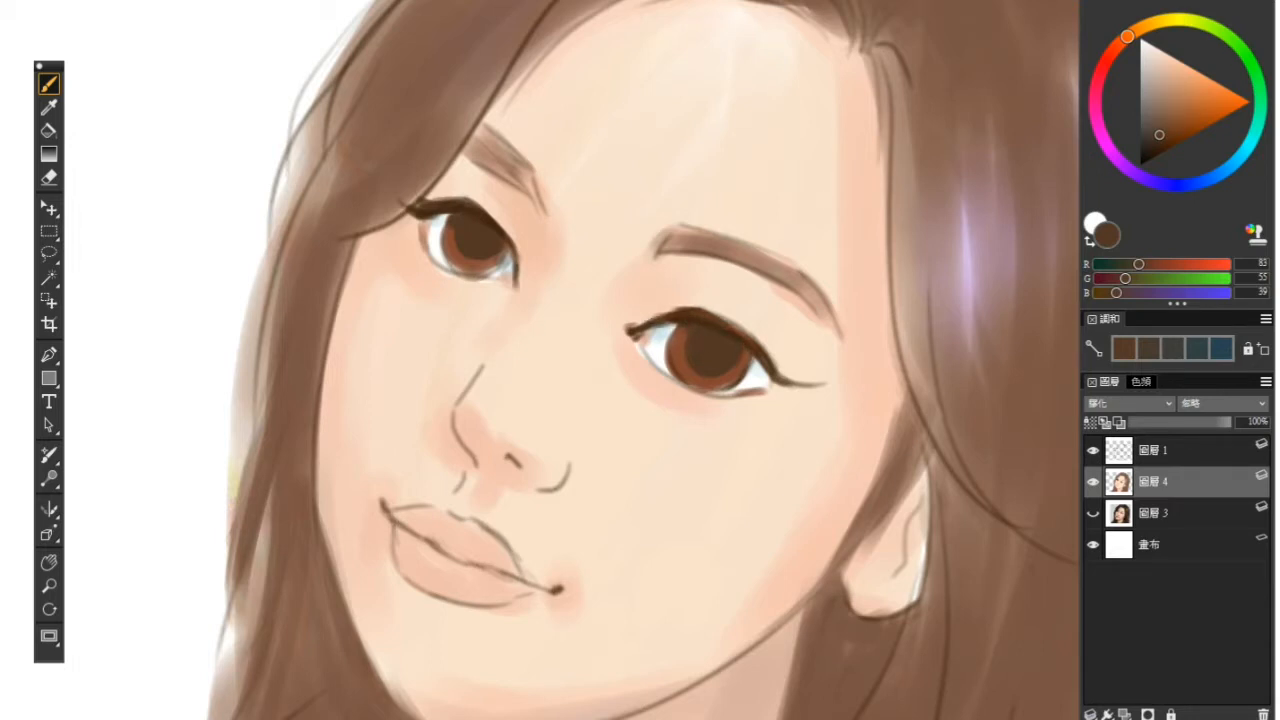
Step: Deepen the pupils and upper irises of both eyes with very dark brown (RGB 36, 16, 4)
left_click(1164, 152)
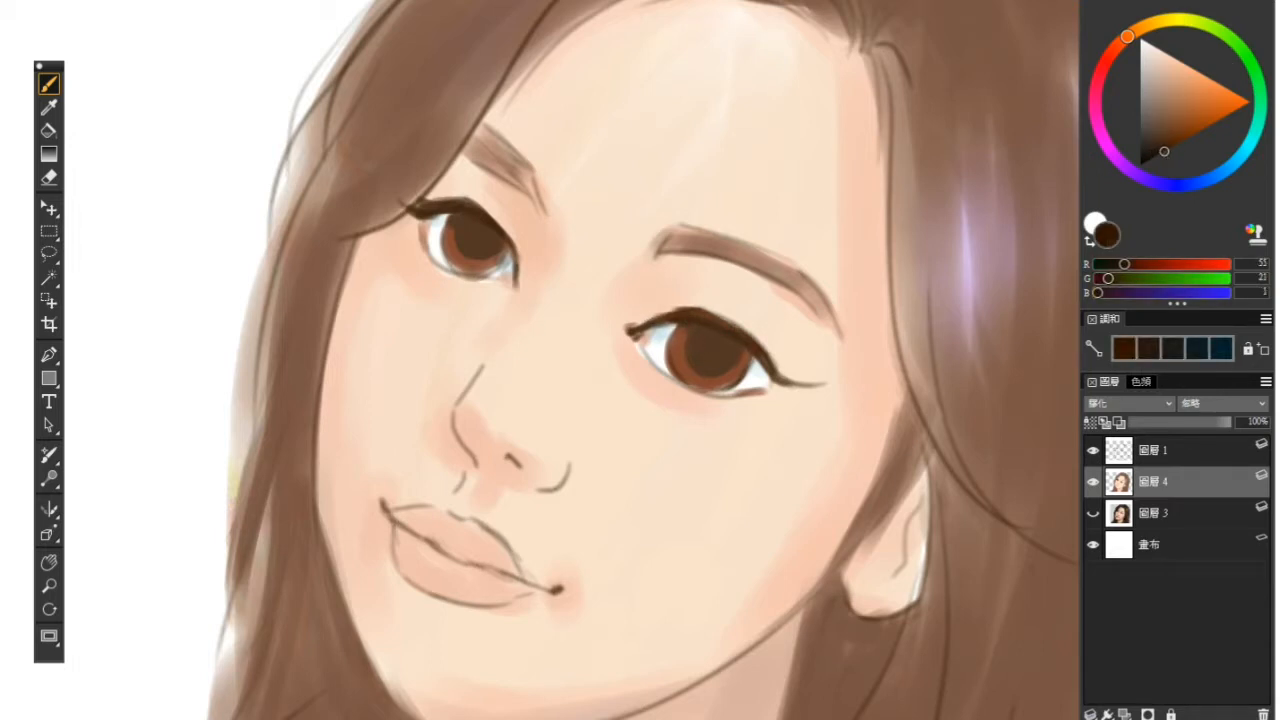
mouse_move(704, 364)
left_mouse_down()
mouse_move(718, 344)
mouse_move(728, 356)
mouse_move(698, 360)
mouse_move(746, 358)
mouse_move(688, 330)
left_mouse_up()
left_click(1154, 155)
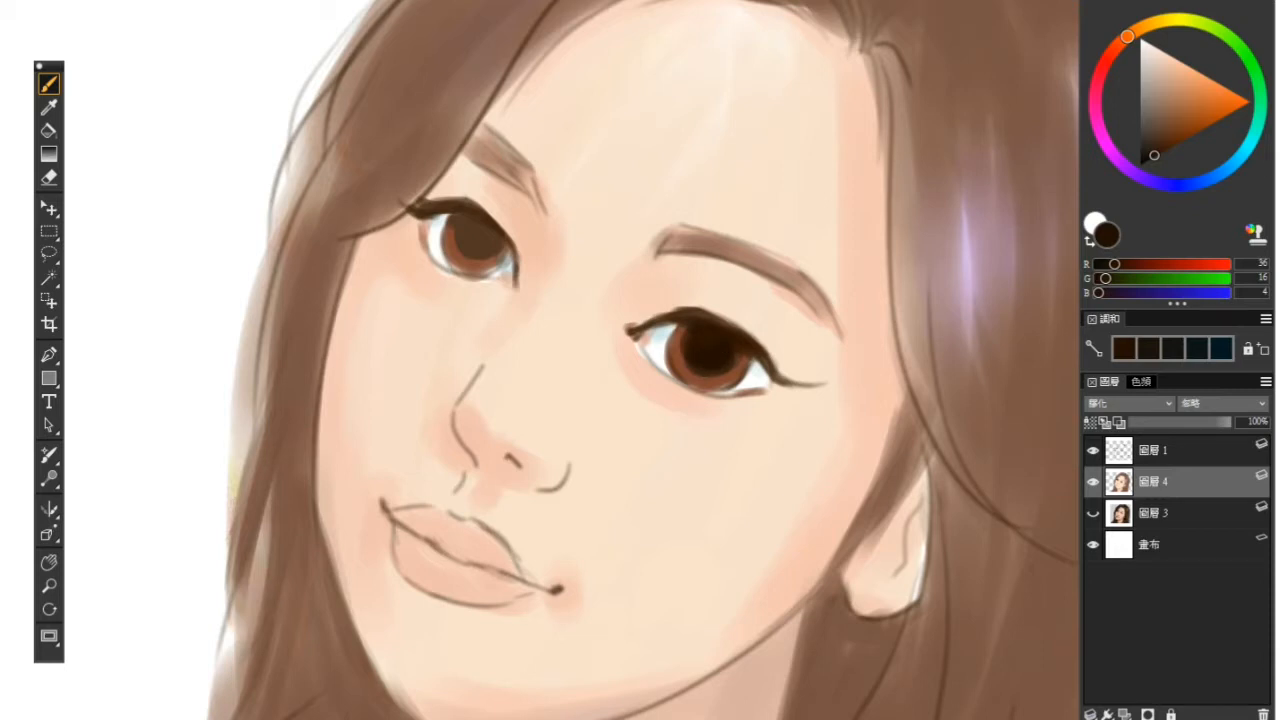
left_click_drag(746, 360, 737, 330)
mouse_move(475, 237)
left_mouse_down()
mouse_move(473, 254)
mouse_move(486, 243)
mouse_move(464, 242)
mouse_move(502, 242)
mouse_move(448, 211)
mouse_move(468, 219)
left_mouse_up()
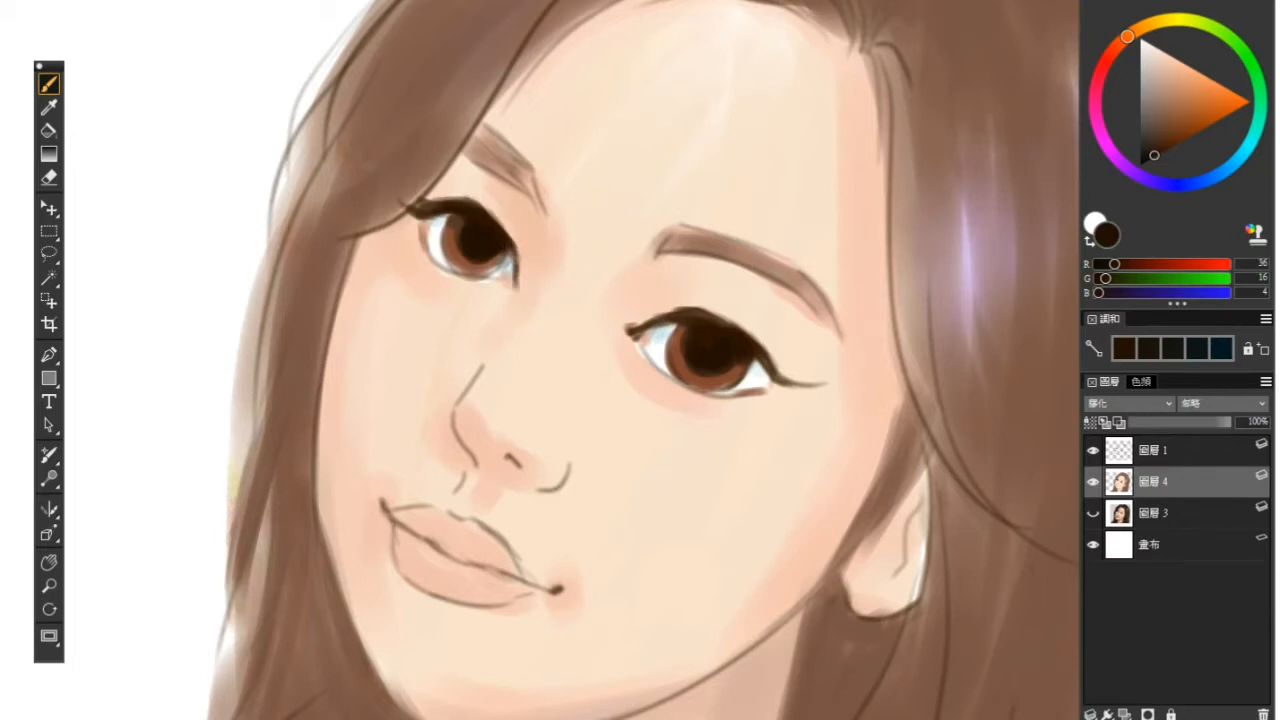
Step: Blend the iris edges around the pupils of both eyes with brown sampled from the iris
mouse_move(638, 306)
left_mouse_down()
mouse_move(618, 301)
mouse_move(626, 313)
left_mouse_up()
scroll(442, 255, "up", 1)
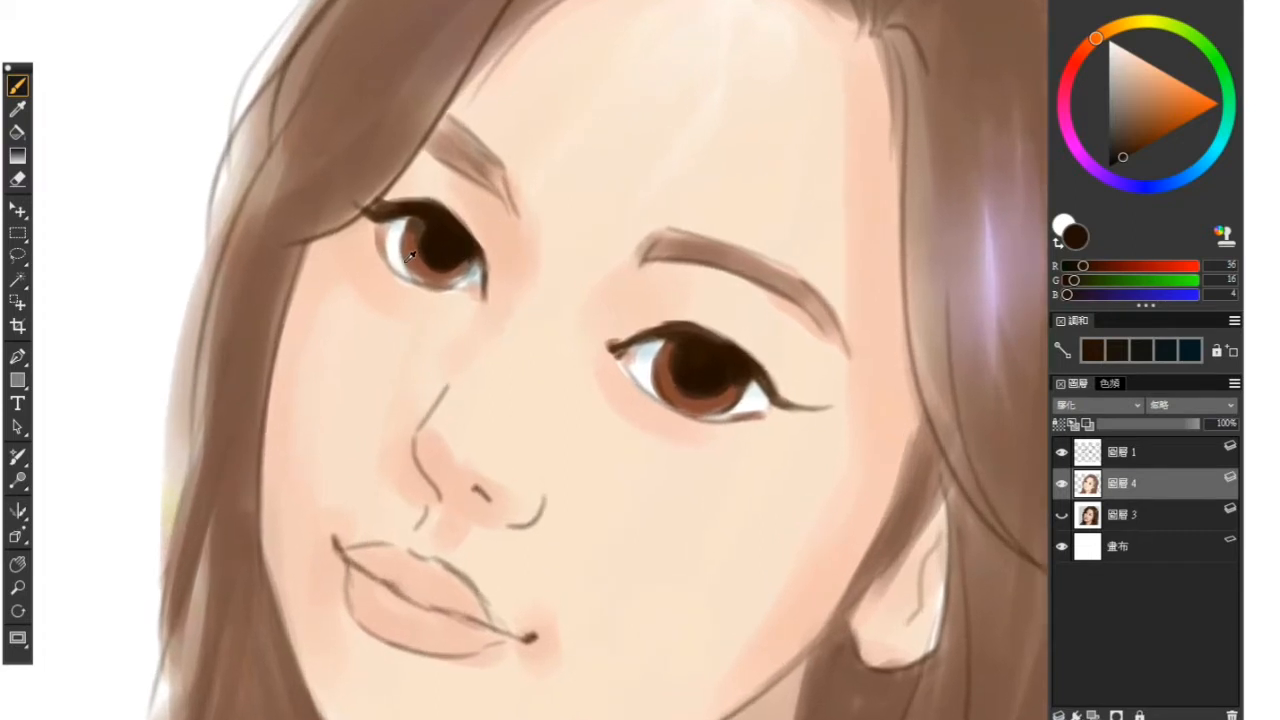
left_click(410, 257, "alt")
left_click(424, 232, "alt")
mouse_move(421, 223)
left_mouse_down()
mouse_move(420, 237)
mouse_move(405, 235)
mouse_move(416, 243)
left_mouse_up()
mouse_move(668, 341)
left_mouse_down()
mouse_move(656, 370)
mouse_move(676, 348)
mouse_move(698, 381)
mouse_move(700, 352)
mouse_move(680, 330)
mouse_move(717, 346)
mouse_move(724, 336)
left_mouse_up()
Step: Darken the right-hand eye's outer lash line with near-black (RGB 13, 5, 1), undoing the last lash stroke
left_click(1114, 163)
left_click_drag(757, 376, 774, 390)
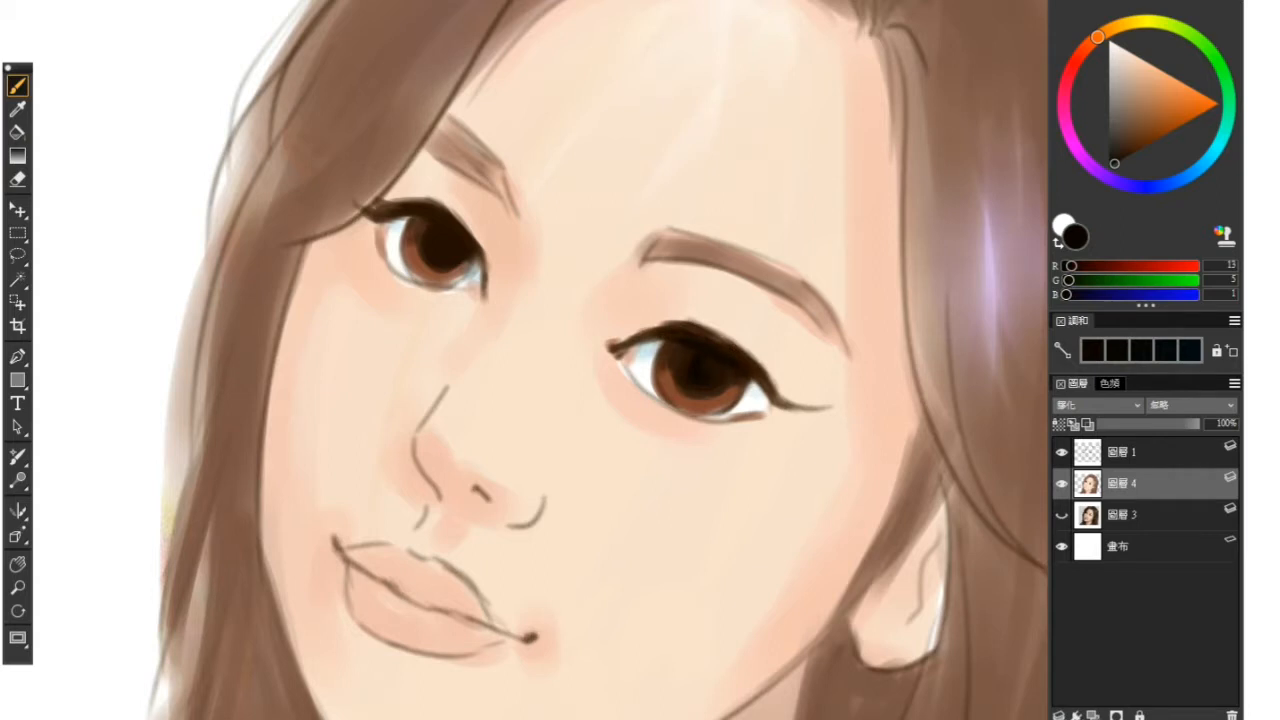
mouse_move(776, 392)
left_mouse_down()
mouse_move(811, 397)
mouse_move(798, 392)
left_mouse_up()
key("ctrl+z")
Step: Shade the right-hand eyelid, the area under the eyebrow and the outer cheek with sampled peach (RGB 245, 204, 183)
left_click(654, 320, "alt")
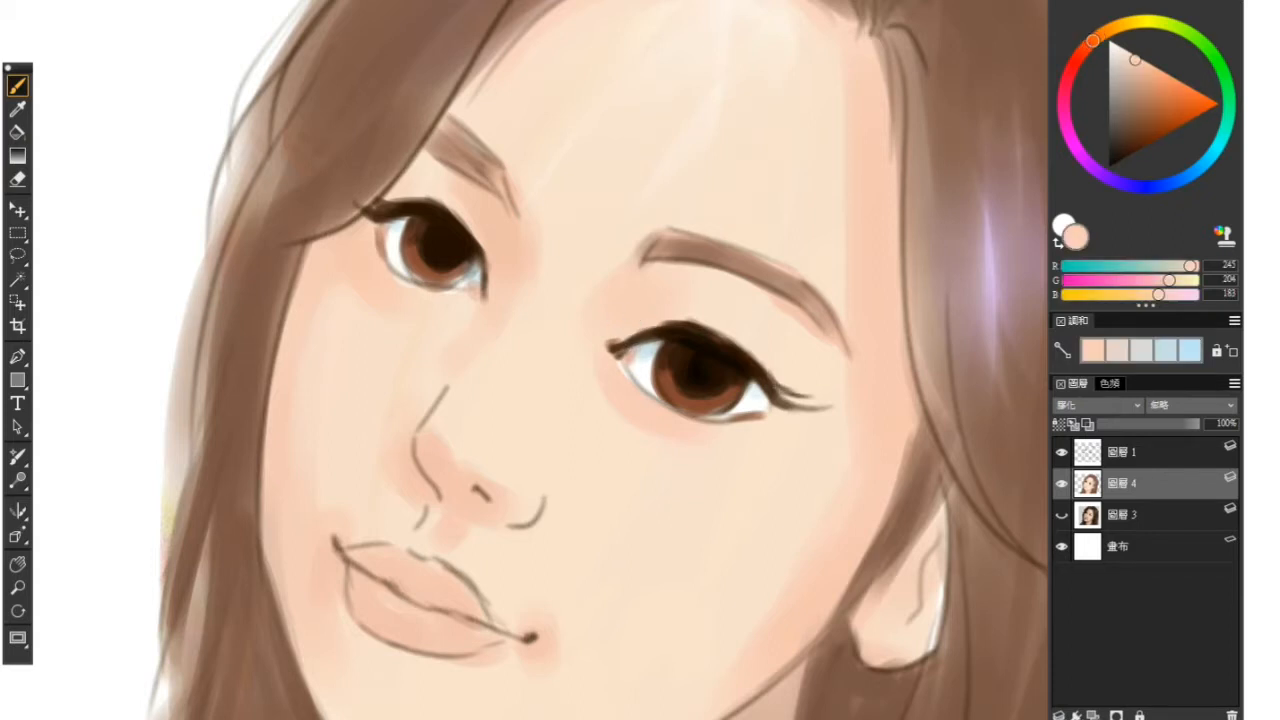
left_click_drag(677, 320, 718, 334)
mouse_move(668, 265)
left_mouse_down()
mouse_move(741, 275)
mouse_move(812, 334)
left_mouse_up()
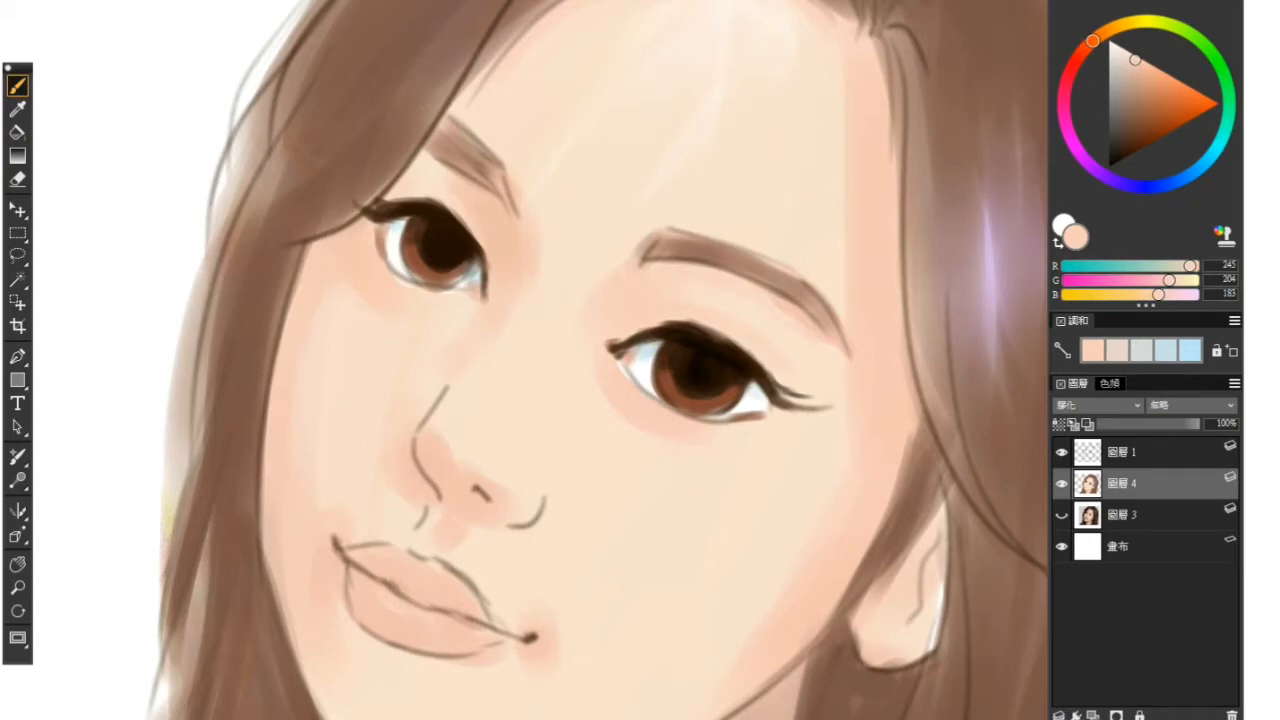
left_click_drag(797, 391, 838, 458)
Step: Draw thin eyelid creases above both eyes in sampled dark brown (RGB 49, 27, 11), undoing and redrawing unsatisfactory strokes
left_click(447, 192, "alt")
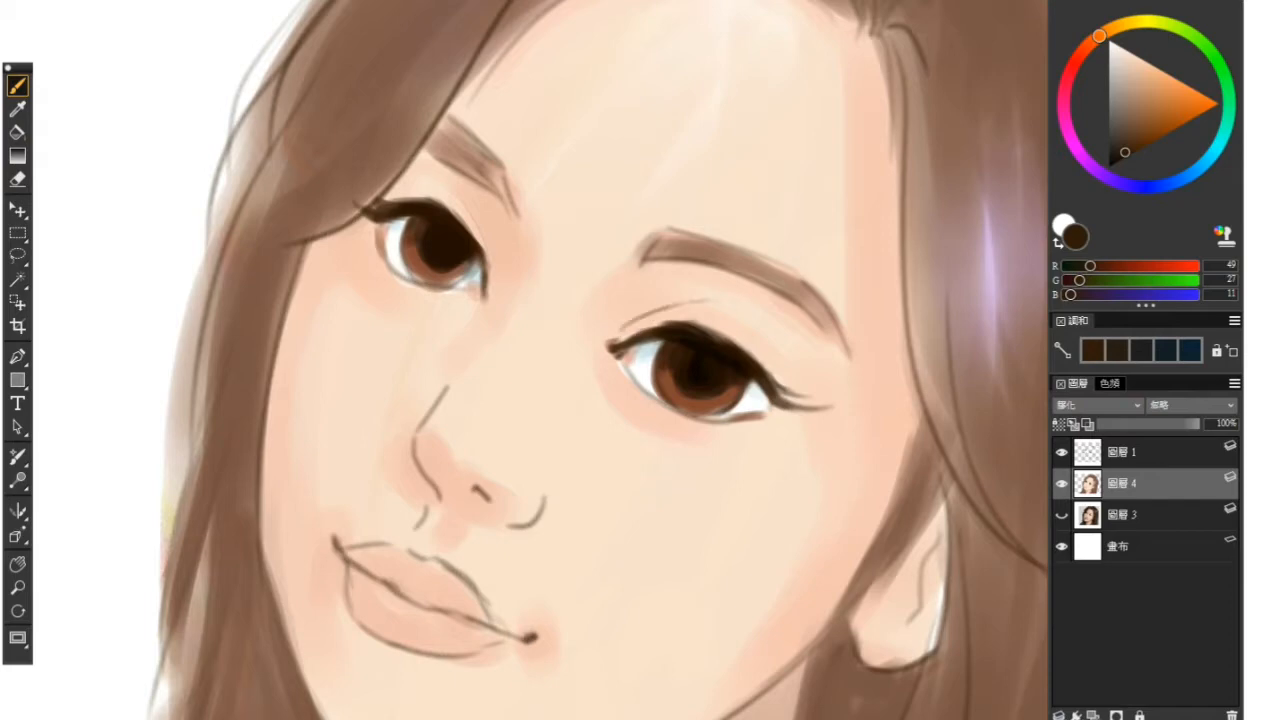
left_click_drag(629, 319, 655, 304)
key("ctrl+z")
mouse_move(621, 343)
left_mouse_down()
mouse_move(671, 324)
mouse_move(620, 342)
left_mouse_up()
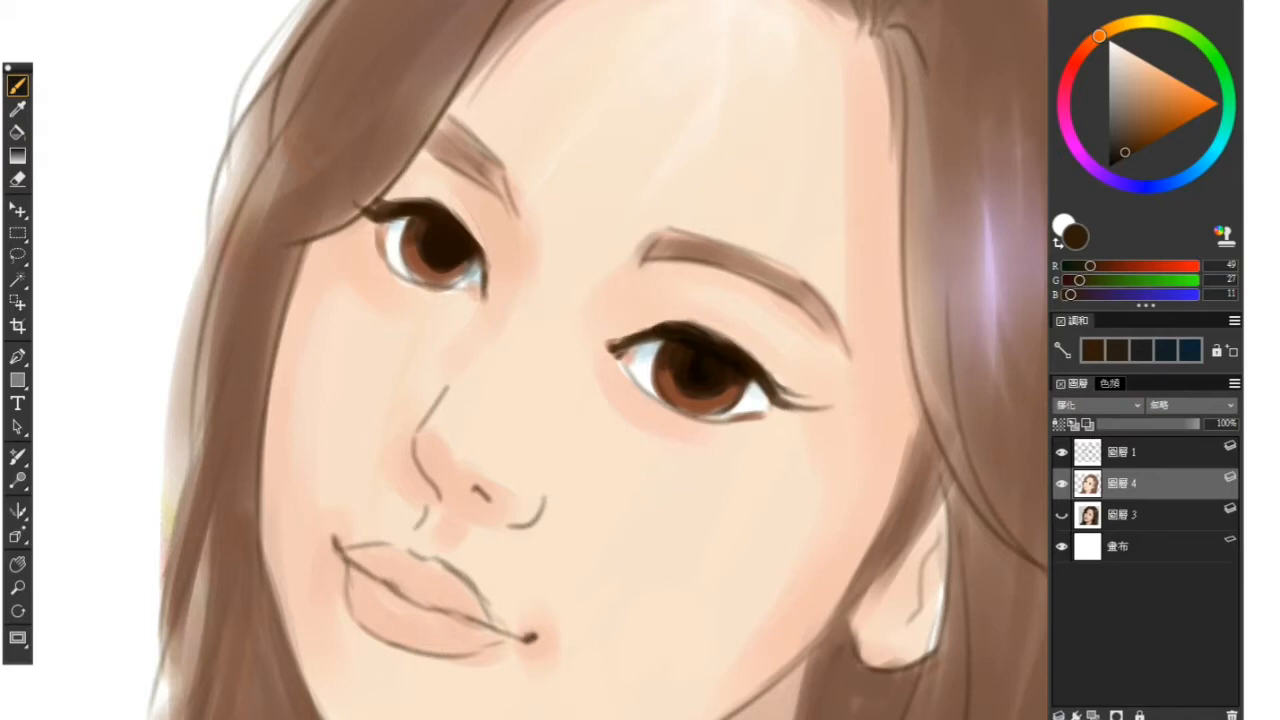
left_click_drag(757, 245, 731, 227)
left_click_drag(654, 310, 702, 303)
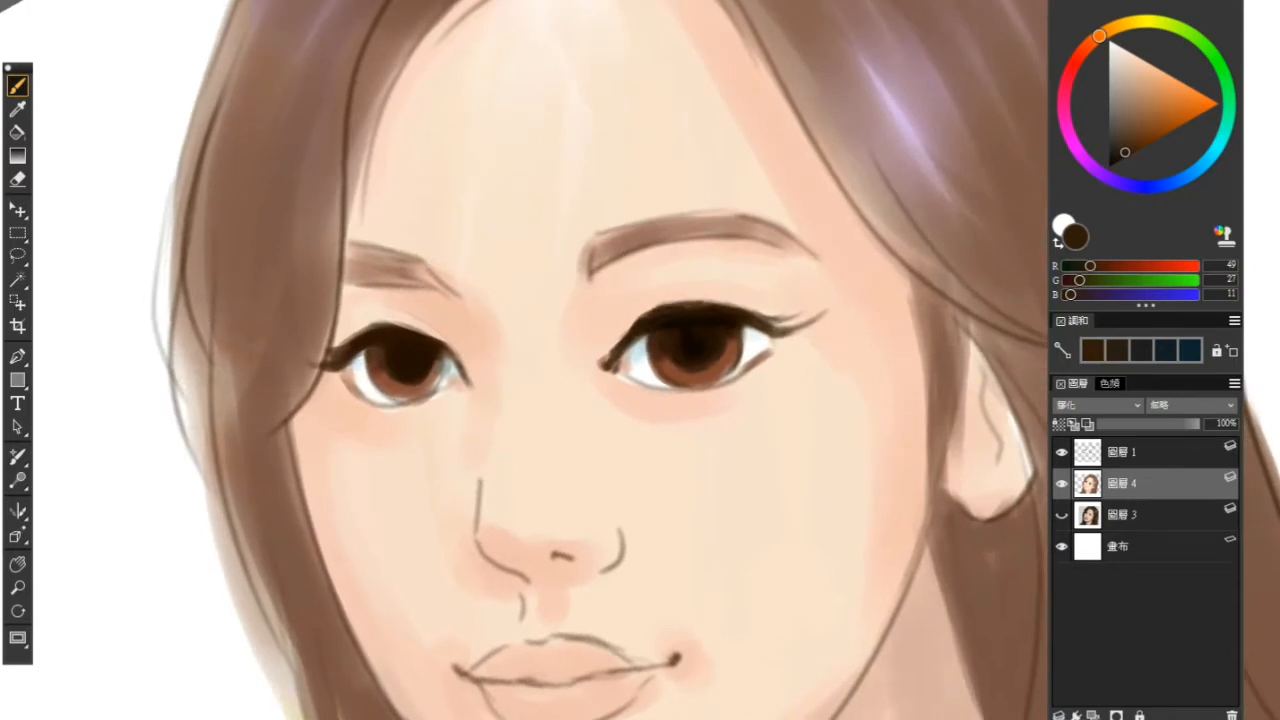
left_click_drag(609, 335, 757, 276)
key("ctrl+z")
left_click_drag(610, 334, 687, 284)
left_click_drag(408, 306, 460, 356)
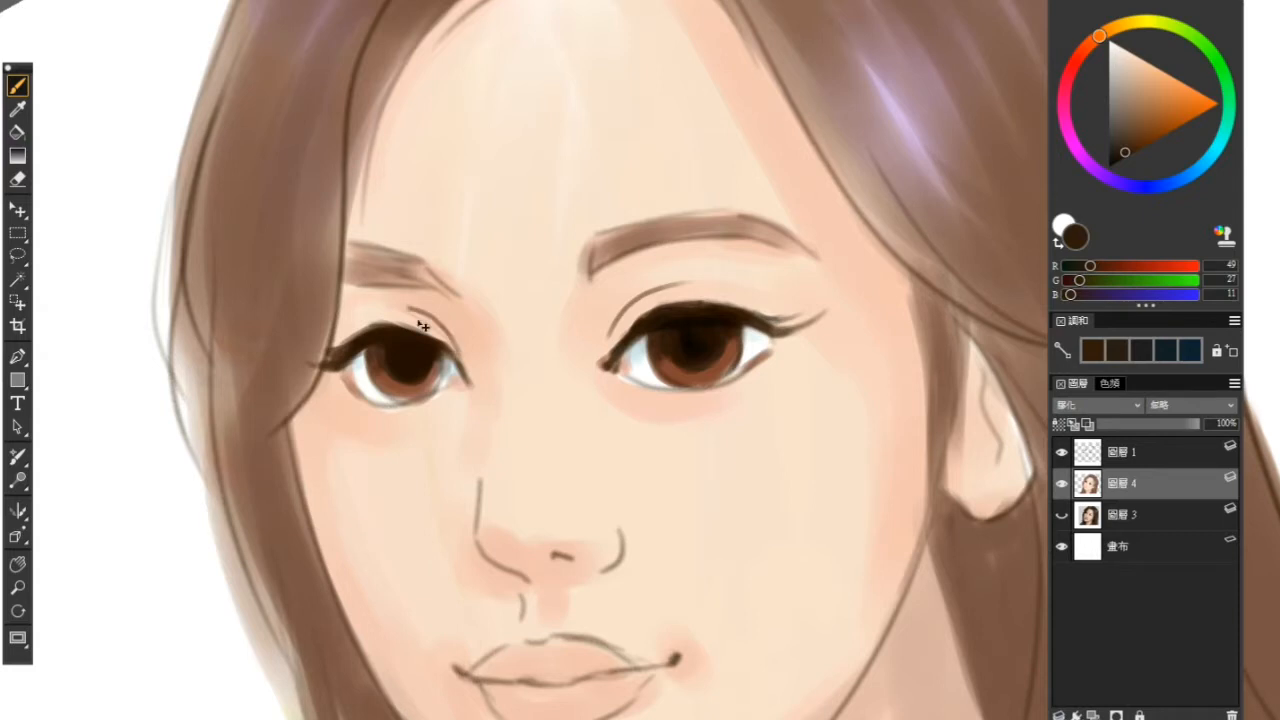
key("ctrl+z")
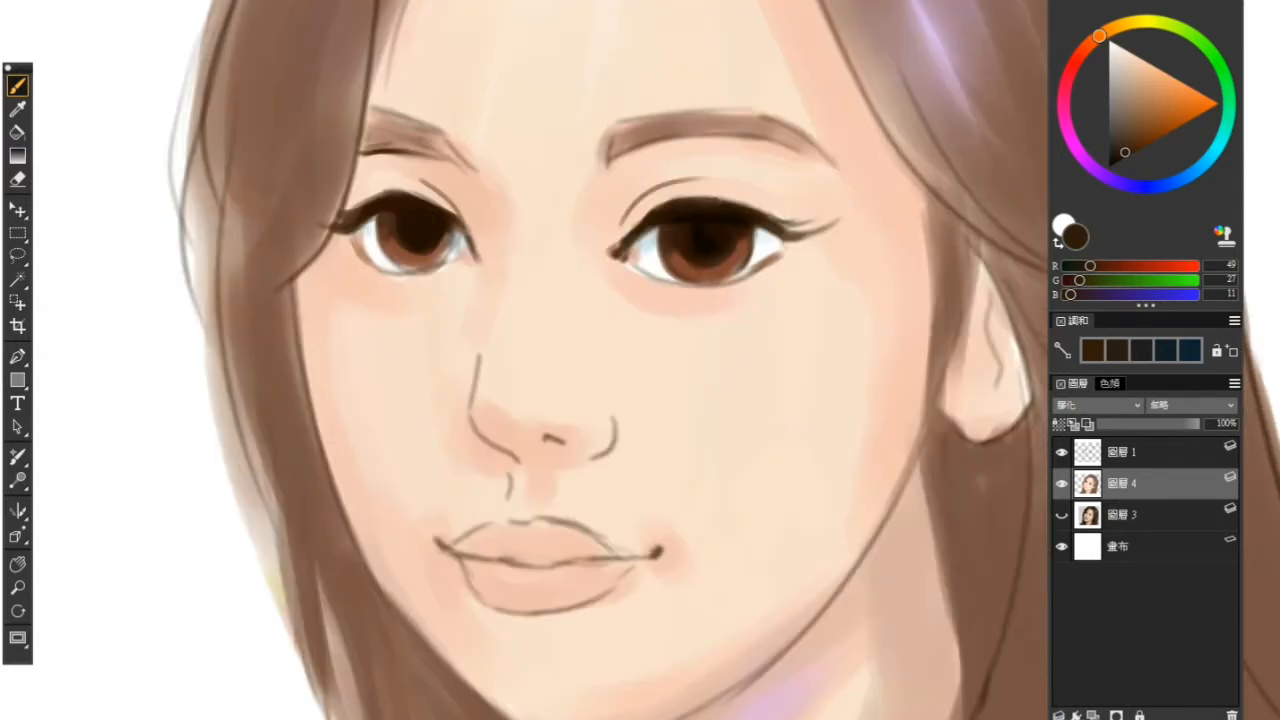
Step: Reinforce both eyebrows with dark brown strokes, defining the inner end and upper edge of the right-hand one
left_click_drag(361, 151, 459, 165)
mouse_move(612, 162)
left_mouse_down()
mouse_move(687, 132)
mouse_move(750, 135)
mouse_move(624, 133)
left_mouse_up()
mouse_move(599, 166)
left_mouse_down()
mouse_move(602, 143)
mouse_move(646, 137)
mouse_move(757, 131)
mouse_move(829, 151)
left_mouse_up()
Step: Blend the lower irises of both eyes with sampled reddish brown (RGB 70, 34, 20)
left_click(720, 248, "alt")
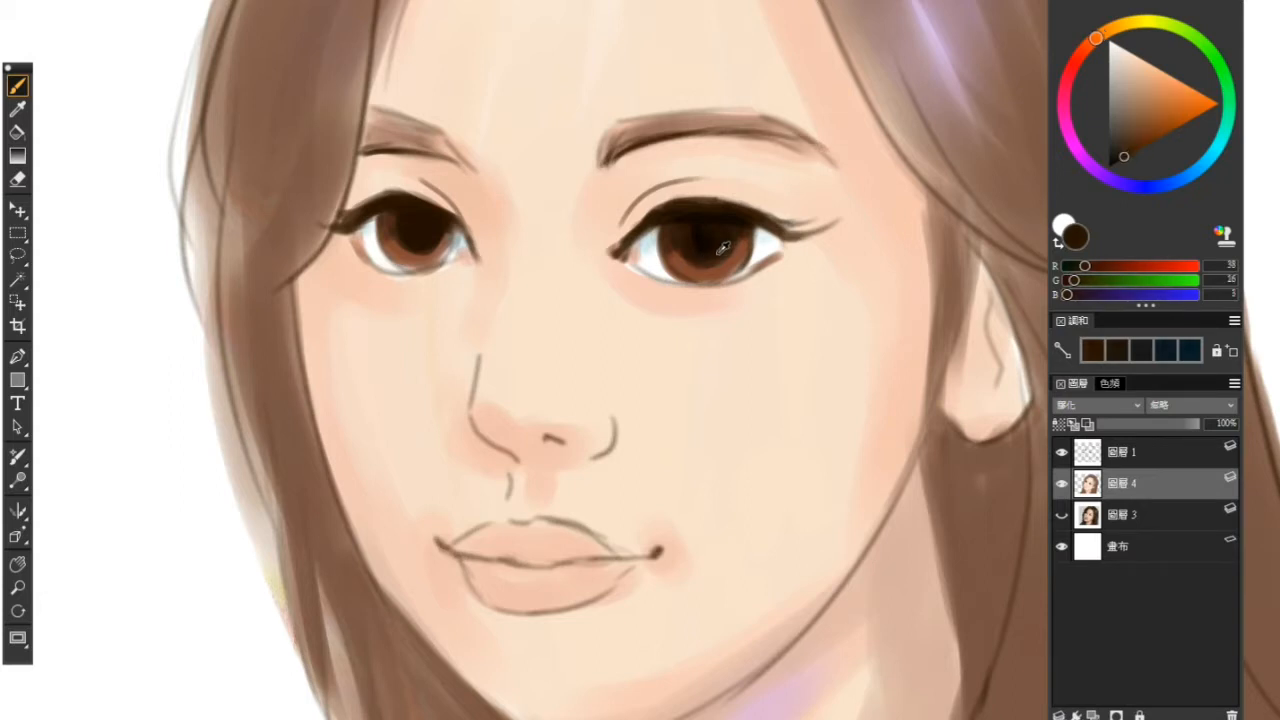
left_click(740, 254, "alt")
left_click(690, 257, "alt")
left_click(690, 259, "alt")
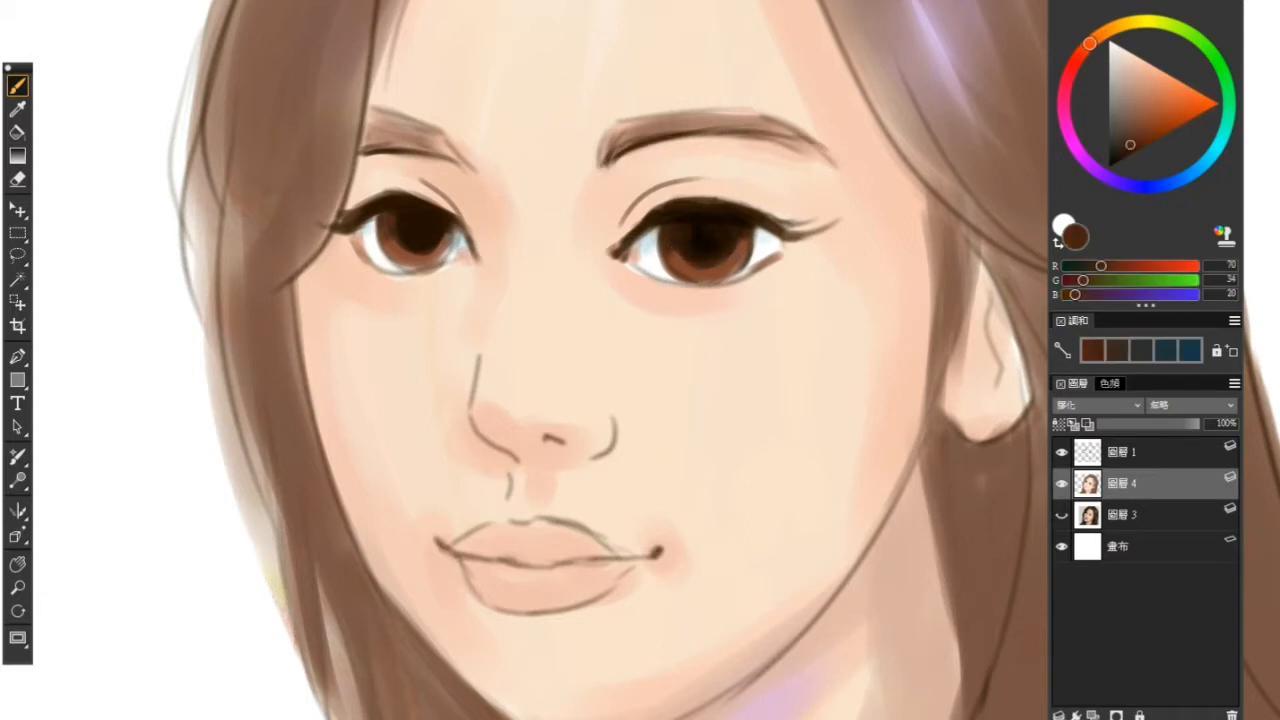
left_click_drag(669, 254, 682, 269)
mouse_move(379, 239)
left_mouse_down()
mouse_move(396, 256)
mouse_move(371, 246)
mouse_move(392, 246)
mouse_move(380, 249)
mouse_move(399, 270)
mouse_move(438, 262)
left_mouse_up()
Step: Darken the right-hand eye's iris rim and pupil surround with sampled very dark brown (RGB 36, 16, 3)
left_click(398, 222, "alt")
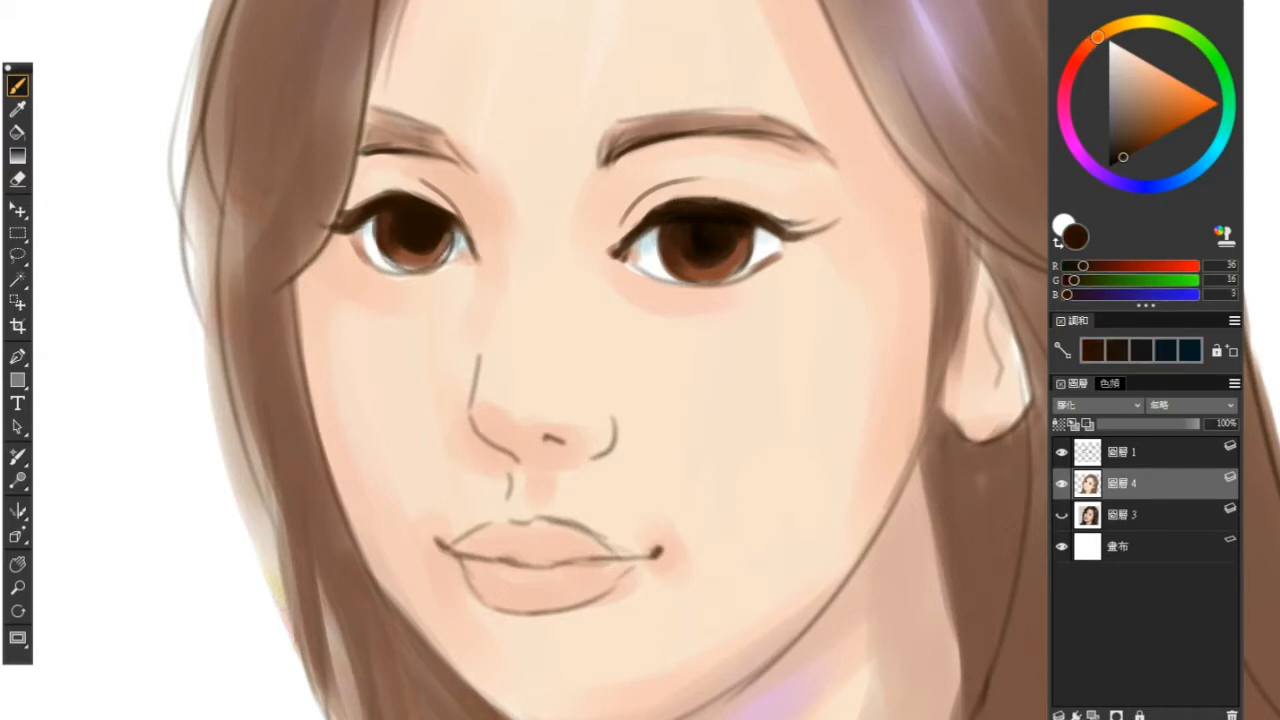
left_click_drag(661, 238, 665, 270)
left_click_drag(751, 236, 739, 268)
mouse_move(659, 226)
left_mouse_down()
mouse_move(656, 250)
mouse_move(689, 257)
mouse_move(685, 241)
mouse_move(724, 257)
left_mouse_up()
Step: Deepen the left-hand pupil and the right-hand eye's outer upper lash line with sampled near-black (RGB 15, 6, 0)
left_click(700, 242, "alt")
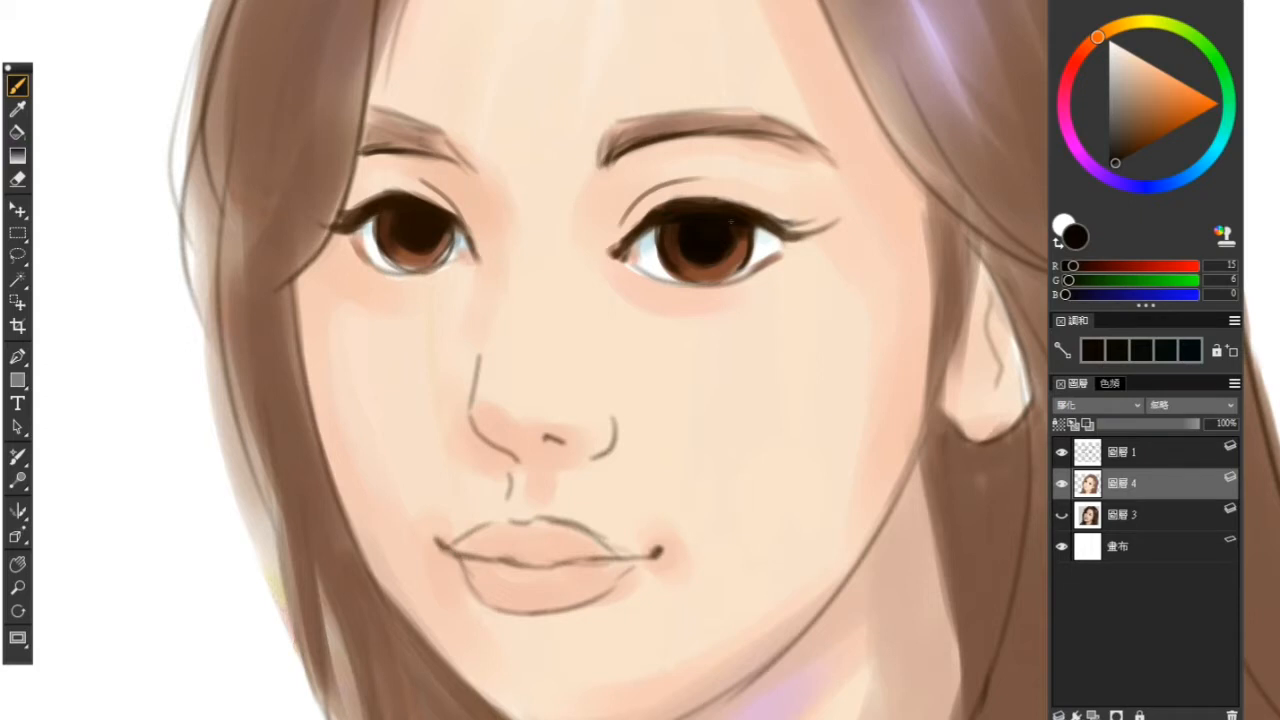
mouse_move(416, 222)
left_mouse_down()
mouse_move(414, 241)
mouse_move(393, 211)
left_mouse_up()
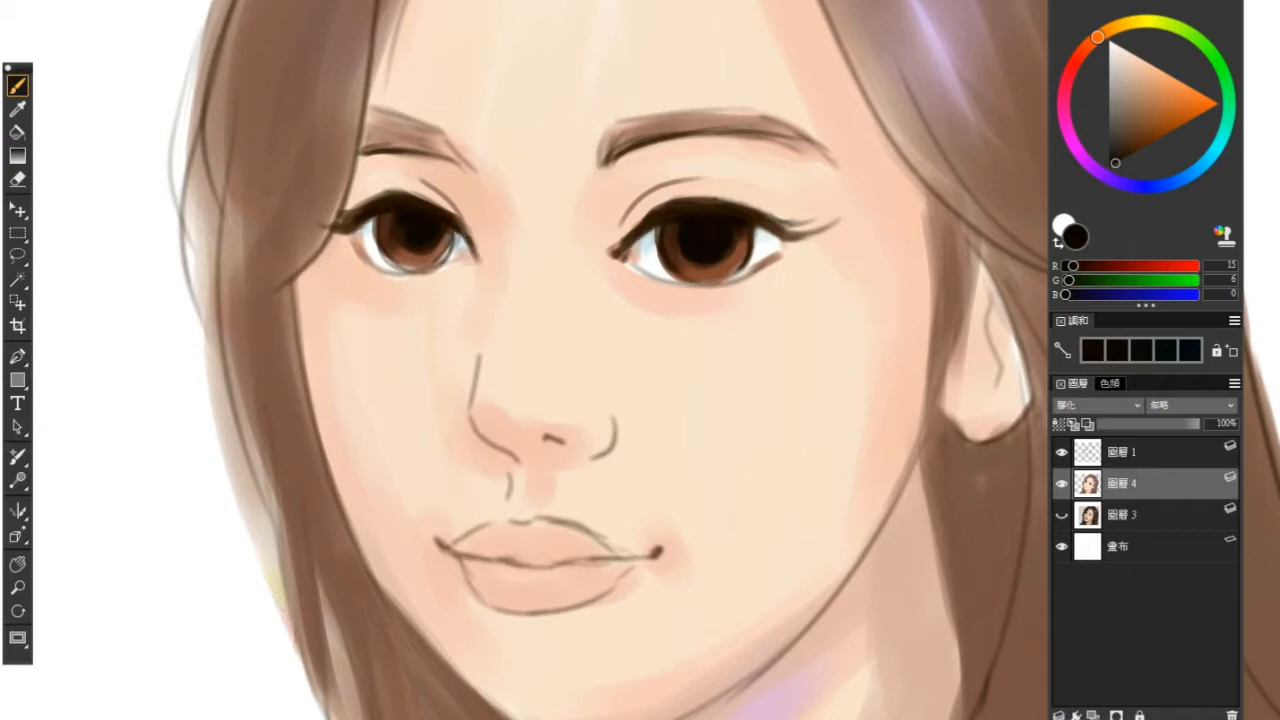
left_click_drag(757, 228, 775, 235)
Step: Refine the irises and pupils of both eyes with sampled reddish brown (RGB 68, 34, 18) and near-black (RGB 15, 6, 0)
left_click(660, 258, "alt")
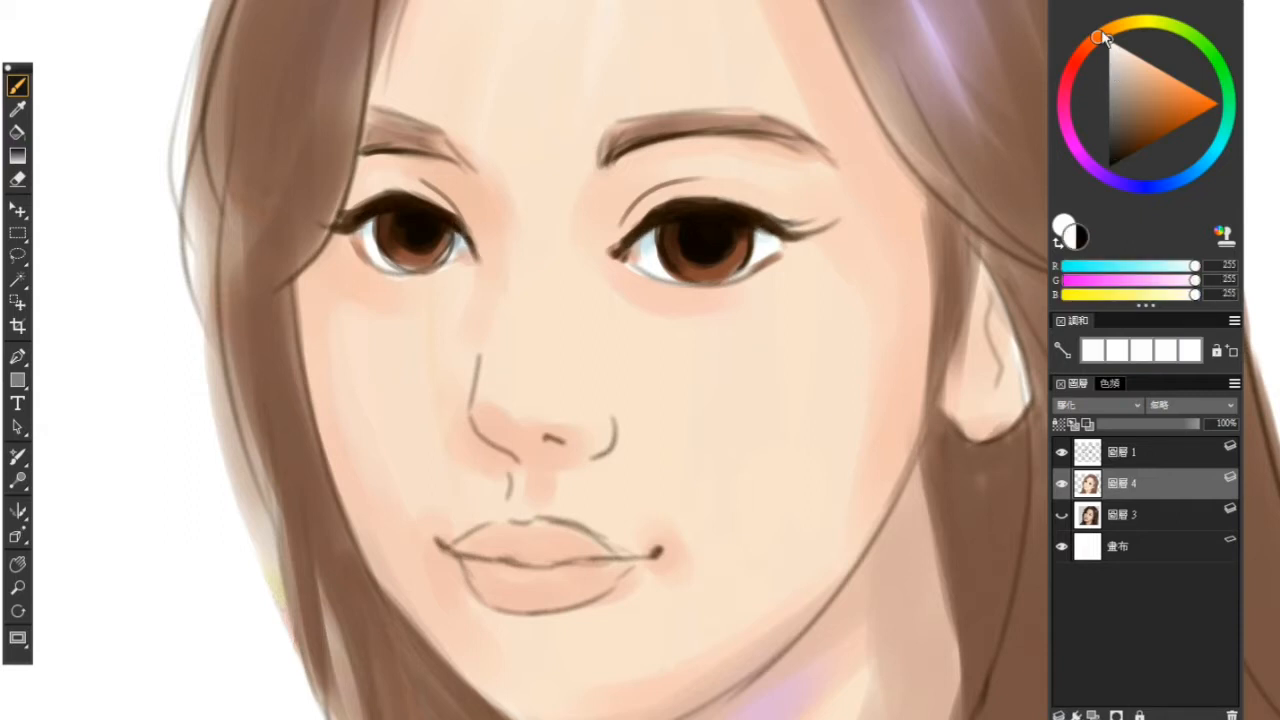
left_click(716, 265, "alt")
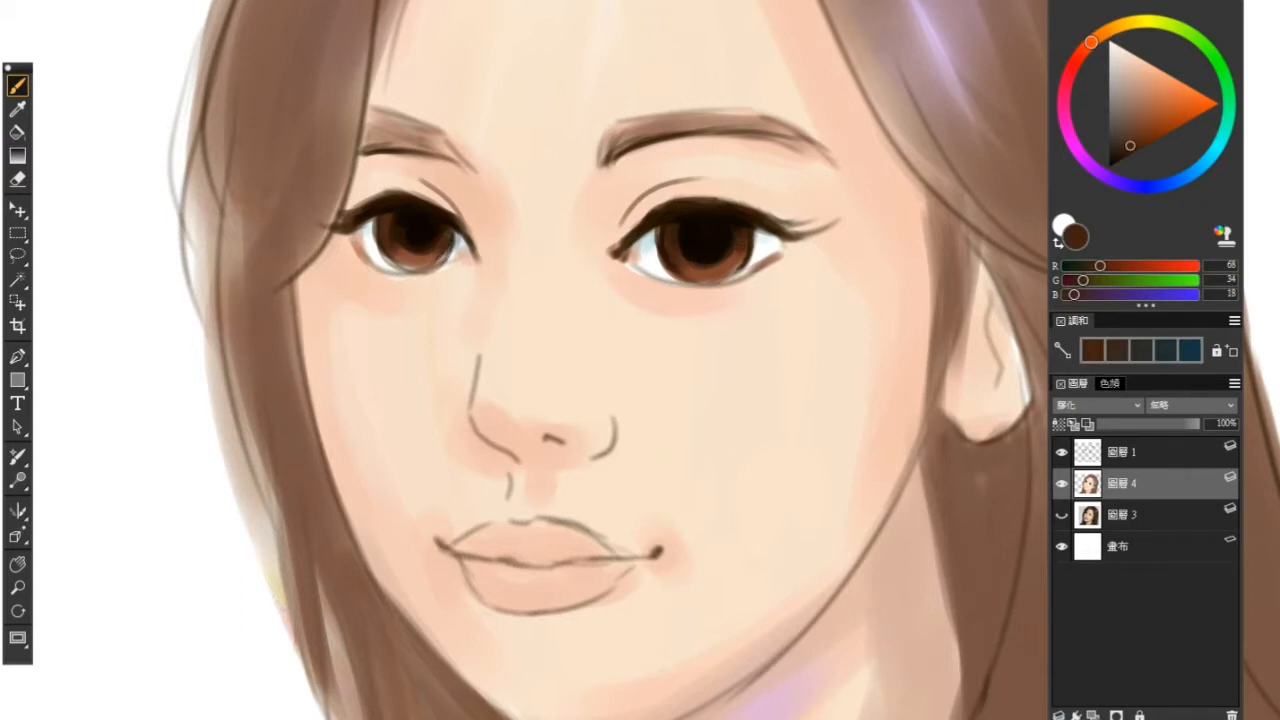
left_click(398, 214, "alt")
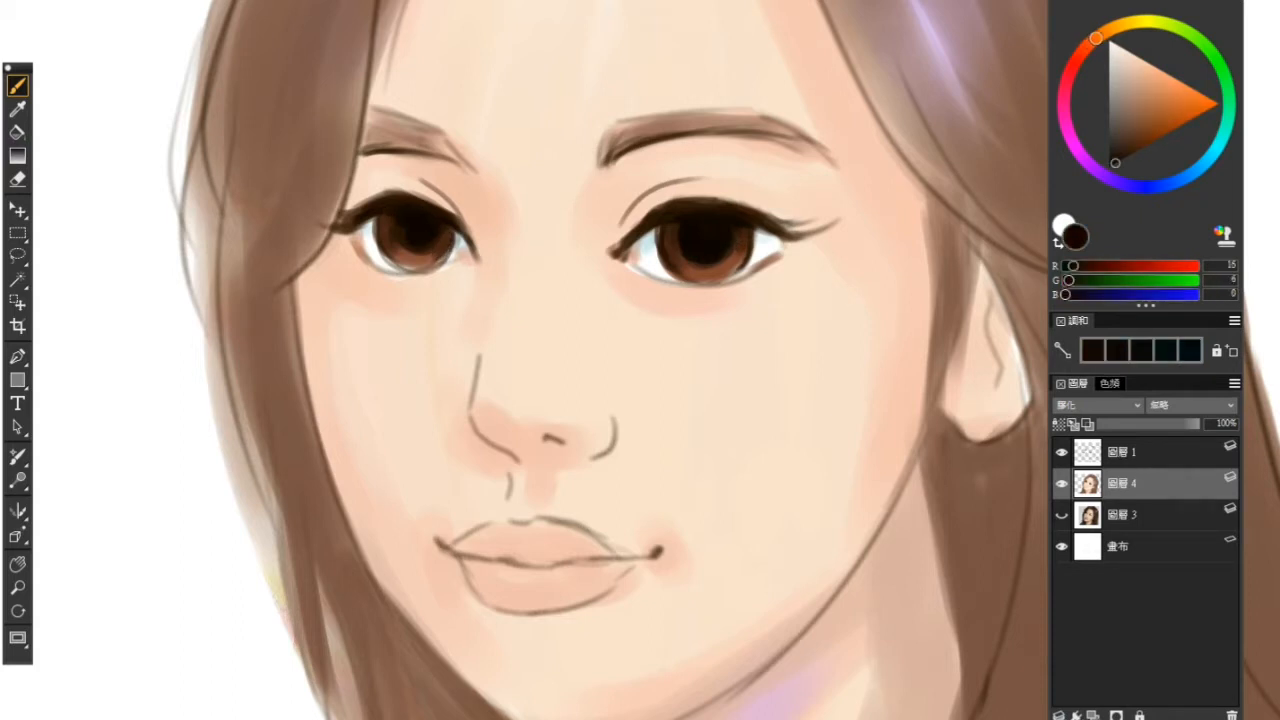
left_click_drag(396, 252, 416, 246)
Step: Paint a soft reflection in the right-hand eye's lower iris with lavender sampled from the hair highlight (RGB 205, 175, 215)
left_click_drag(1127, 55, 1113, 71)
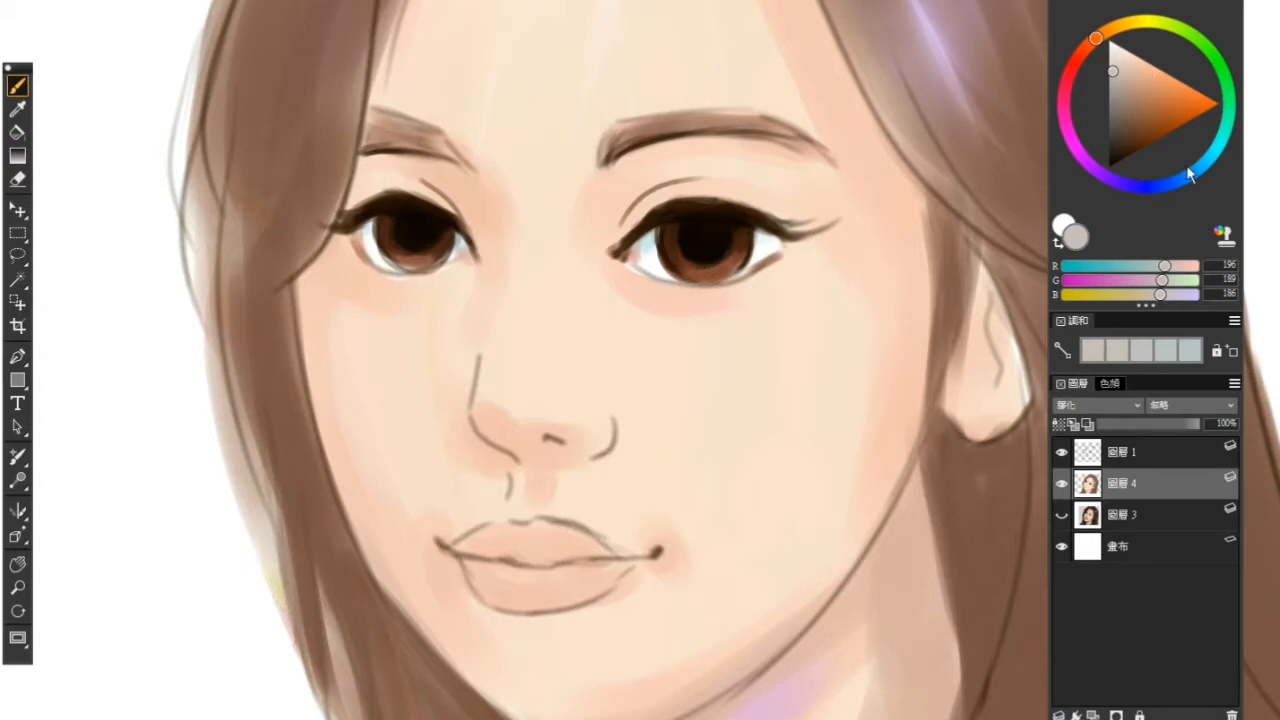
left_click(950, 47, "alt")
left_click_drag(712, 270, 738, 264)
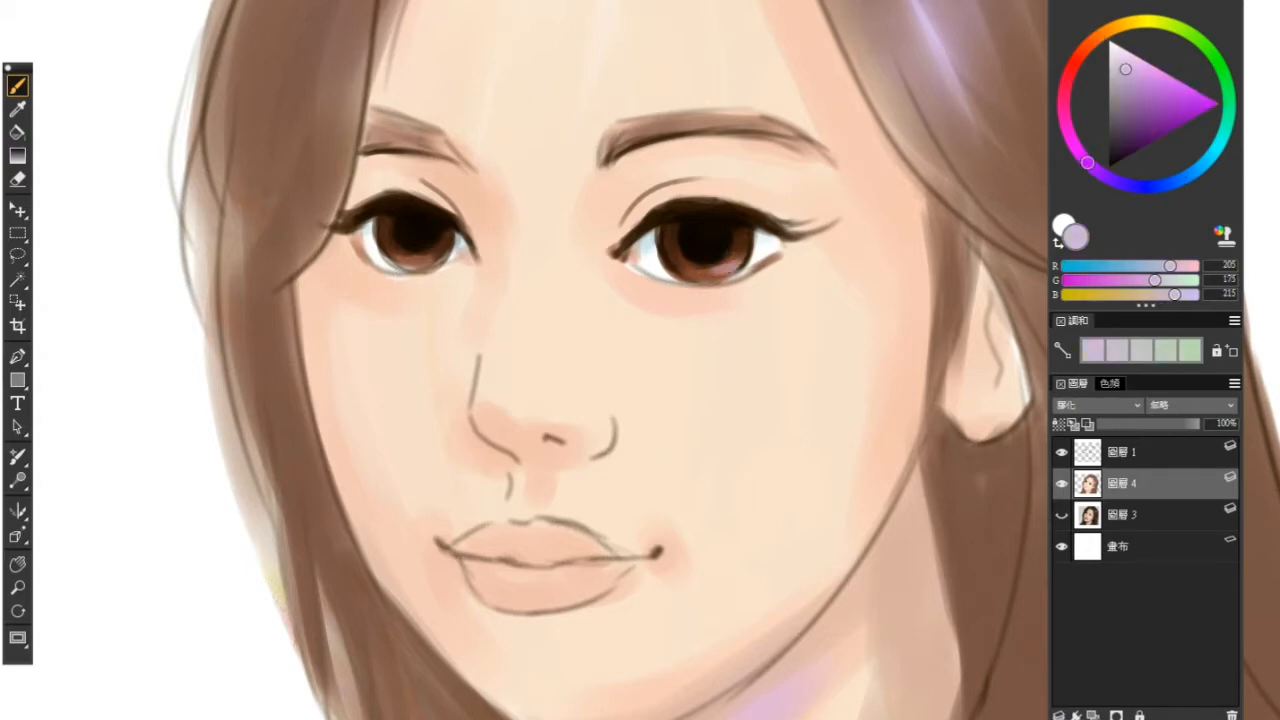
Step: Add a small round white catchlight (RGB 255, 255, 255) to the pupil of each eye
left_click_drag(1126, 58, 1108, 40)
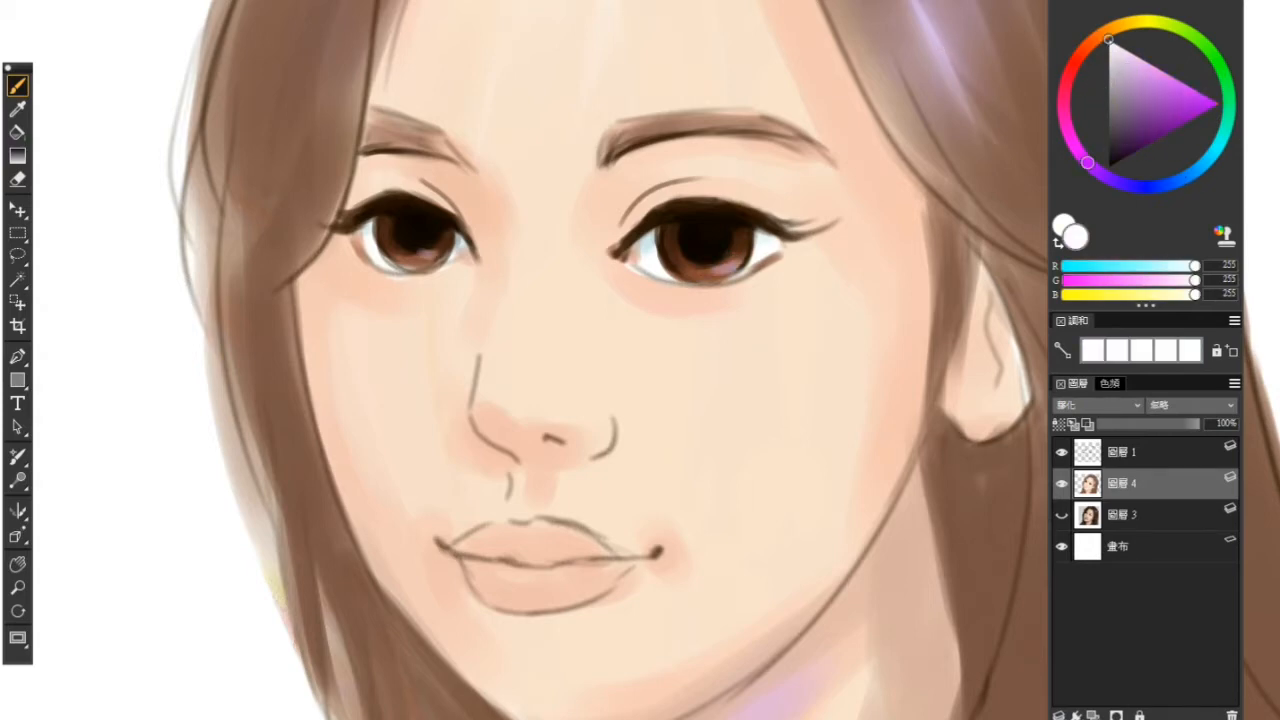
left_click_drag(427, 223, 428, 224)
left_click_drag(711, 228, 711, 228)
Step: Blend the skin beneath the right-hand eye with sampled peach tones (RGB 245, 200, 183 and 247, 224, 203)
scroll(872, 274, "down", 2)
mouse_move(872, 274)
left_mouse_down()
mouse_move(803, 284)
mouse_move(840, 289)
left_mouse_up()
scroll(805, 290, "up", 2)
left_click(714, 245, "alt")
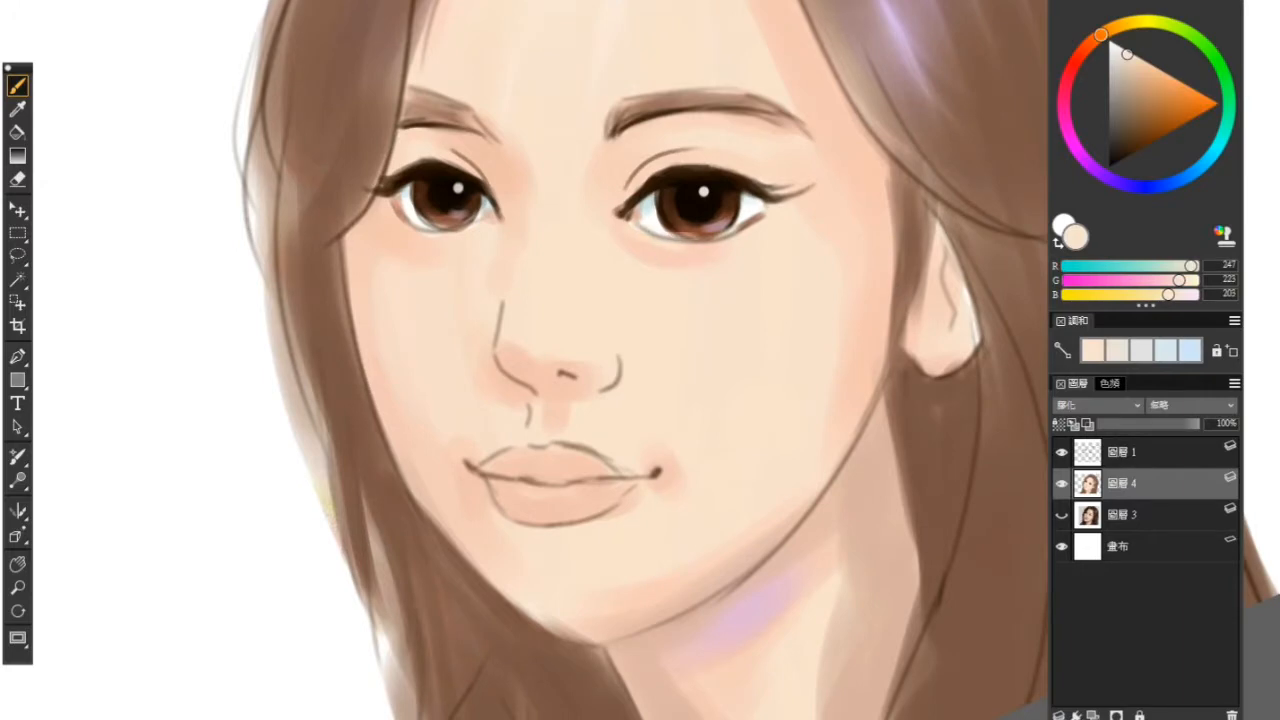
left_click(647, 247, "alt")
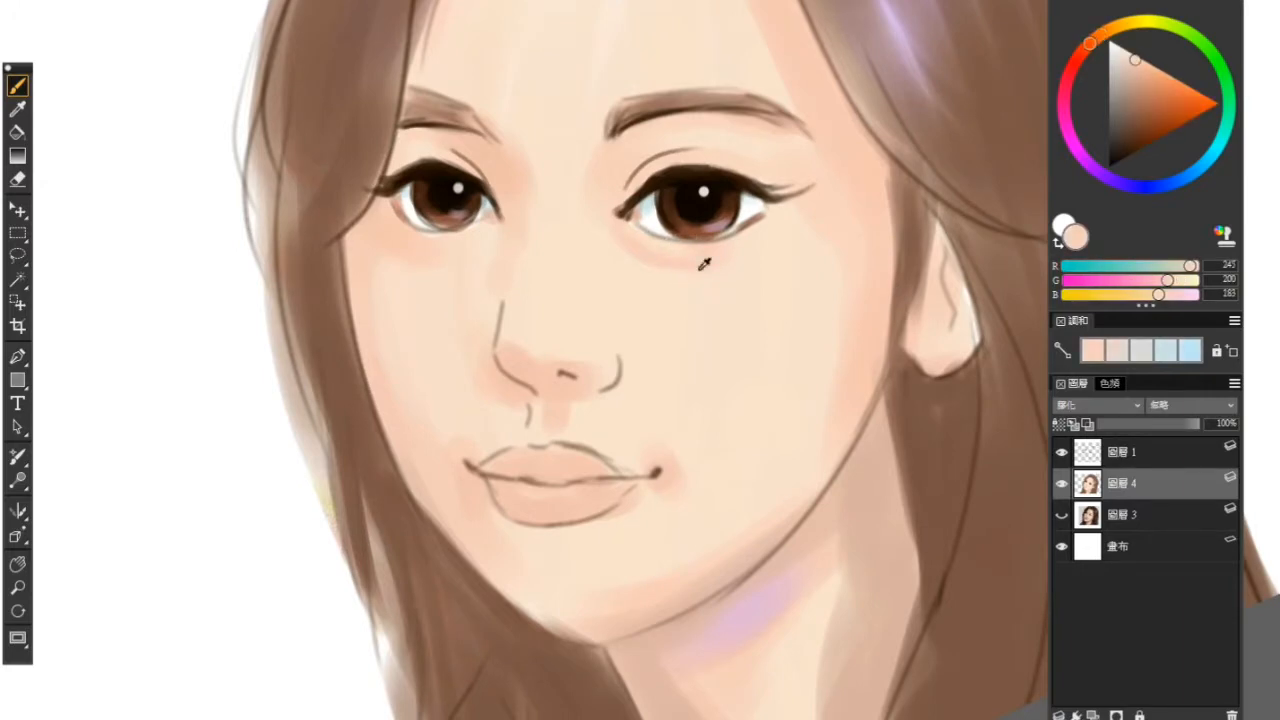
key("ctrl+z")
left_click(616, 233, "alt")
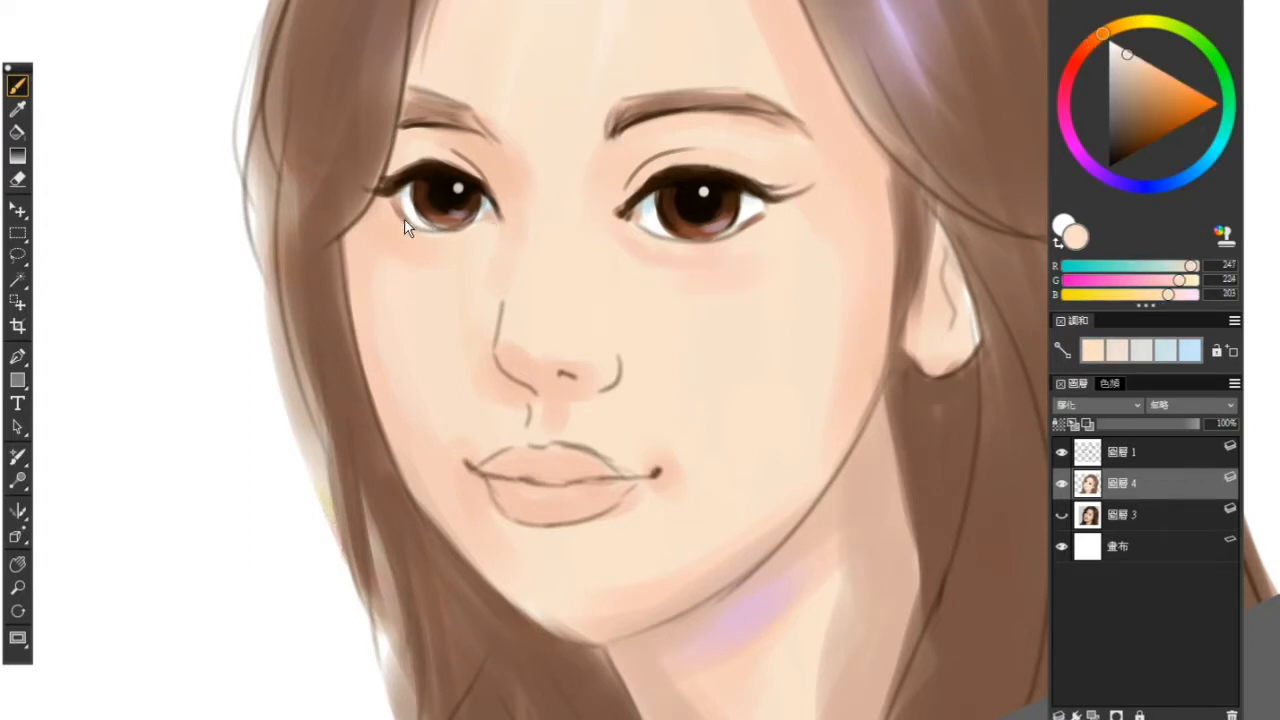
Step: Soften the shading under the nose and on the lower face with sampled peach (RGB 242, 199, 180) and light skin tone
scroll(800, 294, "down", 1)
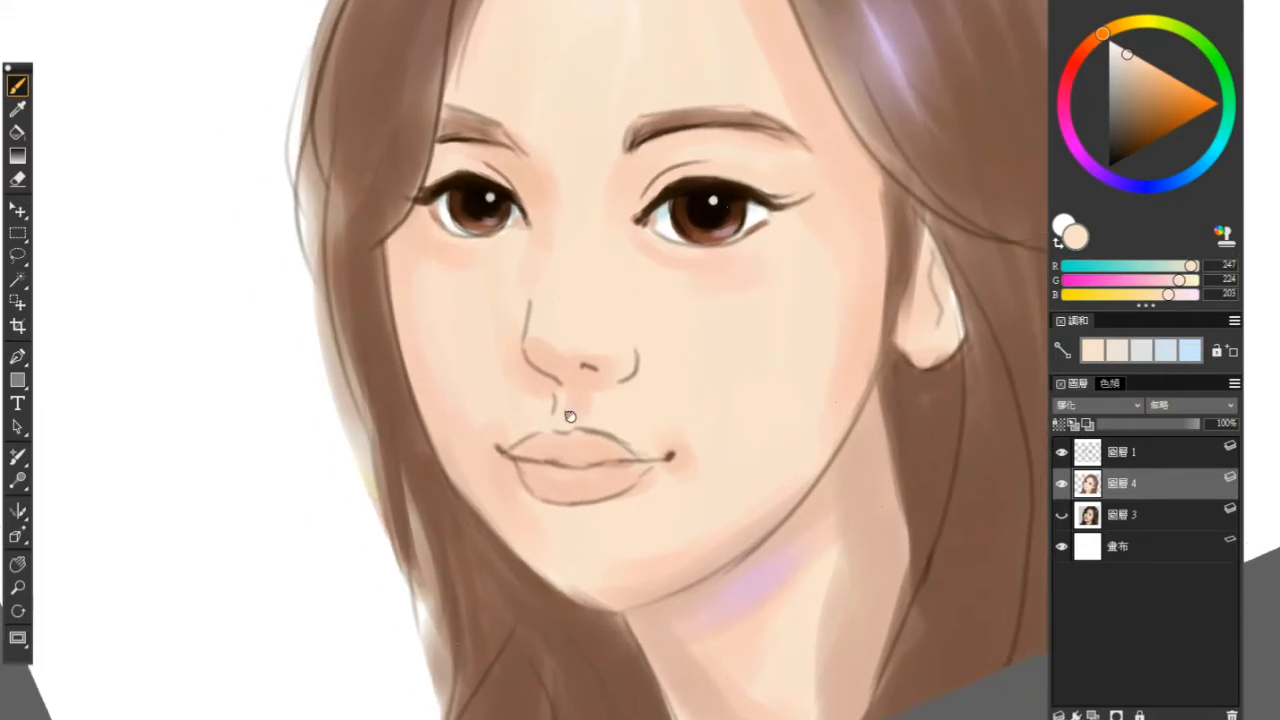
left_click(603, 386, "alt")
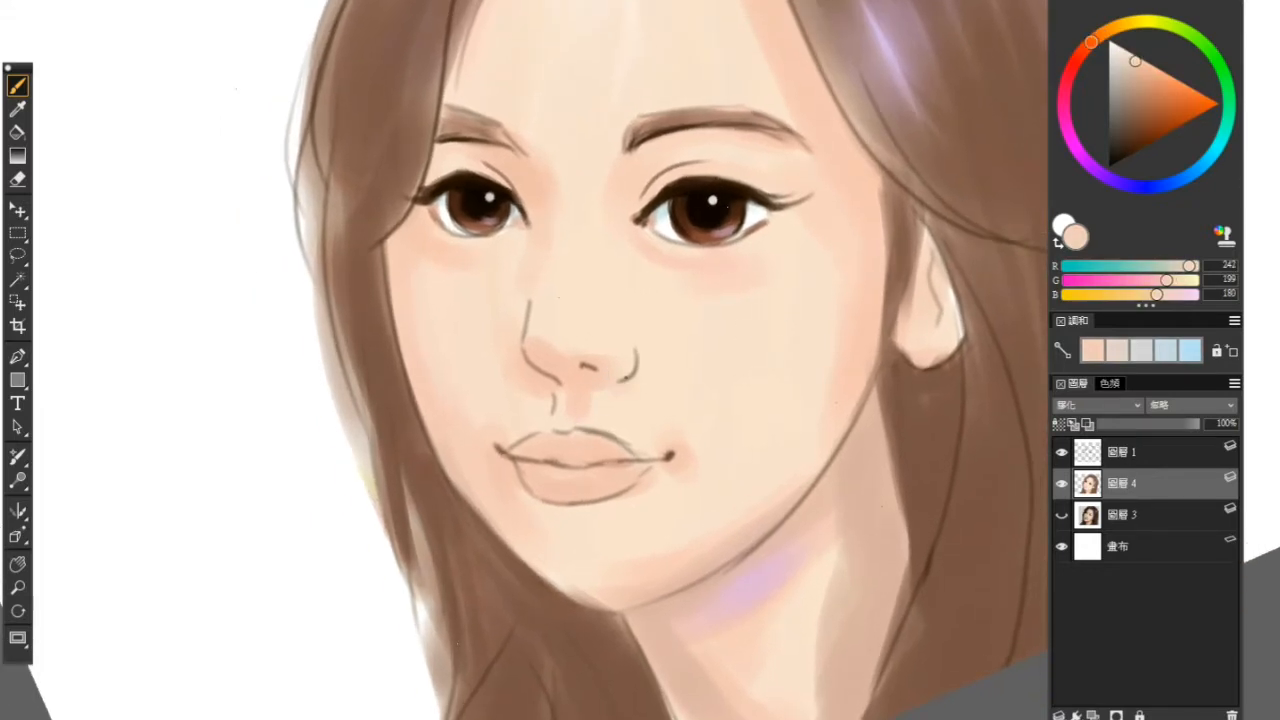
left_click(526, 526, "alt")
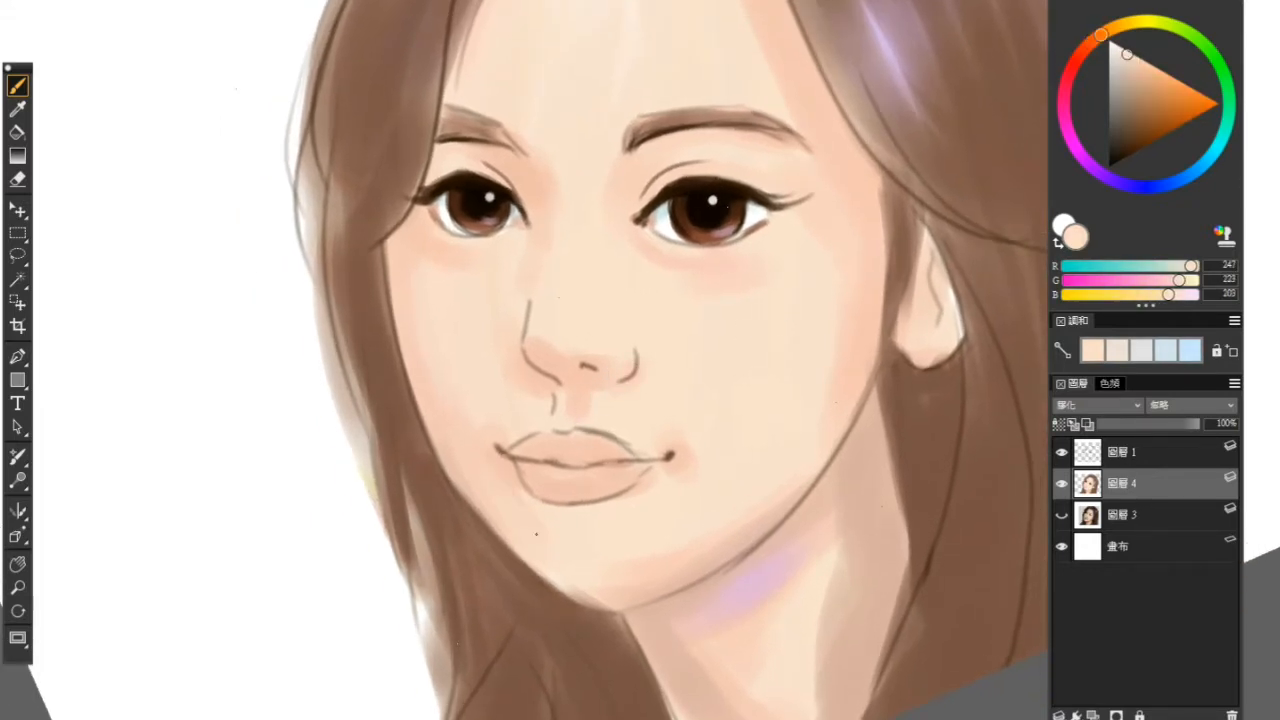
Step: Highlight the nose tip with pale cream (RGB 255, 241, 230), undoing the last bridge stroke
left_click_drag(1125, 117, 1118, 45)
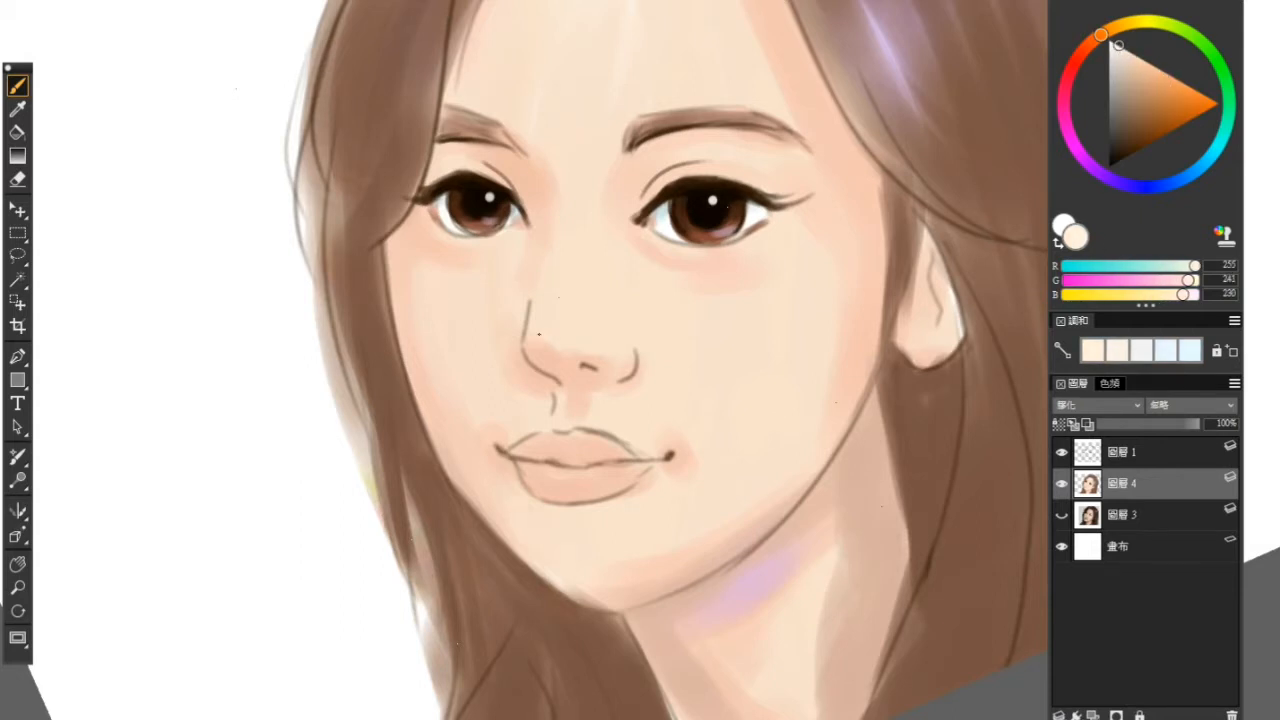
left_click_drag(539, 334, 532, 342)
left_click_drag(540, 210, 538, 284)
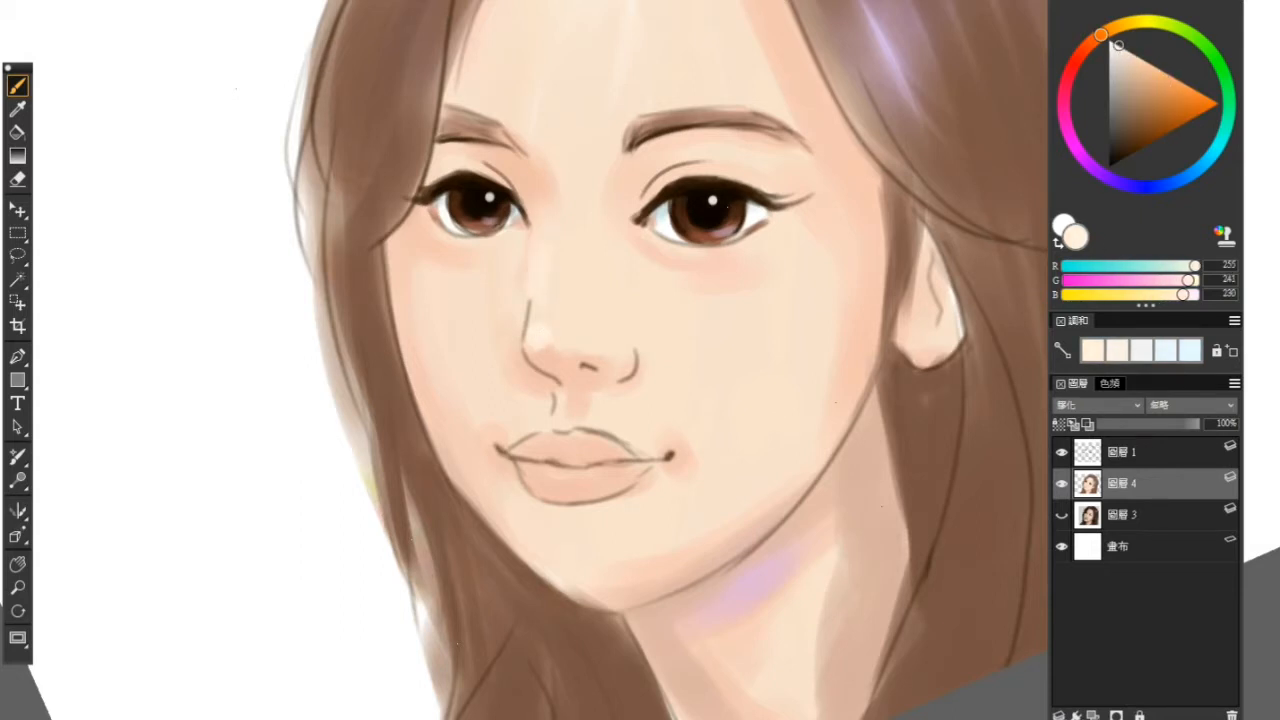
key("ctrl+z")
Step: Blend the nose bridge beside the left-hand eye with sampled skin tone (RGB 248, 224, 205)
left_click(557, 140, "alt")
left_click_drag(542, 172, 545, 244)
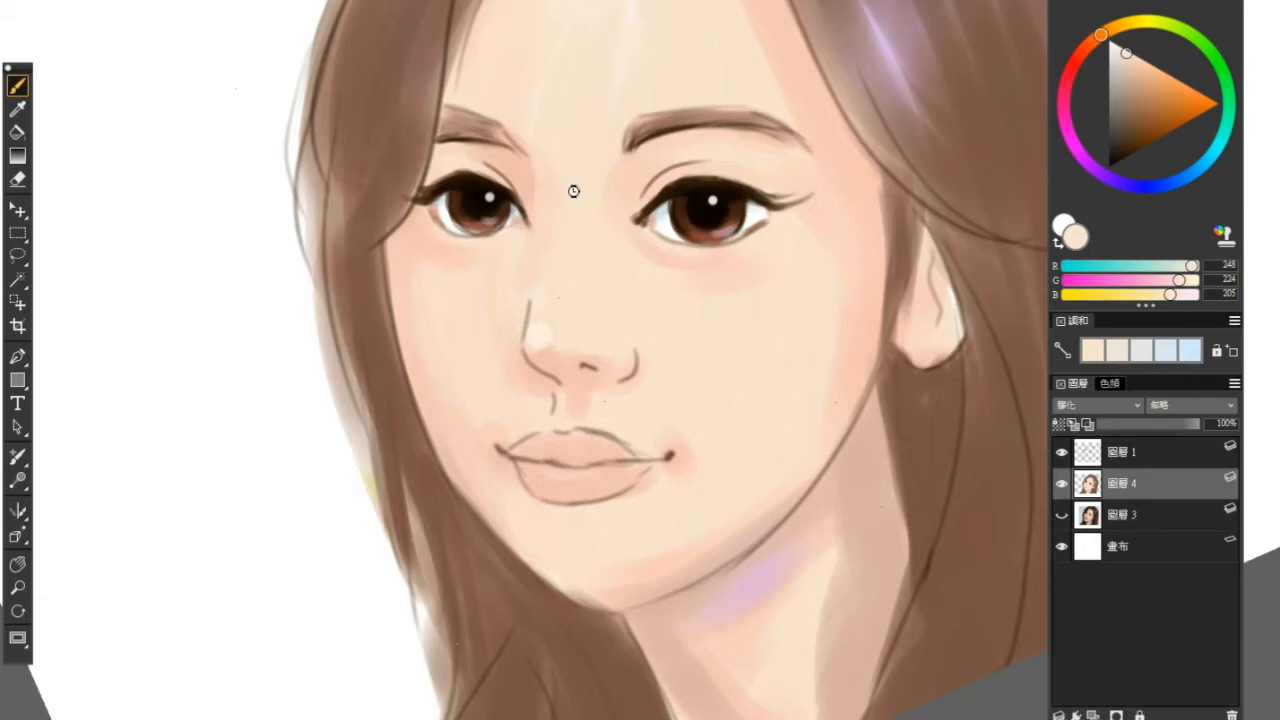
left_click_drag(544, 166, 541, 212)
left_click(748, 580, "alt")
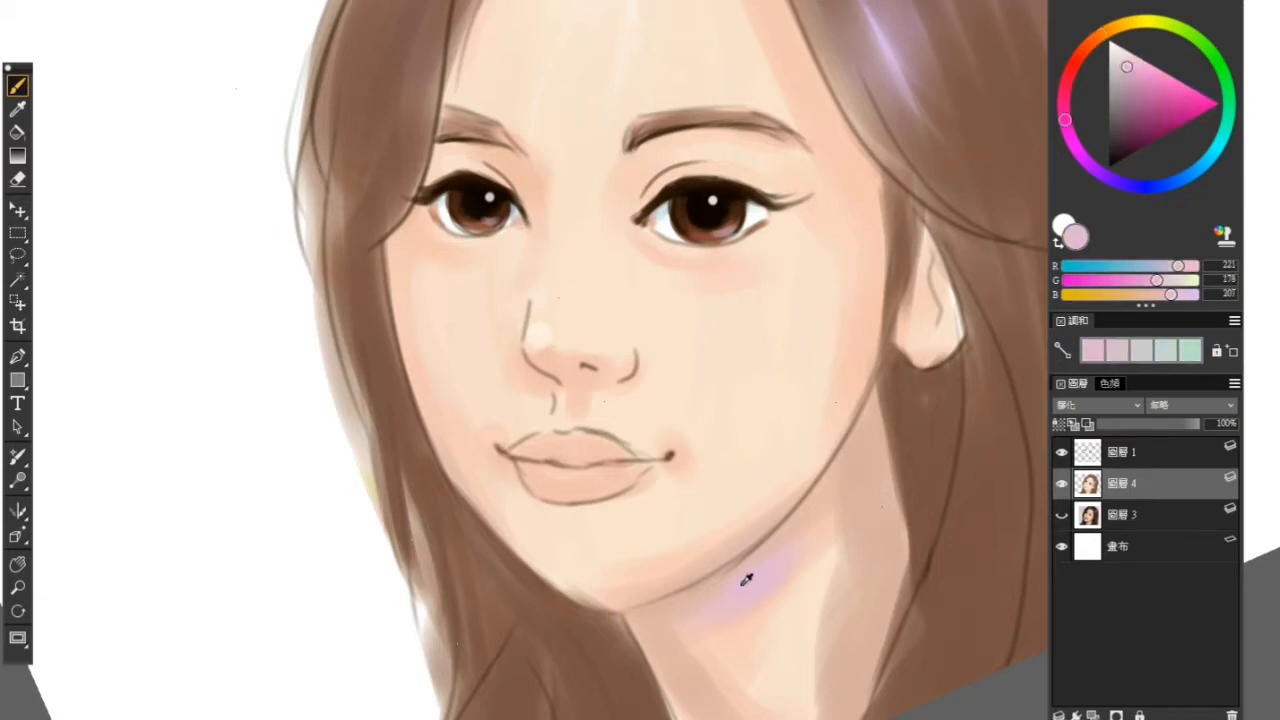
left_click(894, 43, "alt")
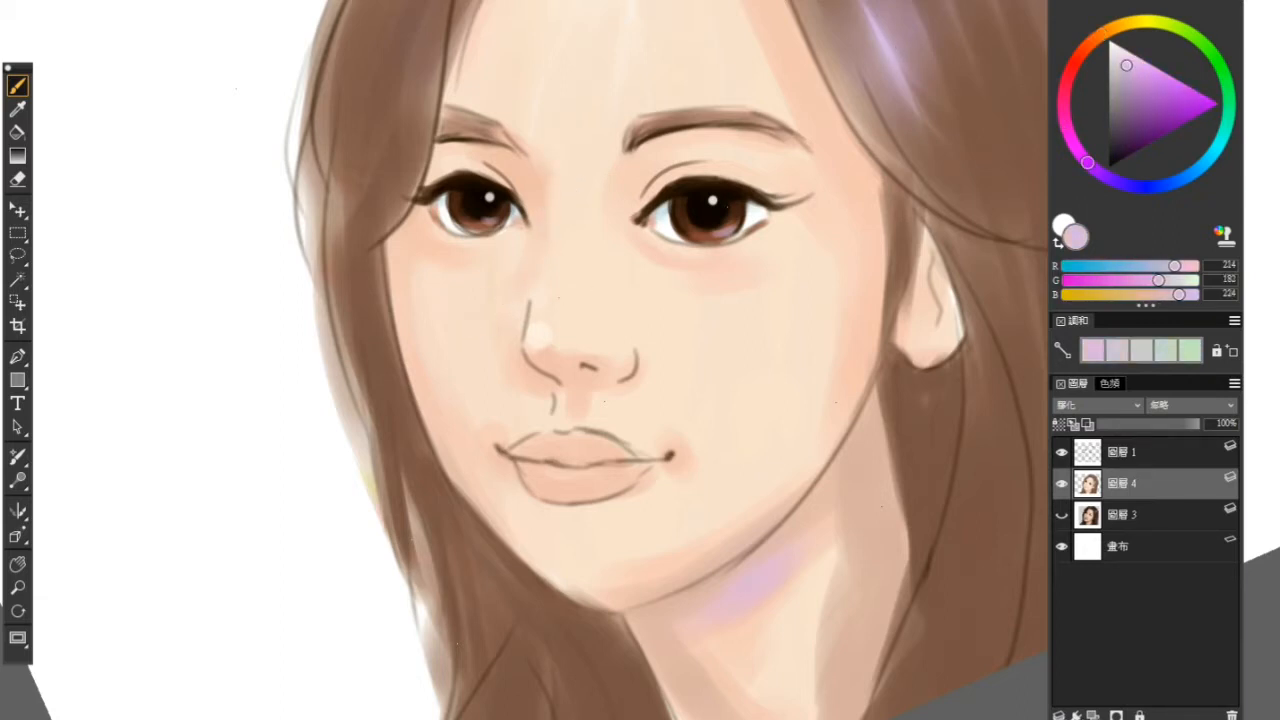
left_click_drag(519, 236, 524, 266)
key("ctrl+z")
Step: Tint the side of the nose bridge and the left-hand cheek with lilac pink (RGB 248, 202, 246), shifting the hue towards pink
left_click(548, 240, "alt")
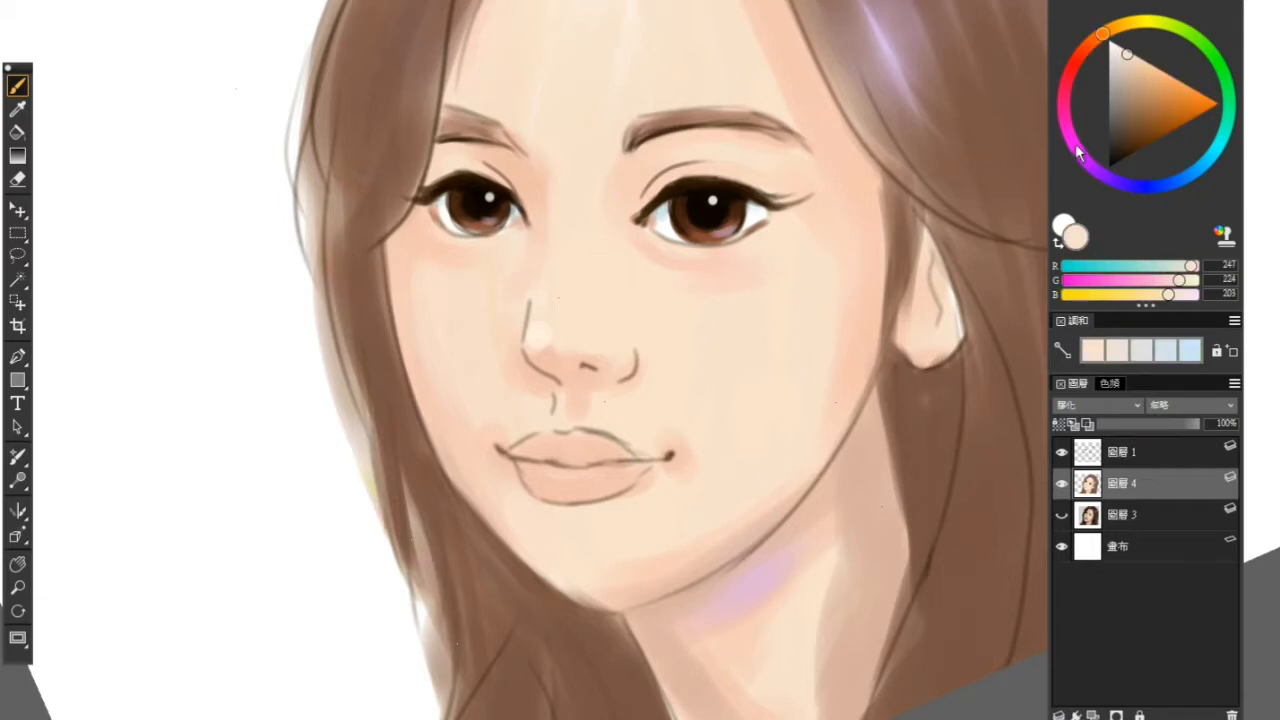
left_click(1073, 143)
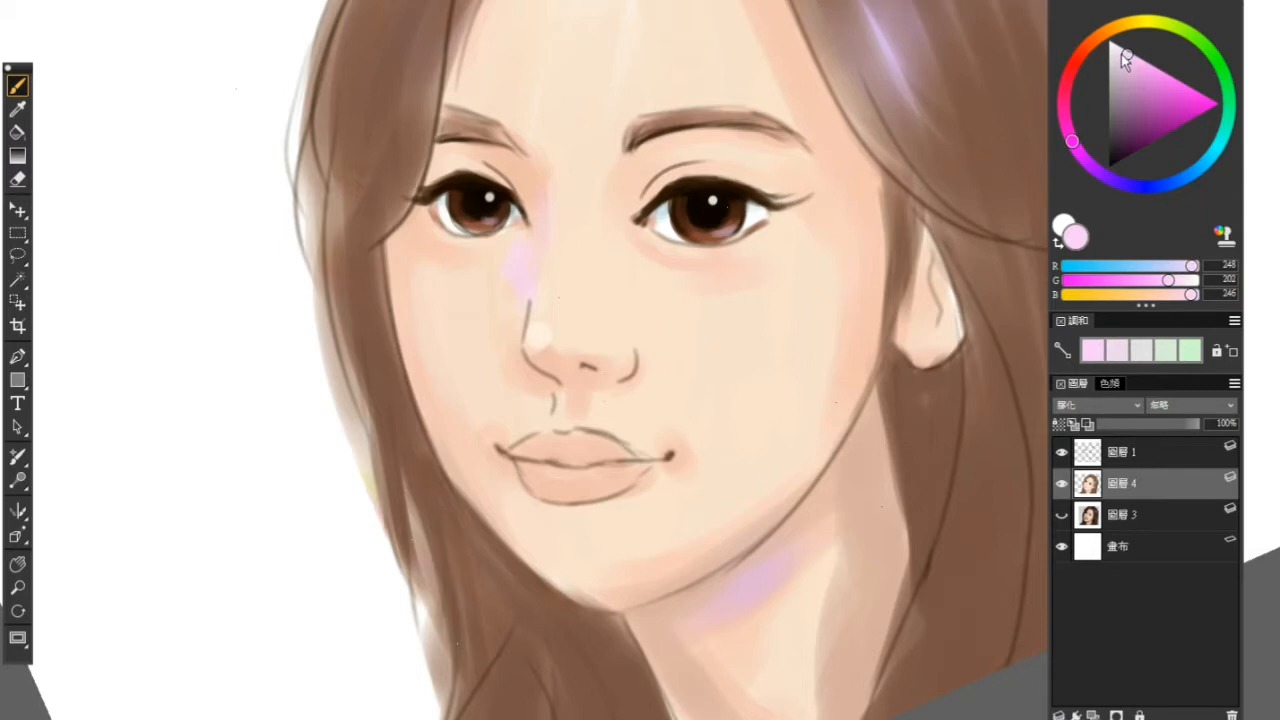
left_click(588, 260, "alt")
left_click(1070, 119)
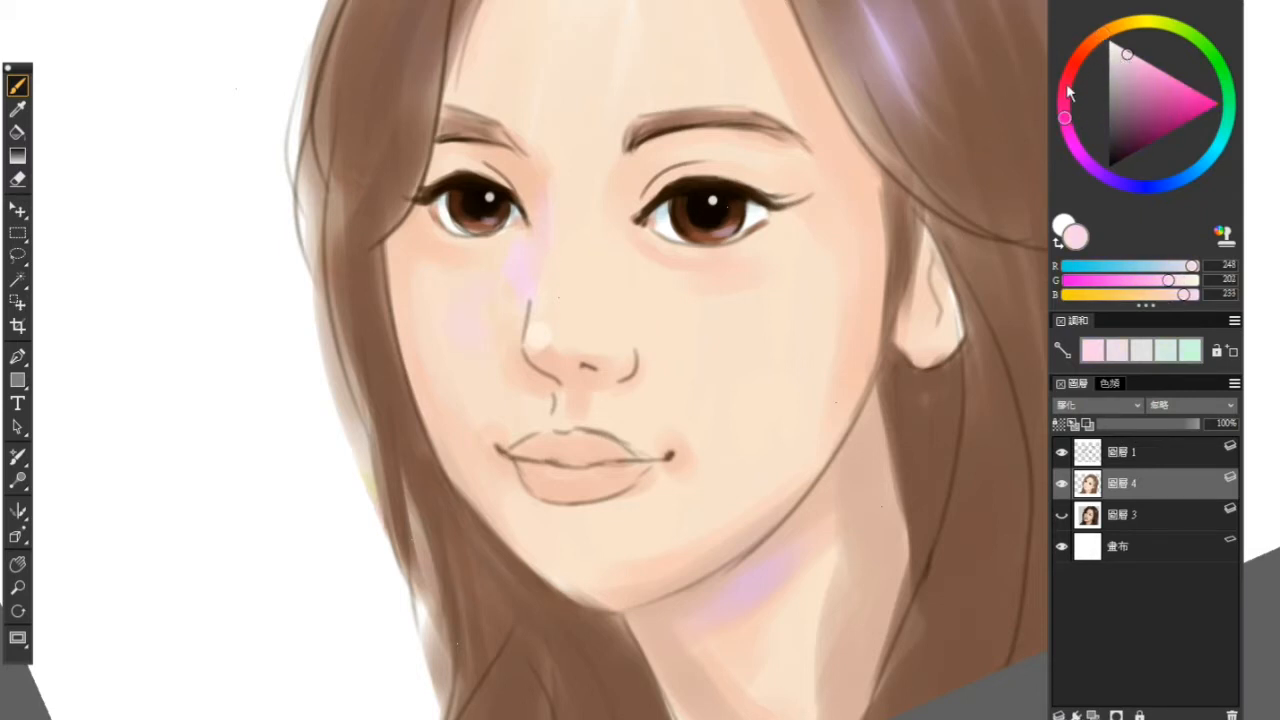
Step: Add soft light pink (RGB 248, 202, 211) beside the right-hand nostril and on the forehead above the right-hand eyebrow
left_click_drag(1067, 86, 1068, 77)
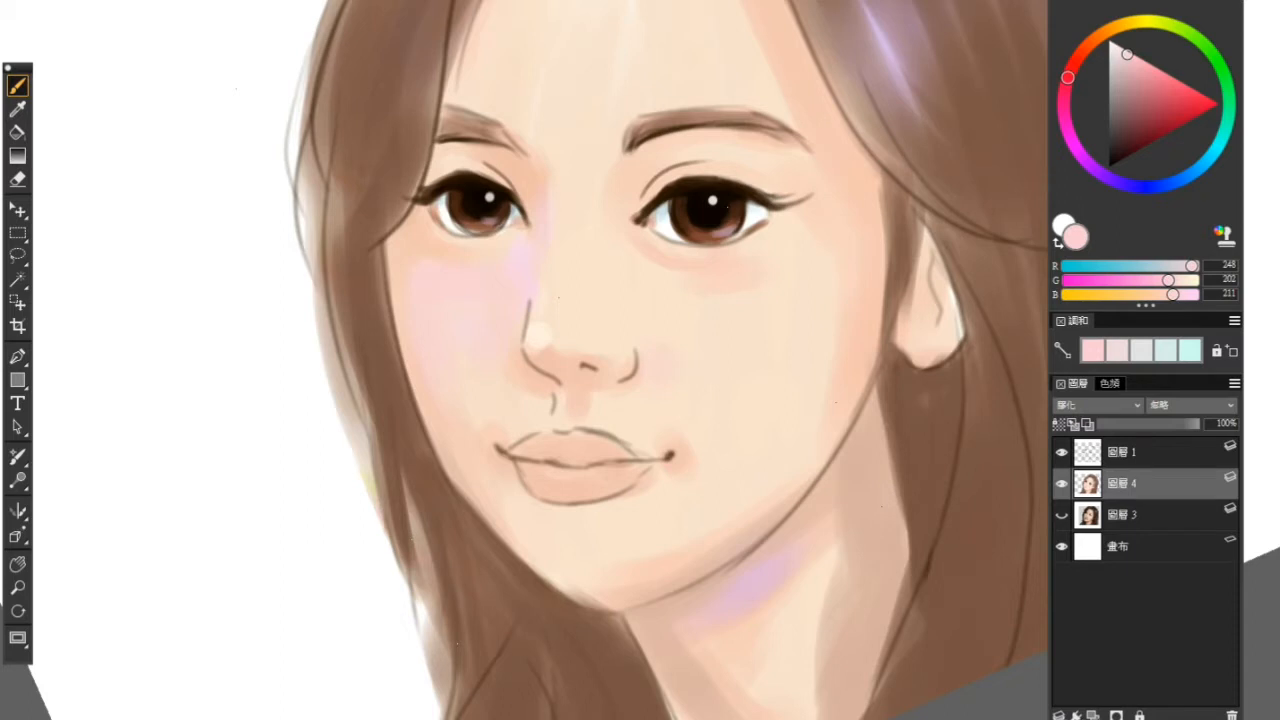
left_click_drag(645, 346, 662, 366)
left_click_drag(722, 56, 684, 76)
Step: Paint the neck shadow below the jawline with light pink (RGB 248, 202, 211), extending it up towards the ear
scroll(756, 266, "down", 1)
left_click_drag(760, 251, 760, 294)
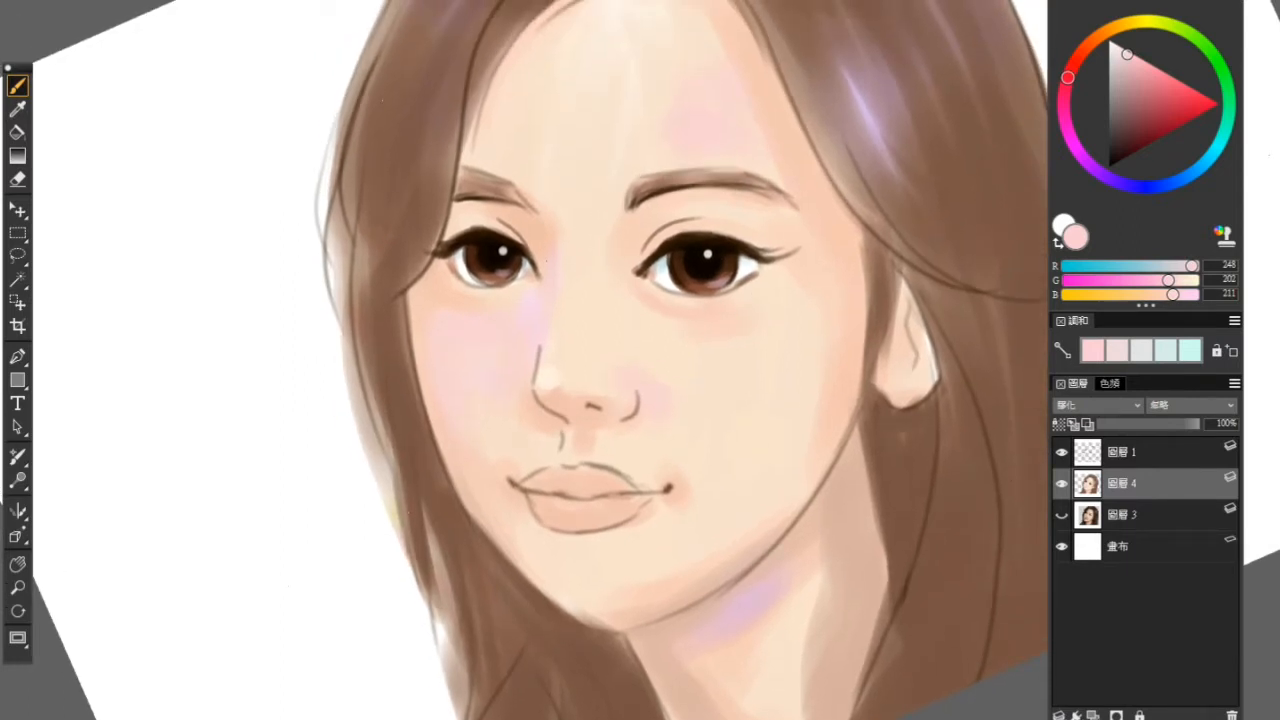
left_click_drag(793, 552, 771, 471)
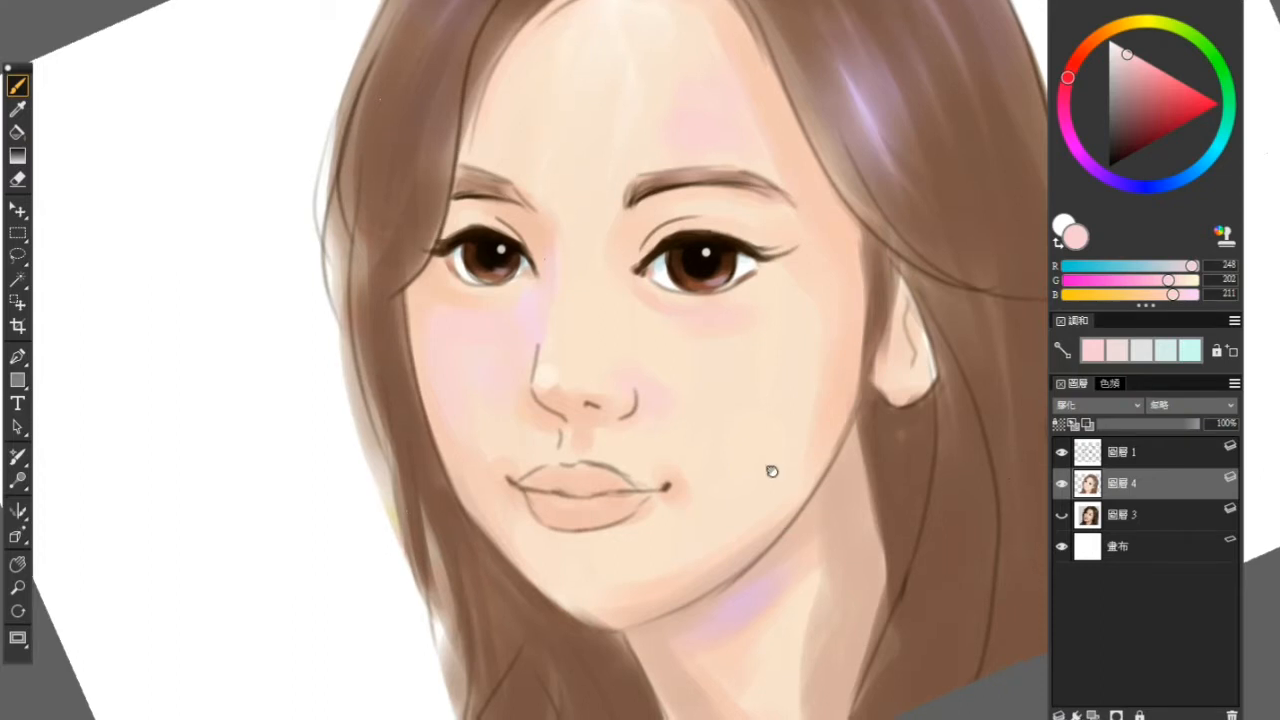
left_click_drag(646, 574, 686, 626)
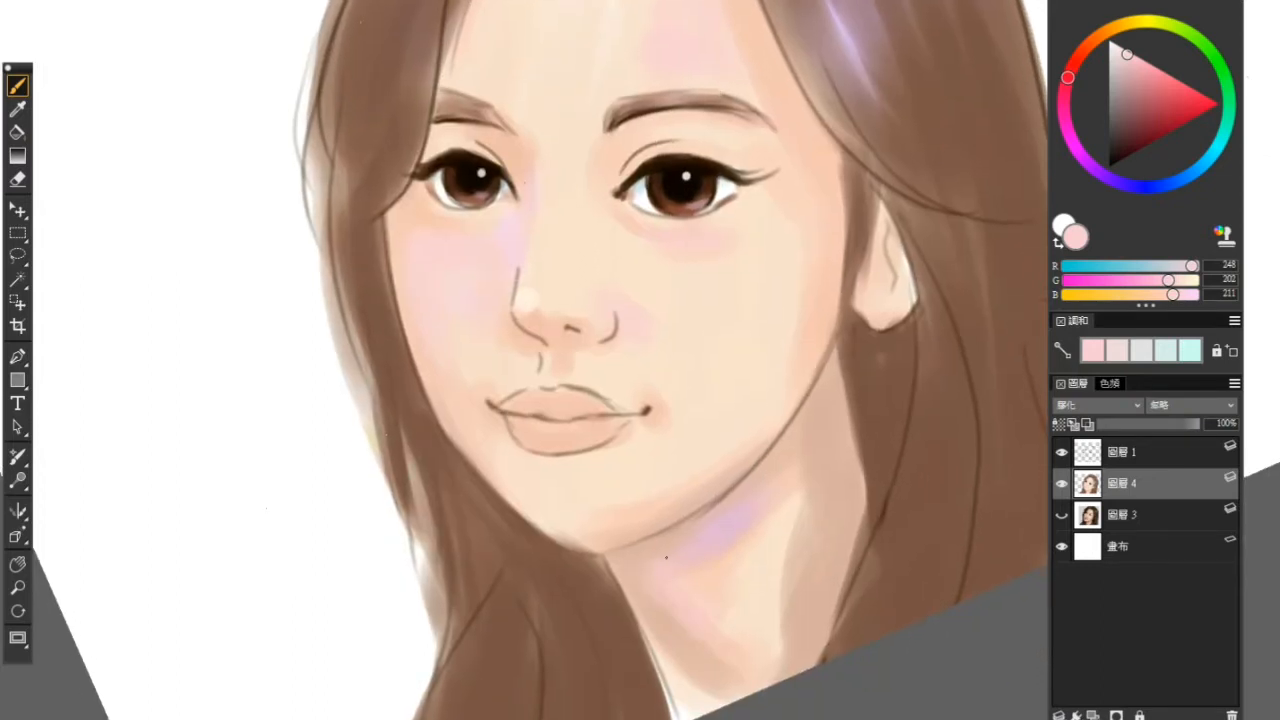
mouse_move(640, 570)
left_mouse_down()
mouse_move(686, 626)
mouse_move(726, 518)
mouse_move(774, 476)
left_mouse_up()
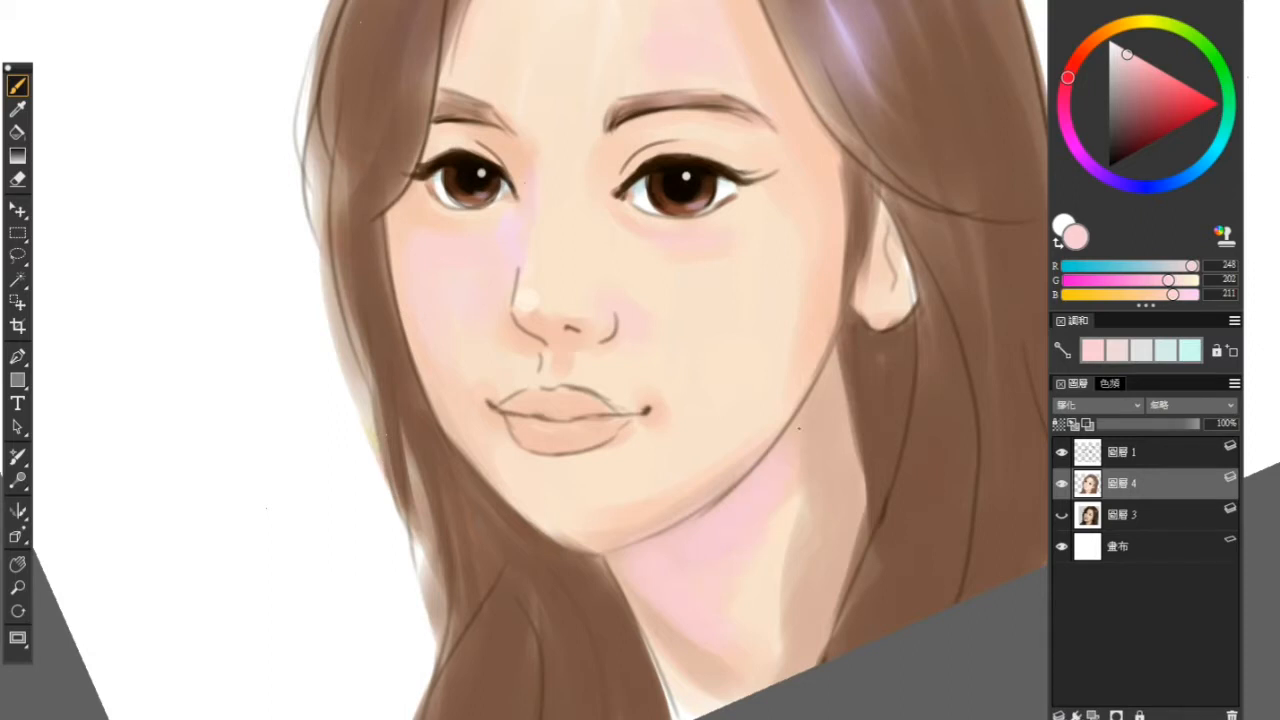
left_click_drag(799, 428, 826, 402)
Step: Blend the right-hand side of the neck with sampled light skin tone (RGB 247, 223, 203)
left_click(826, 464, "alt")
left_click(765, 569, "alt")
left_click_drag(790, 584, 832, 436)
left_click_drag(820, 530, 790, 656)
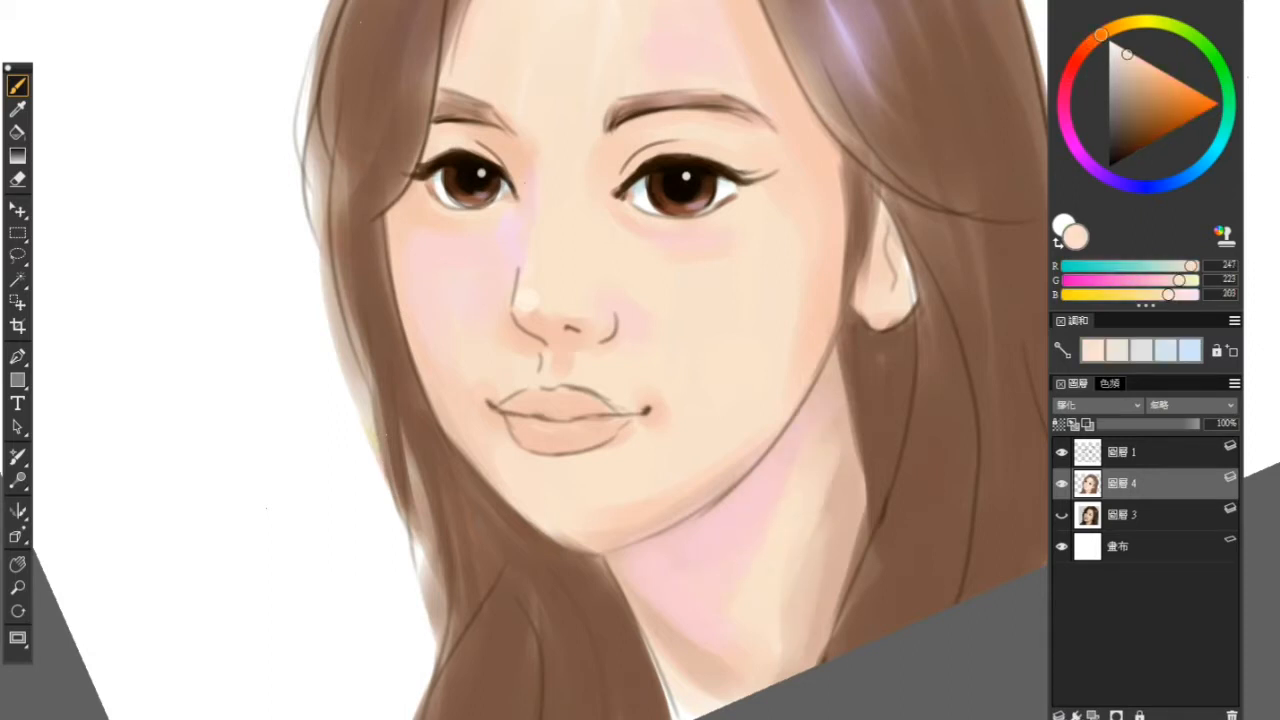
Step: Strengthen the lower-iris reflections in both eyes with lavender sampled from the hair highlight (RGB 213, 188, 226)
scroll(756, 426, "down", 2)
left_click_drag(763, 360, 754, 409)
left_click_drag(858, 240, 825, 291)
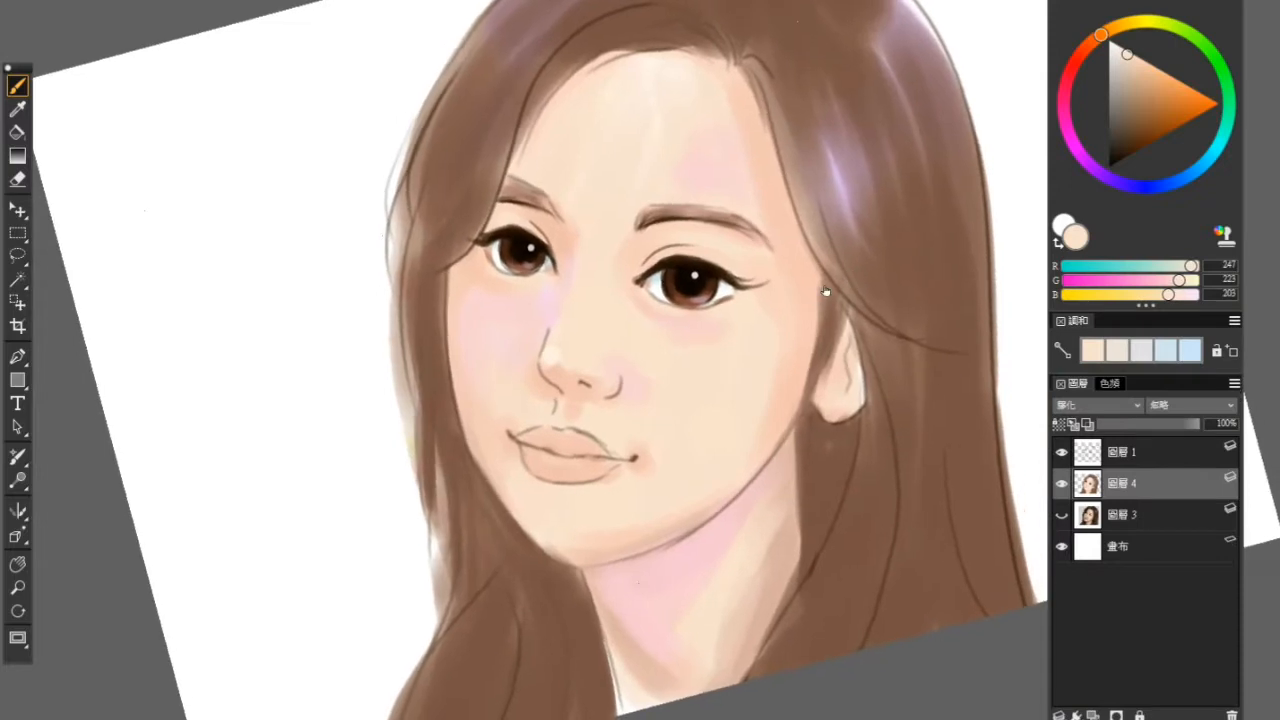
scroll(694, 360, "up", 2)
left_click_drag(769, 374, 809, 361)
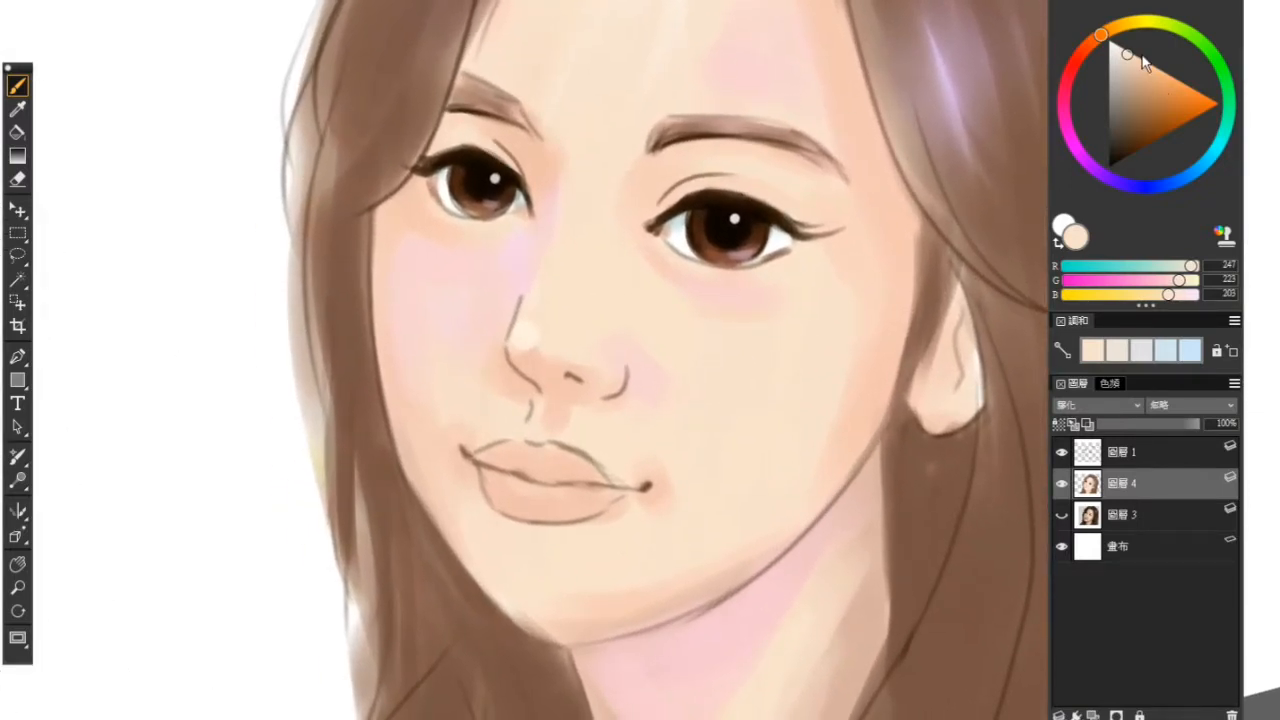
left_click_drag(1122, 50, 1107, 38)
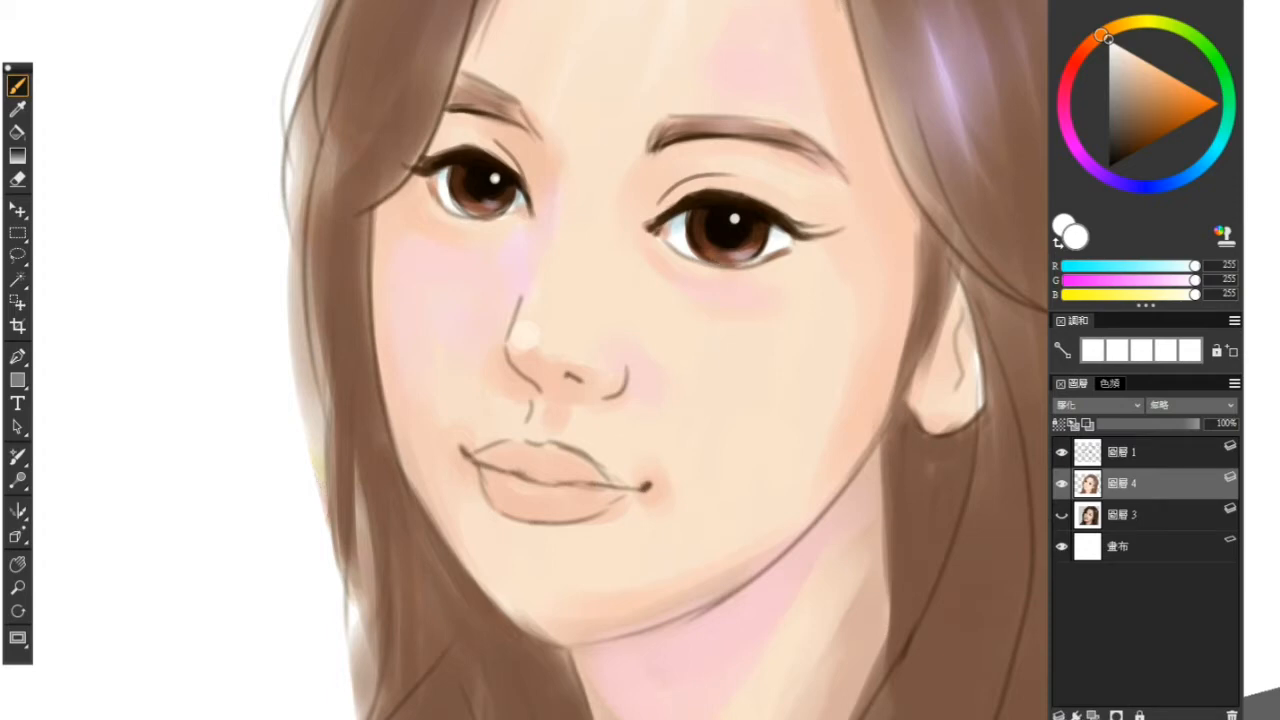
left_click(952, 75, "alt")
left_click_drag(728, 257, 750, 249)
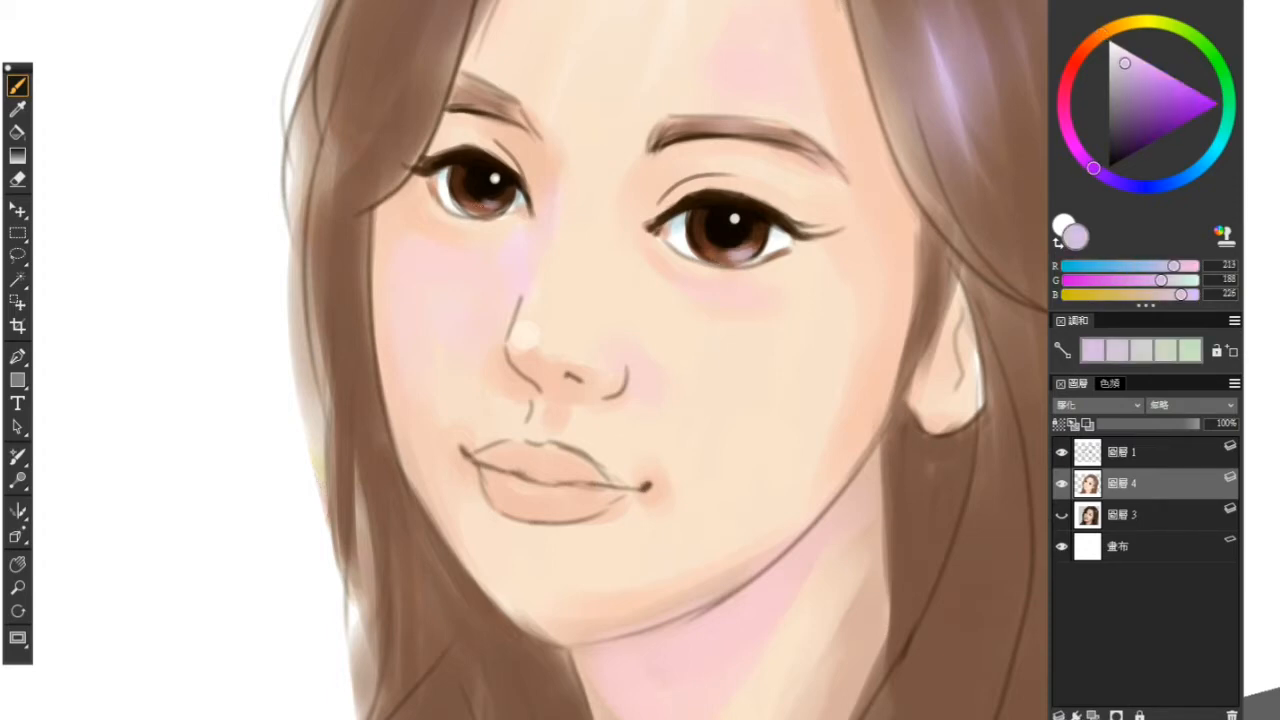
left_click_drag(478, 209, 502, 198)
Step: Shade the nostril and the area just beneath the nose with deeper peach (RGB 233, 173, 153)
scroll(757, 253, "down", 1)
left_click(566, 360, "alt")
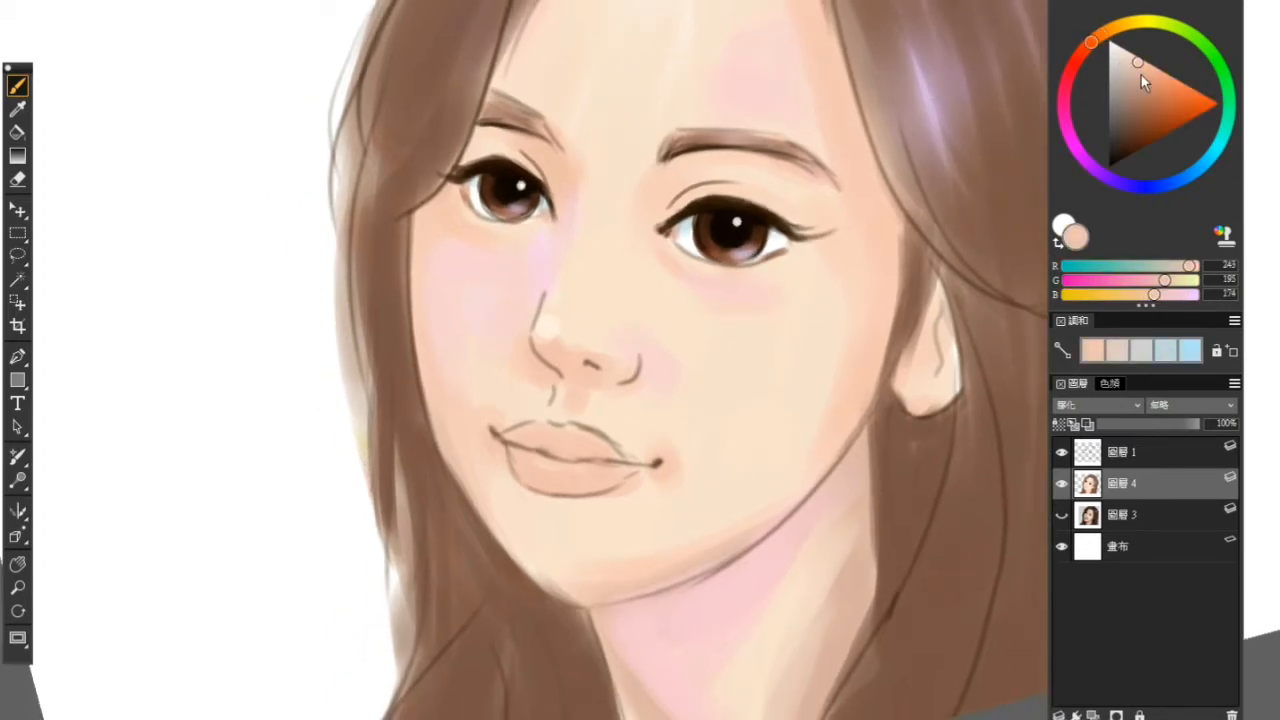
left_click(1143, 71)
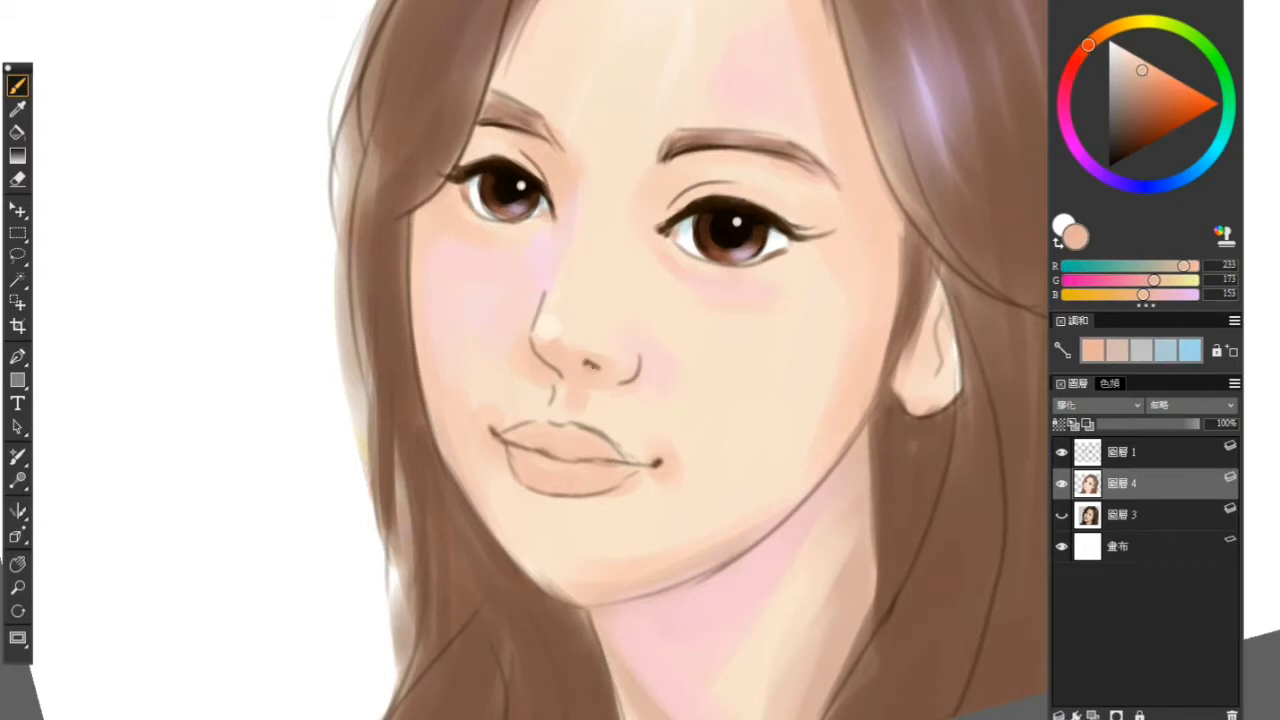
mouse_move(593, 371)
left_mouse_down()
mouse_move(601, 378)
mouse_move(575, 392)
left_mouse_up()
Step: Warm the mouth corners and tint the upper and lower lips with deeper peach (RGB 233, 173, 153)
left_click_drag(658, 456, 670, 468)
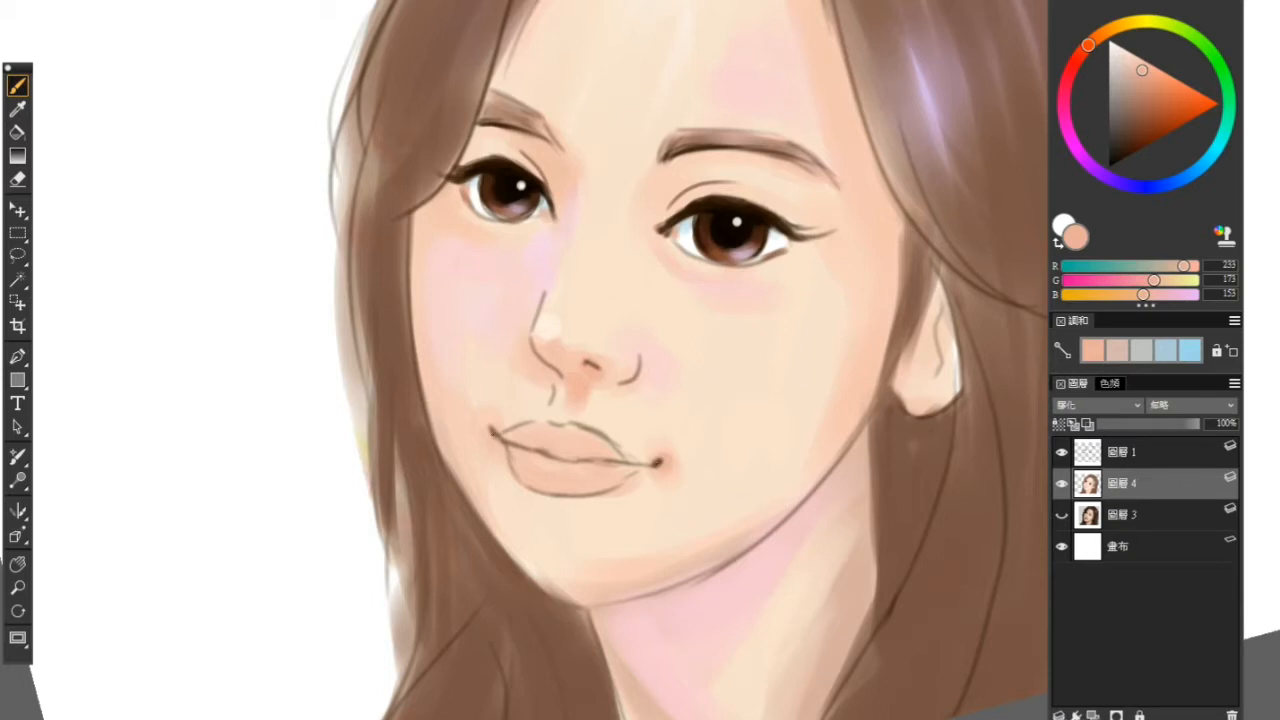
mouse_move(494, 436)
left_mouse_down()
mouse_move(485, 428)
mouse_move(597, 442)
mouse_move(630, 460)
left_mouse_up()
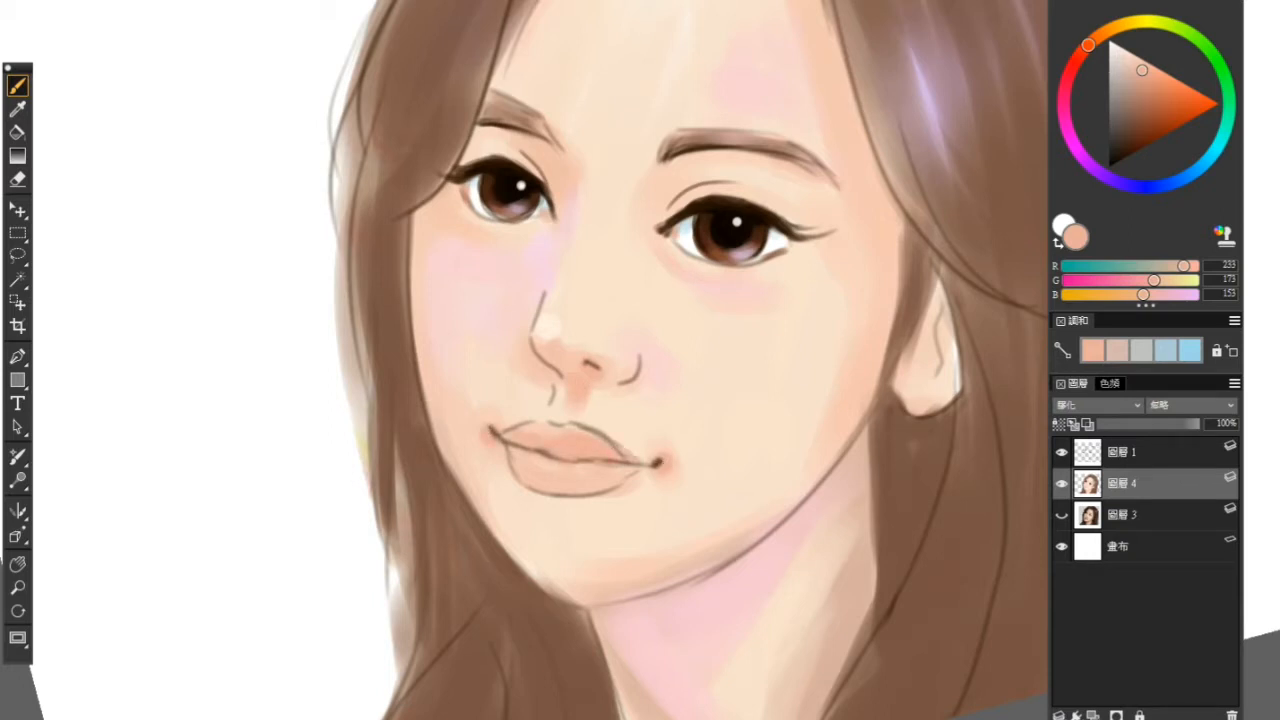
mouse_move(520, 462)
left_mouse_down()
mouse_move(550, 483)
mouse_move(597, 488)
mouse_move(610, 470)
left_mouse_up()
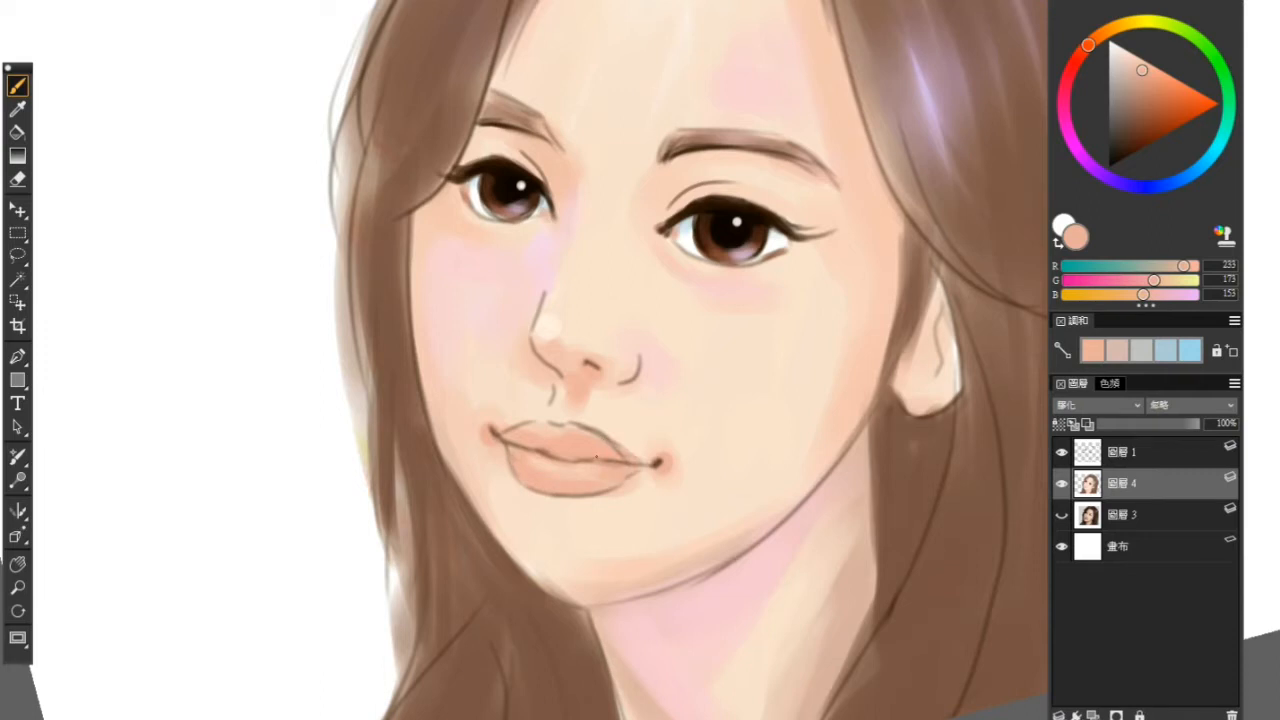
Step: Strengthen the line between the lips with reddish brown (RGB 187, 99, 69), undoing unwanted strokes
left_click(1143, 100)
mouse_move(499, 438)
left_mouse_down()
mouse_move(542, 457)
mouse_move(656, 465)
left_mouse_up()
key("ctrl+z")
left_click(1159, 103)
key("ctrl+z")
Step: Erase sketch lines around the lips on layer 圖層 1 and return to the colour layer 圖層 4
left_click(1135, 460)
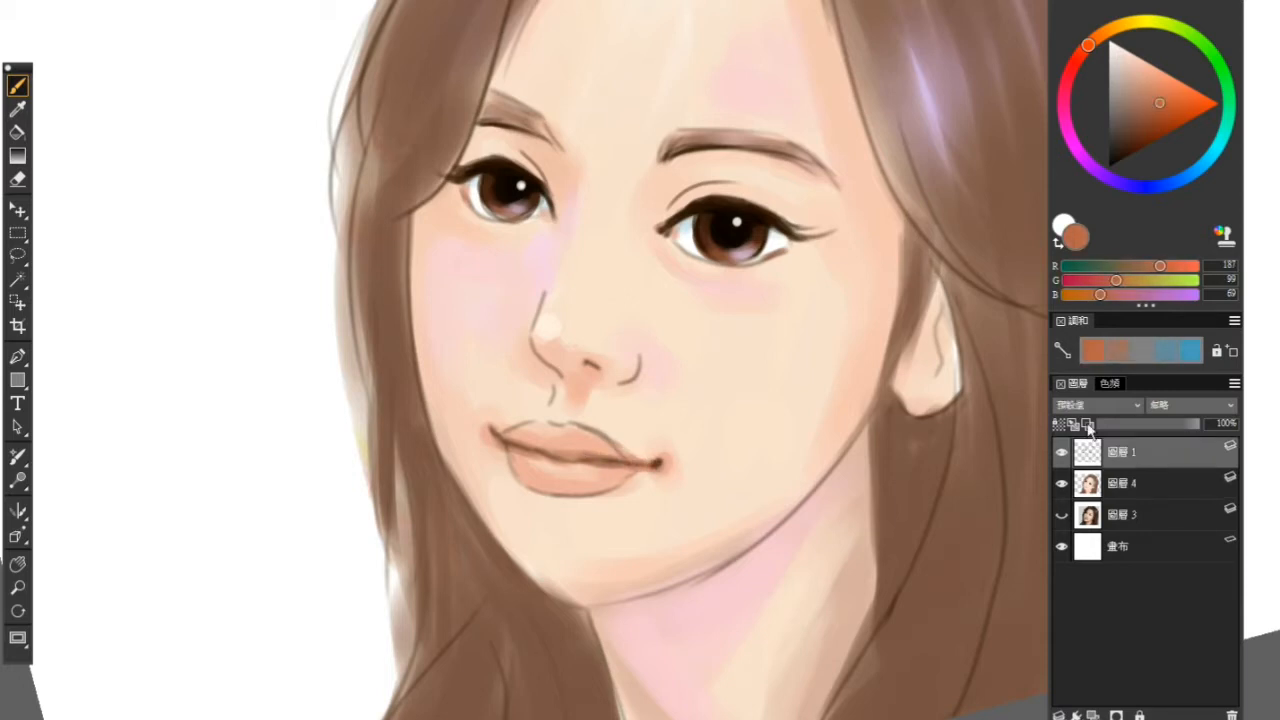
left_click(12, 184)
mouse_move(500, 436)
left_mouse_down()
mouse_move(530, 423)
mouse_move(509, 465)
mouse_move(534, 491)
mouse_move(600, 497)
left_mouse_up()
left_click(1130, 482)
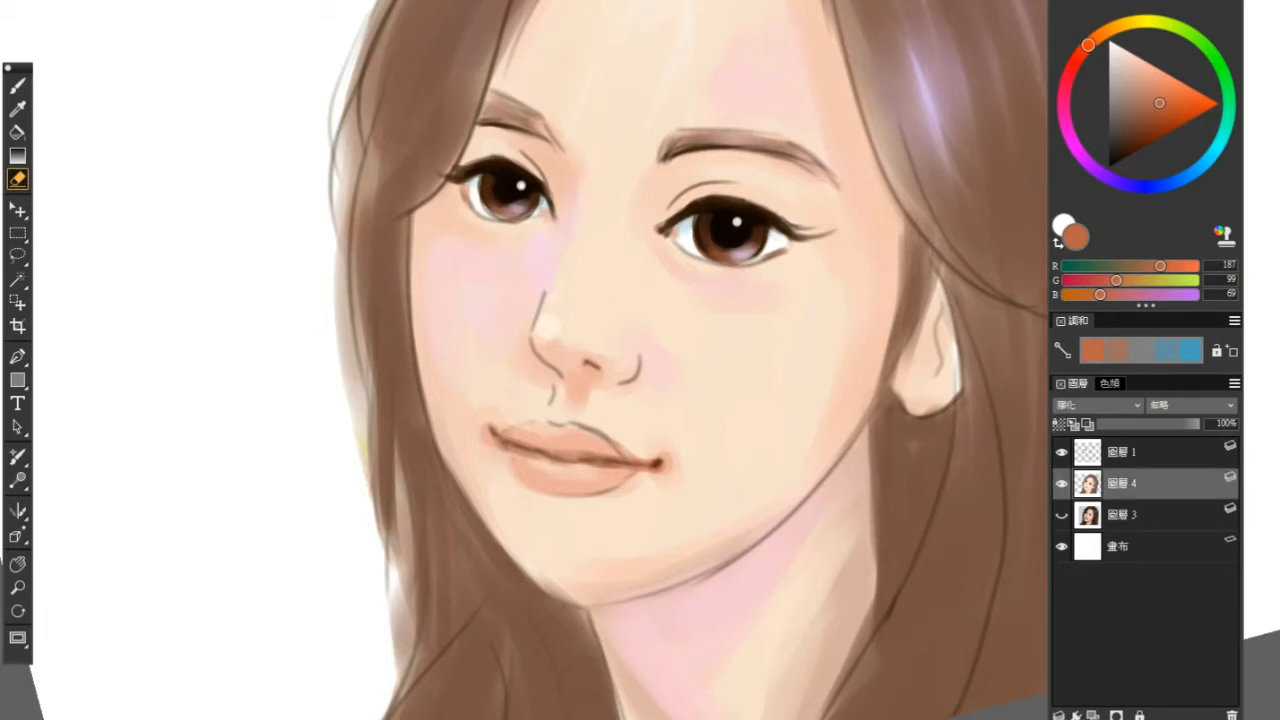
left_click_drag(1174, 117, 1175, 103)
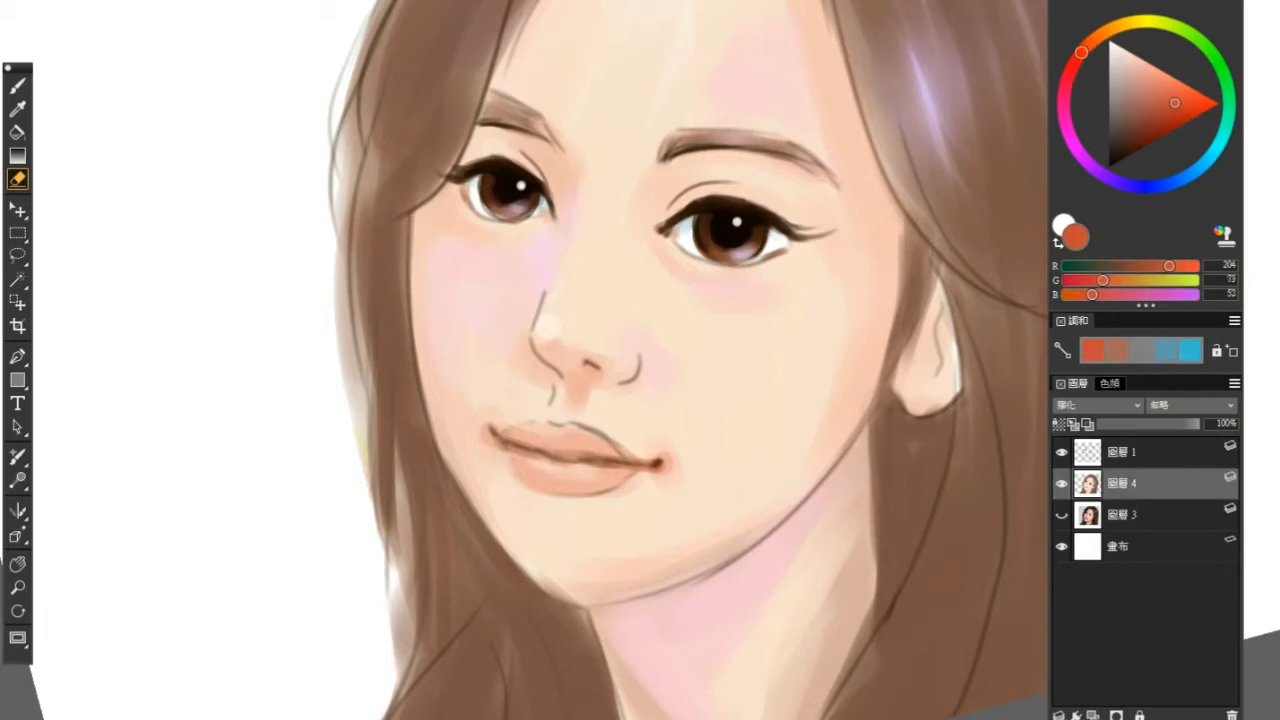
left_click(1177, 97)
key("b")
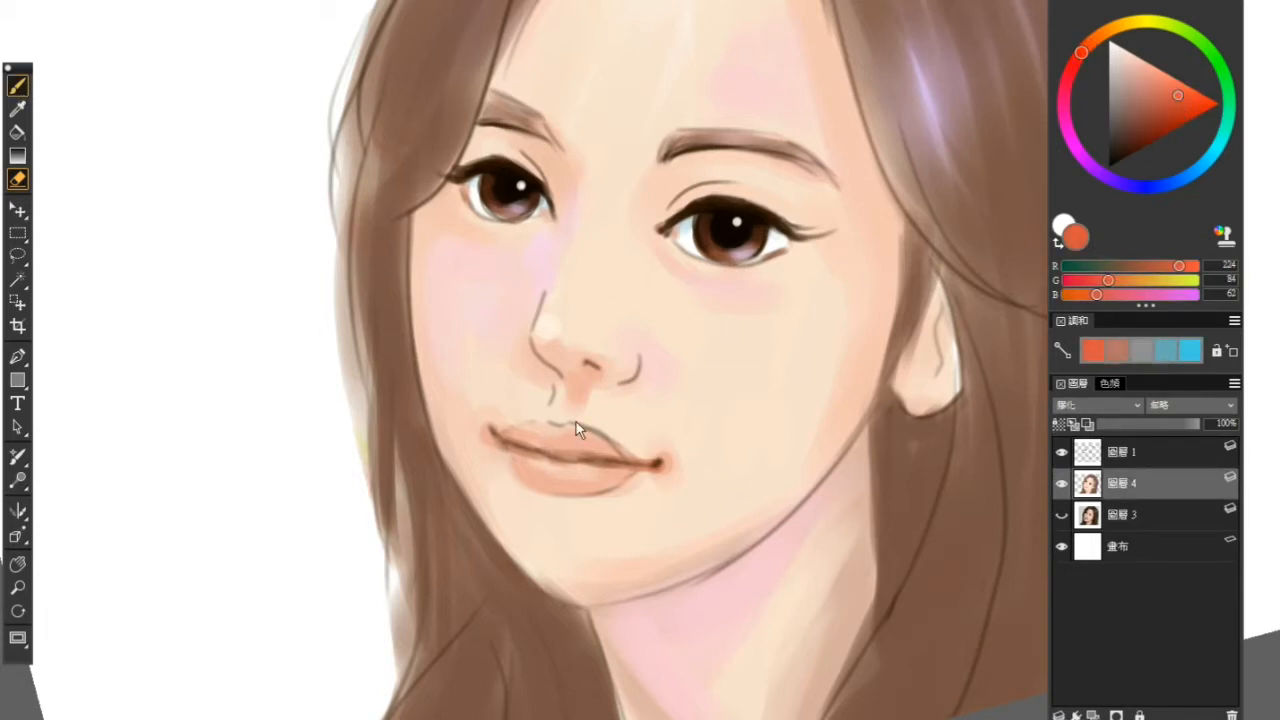
left_click(539, 438)
left_click_drag(1209, 107, 1186, 97)
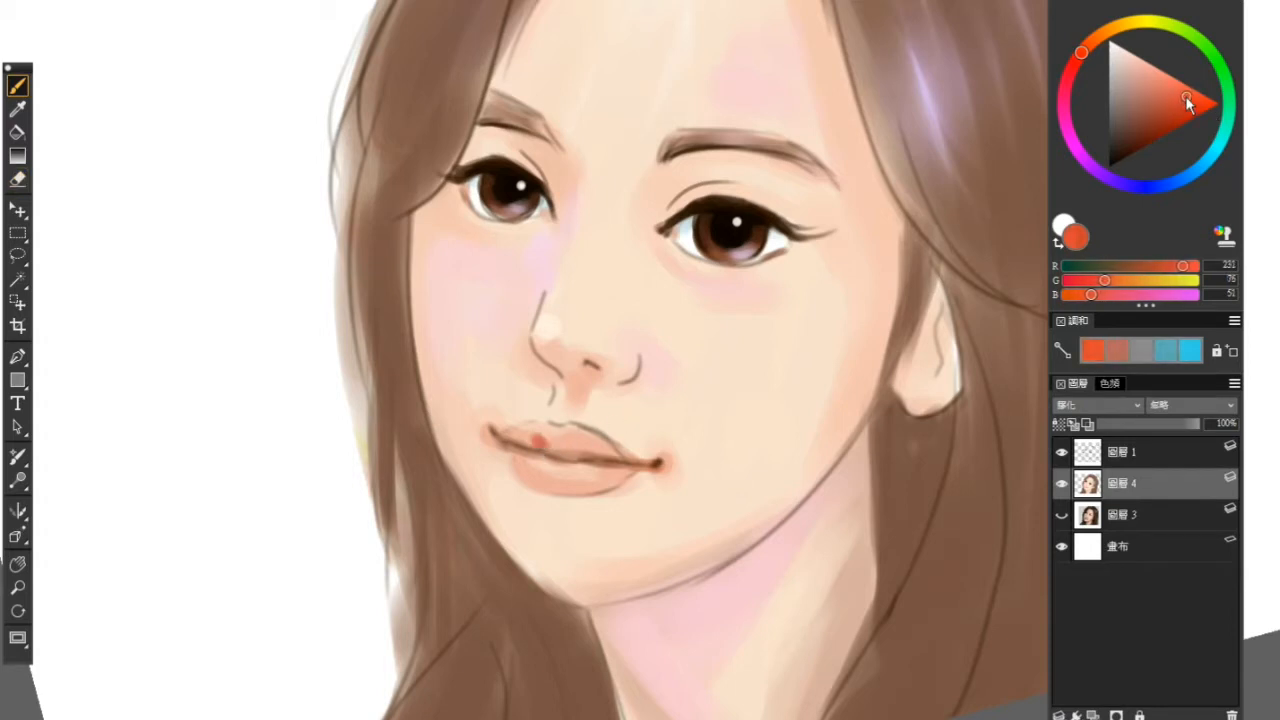
key("ctrl+z")
Step: Deepen the upper and lower lips with warm peach-coral (RGB 214, 132, 108)
left_click(586, 428, "alt")
left_click(1154, 86)
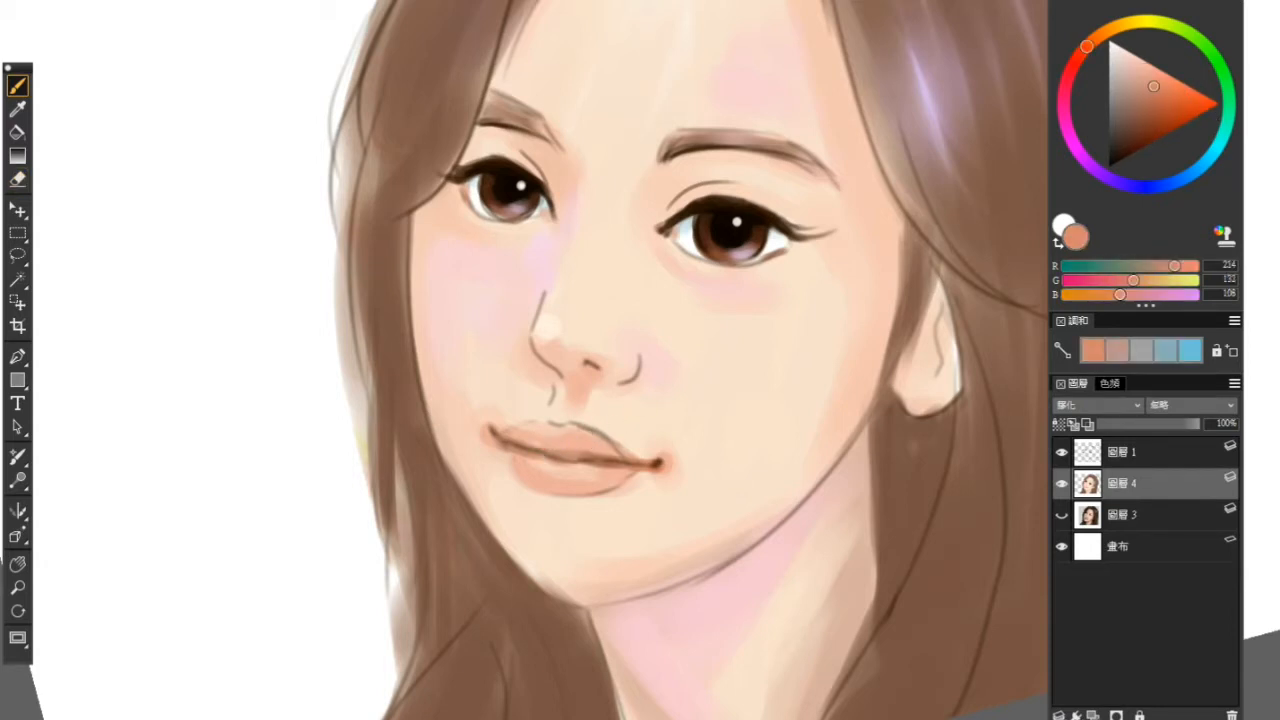
mouse_move(526, 452)
left_mouse_down()
mouse_move(562, 428)
mouse_move(586, 436)
left_mouse_up()
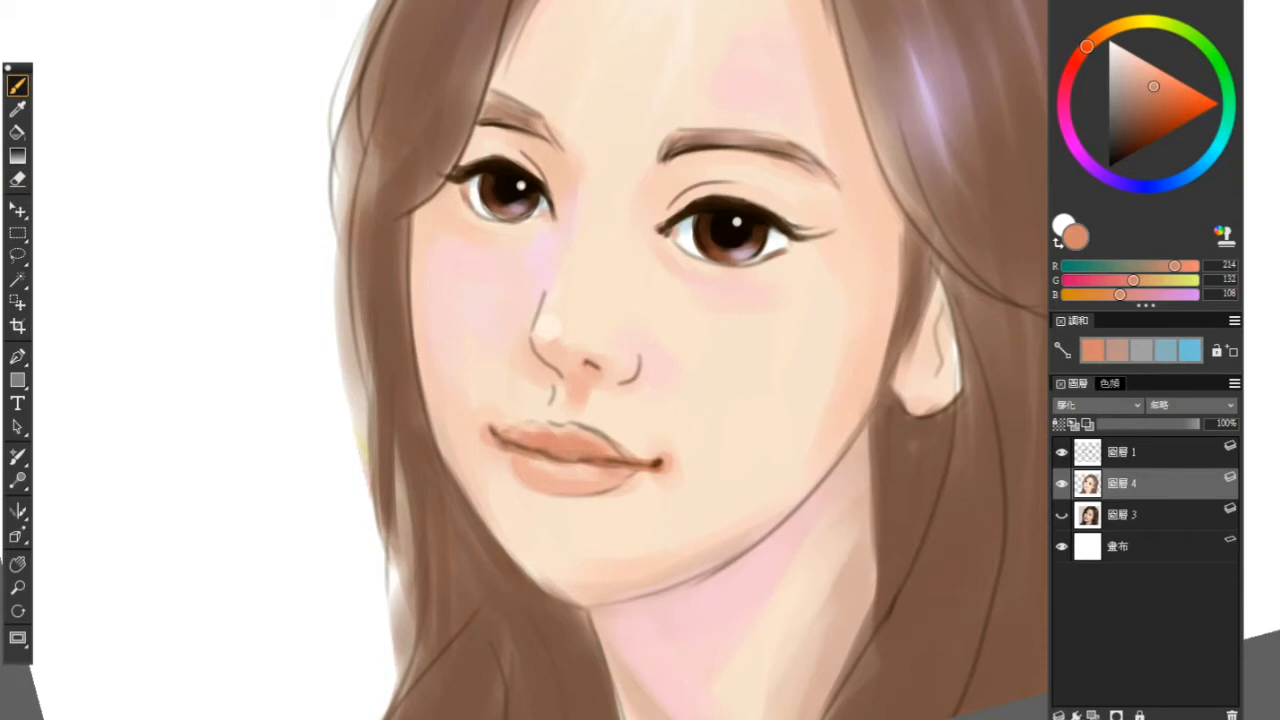
left_click_drag(553, 486, 605, 470)
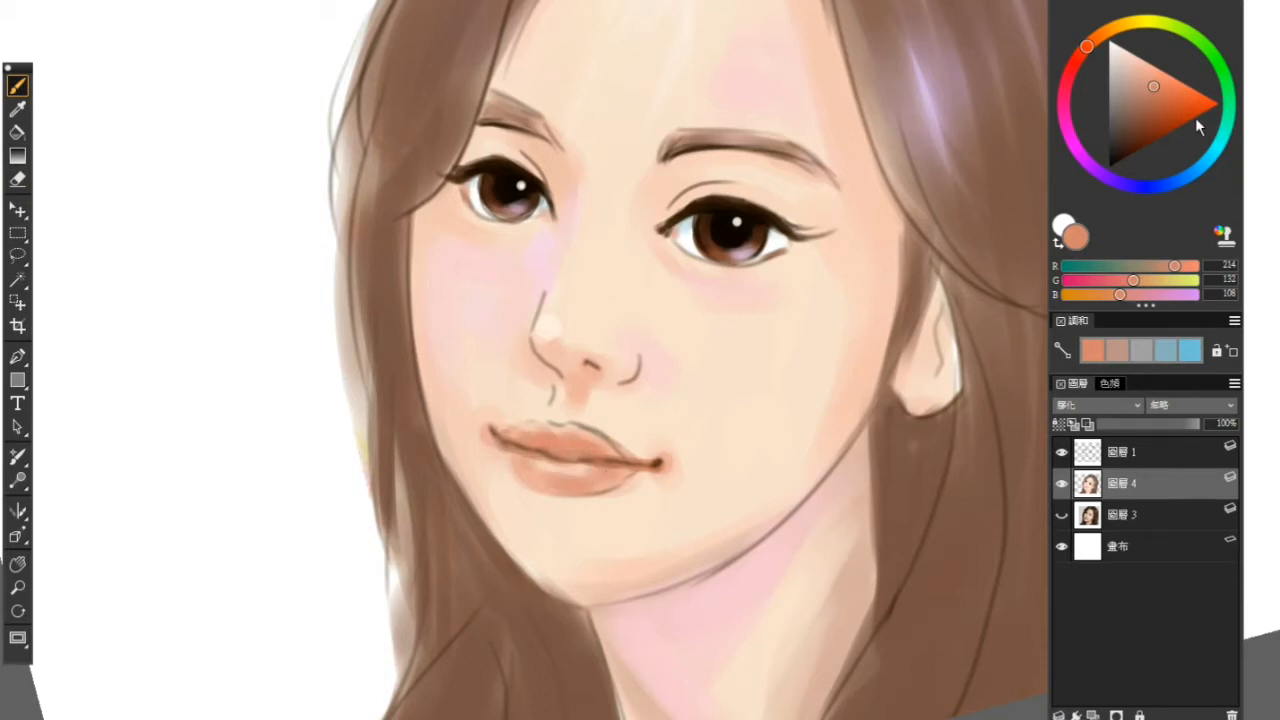
Step: Paint both lips in coral red (RGB 222, 96, 84), keeping a lighter highlight on the lower lip
left_click(1167, 91)
left_click(1079, 56)
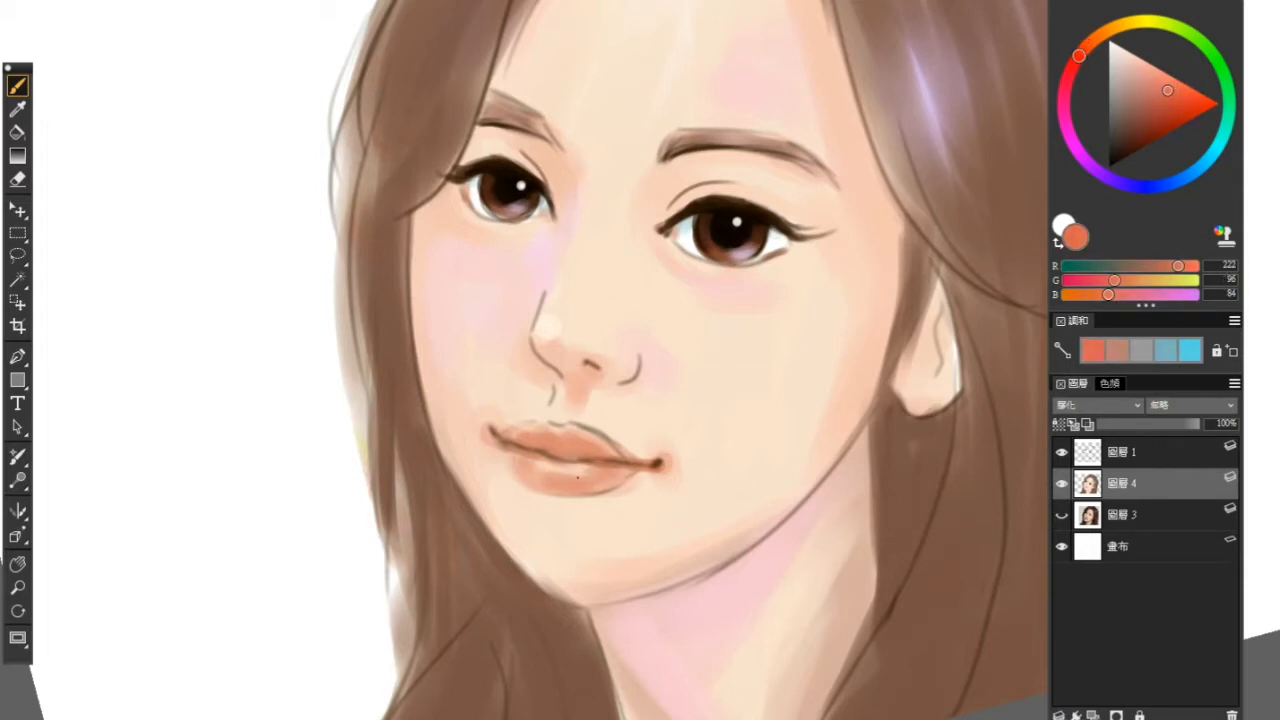
left_click_drag(541, 461, 588, 462)
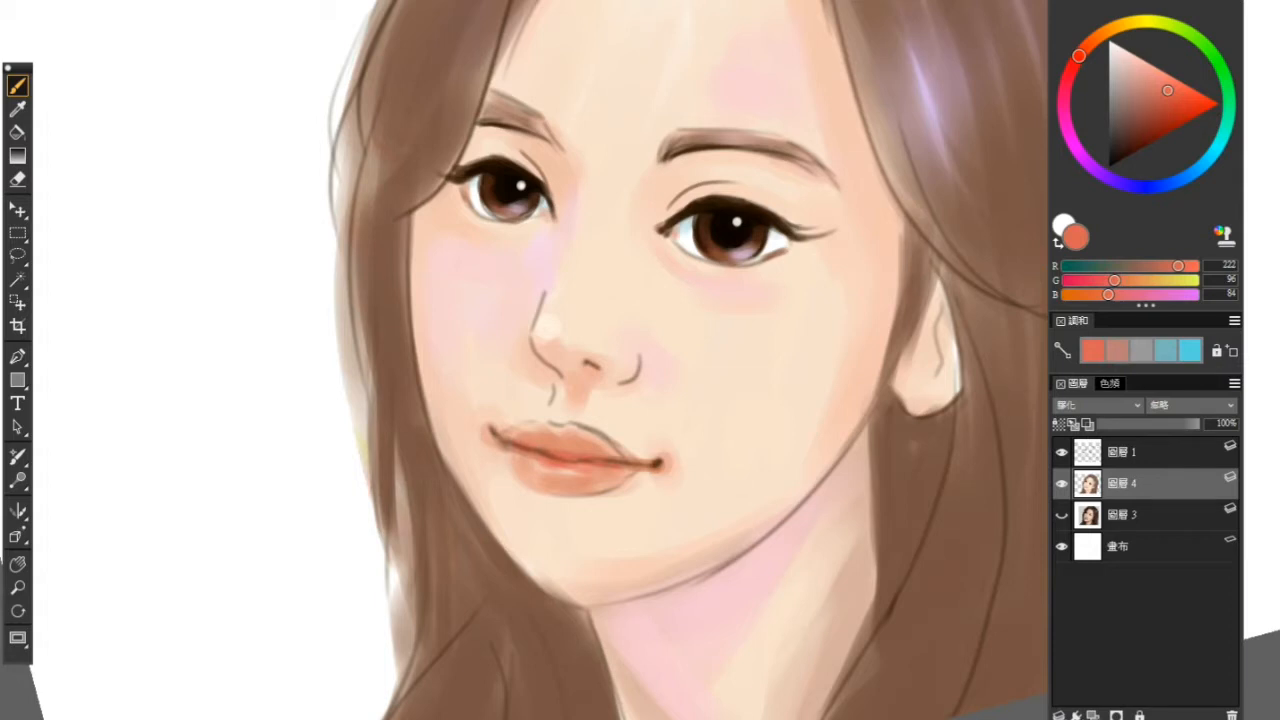
left_click_drag(569, 465, 640, 478)
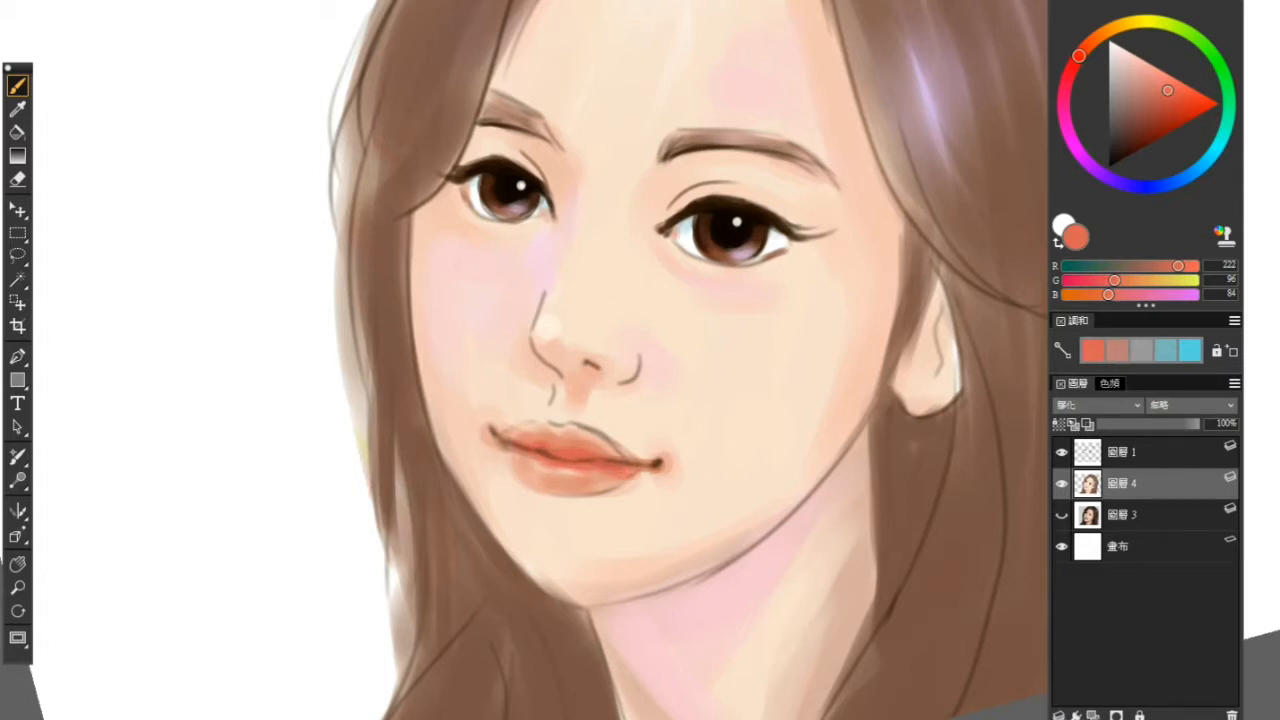
Step: Shade beneath the lower lip with sampled peach (RGB 245, 197, 176) and add a white highlight to the chin
left_click(857, 346, "alt")
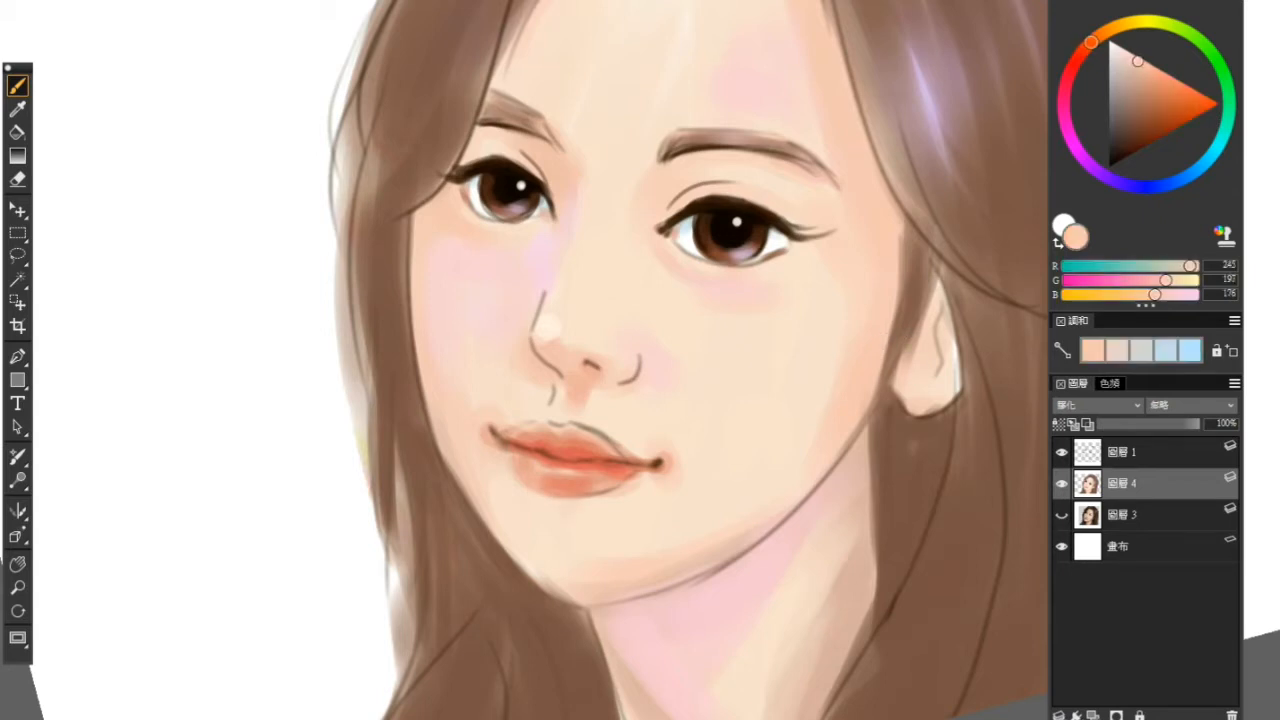
left_click_drag(562, 503, 602, 511)
left_click_drag(723, 258, 729, 293)
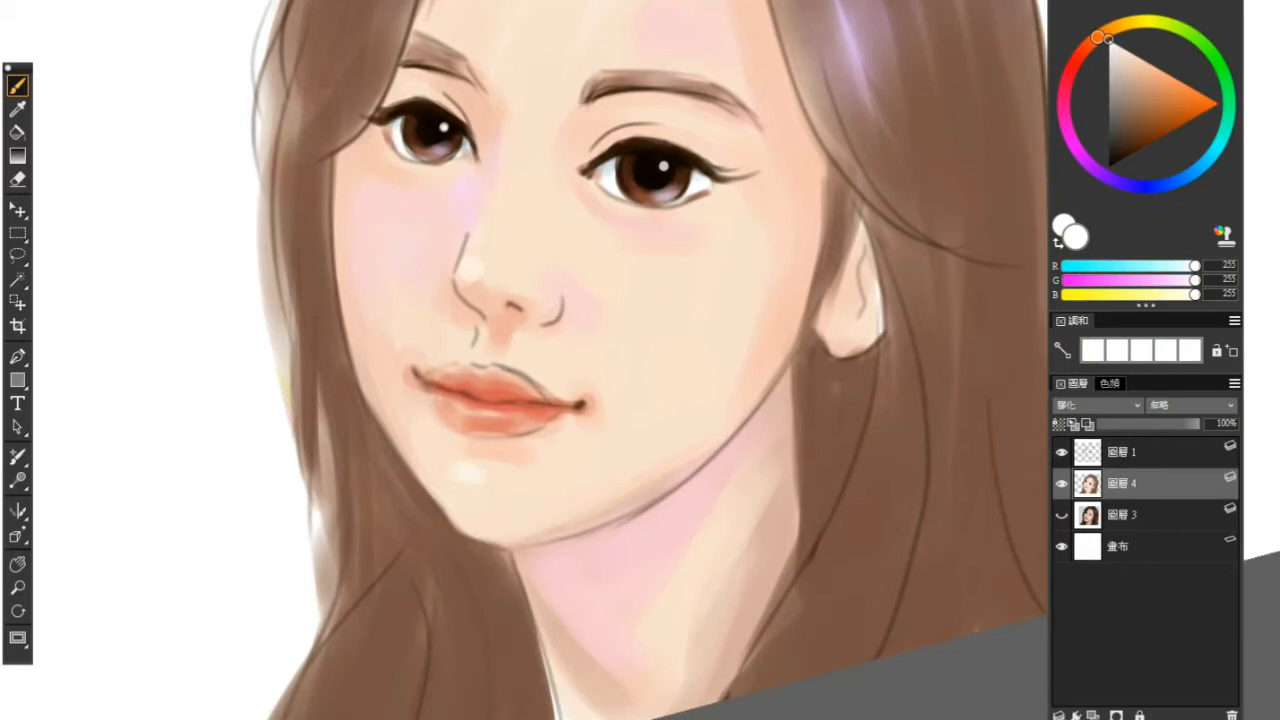
Step: Add small white reflections to the lower irises (RGB 255, 255, 255)
left_click_drag(669, 180, 676, 192)
left_click_drag(892, 270, 886, 286)
scroll(755, 352, "down", 1)
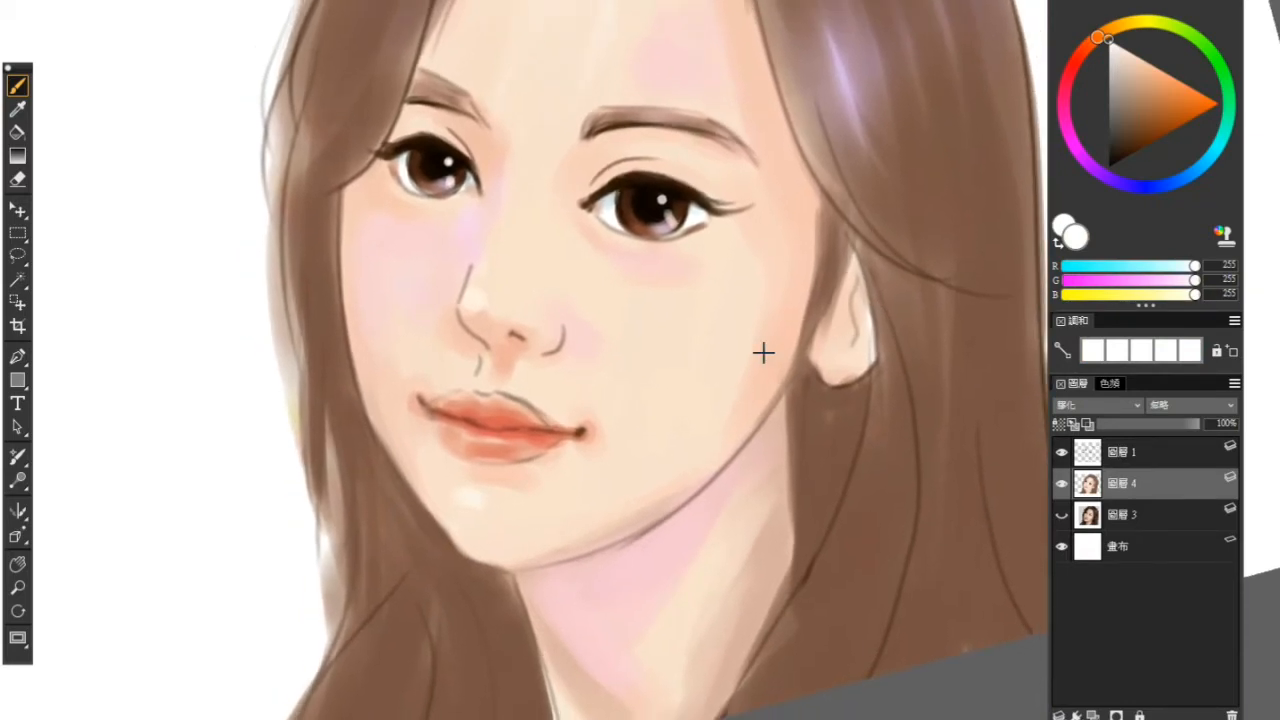
Step: Shade the earlobe and inner ear with peach sampled beside the nose (RGB 238, 177, 157)
left_click(558, 350, "alt")
left_click_drag(857, 332, 835, 365)
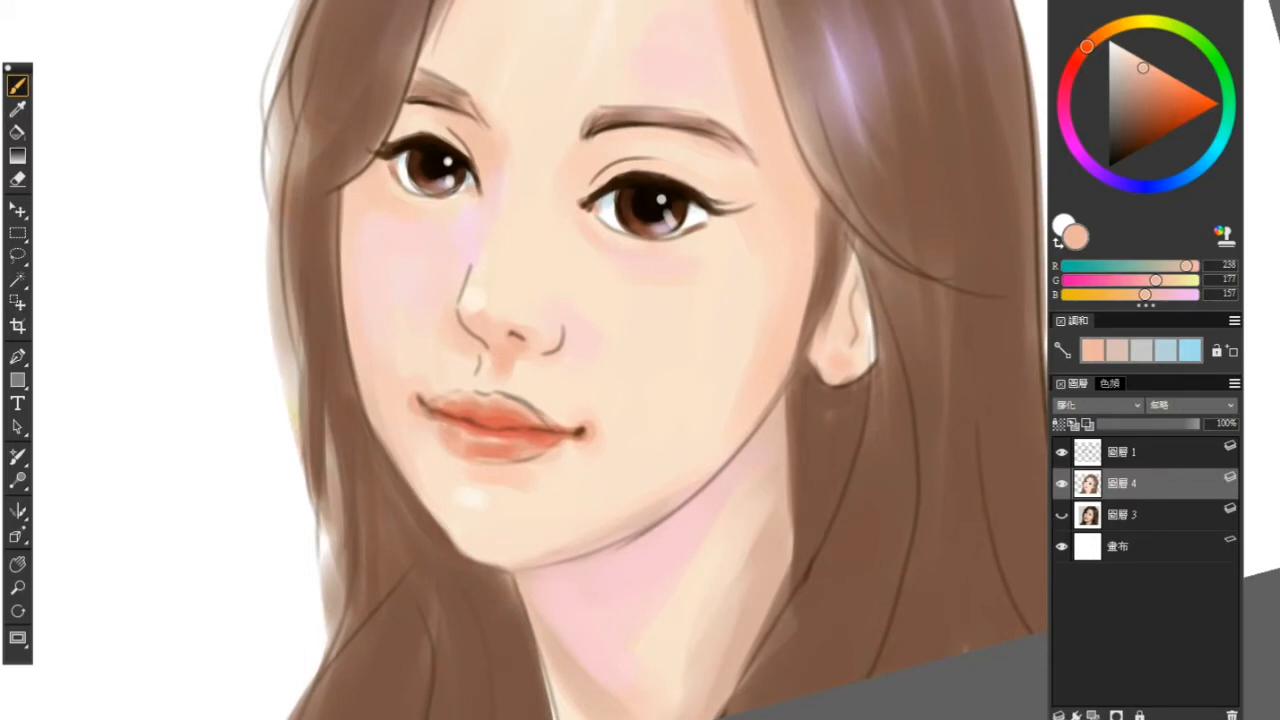
left_click_drag(855, 294, 853, 318)
Step: Erase the remaining sketch outline along the upper lip on layer 圖層 1, then make layer 圖層 4 active again
left_click_drag(824, 253, 814, 289)
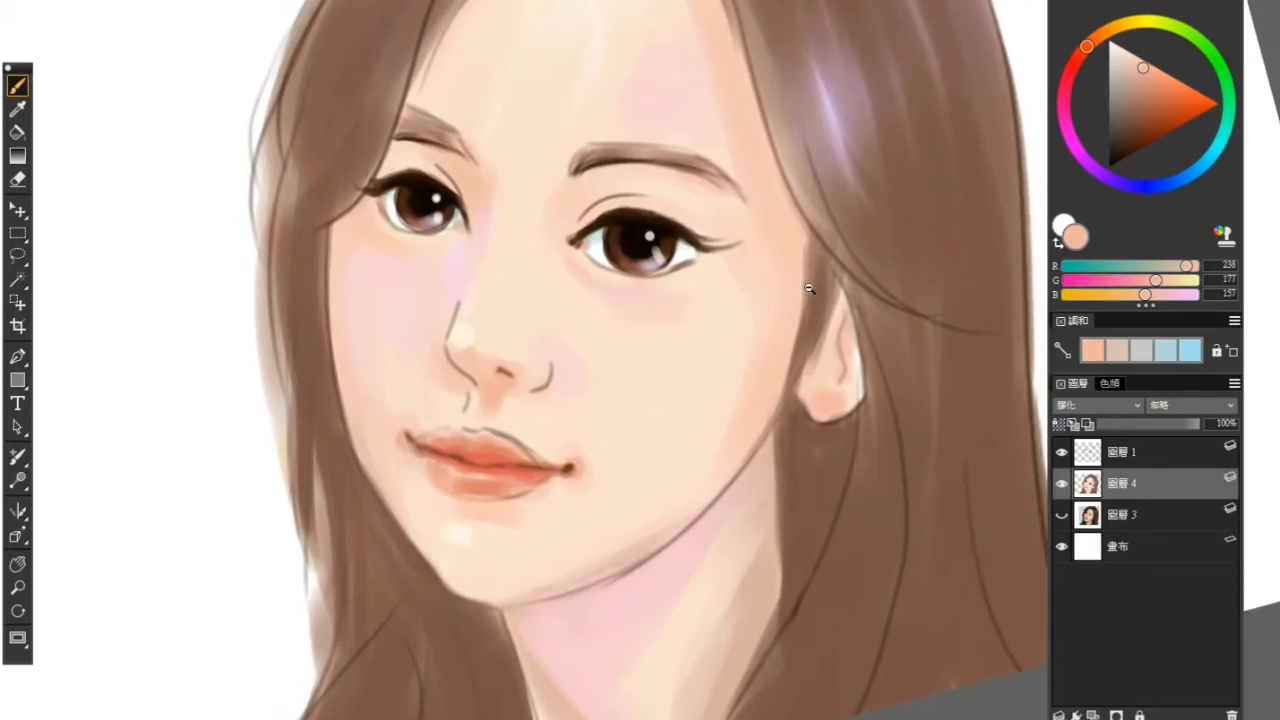
scroll(834, 294, "down", 1)
left_click_drag(907, 334, 797, 388)
scroll(797, 388, "down", 1)
left_click_drag(624, 409, 737, 340)
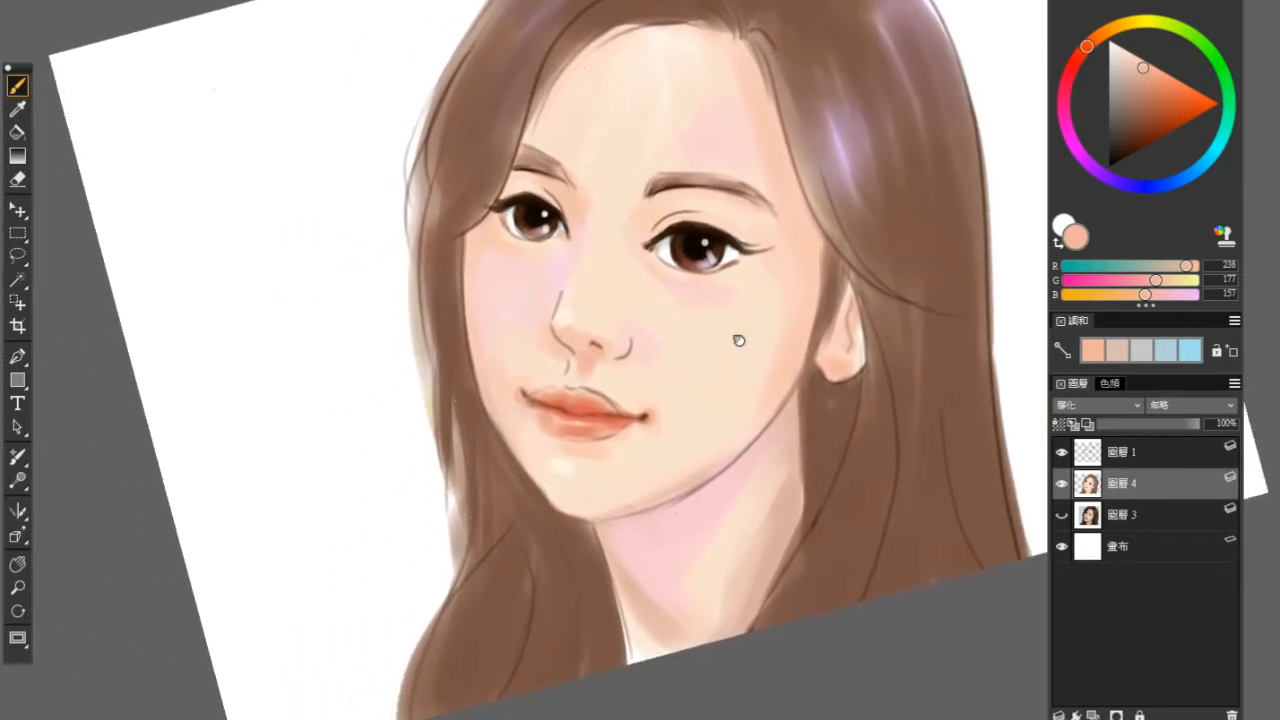
left_click(20, 187)
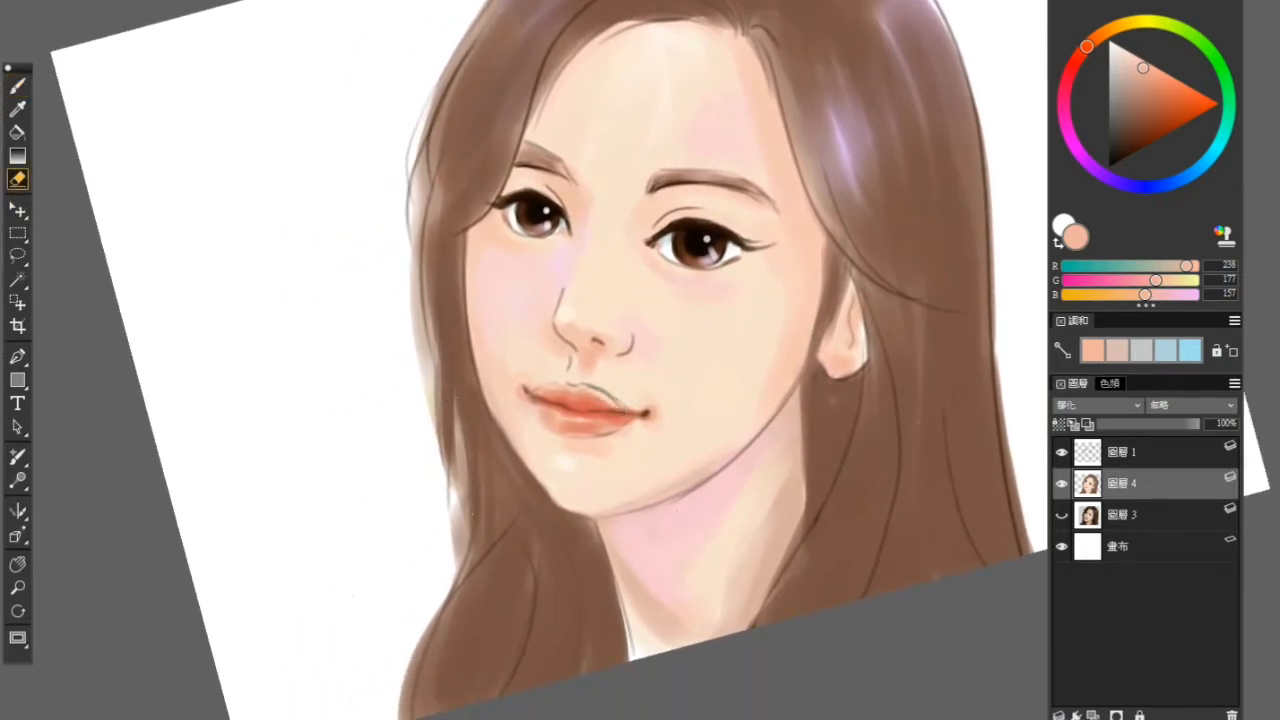
left_click(1125, 455)
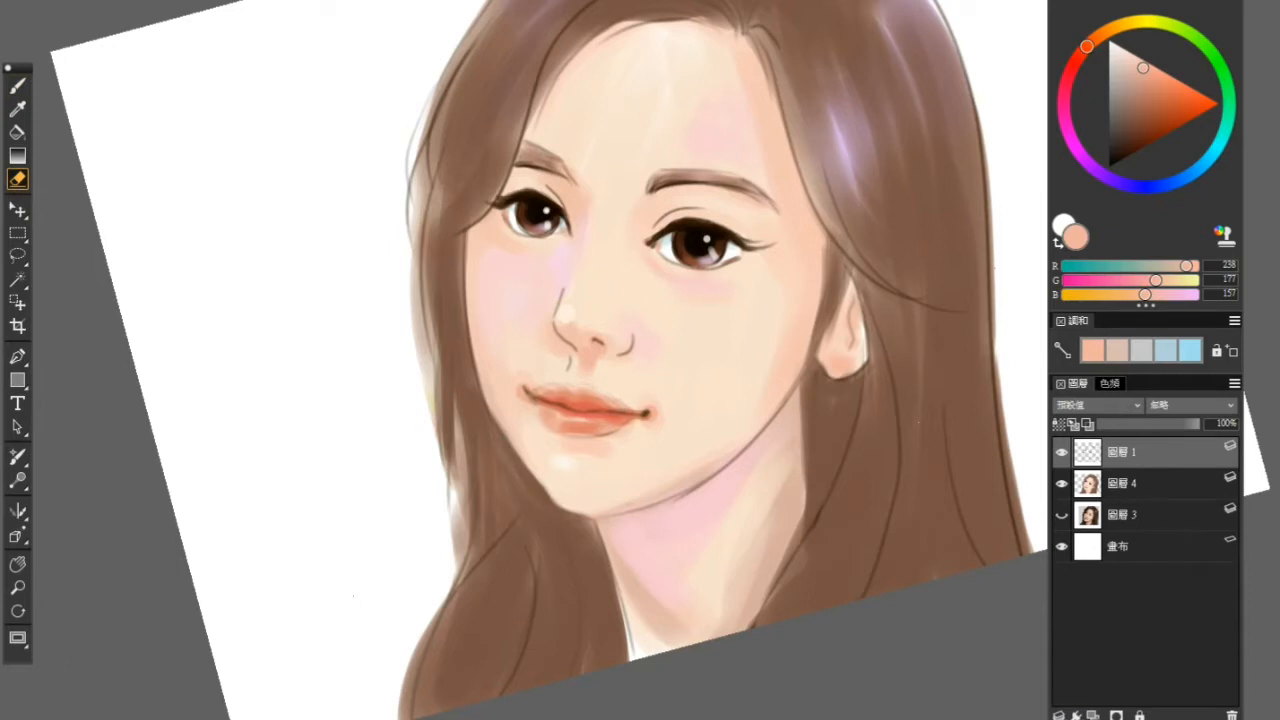
left_click(1125, 484)
Step: Fill out the upper lip up to a clean contour with coral red sampled from the lips (RGB 219, 100, 87)
scroll(570, 395, "up", 2)
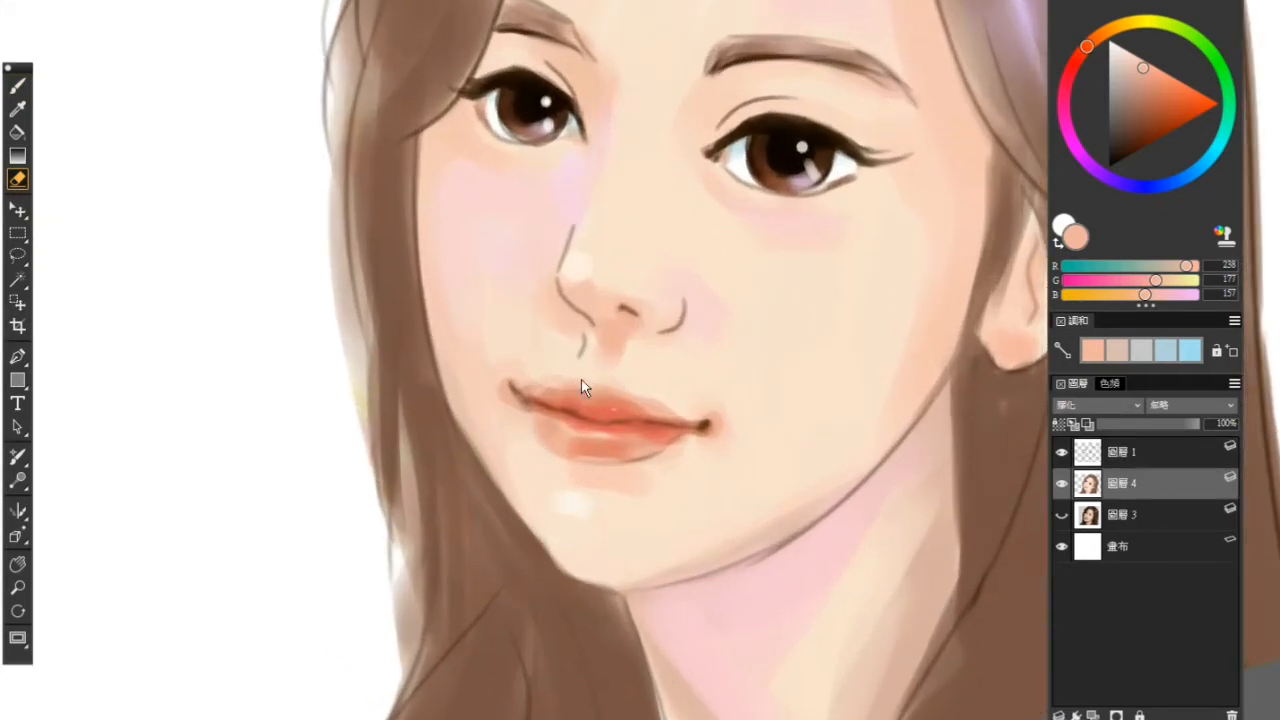
left_click(17, 85)
left_click(623, 414, "alt")
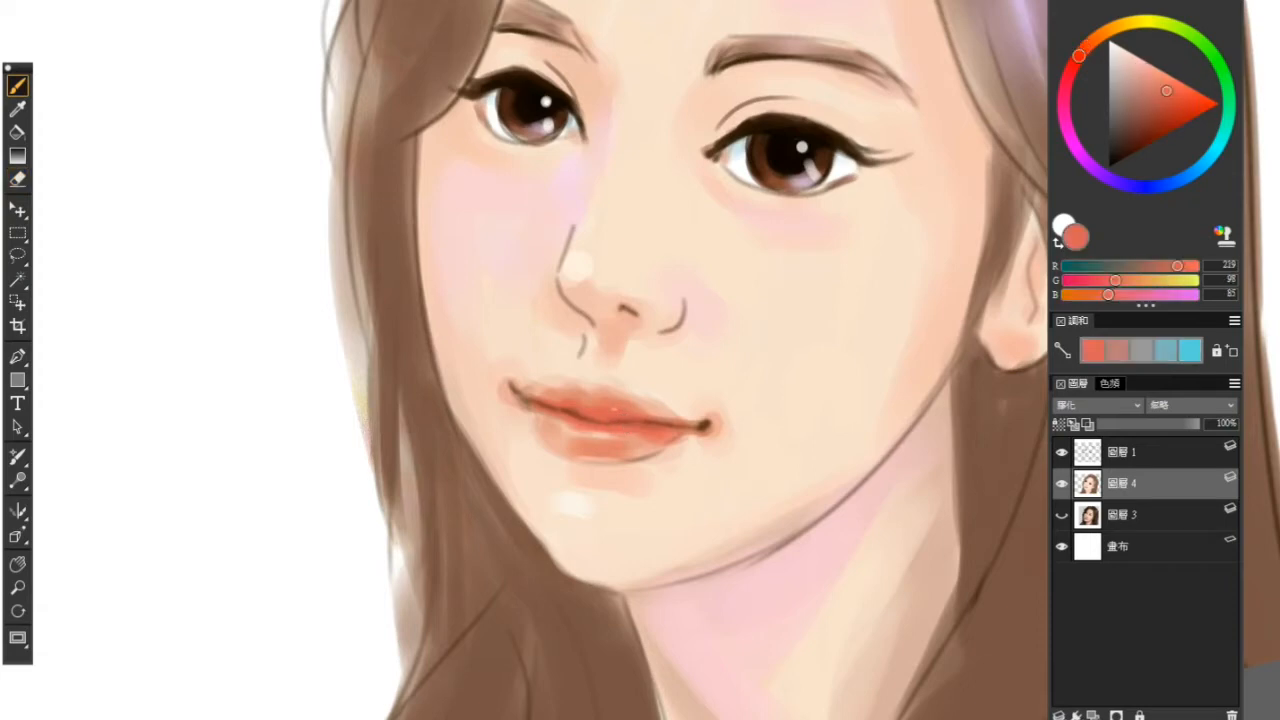
left_click_drag(533, 396, 584, 380)
left_click(587, 400, "alt")
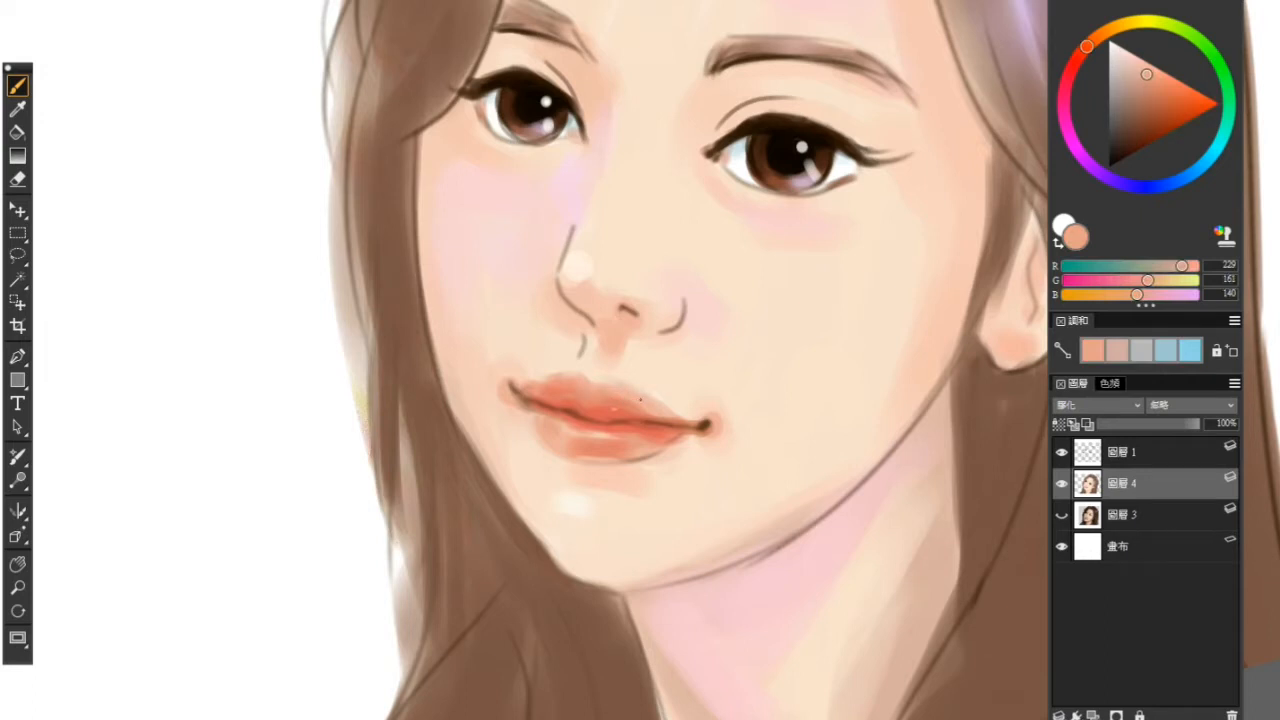
left_click(594, 403, "alt")
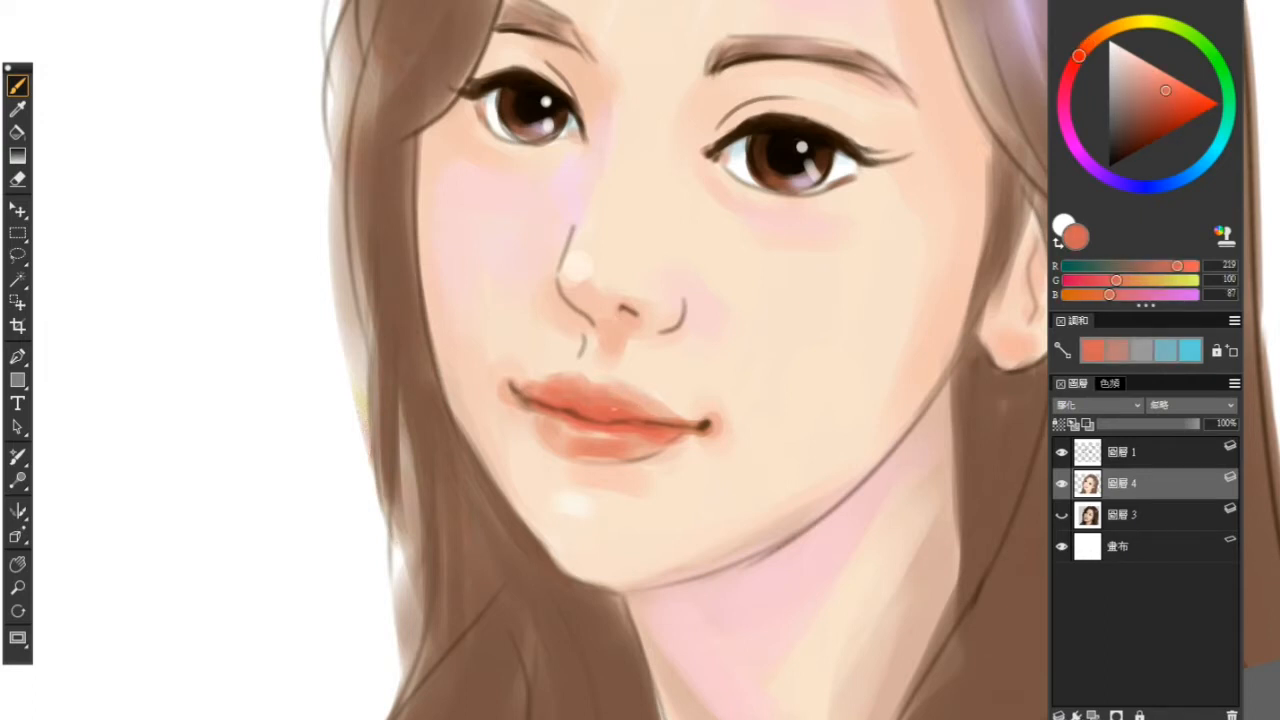
left_click_drag(578, 387, 676, 419)
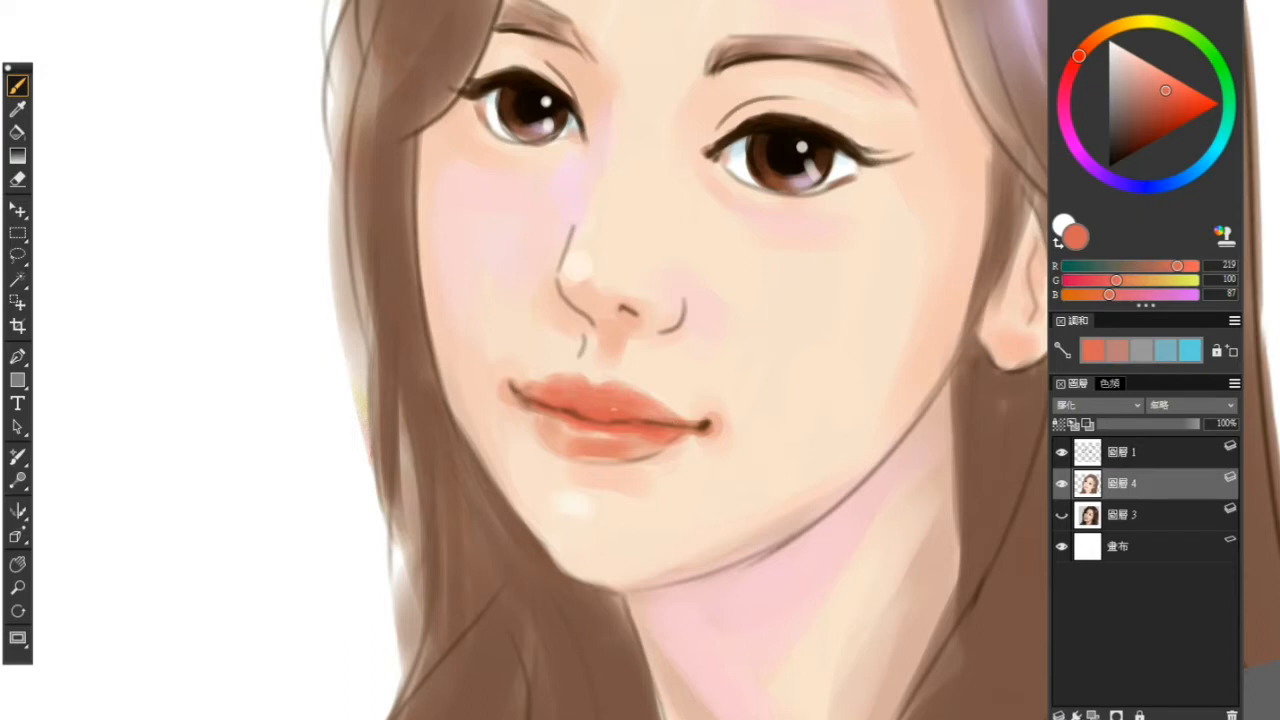
Step: Refine the lower lip's bottom contour with sampled coral (RGB 226, 137, 117) and blend the surrounding skin with sampled light tones
left_click(668, 384, "alt")
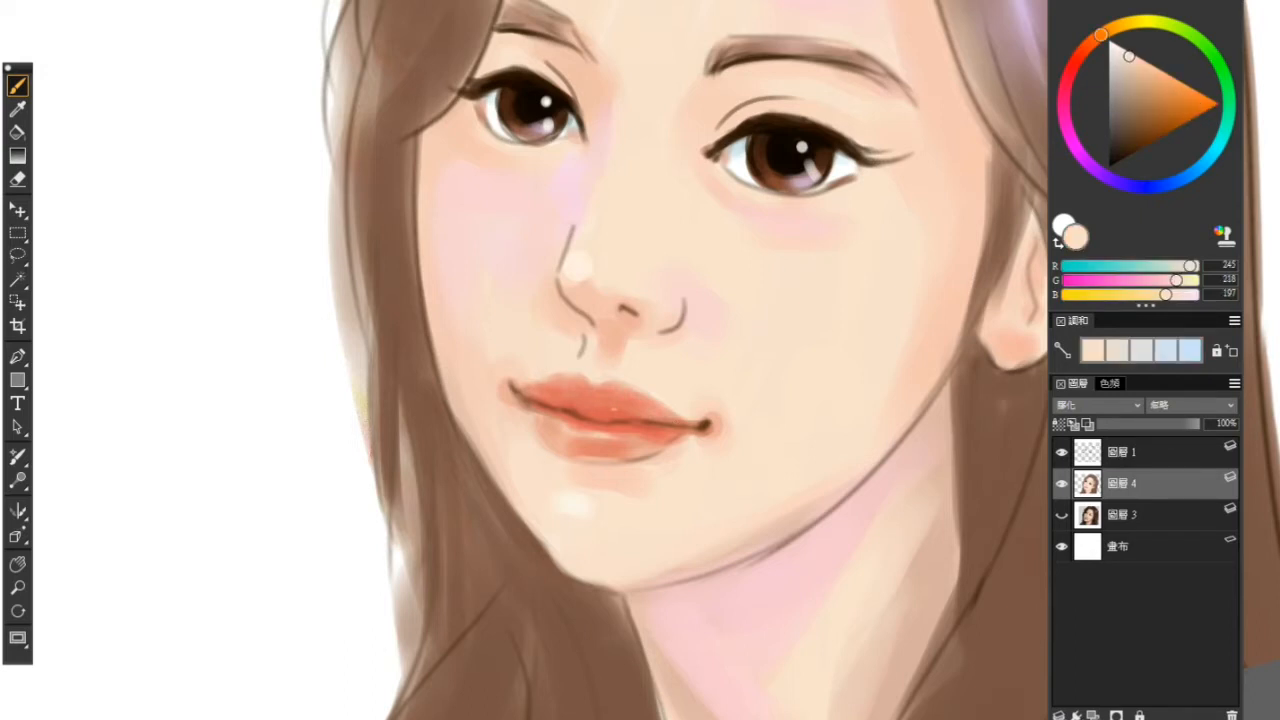
left_click(597, 362, "alt")
left_click(607, 439, "alt")
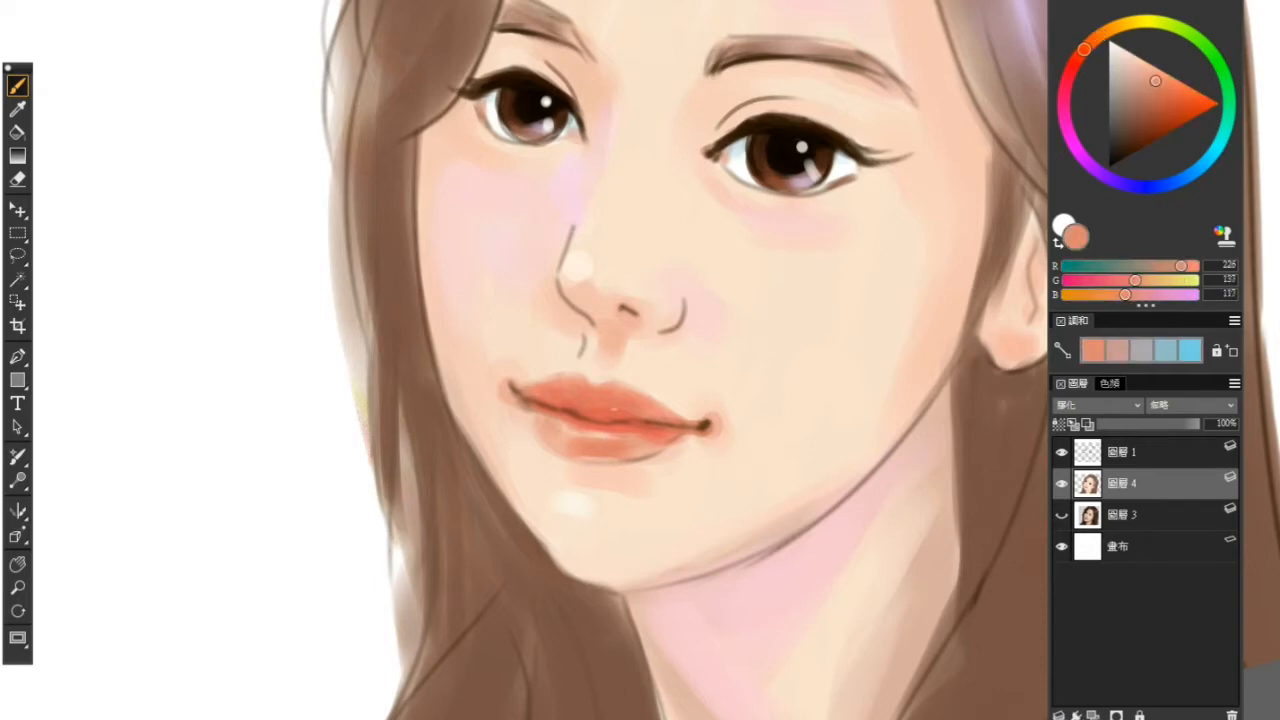
left_click_drag(628, 466, 667, 451)
left_click(620, 489, "alt")
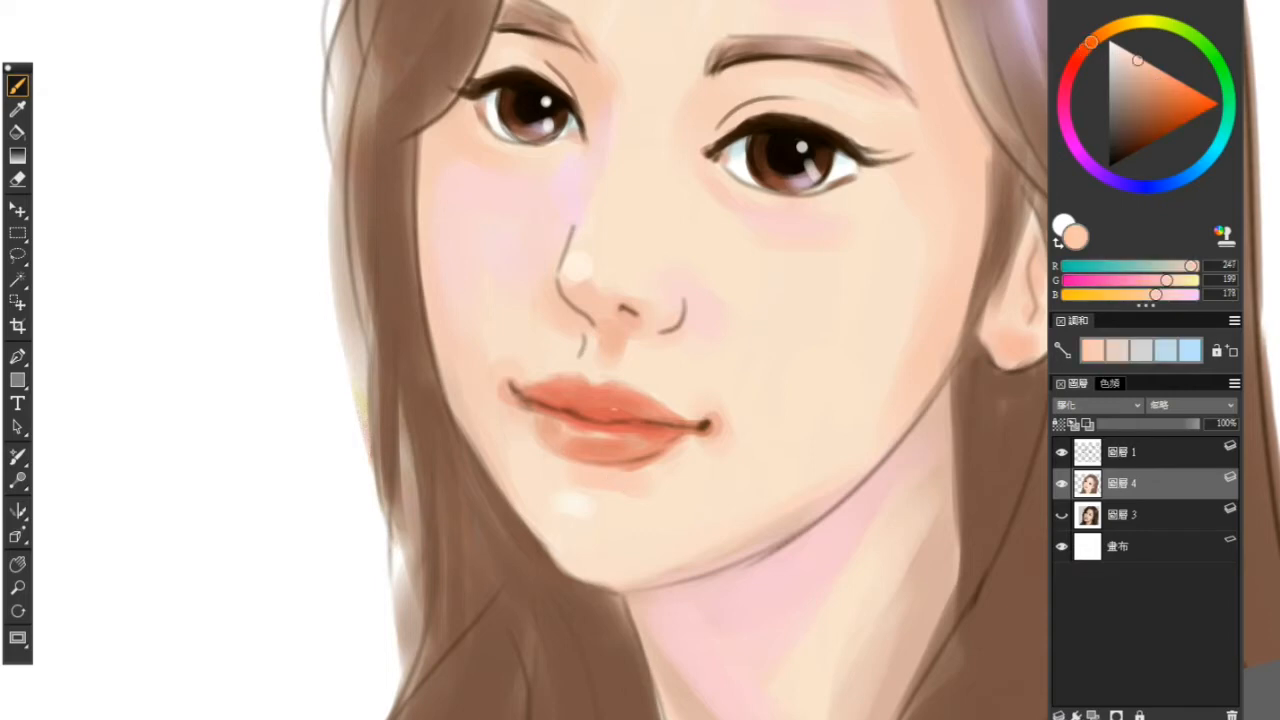
left_click(632, 504, "alt")
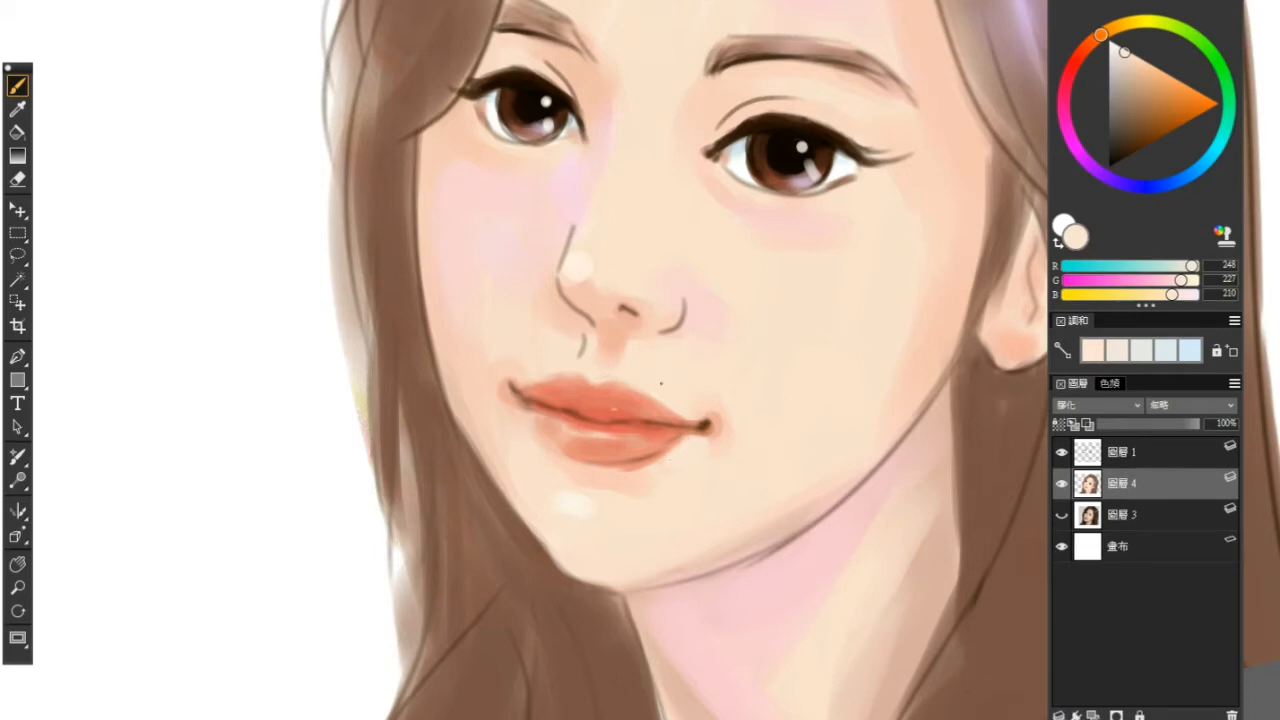
Step: Soften the nose-tip highlight into the nose bridge with sampled light skin tone (RGB 253, 235, 218)
scroll(857, 351, "down", 2)
left_click_drag(857, 351, 728, 428)
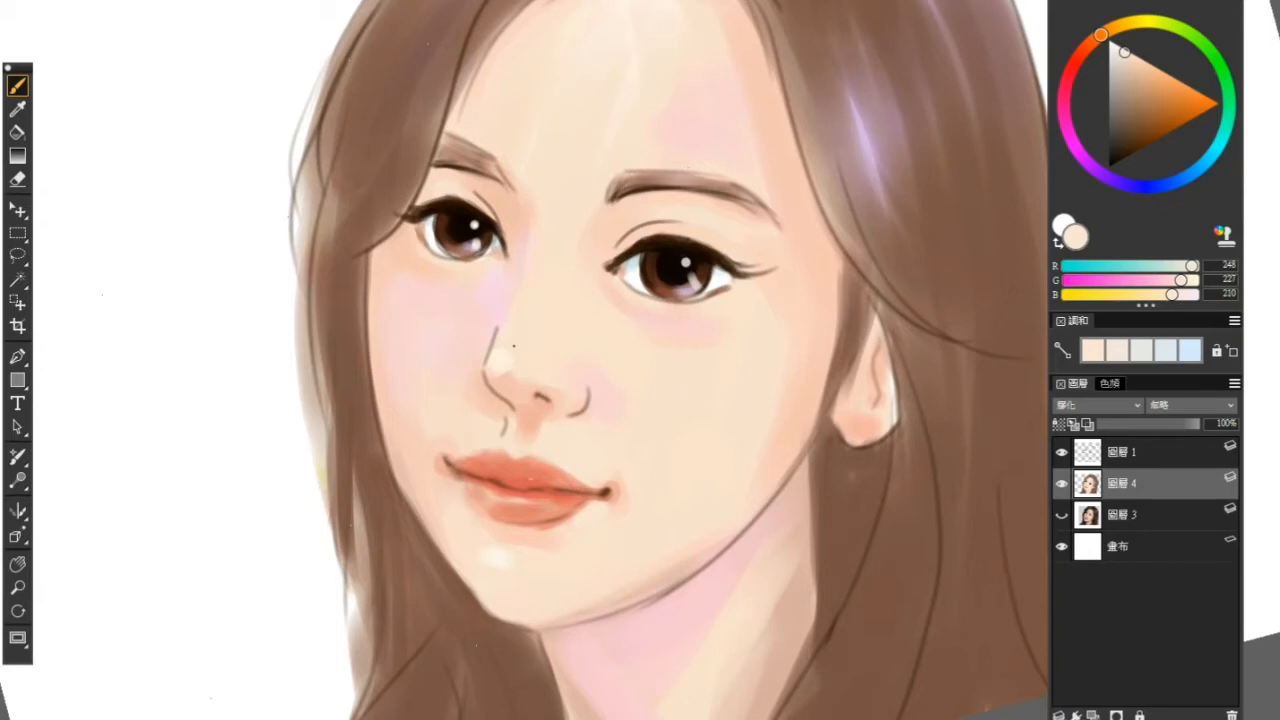
left_click(509, 354, "alt")
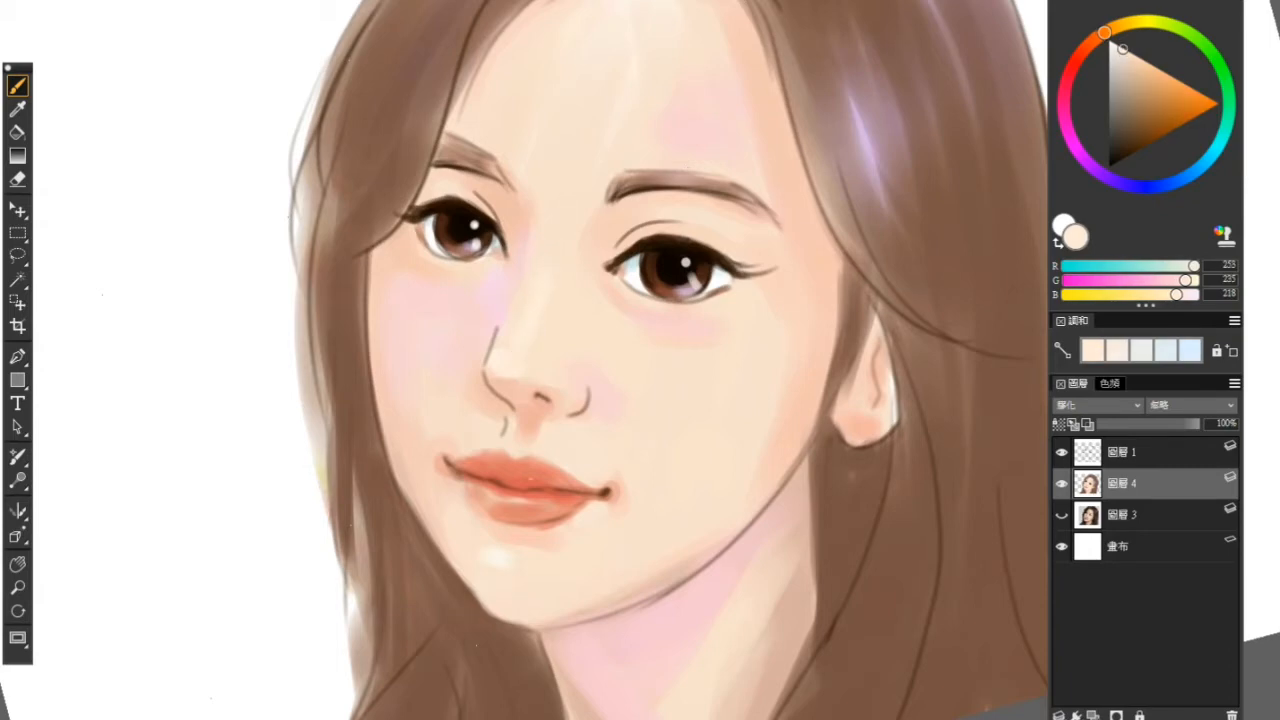
Step: Fill in the eyebrows with brown sampled from the right-hand brow
left_click(659, 174, "alt")
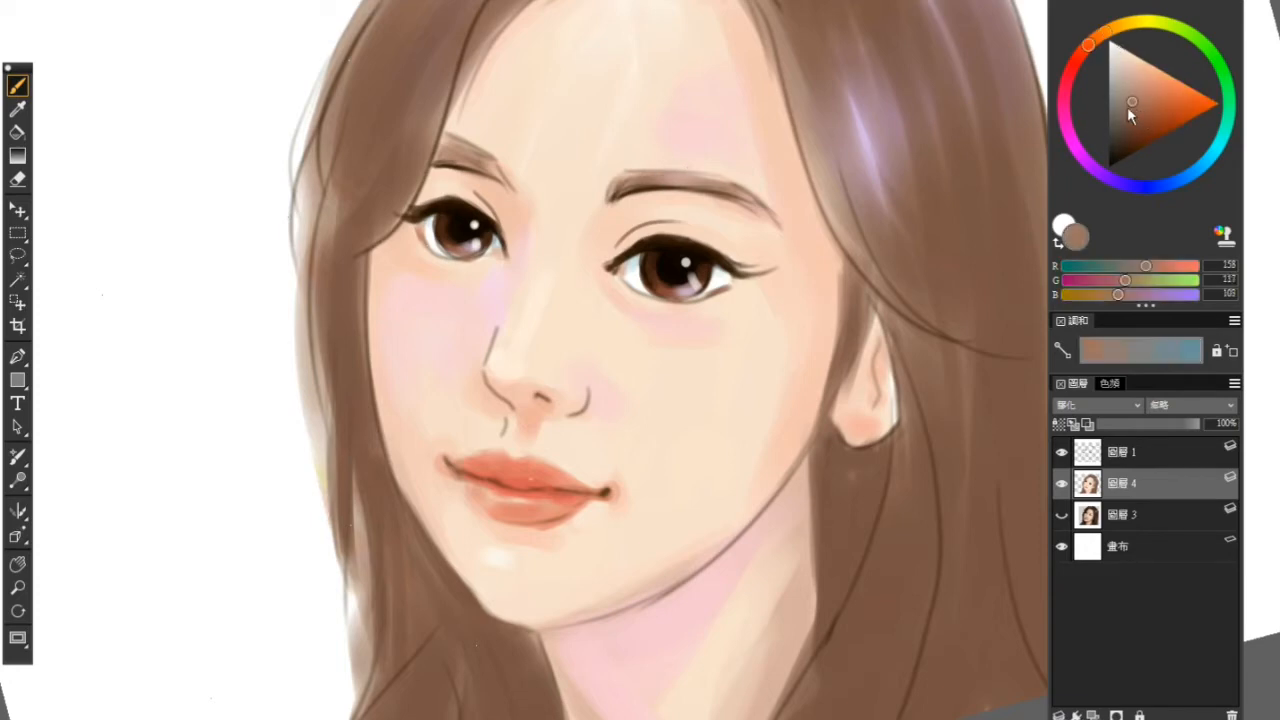
mouse_move(450, 149)
left_mouse_down()
mouse_move(498, 176)
mouse_move(478, 158)
left_mouse_up()
left_click_drag(436, 147, 457, 158)
Step: Shade the hair at the parting and along the forehead hairline with dark brown (RGB 73, 34, 19)
scroll(746, 192, "down", 2)
left_click_drag(723, 229, 642, 272)
scroll(710, 239, "down", 2)
left_click(632, 92, "alt")
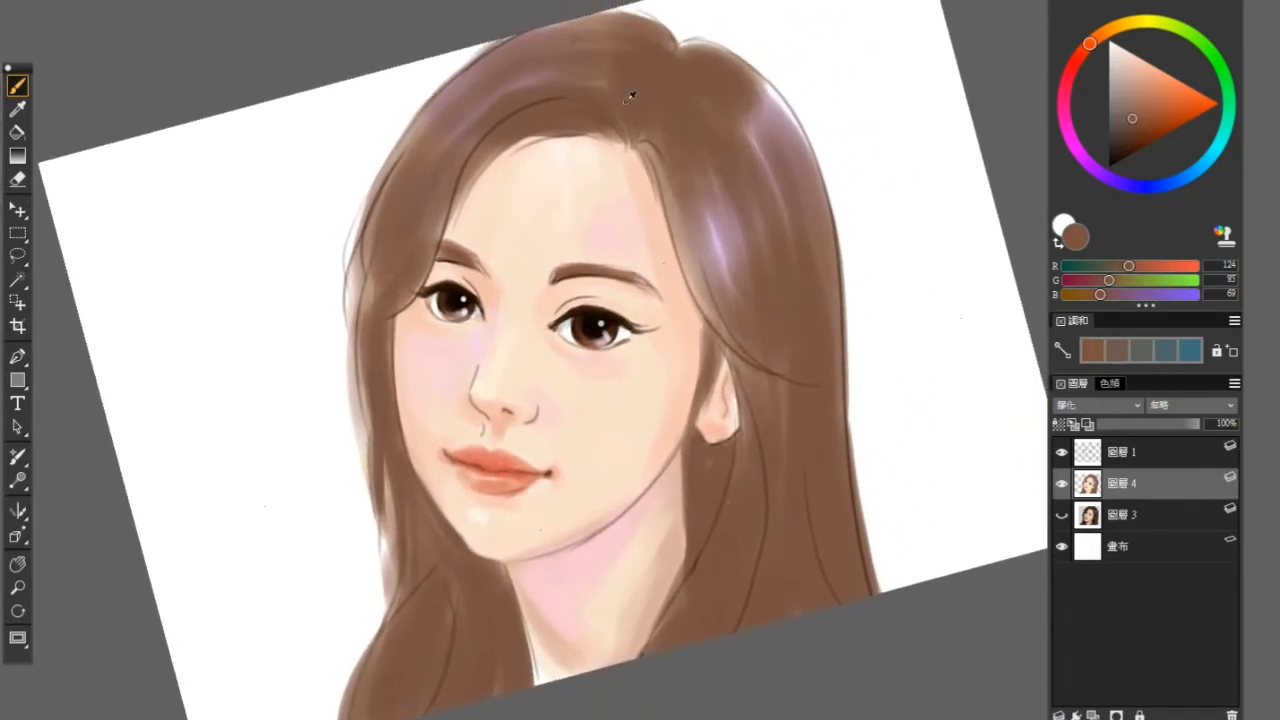
left_click_drag(1138, 144, 1132, 144)
mouse_move(655, 106)
left_mouse_down()
mouse_move(632, 70)
mouse_move(648, 35)
mouse_move(665, 140)
mouse_move(700, 55)
mouse_move(684, 135)
mouse_move(722, 60)
mouse_move(530, 136)
mouse_move(556, 146)
mouse_move(495, 106)
mouse_move(492, 136)
left_mouse_up()
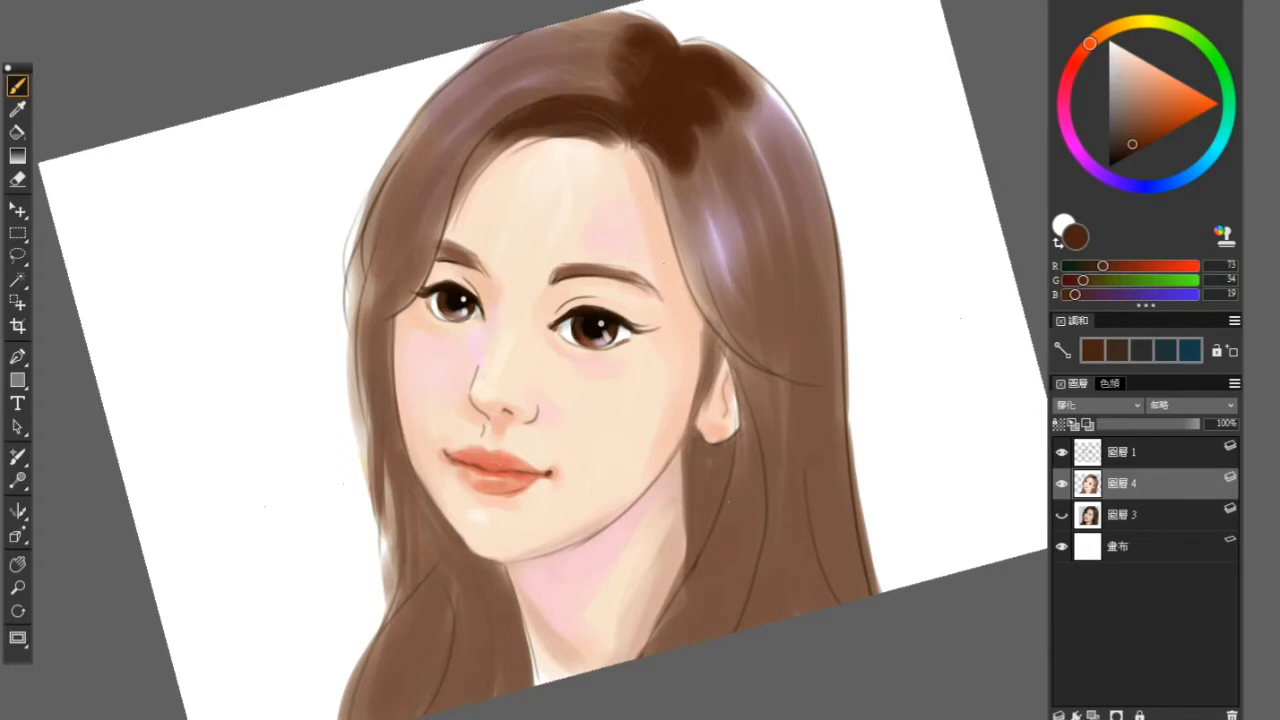
Step: Shade the hair beside the chin and the left-hand side of the neck with dark brown (RGB 73, 34, 19)
mouse_move(430, 522)
left_mouse_down()
mouse_move(464, 636)
mouse_move(443, 564)
left_mouse_up()
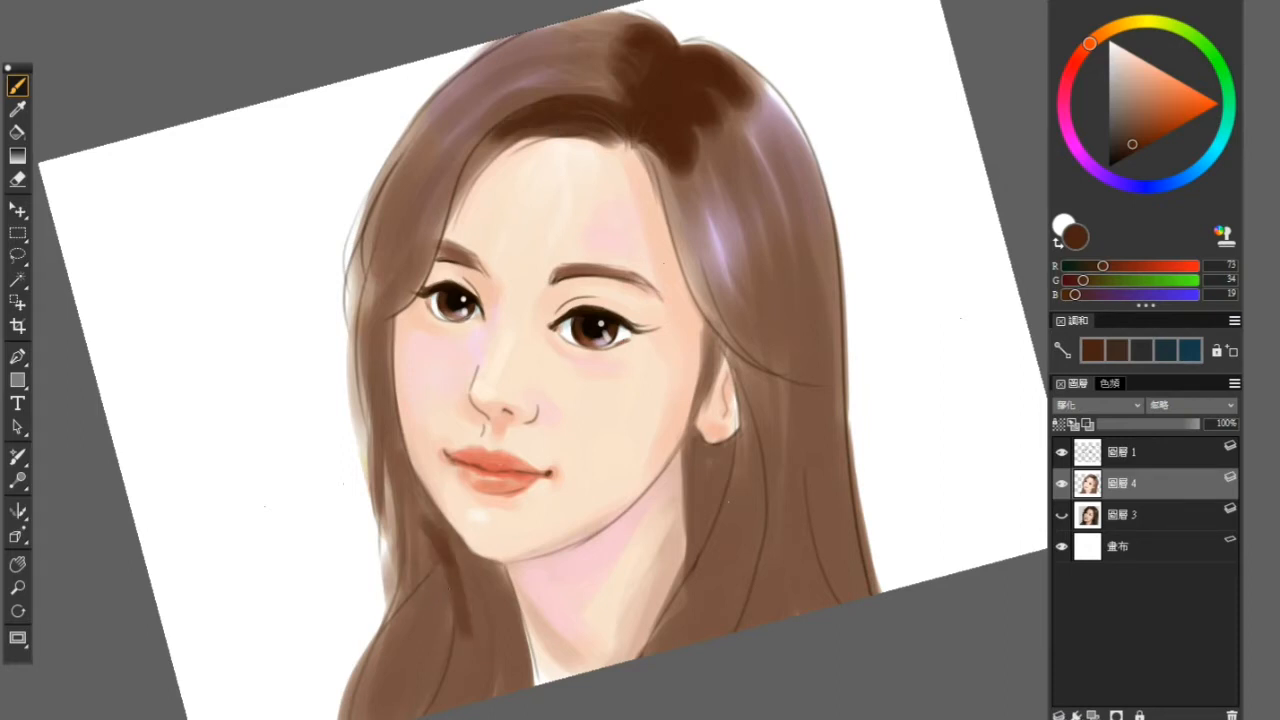
left_click_drag(426, 492, 459, 670)
mouse_move(464, 556)
left_mouse_down()
mouse_move(488, 620)
mouse_move(482, 578)
mouse_move(500, 576)
mouse_move(503, 686)
left_mouse_up()
mouse_move(488, 600)
left_mouse_down()
mouse_move(470, 684)
mouse_move(504, 690)
left_mouse_up()
left_click_drag(514, 590, 530, 684)
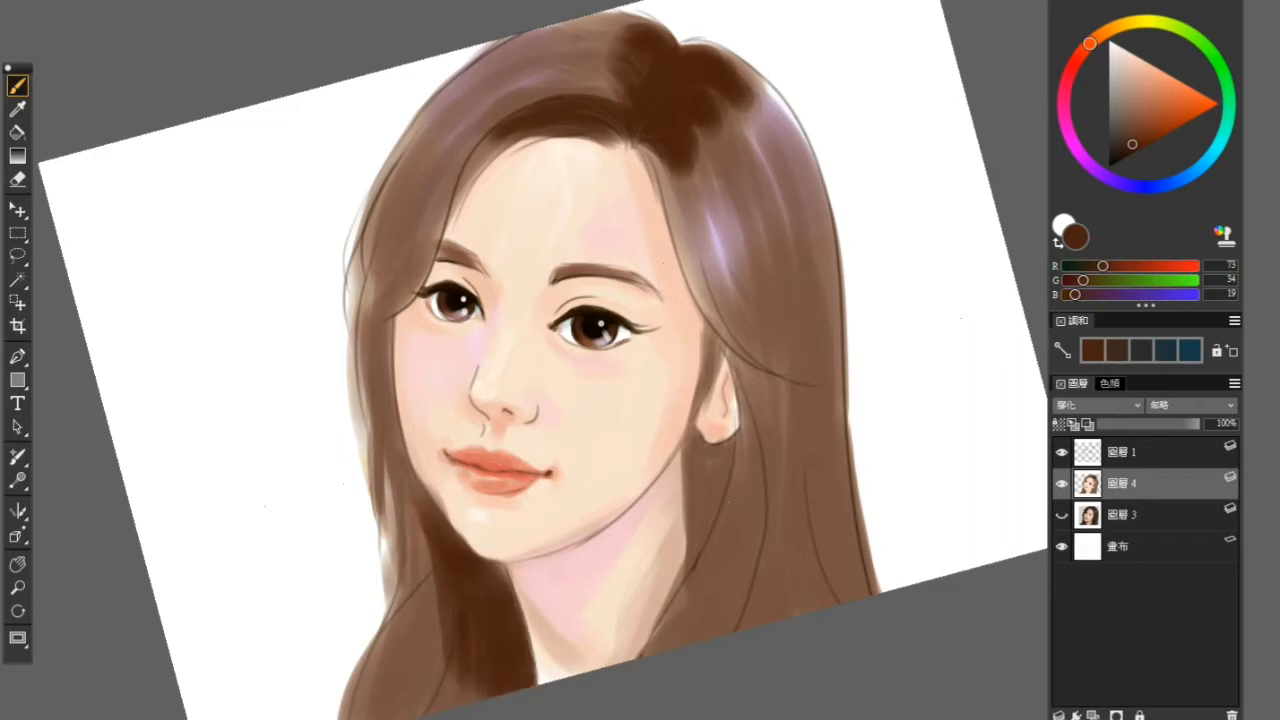
Step: Shade the lower hair strands left of the neck with dark brown (RGB 73, 34, 19)
left_click_drag(438, 544, 398, 708)
key("ctrl+z")
left_click_drag(442, 570, 416, 702)
left_click_drag(440, 626, 402, 710)
left_click_drag(428, 602, 403, 686)
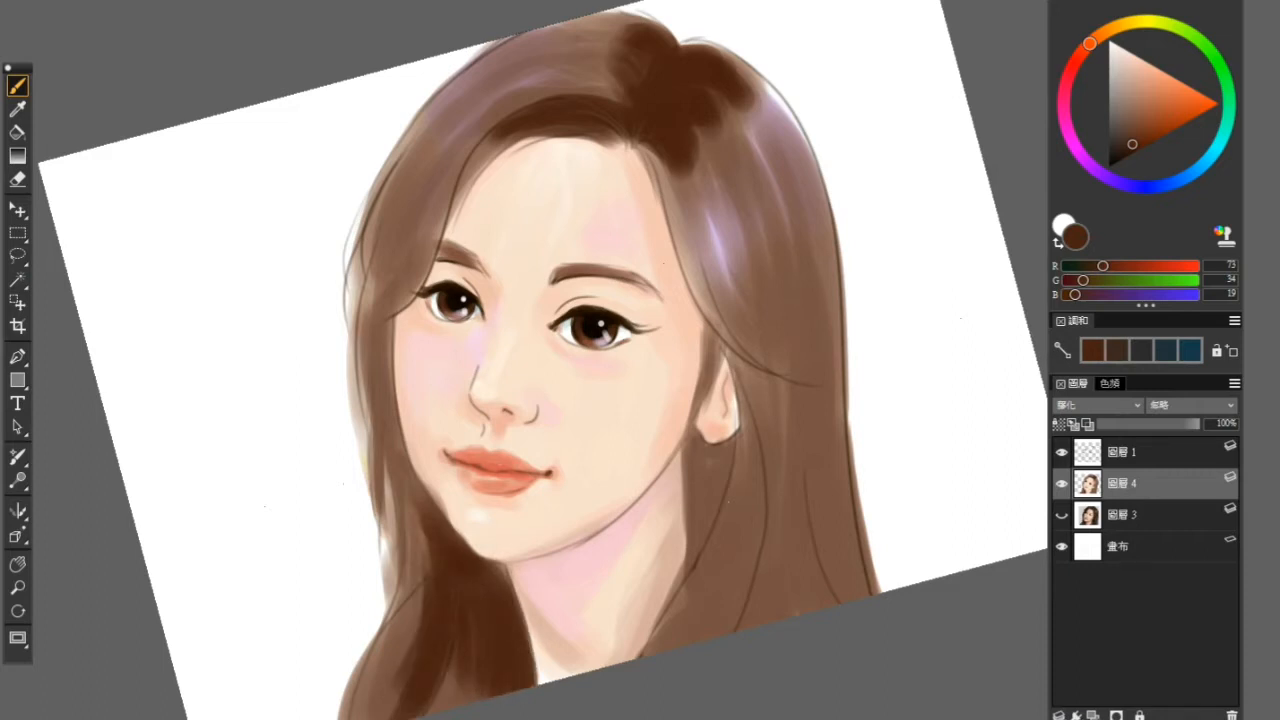
Step: Paint dark brown (RGB 73, 34, 19) shadows into the hair in front of, below and behind the ear
left_click_drag(690, 456, 694, 546)
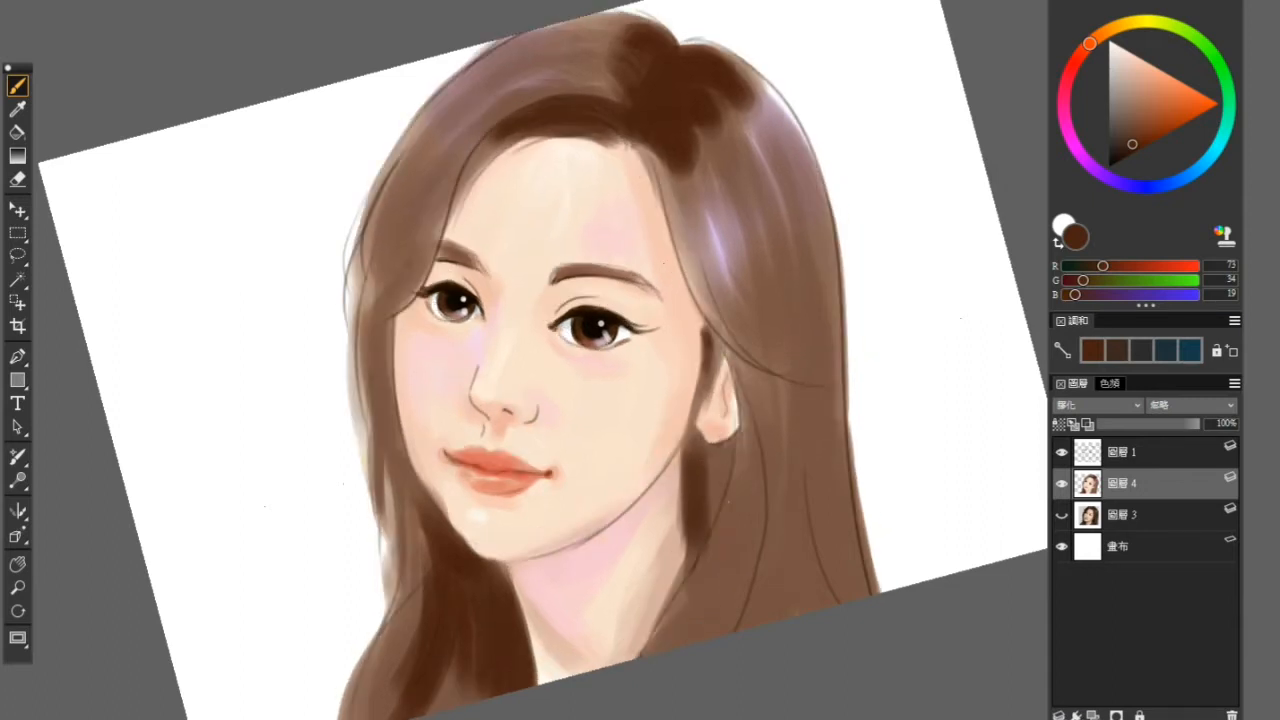
left_click_drag(714, 344, 702, 406)
mouse_move(708, 322)
left_mouse_down()
mouse_move(694, 438)
mouse_move(711, 494)
left_mouse_up()
mouse_move(698, 430)
left_mouse_down()
mouse_move(726, 452)
mouse_move(732, 438)
left_mouse_up()
left_click_drag(724, 456, 713, 502)
mouse_move(718, 454)
left_mouse_down()
mouse_move(710, 540)
mouse_move(682, 594)
left_mouse_up()
left_click_drag(740, 352, 746, 426)
left_click_drag(752, 418, 744, 462)
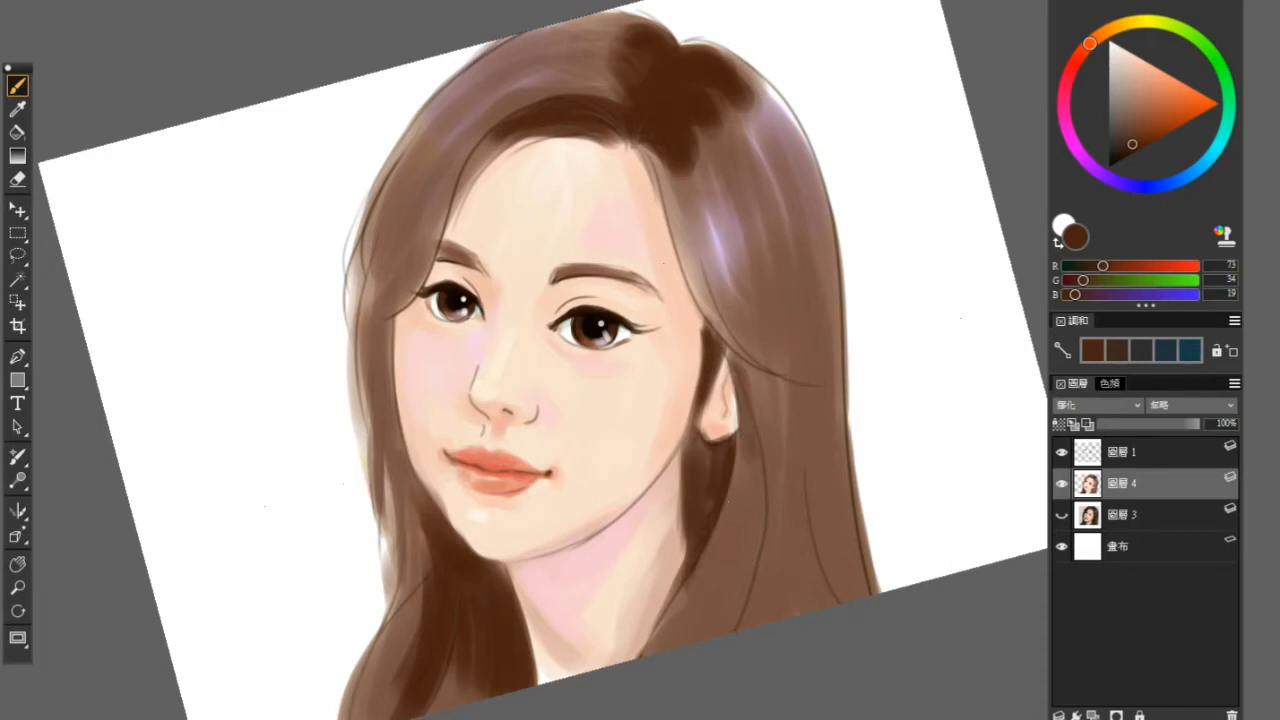
Step: Extend the dark brown (RGB 73, 34, 19) shading from behind the ear down to the canvas edge
left_click_drag(742, 348, 746, 448)
left_click_drag(738, 346, 752, 512)
left_click_drag(744, 444, 746, 538)
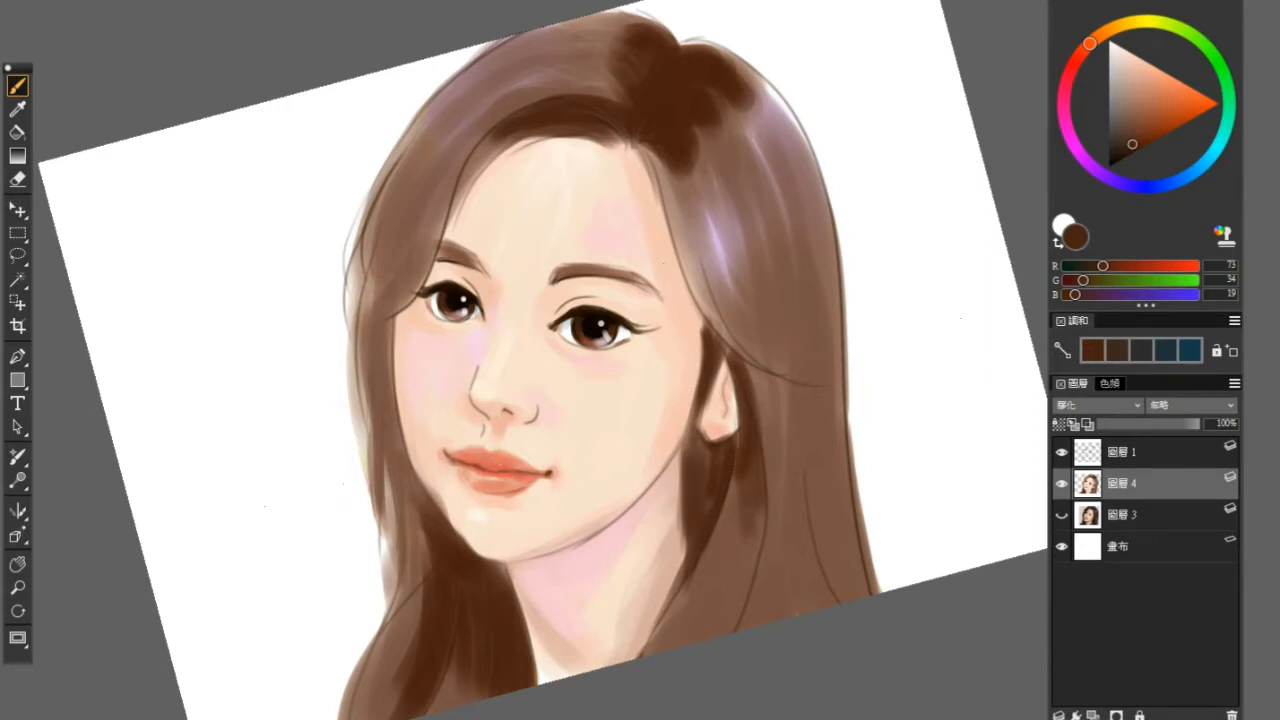
left_click_drag(752, 466, 750, 590)
mouse_move(752, 504)
left_mouse_down()
mouse_move(724, 570)
mouse_move(738, 606)
left_mouse_up()
left_click_drag(750, 574, 720, 624)
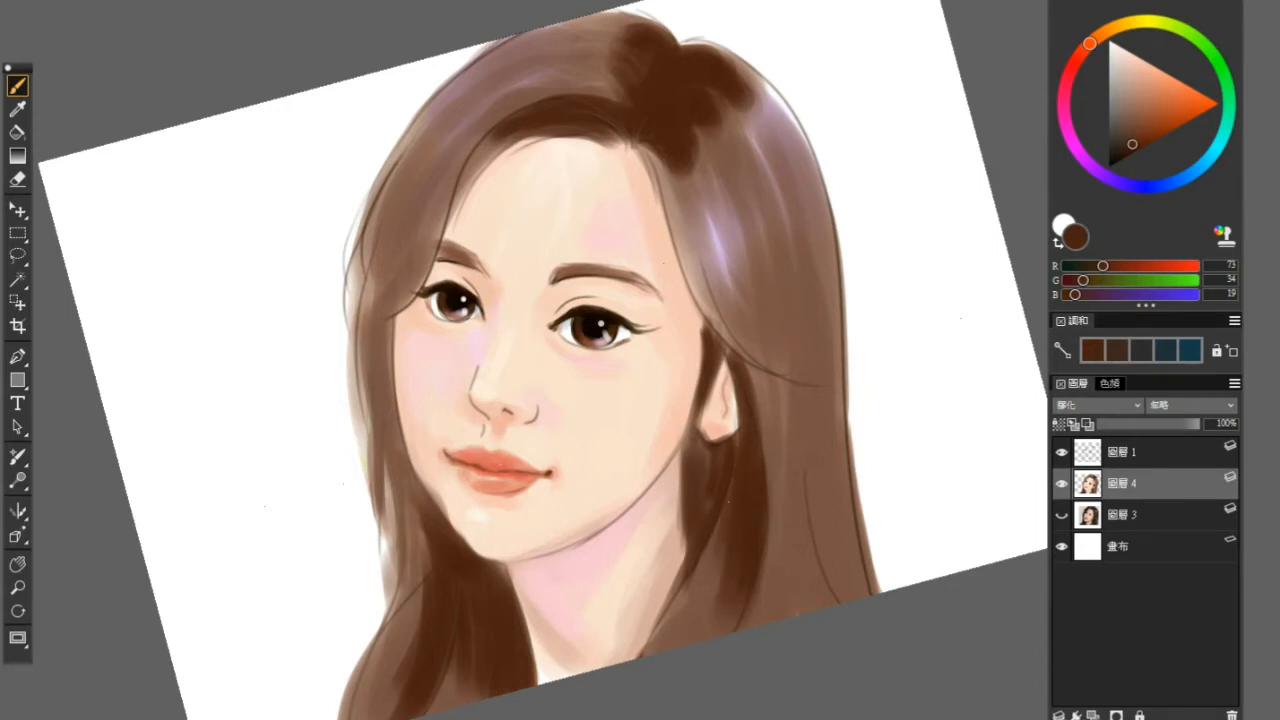
Step: Shade the hair on the left-hand side of the head, from the upper contour down past the temple, with dark brown (RGB 73, 34, 19)
left_click_drag(404, 288, 370, 328)
mouse_move(410, 286)
left_mouse_down()
mouse_move(388, 310)
mouse_move(374, 394)
mouse_move(368, 354)
mouse_move(374, 418)
left_mouse_up()
left_click_drag(406, 236, 374, 298)
left_click_drag(402, 228, 358, 314)
left_click_drag(412, 150, 364, 296)
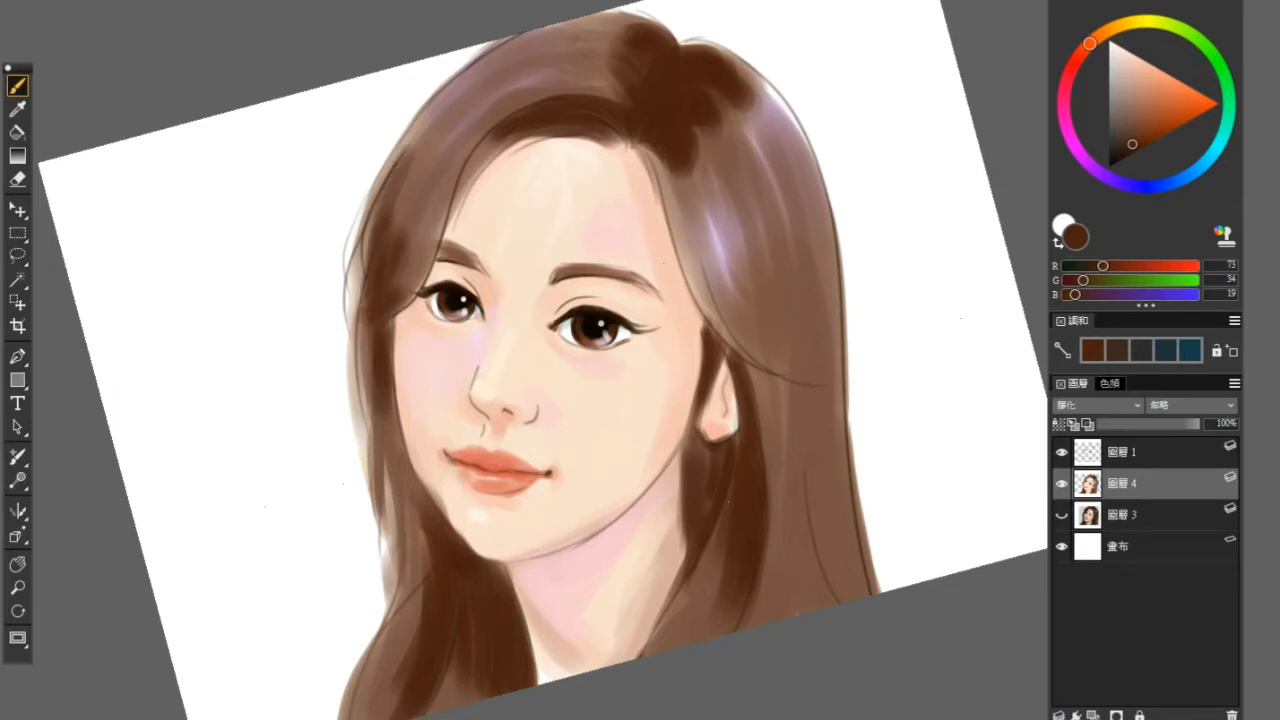
mouse_move(436, 100)
left_mouse_down()
mouse_move(362, 224)
mouse_move(372, 208)
left_mouse_up()
mouse_move(440, 144)
left_mouse_down()
mouse_move(398, 264)
mouse_move(388, 246)
left_mouse_up()
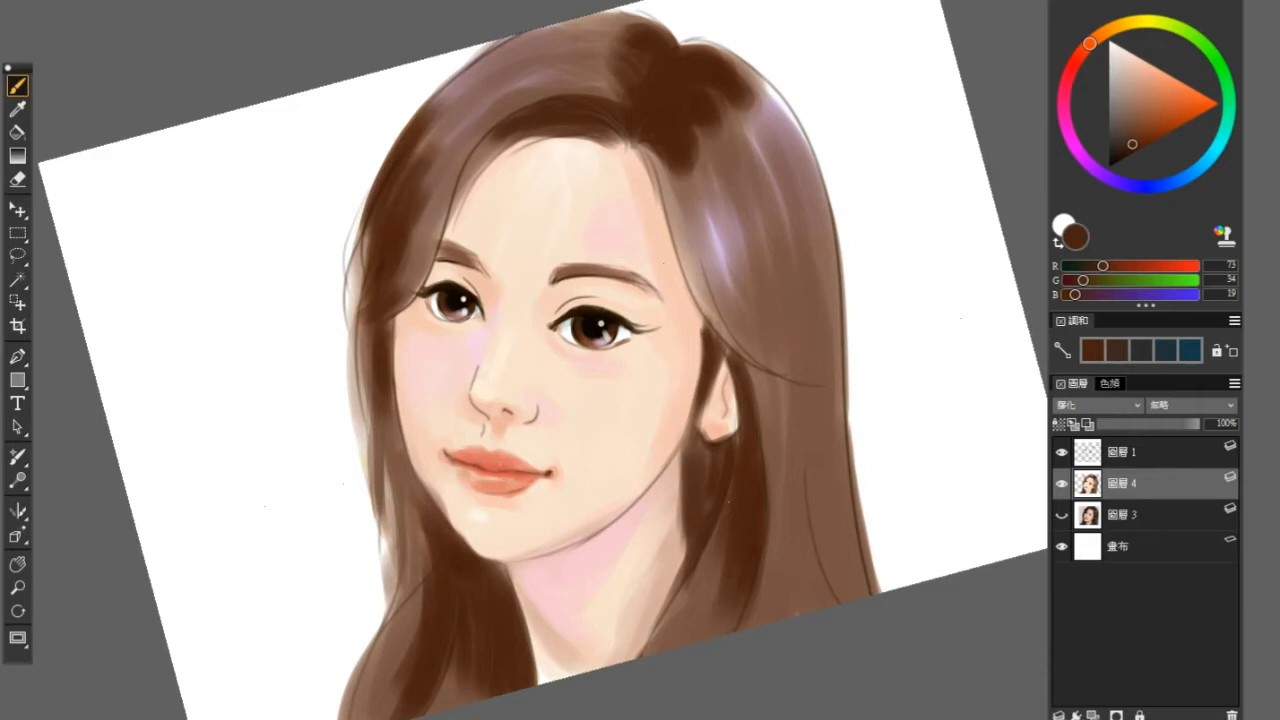
left_click_drag(404, 176, 376, 256)
left_click_drag(434, 162, 404, 222)
Step: Shade the hair beside the left-hand cheek and jaw with dark brown (RGB 73, 34, 19)
mouse_move(376, 332)
left_mouse_down()
mouse_move(370, 434)
mouse_move(396, 452)
left_mouse_up()
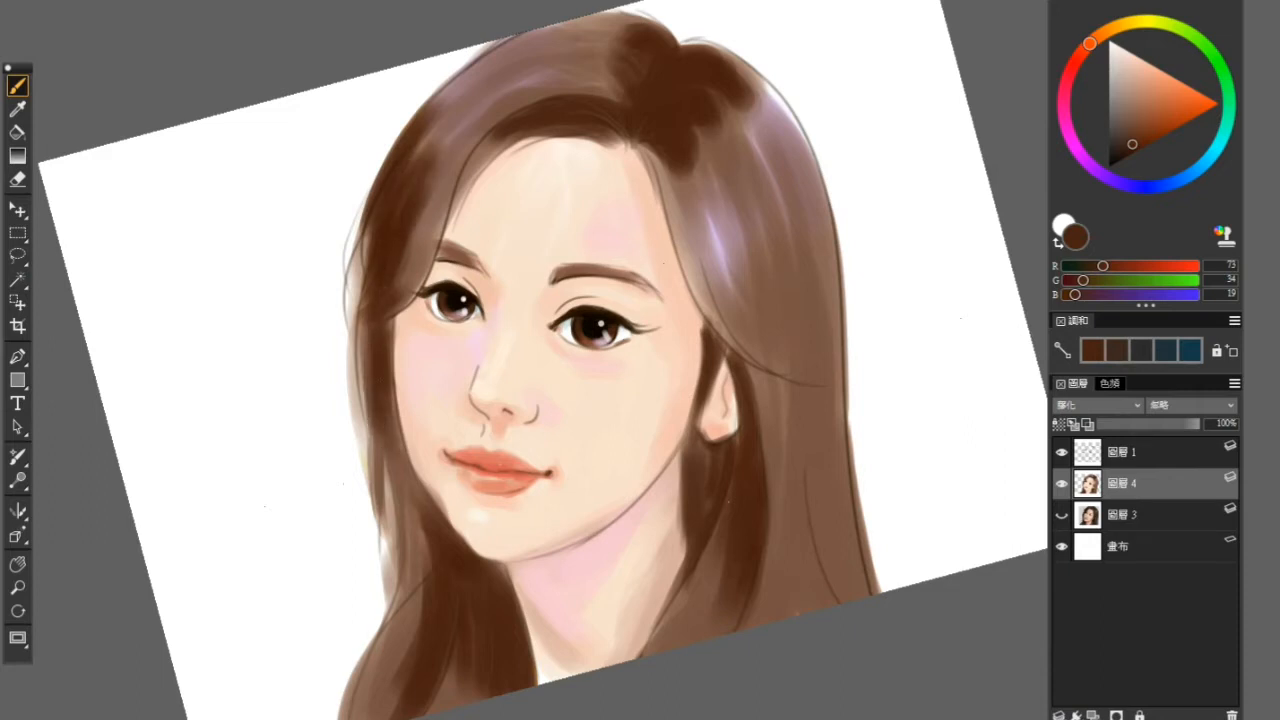
left_click_drag(392, 398, 423, 566)
left_click_drag(420, 518, 405, 612)
left_click_drag(424, 544, 410, 618)
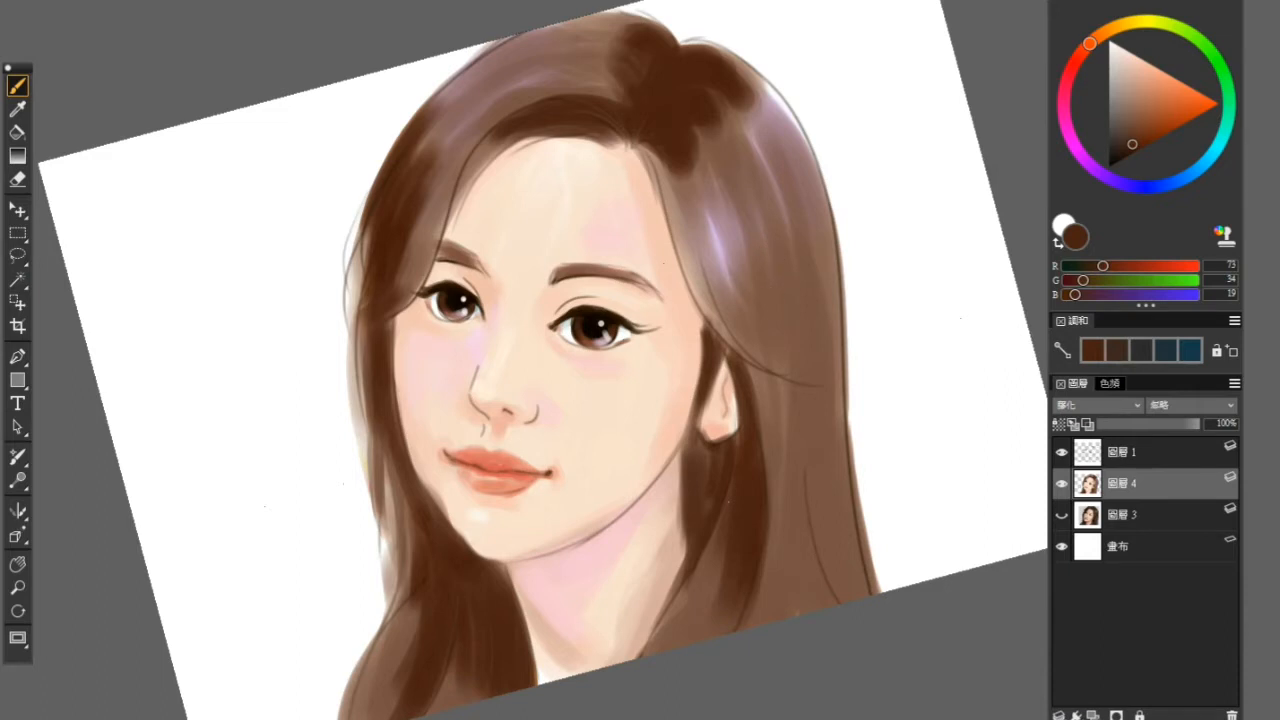
Step: Add dark brown (RGB 73, 34, 19) strands to the lower hair near the right-hand outer edge
left_click_drag(808, 434, 814, 598)
left_click_drag(806, 392, 840, 598)
left_click_drag(830, 484, 836, 556)
left_click_drag(803, 514, 812, 608)
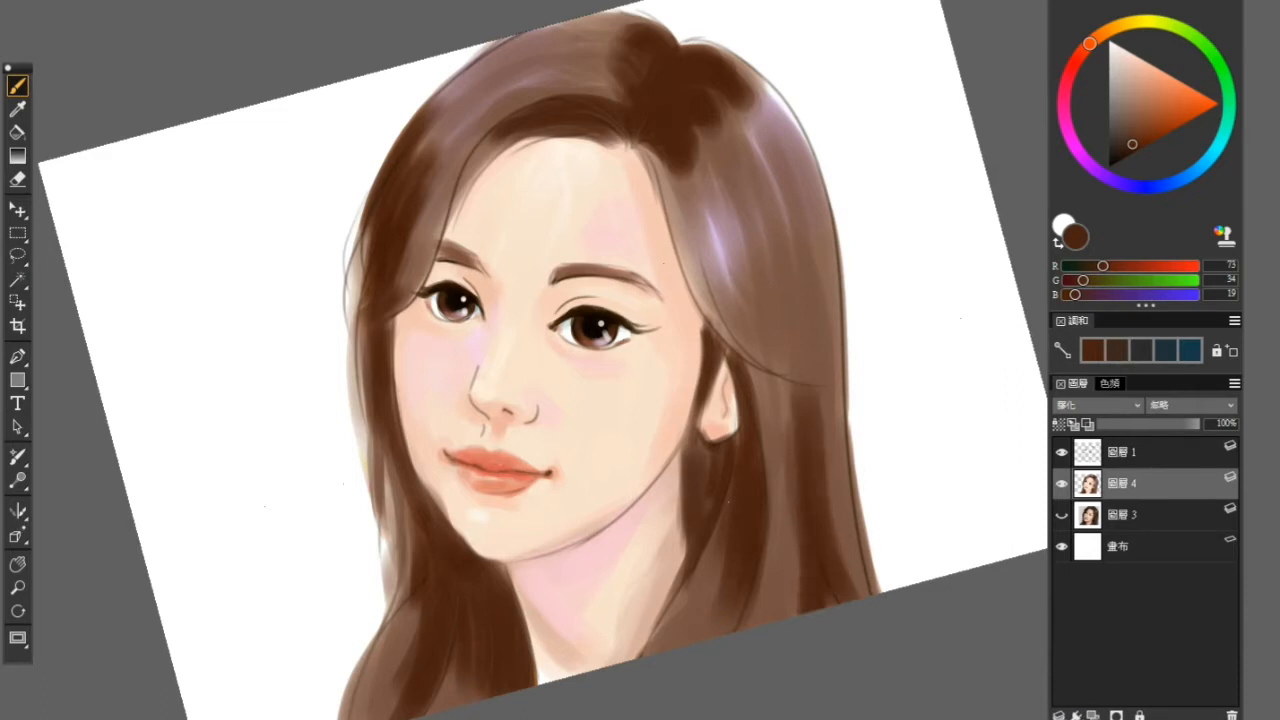
Step: Paint dark brown (RGB 73, 34, 19) strands down the right-hand side of the head, around the purple highlight
mouse_move(684, 180)
left_mouse_down()
mouse_move(698, 268)
mouse_move(732, 318)
left_mouse_up()
left_click_drag(704, 160, 734, 308)
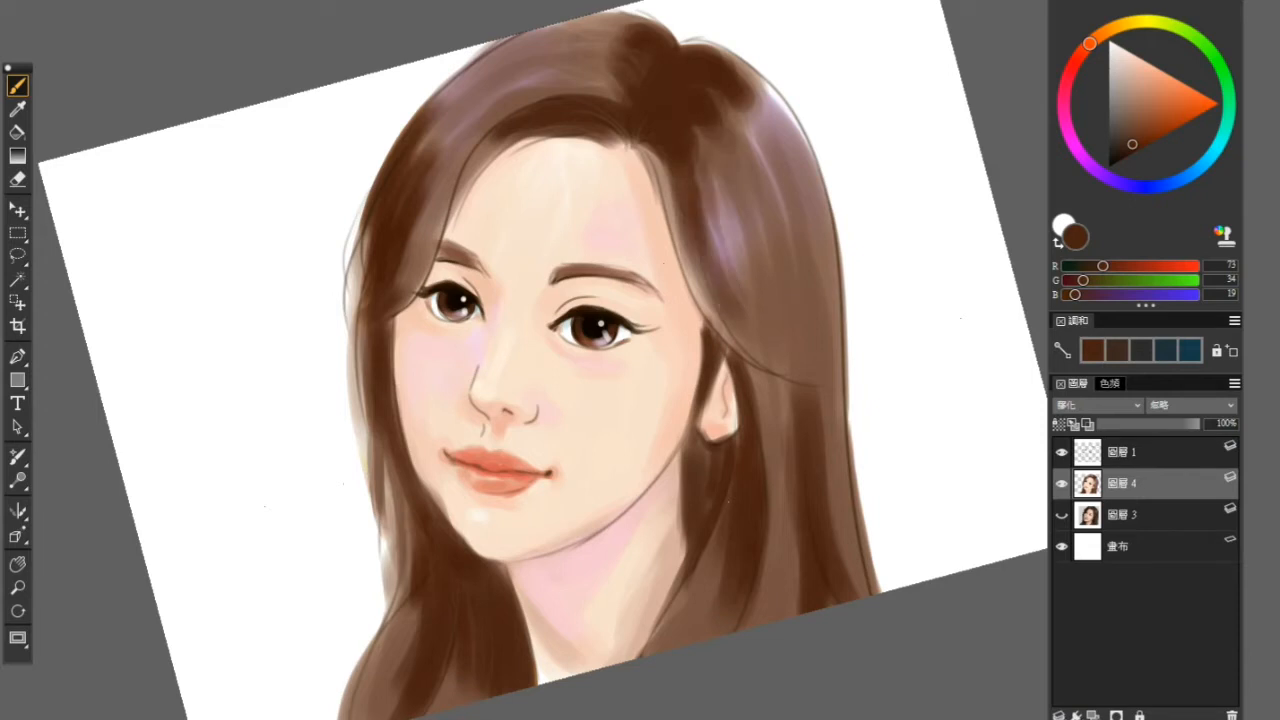
left_click_drag(732, 122, 790, 270)
left_click_drag(770, 166, 798, 330)
left_click_drag(762, 260, 812, 410)
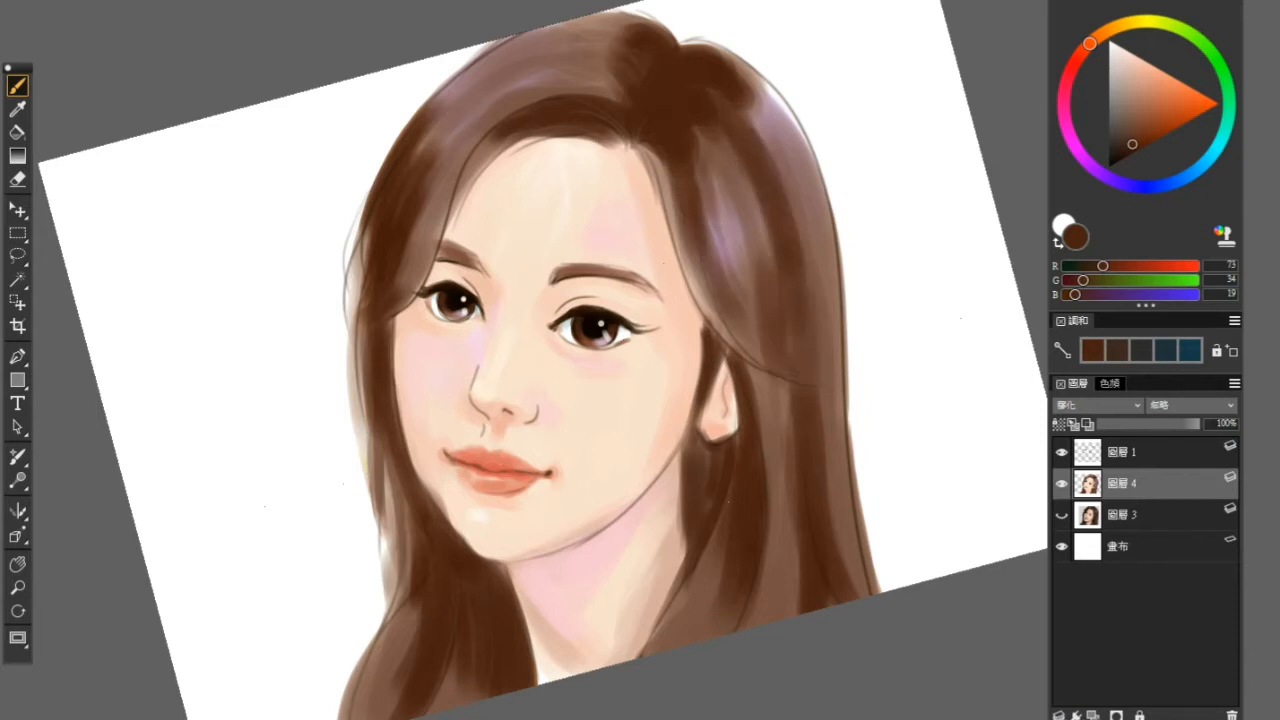
Step: Fill the lighter gaps in the lower right-hand hair with dark brown (RGB 73, 34, 19) strokes
left_click_drag(780, 458, 776, 620)
left_click_drag(768, 416, 748, 626)
left_click_drag(786, 452, 788, 618)
mouse_move(732, 578)
left_mouse_down()
mouse_move(710, 634)
mouse_move(672, 644)
left_mouse_up()
left_click_drag(722, 540, 696, 630)
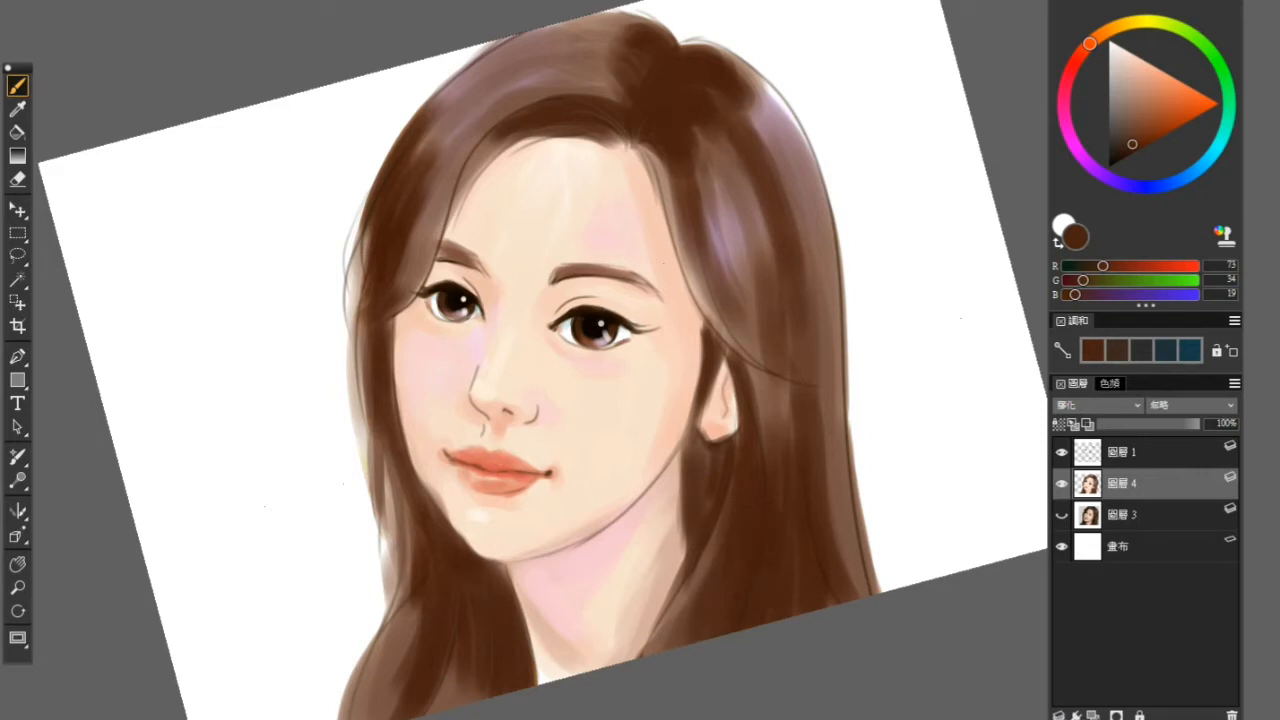
Step: Deepen the hair shadows left of the neck with very dark brown (RGB 39, 11, 1)
left_click_drag(1143, 112, 1098, 176)
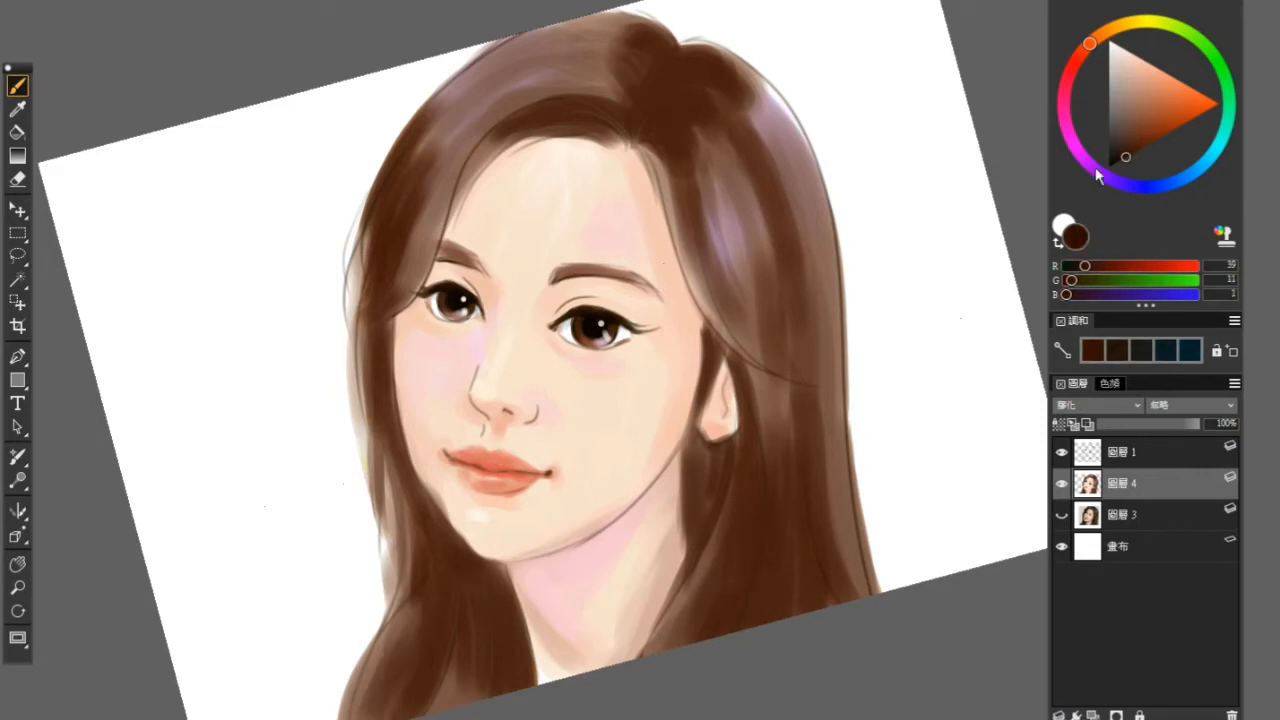
left_click_drag(446, 556, 432, 636)
mouse_move(456, 512)
left_mouse_down()
mouse_move(434, 592)
mouse_move(444, 668)
left_mouse_up()
mouse_move(476, 606)
left_mouse_down()
mouse_move(452, 708)
mouse_move(482, 700)
left_mouse_up()
left_click_drag(528, 594, 502, 670)
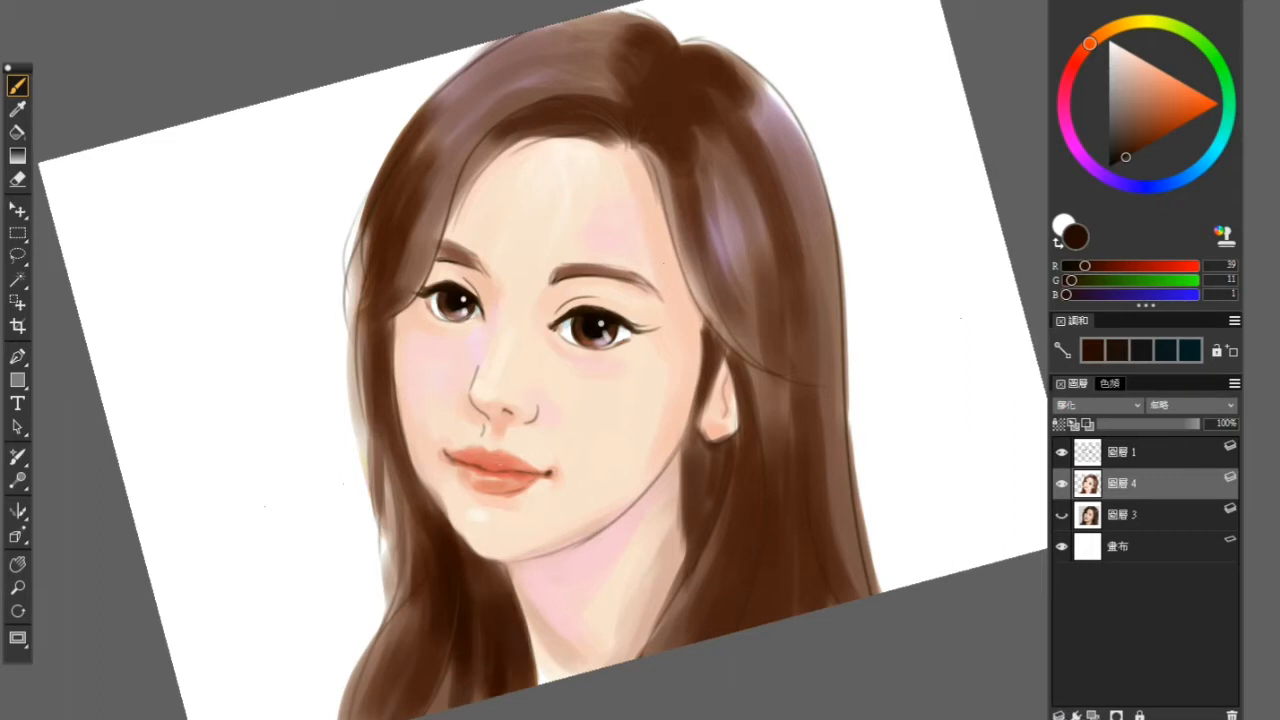
left_click_drag(494, 548, 466, 606)
mouse_move(486, 530)
left_mouse_down()
mouse_move(458, 560)
mouse_move(511, 588)
left_mouse_up()
mouse_move(492, 558)
left_mouse_down()
mouse_move(510, 582)
mouse_move(526, 678)
mouse_move(514, 688)
left_mouse_up()
Step: Deepen the hair shadow directly beneath the ear and beside the neck with very dark brown (RGB 39, 11, 1)
left_click_drag(704, 458, 693, 518)
left_click_drag(692, 476, 681, 556)
mouse_move(703, 436)
left_mouse_down()
mouse_move(688, 460)
mouse_move(683, 451)
left_mouse_up()
mouse_move(694, 434)
left_mouse_down()
mouse_move(710, 447)
mouse_move(694, 441)
left_mouse_up()
mouse_move(697, 428)
left_mouse_down()
mouse_move(683, 450)
mouse_move(681, 527)
mouse_move(690, 473)
mouse_move(714, 478)
left_mouse_up()
left_click_drag(710, 449, 709, 512)
mouse_move(730, 444)
left_mouse_down()
mouse_move(710, 533)
mouse_move(720, 514)
left_mouse_up()
left_click_drag(739, 432, 722, 446)
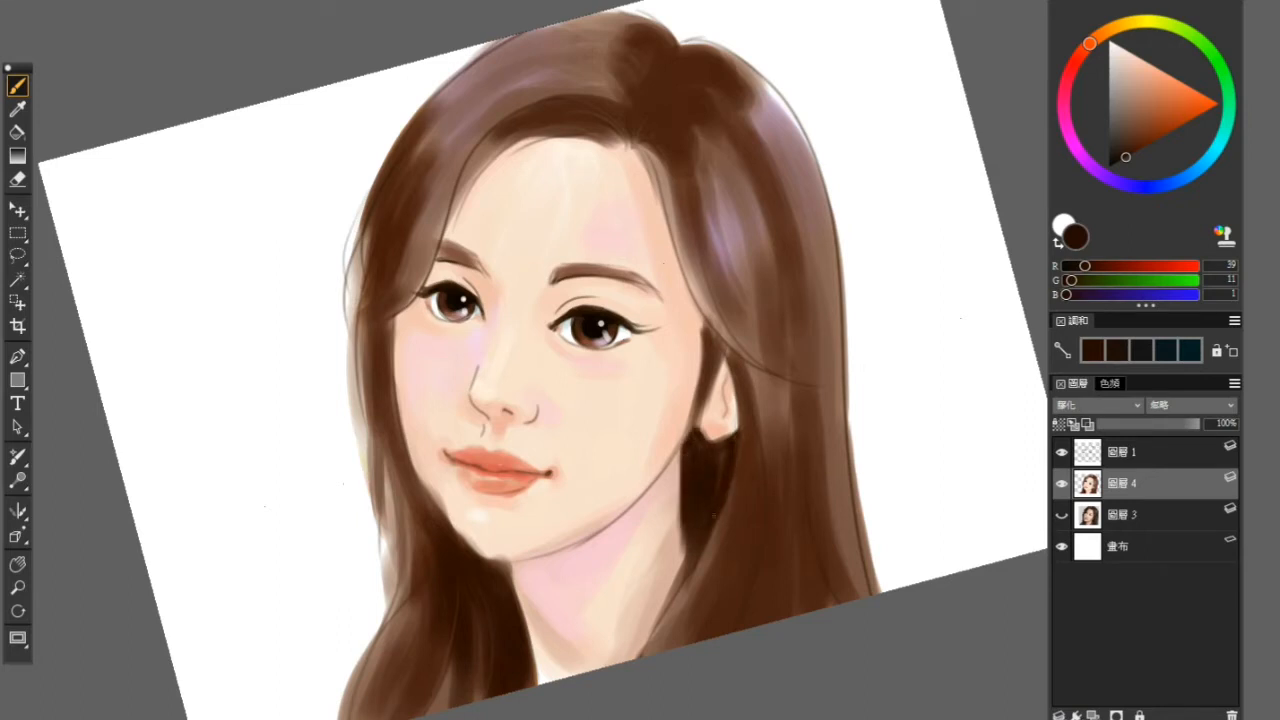
Step: Darken the hair strands from behind the ear down past the shoulder with very dark brown (RGB 39, 11, 1)
left_click_drag(745, 370, 730, 518)
left_click_drag(740, 406, 716, 528)
left_click_drag(760, 355, 738, 504)
left_click_drag(760, 410, 751, 560)
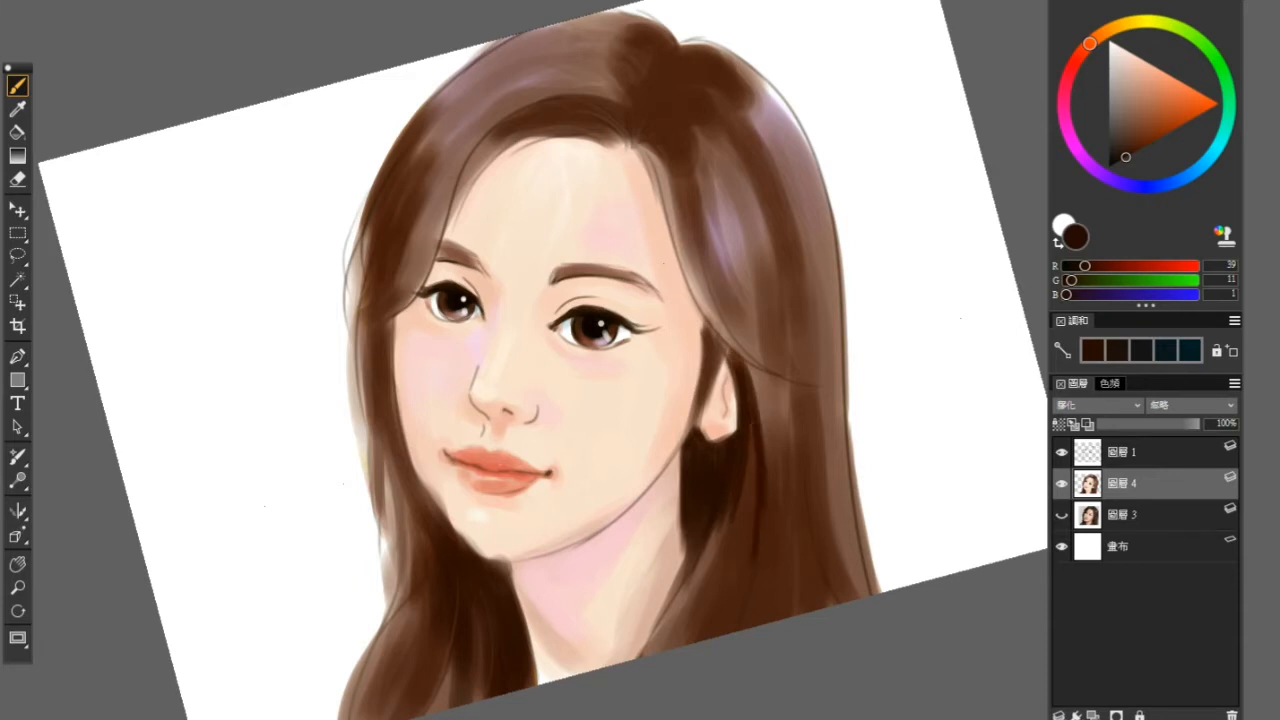
left_click_drag(752, 446, 738, 568)
left_click_drag(727, 512, 692, 598)
left_click_drag(738, 564, 712, 632)
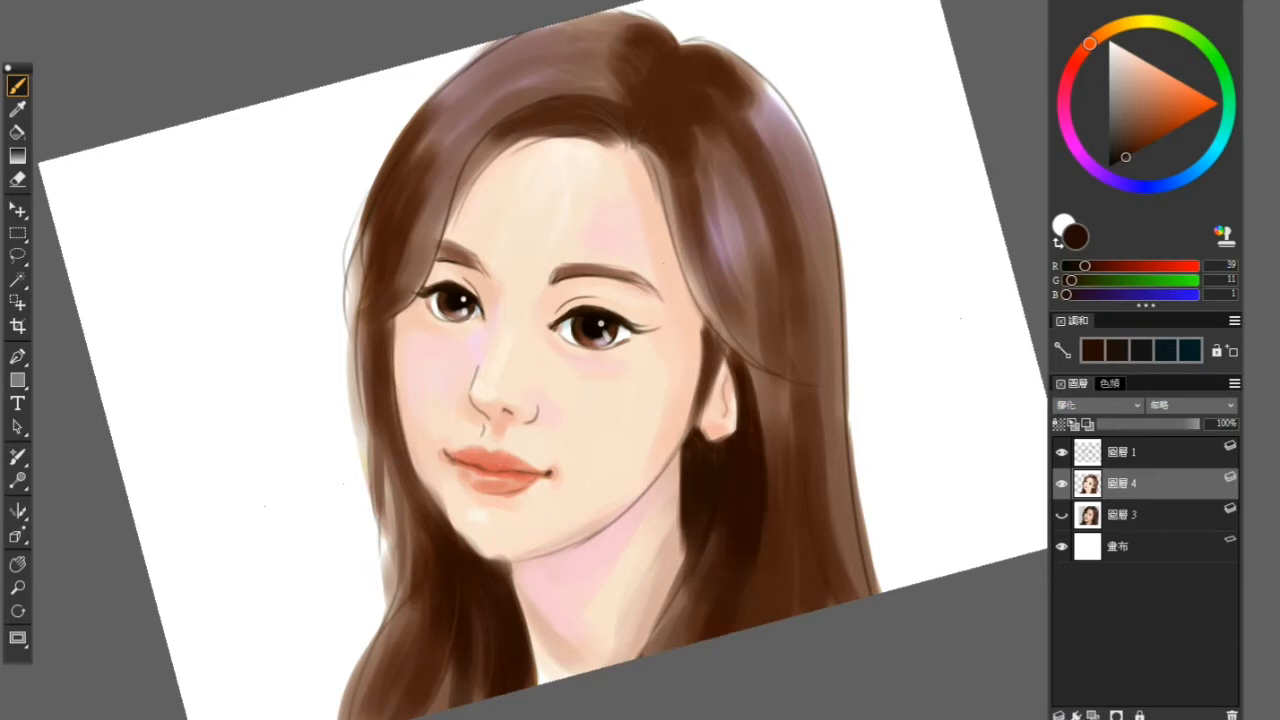
Step: Add very dark brown (RGB 39, 11, 1) shading to the lower right-hand hair and the strands beside the neck
left_click_drag(782, 515, 746, 624)
mouse_move(802, 428)
left_mouse_down()
mouse_move(784, 600)
mouse_move(800, 610)
left_mouse_up()
left_click_drag(866, 470, 820, 598)
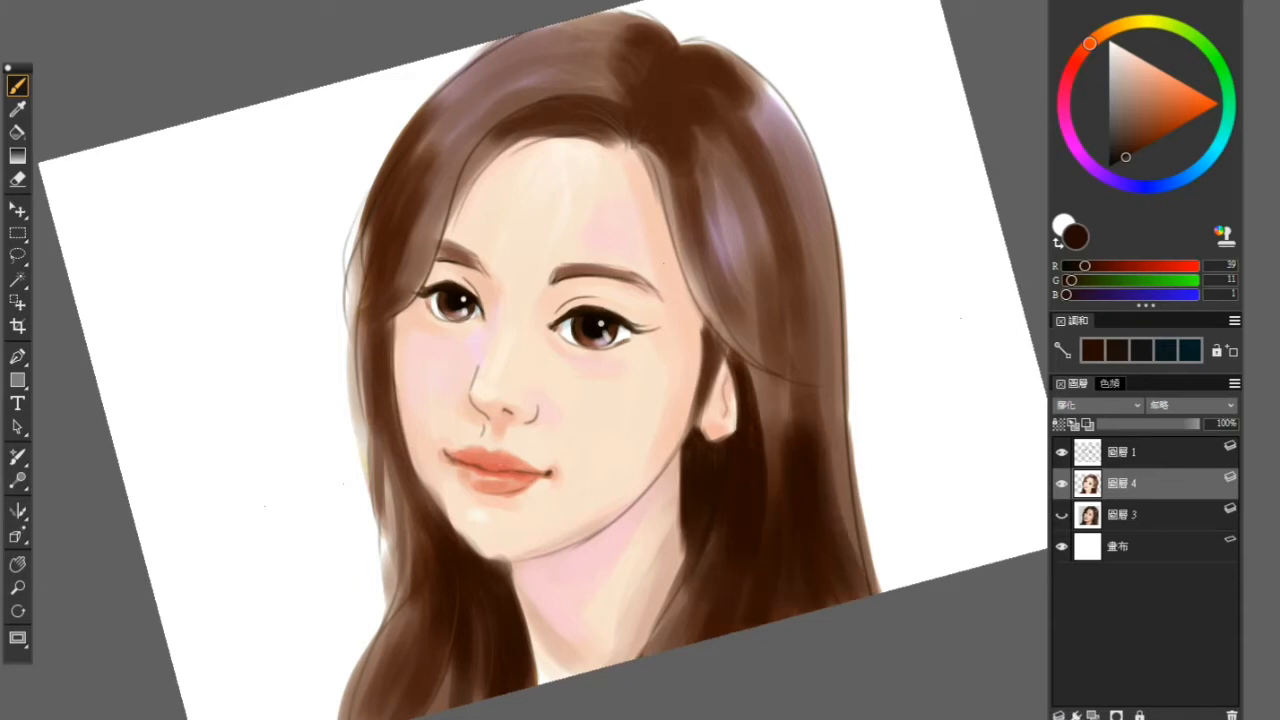
left_click_drag(485, 600, 482, 686)
left_click_drag(527, 638, 538, 686)
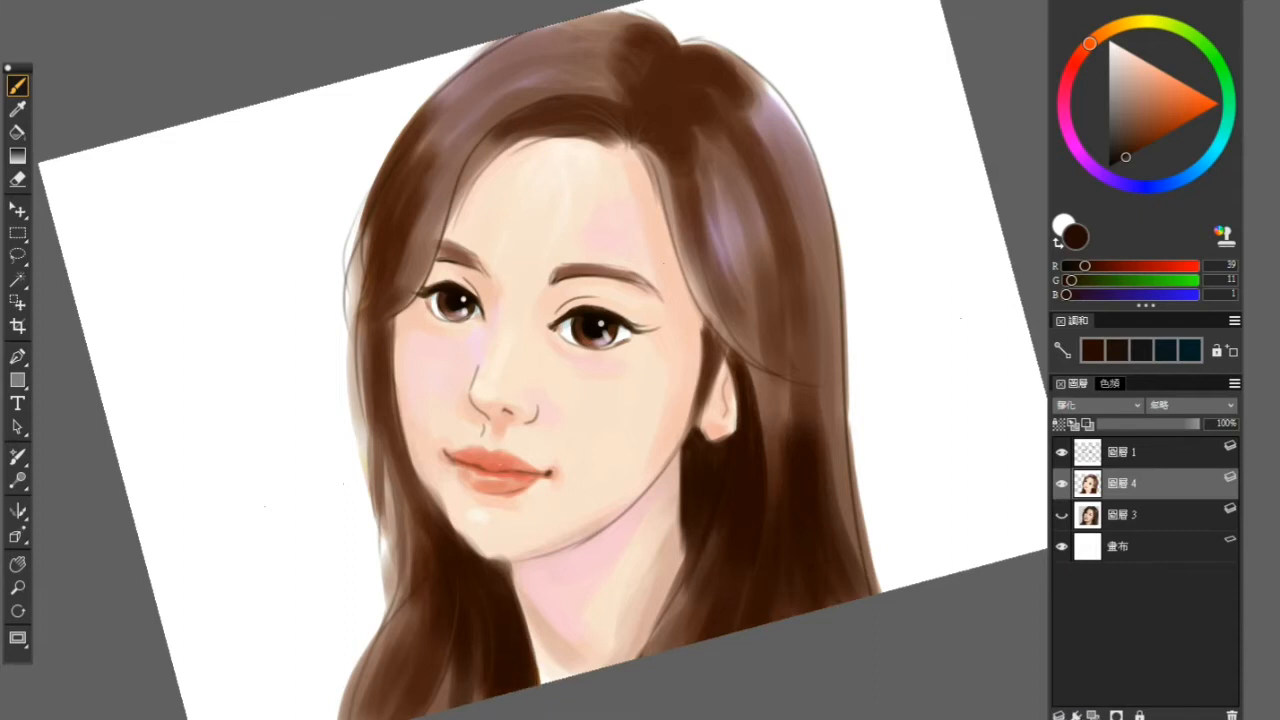
Step: Darken the left-hand hair from the temple down along the cheek and jaw with very dark brown (RGB 39, 11, 1)
mouse_move(388, 322)
left_mouse_down()
mouse_move(394, 432)
mouse_move(400, 271)
mouse_move(382, 306)
left_mouse_up()
left_click_drag(410, 206, 384, 292)
left_click_drag(388, 246, 432, 96)
left_click_drag(424, 168, 418, 222)
left_click_drag(380, 295, 384, 427)
mouse_move(389, 317)
left_mouse_down()
mouse_move(414, 495)
mouse_move(460, 542)
left_mouse_up()
mouse_move(412, 462)
left_mouse_down()
mouse_move(441, 508)
mouse_move(431, 501)
mouse_move(438, 530)
left_mouse_up()
Step: Paint very dark brown (RGB 39, 11, 1) shadows on the hair at the parting, above the forehead
mouse_move(614, 134)
left_mouse_down()
mouse_move(567, 118)
mouse_move(630, 128)
mouse_move(624, 110)
left_mouse_up()
mouse_move(604, 67)
left_mouse_down()
mouse_move(634, 114)
mouse_move(644, 108)
left_mouse_up()
left_click_drag(576, 70, 618, 100)
left_click_drag(620, 56, 650, 100)
left_click_drag(638, 48, 670, 80)
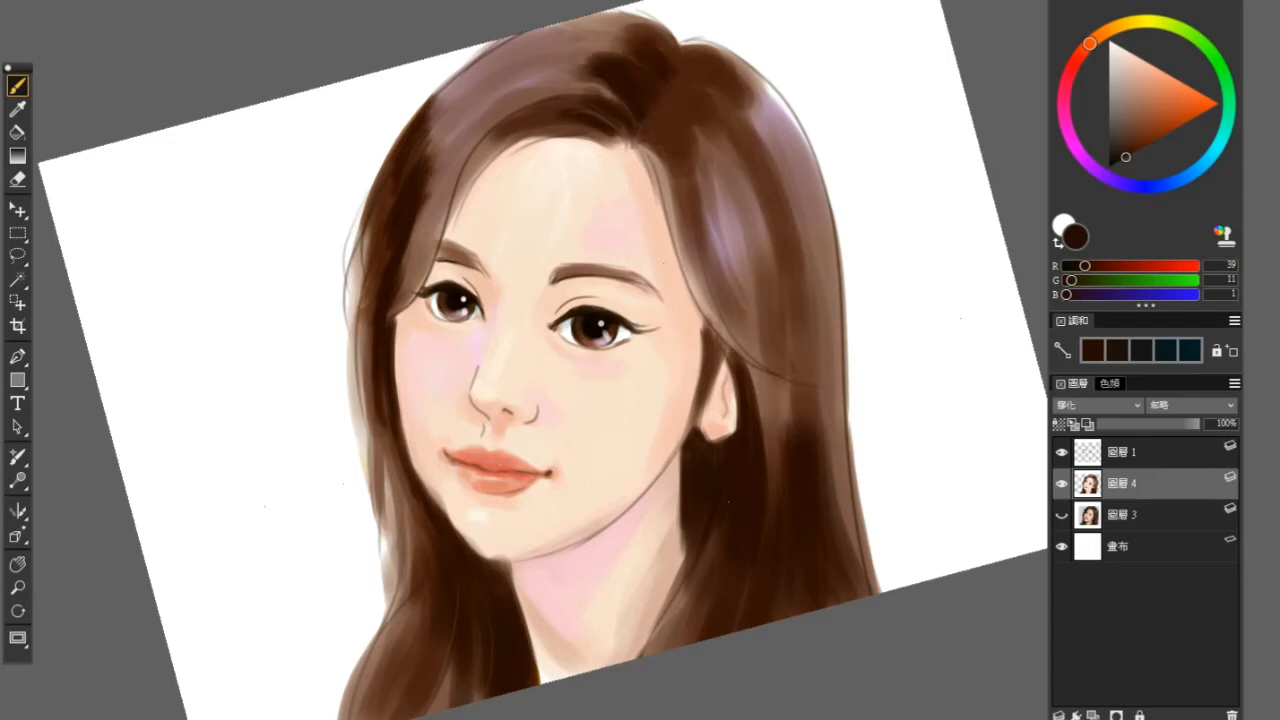
Step: Blend the crown hair left of the parting with dark brown sampled from the hair beside the parting
left_click(592, 72, "alt")
mouse_move(570, 74)
left_mouse_down()
mouse_move(612, 86)
mouse_move(532, 98)
left_mouse_up()
left_click_drag(592, 48, 504, 102)
mouse_move(616, 24)
left_mouse_down()
mouse_move(526, 58)
mouse_move(542, 48)
left_mouse_up()
left_click_drag(572, 78, 522, 104)
left_click_drag(596, 88, 631, 117)
Step: Darken the top of the head and the hair right of the parting with sampled very dark brown (RGB 44, 14, 1)
left_click(622, 104, "alt")
left_click_drag(628, 36, 646, 58)
mouse_move(614, 16)
left_mouse_down()
mouse_move(680, 44)
mouse_move(666, 34)
left_mouse_up()
mouse_move(682, 66)
left_mouse_down()
mouse_move(712, 98)
mouse_move(664, 160)
left_mouse_up()
mouse_move(656, 148)
left_mouse_down()
mouse_move(696, 186)
mouse_move(694, 204)
left_mouse_up()
mouse_move(706, 112)
left_mouse_down()
mouse_move(724, 130)
mouse_move(734, 122)
left_mouse_up()
mouse_move(718, 52)
left_mouse_down()
mouse_move(768, 96)
mouse_move(716, 148)
left_mouse_up()
left_click_drag(740, 136, 696, 174)
left_click_drag(772, 86, 744, 132)
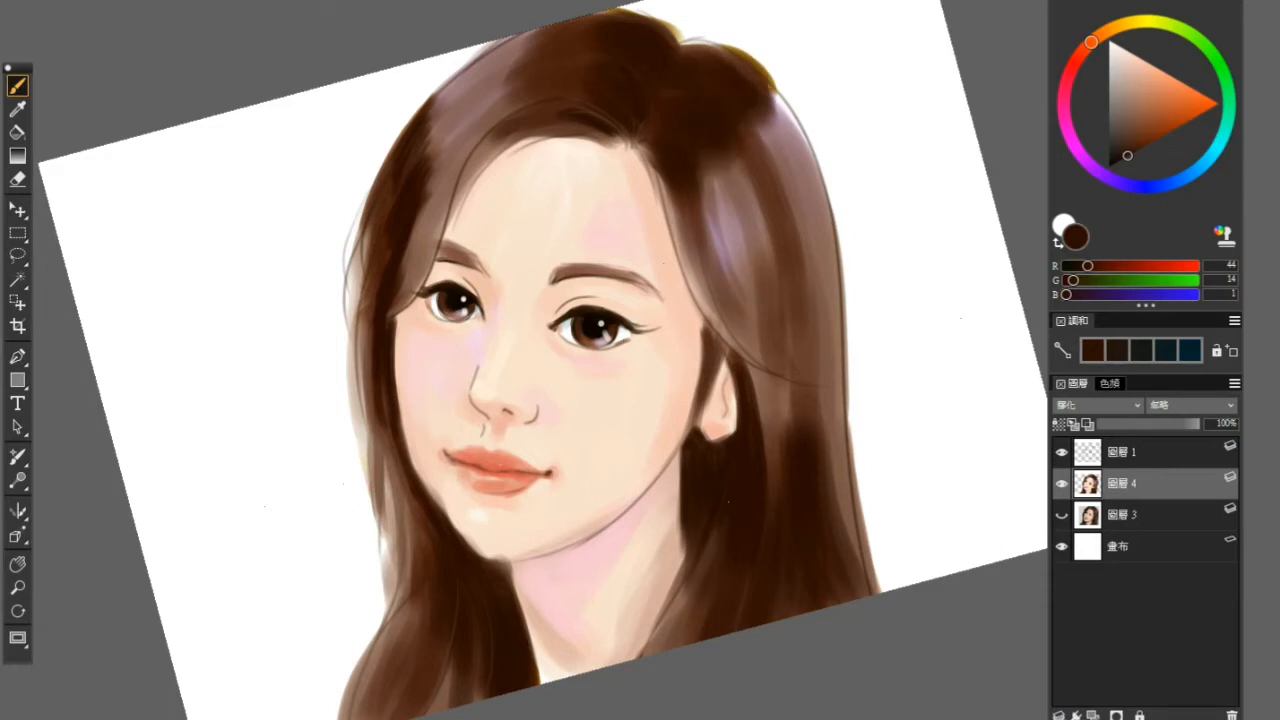
Step: Blend the upper-left crown and the fringe down to the temple with sampled brown (RGB 78, 37, 21)
left_click(544, 68, "alt")
left_click_drag(520, 48, 468, 98)
left_click_drag(526, 38, 462, 118)
left_click_drag(516, 86, 468, 138)
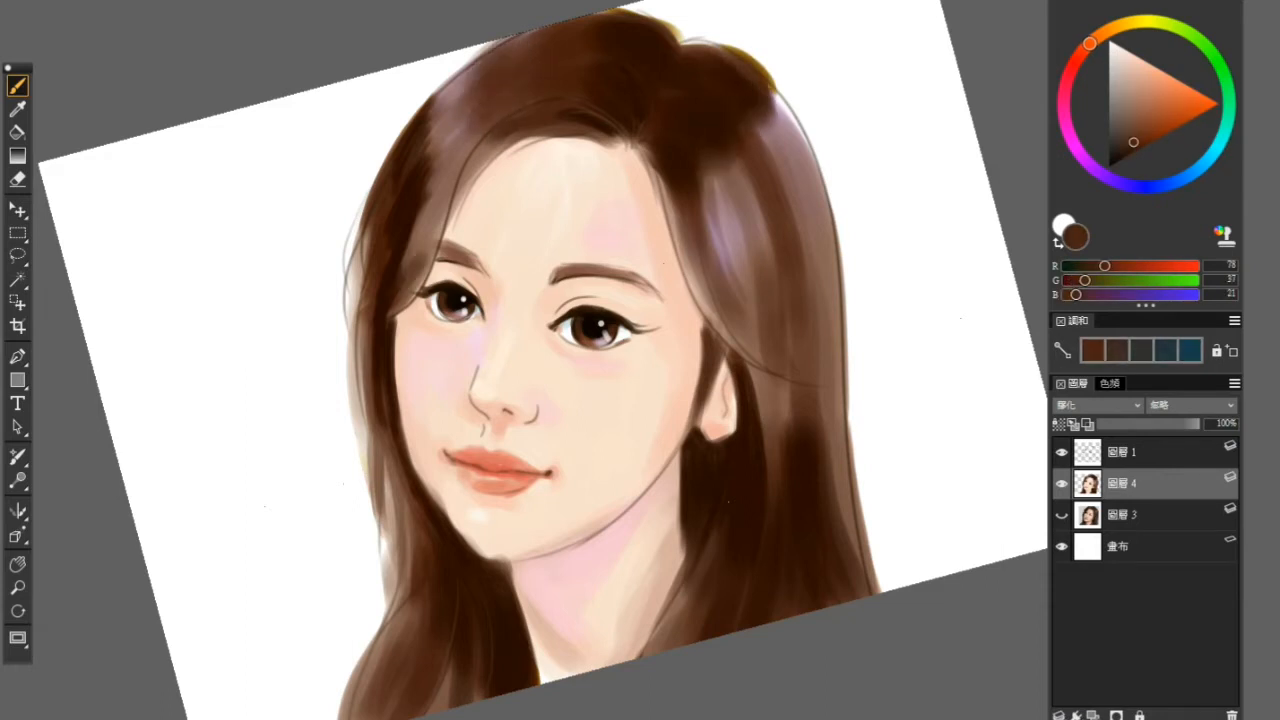
left_click_drag(440, 228, 414, 294)
left_click_drag(434, 206, 408, 290)
left_click_drag(448, 180, 412, 288)
mouse_move(480, 140)
left_mouse_down()
mouse_move(442, 216)
mouse_move(454, 206)
left_mouse_up()
mouse_move(498, 146)
left_mouse_down()
mouse_move(442, 264)
mouse_move(386, 326)
left_mouse_up()
Step: Paint light pinkish-purple (RGB 234, 184, 244) highlights on the upper left-hand hair and its outer contour
left_click(1082, 156)
left_click(1133, 60)
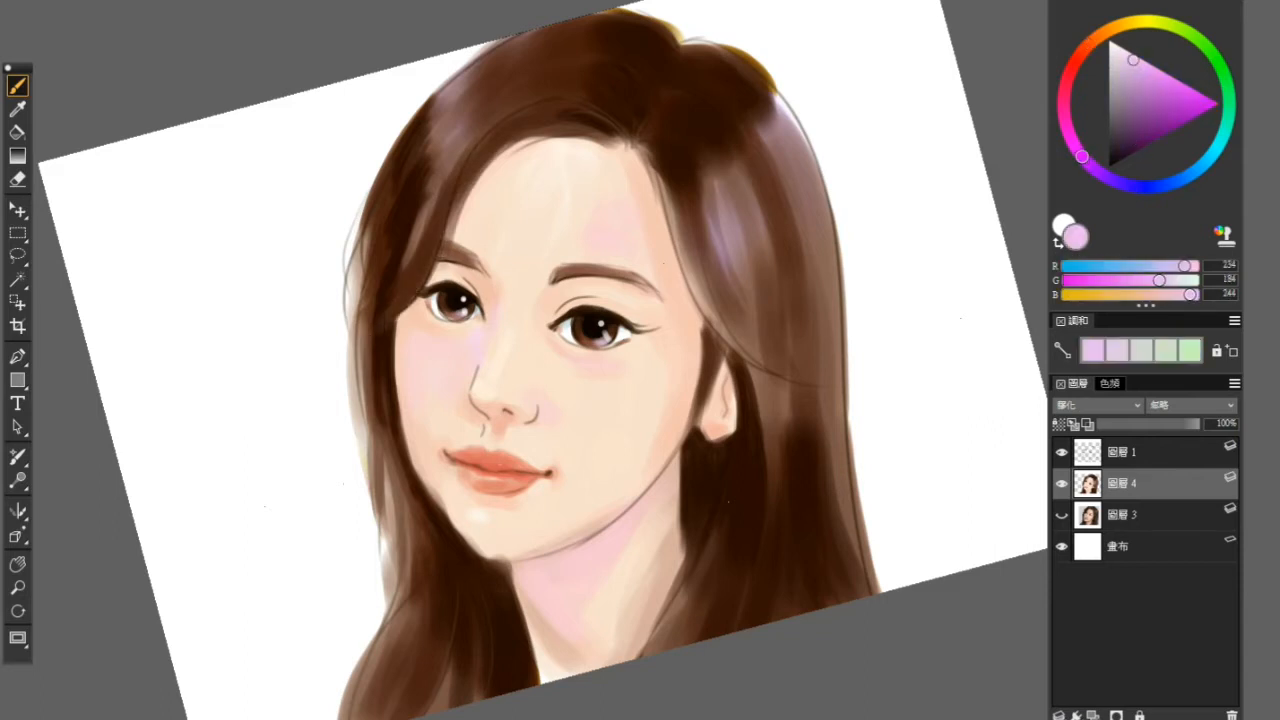
left_click_drag(434, 106, 522, 40)
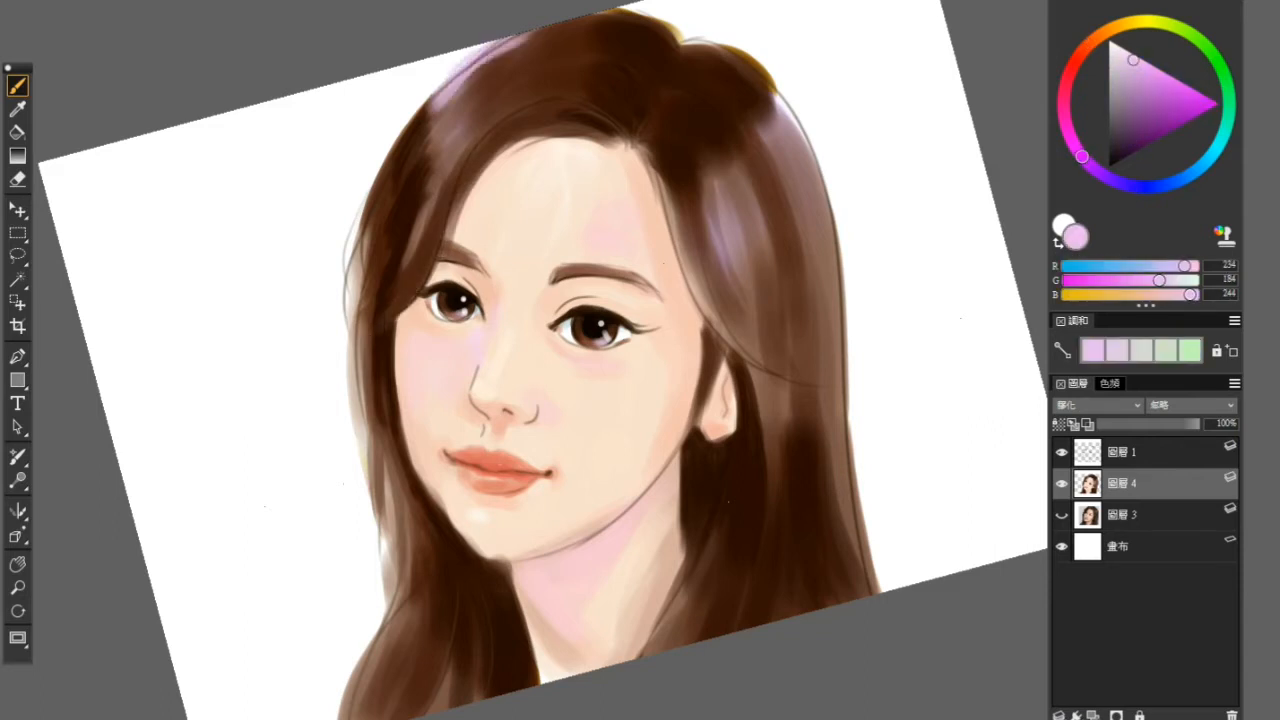
mouse_move(462, 86)
left_mouse_down()
mouse_move(430, 130)
mouse_move(450, 140)
mouse_move(424, 194)
left_mouse_up()
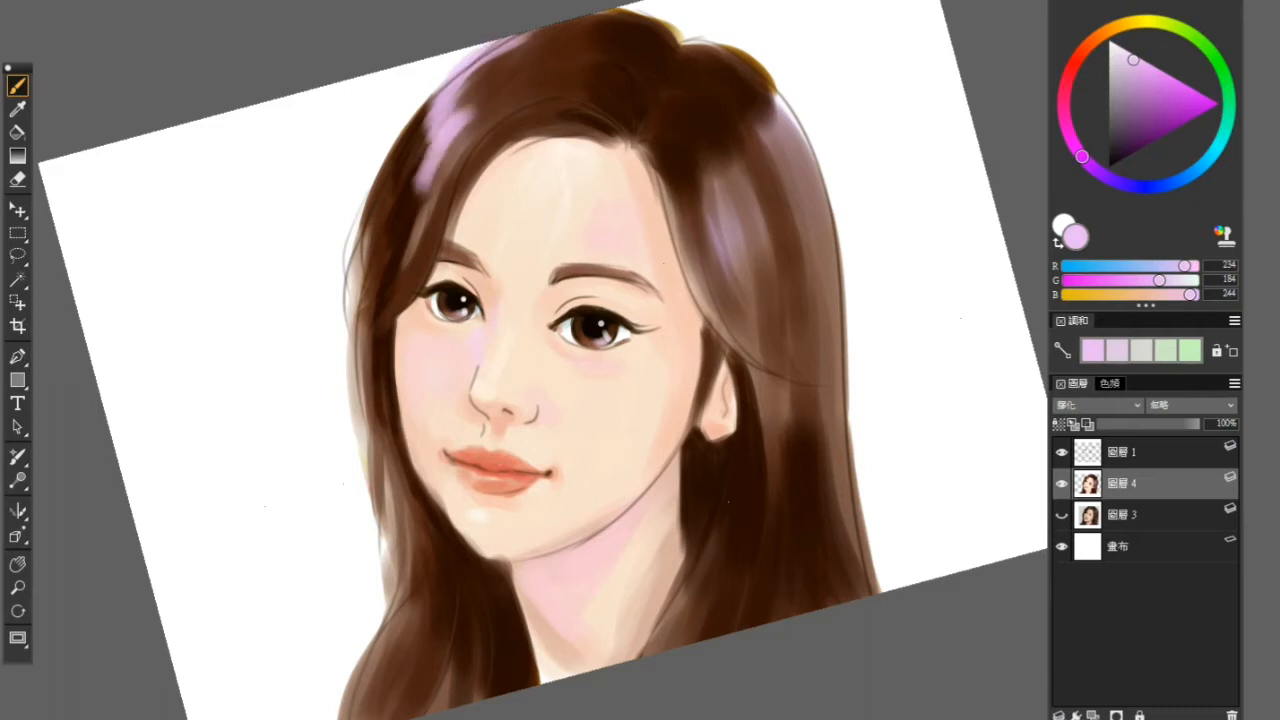
mouse_move(458, 134)
left_mouse_down()
mouse_move(420, 208)
mouse_move(442, 184)
left_mouse_up()
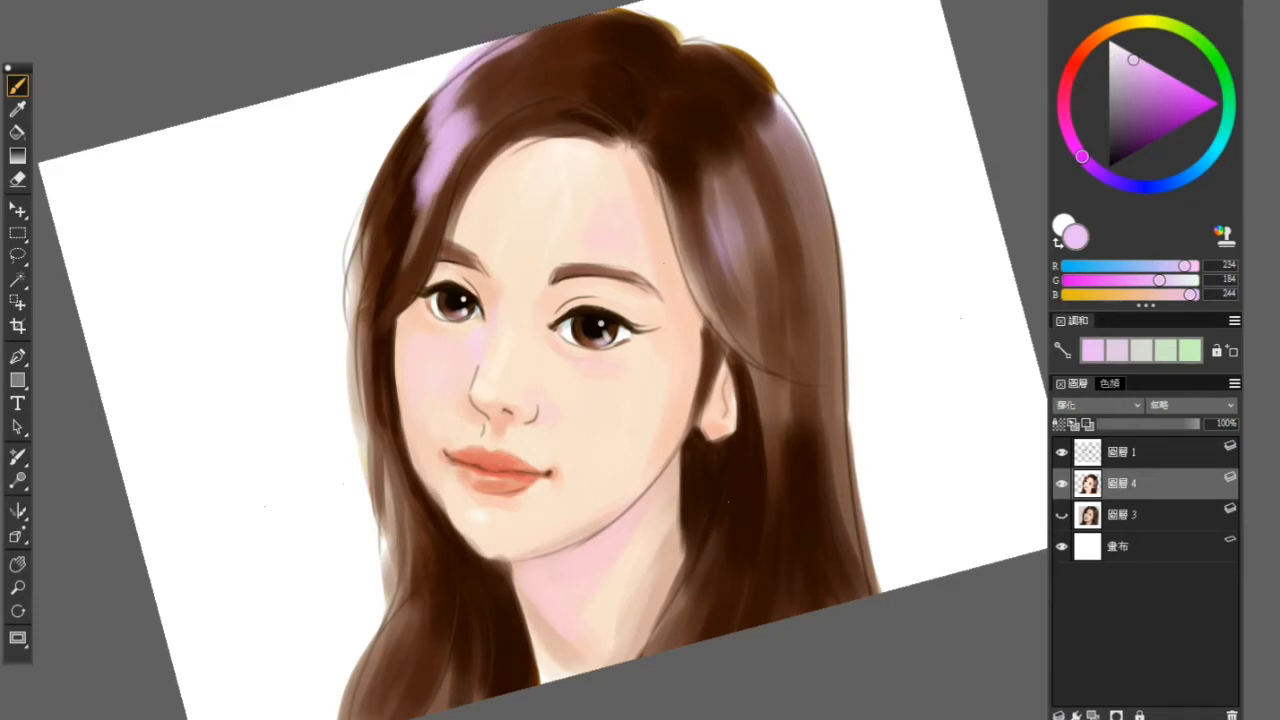
Step: Paint light pinkish-purple (RGB 234, 184, 244) highlights across the upper right-hand hair and down its outer edge
left_click_drag(710, 198, 726, 272)
left_click_drag(734, 154, 718, 216)
left_click_drag(740, 154, 743, 200)
left_click_drag(750, 152, 758, 198)
mouse_move(769, 125)
left_mouse_down()
mouse_move(762, 190)
mouse_move(766, 165)
left_mouse_up()
left_click_drag(774, 106, 806, 188)
mouse_move(799, 135)
left_mouse_down()
mouse_move(812, 246)
mouse_move(754, 176)
mouse_move(822, 256)
left_mouse_up()
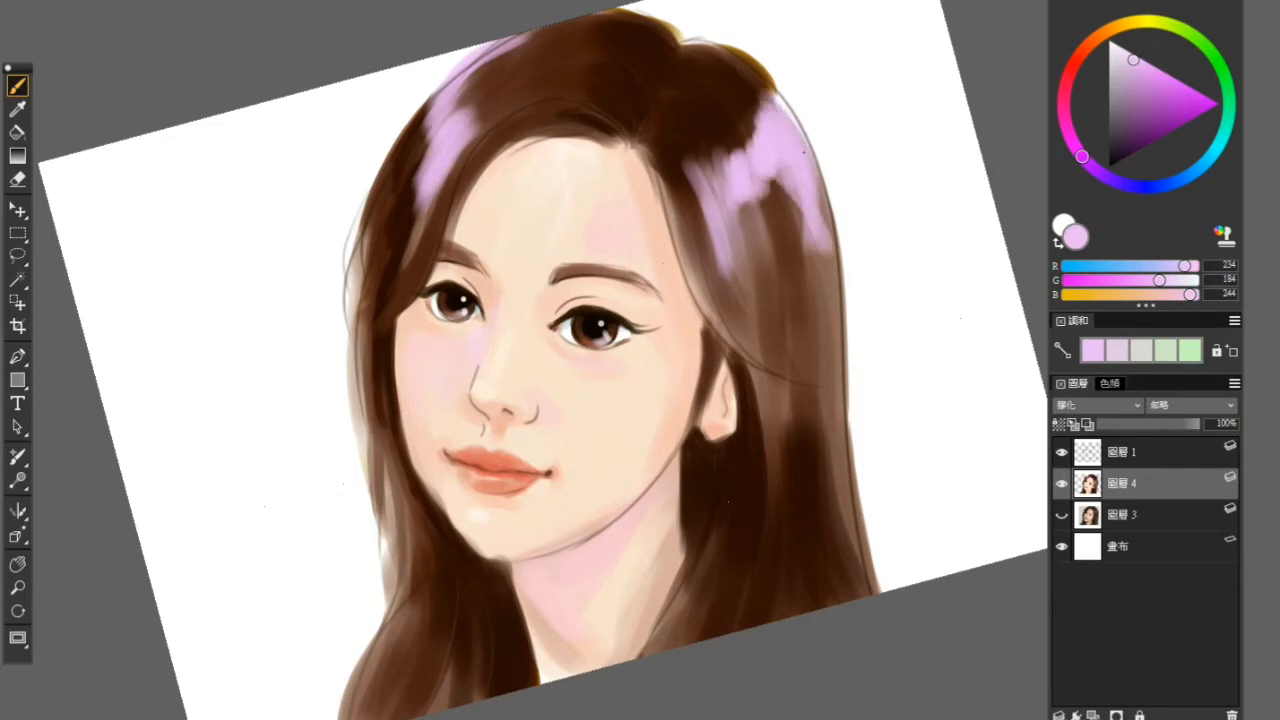
left_click_drag(812, 164, 834, 268)
mouse_move(780, 72)
left_mouse_down()
mouse_move(826, 182)
mouse_move(840, 390)
left_mouse_up()
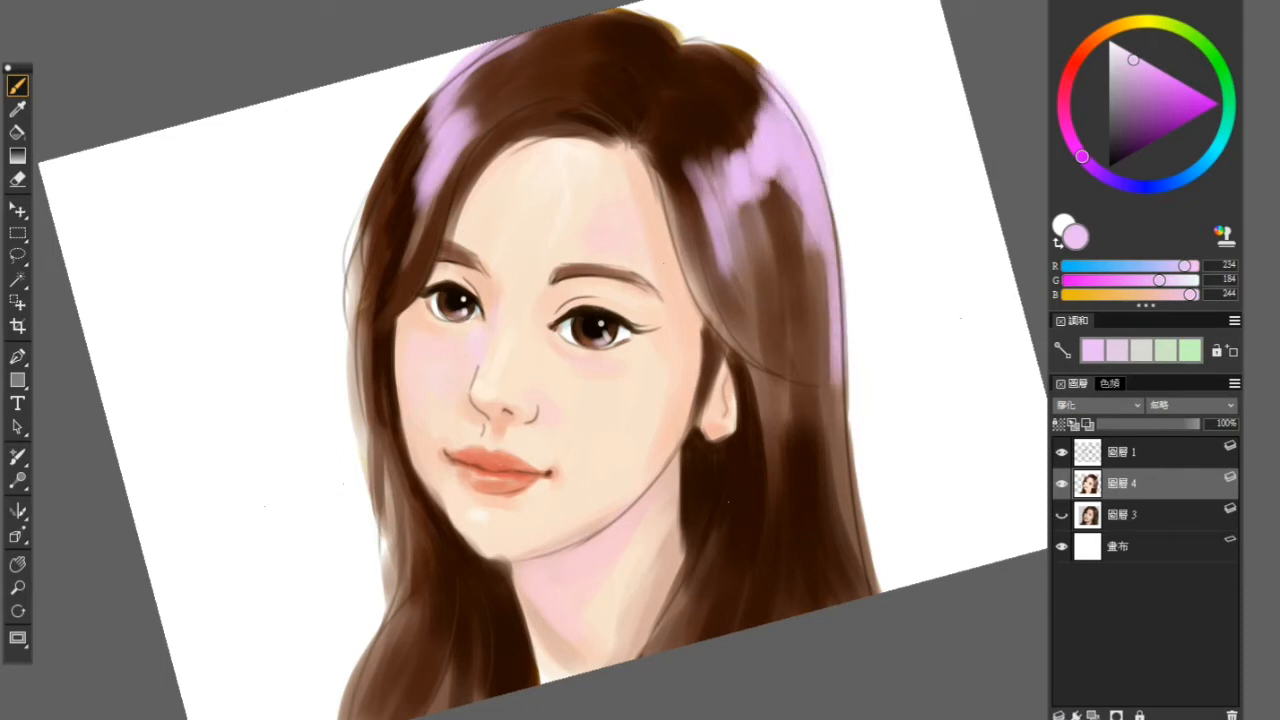
Step: Add a light pinkish-purple (RGB 234, 184, 244) rim along the left-hand outer edge of the hair
mouse_move(362, 270)
left_mouse_down()
mouse_move(352, 424)
mouse_move(392, 614)
left_mouse_up()
mouse_move(396, 494)
left_mouse_down()
mouse_move(378, 632)
mouse_move(348, 704)
left_mouse_up()
left_click_drag(364, 628, 340, 718)
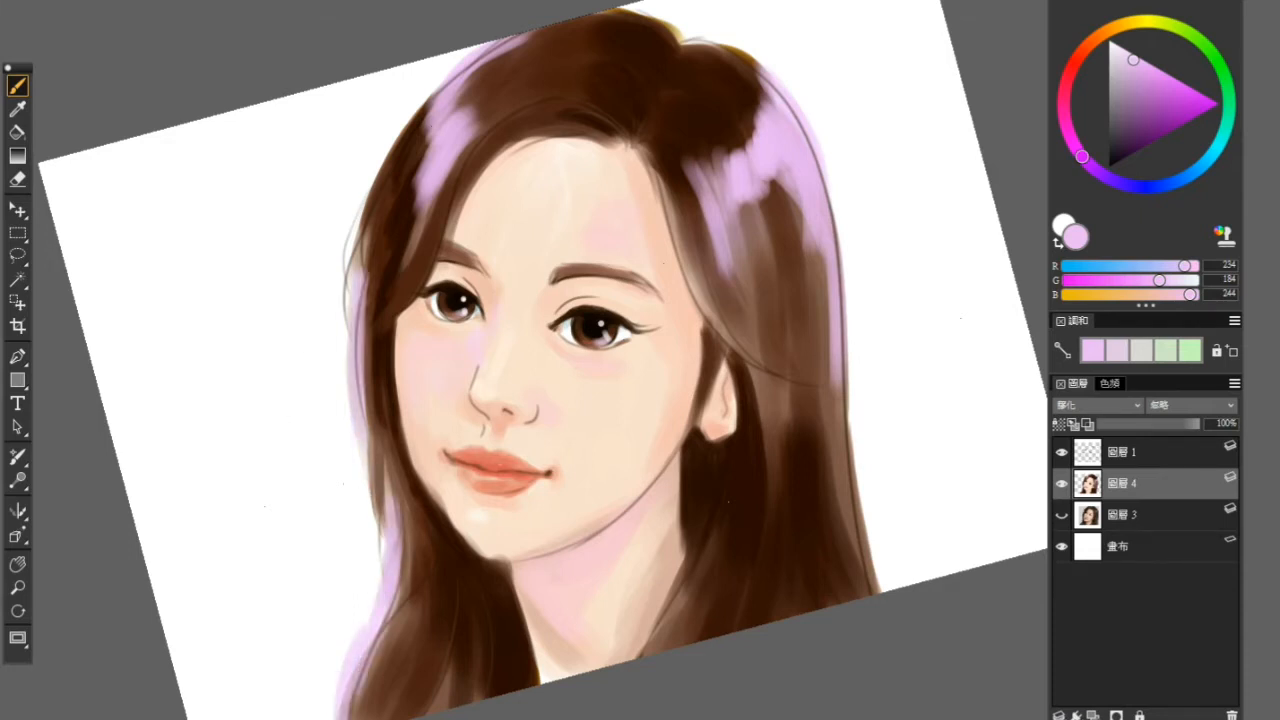
Step: Paint the background beside the left-hand hair with broad light pinkish-purple (RGB 234, 184, 244) strokes
mouse_move(440, 84)
left_mouse_down()
mouse_move(336, 164)
mouse_move(306, 380)
left_mouse_up()
mouse_move(378, 160)
left_mouse_down()
mouse_move(338, 450)
mouse_move(334, 654)
left_mouse_up()
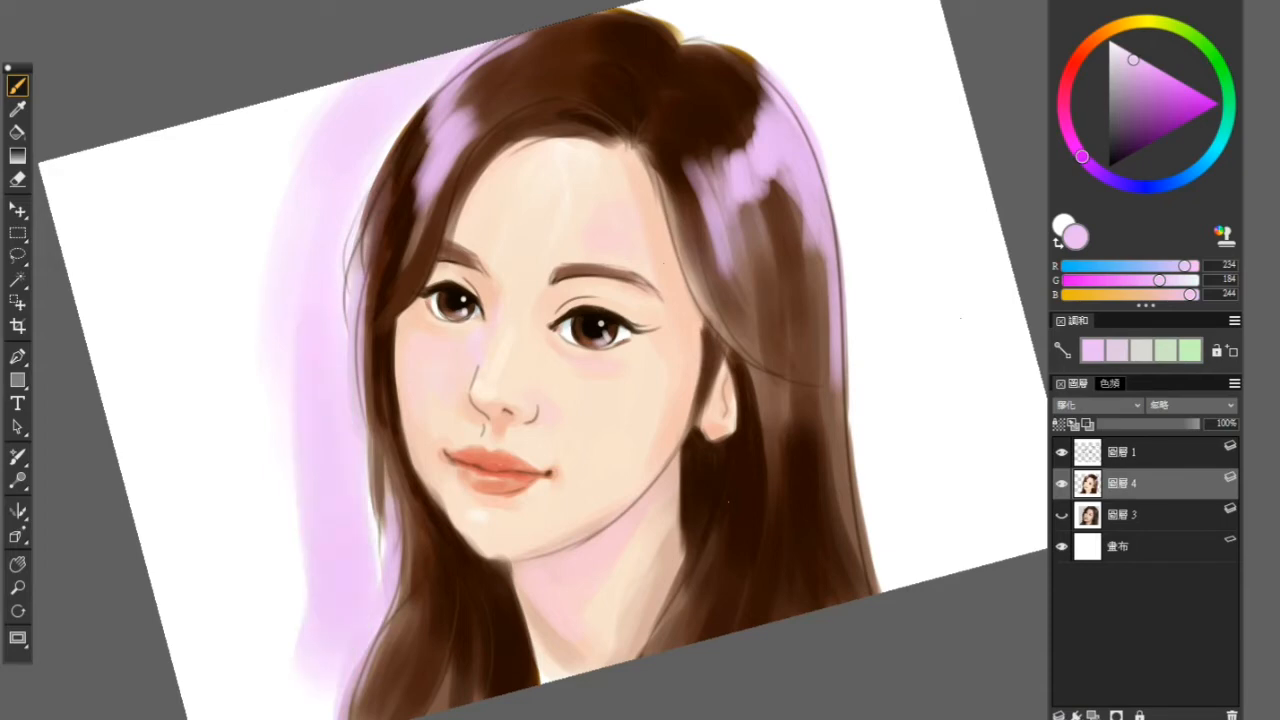
left_click_drag(306, 112, 238, 335)
left_click_drag(328, 190, 276, 478)
Step: Paint the outer left-hand background with broad greyish-purple (RGB 196, 168, 202) strokes
left_click(1122, 74)
left_click_drag(294, 106, 220, 240)
left_click_drag(228, 122, 160, 276)
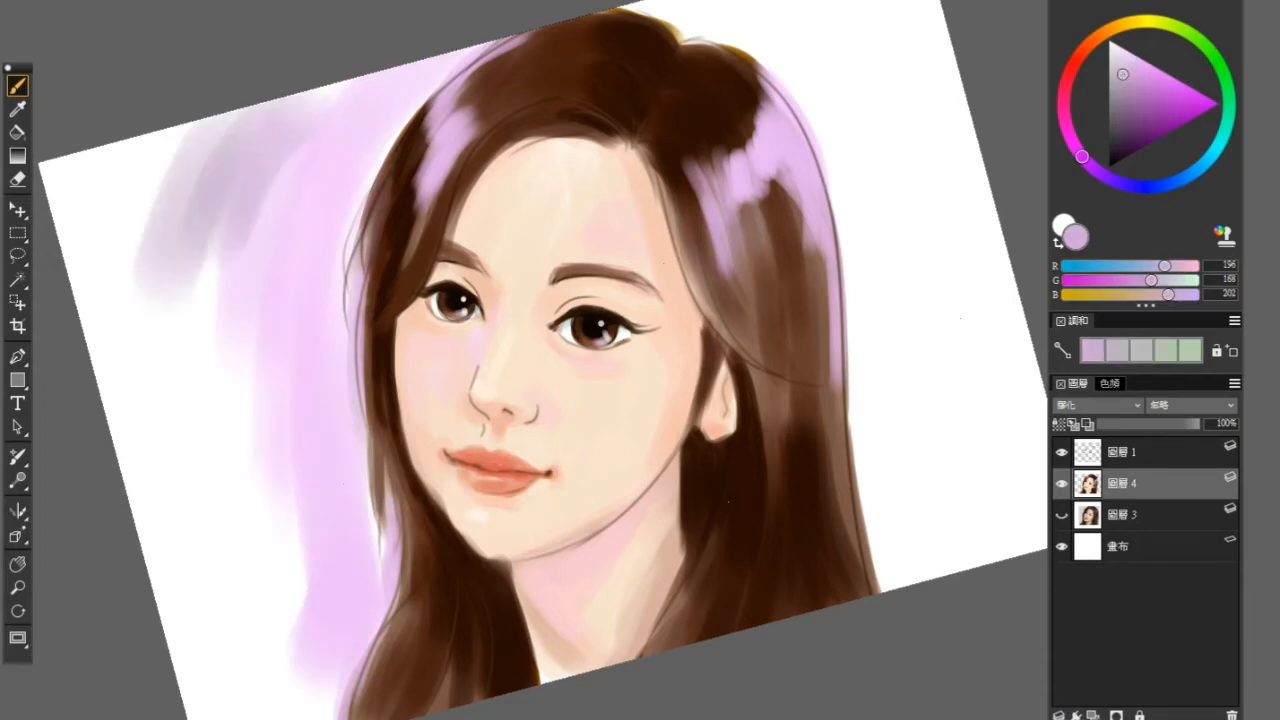
left_click_drag(140, 148, 104, 380)
mouse_move(202, 130)
left_mouse_down()
mouse_move(160, 260)
mouse_move(136, 424)
left_mouse_up()
mouse_move(110, 154)
left_mouse_down()
mouse_move(66, 236)
mouse_move(72, 296)
left_mouse_up()
left_click_drag(258, 130, 190, 690)
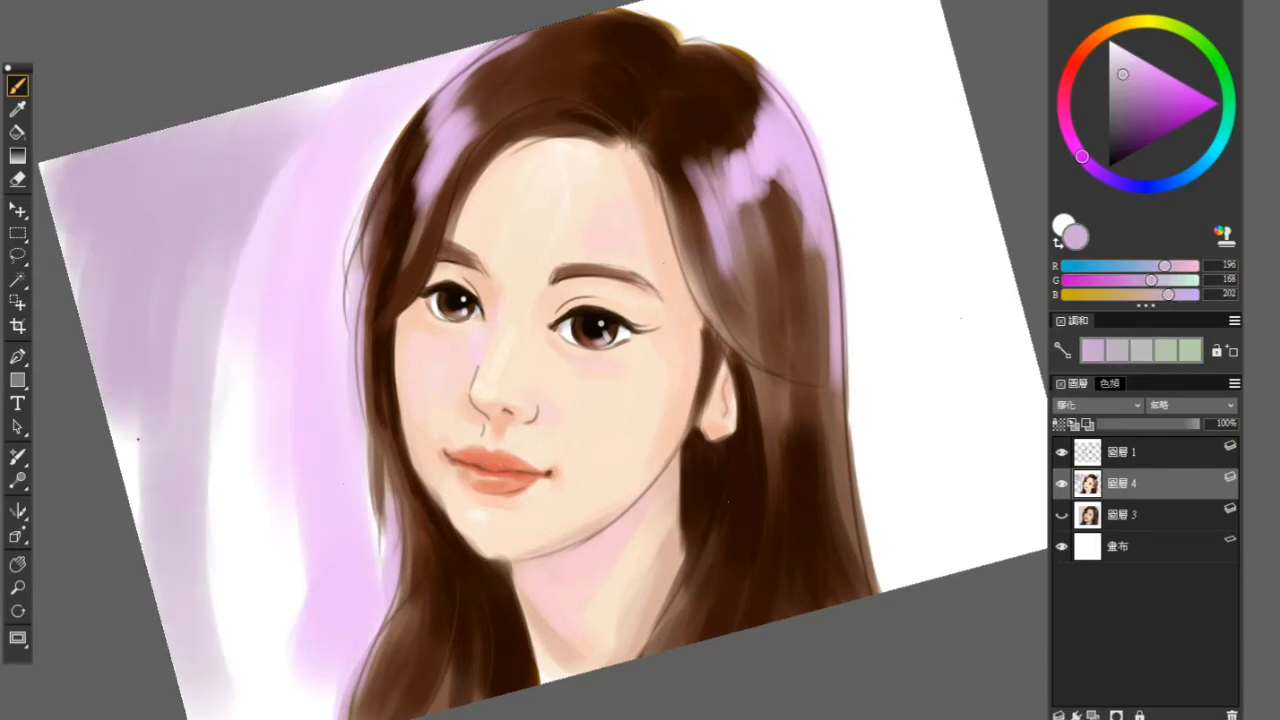
Step: Fill the remaining white gaps in the left-hand background with greyish purple (RGB 196, 168, 202)
left_click_drag(138, 439, 172, 640)
left_click_drag(268, 286, 220, 690)
left_click_drag(284, 550, 270, 700)
left_click_drag(322, 655, 298, 712)
left_click_drag(186, 306, 180, 376)
left_click_drag(120, 402, 136, 510)
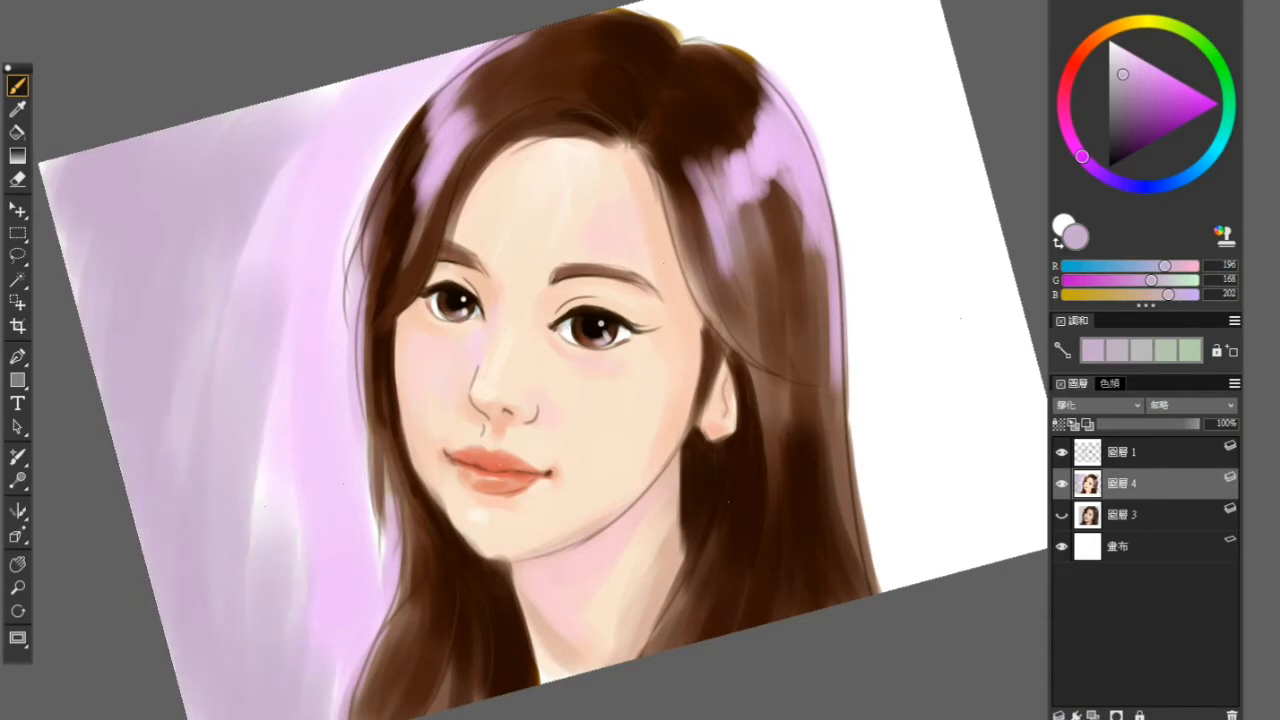
Step: Paint the upper right-hand background around the crown with broad greyish-purple (RGB 196, 168, 202) strokes
mouse_move(664, 22)
left_mouse_down()
mouse_move(740, 8)
mouse_move(768, 20)
left_mouse_up()
mouse_move(640, 8)
left_mouse_down()
mouse_move(676, 28)
mouse_move(812, 46)
mouse_move(760, 46)
left_mouse_up()
mouse_move(830, 36)
left_mouse_down()
mouse_move(806, 86)
mouse_move(815, 150)
left_mouse_up()
left_click_drag(910, 15, 845, 150)
left_click_drag(862, 10, 842, 50)
left_click_drag(815, 105, 862, 215)
left_click_drag(930, 25, 868, 275)
left_click_drag(935, 150, 875, 370)
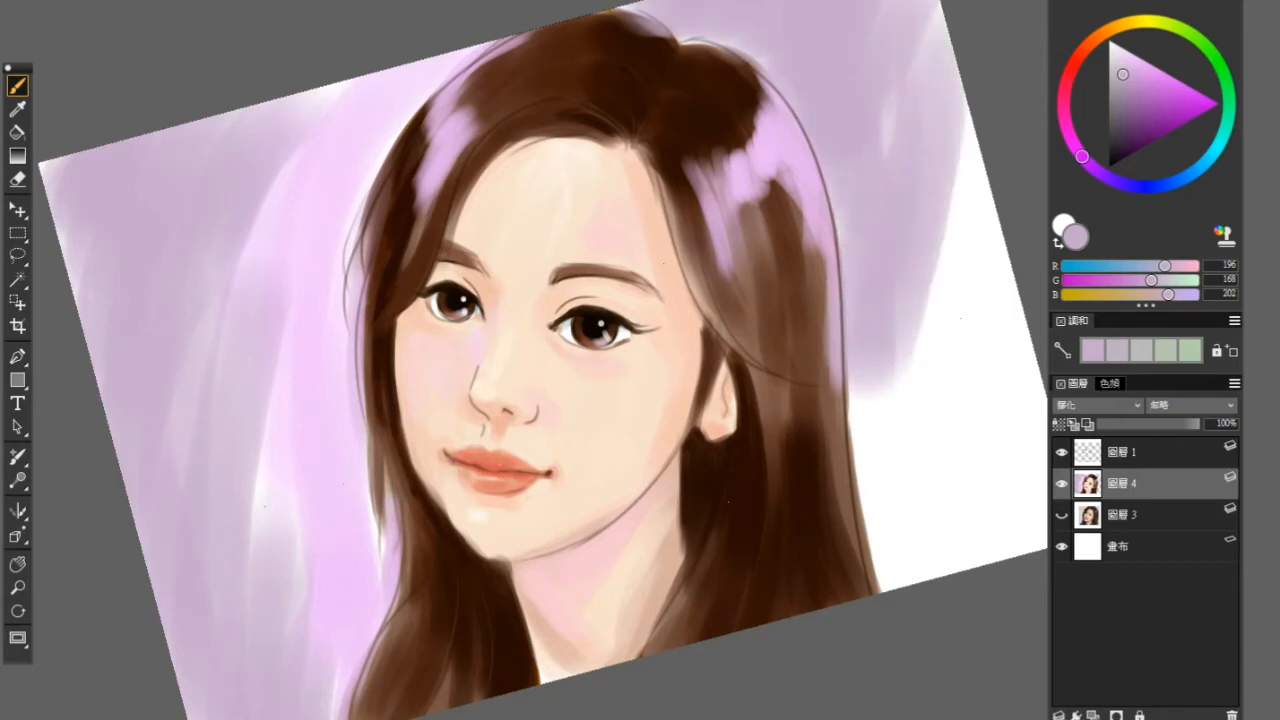
Step: Fill the remaining white of the right-hand background with greyish purple (RGB 196, 168, 202) down to the canvas edge
left_click_drag(842, 312, 880, 460)
left_click_drag(915, 310, 872, 590)
left_click_drag(925, 285, 905, 580)
left_click_drag(985, 215, 925, 415)
left_click_drag(960, 95, 915, 310)
left_click_drag(965, 360, 945, 530)
left_click_drag(1020, 350, 975, 565)
left_click_drag(1000, 300, 1005, 370)
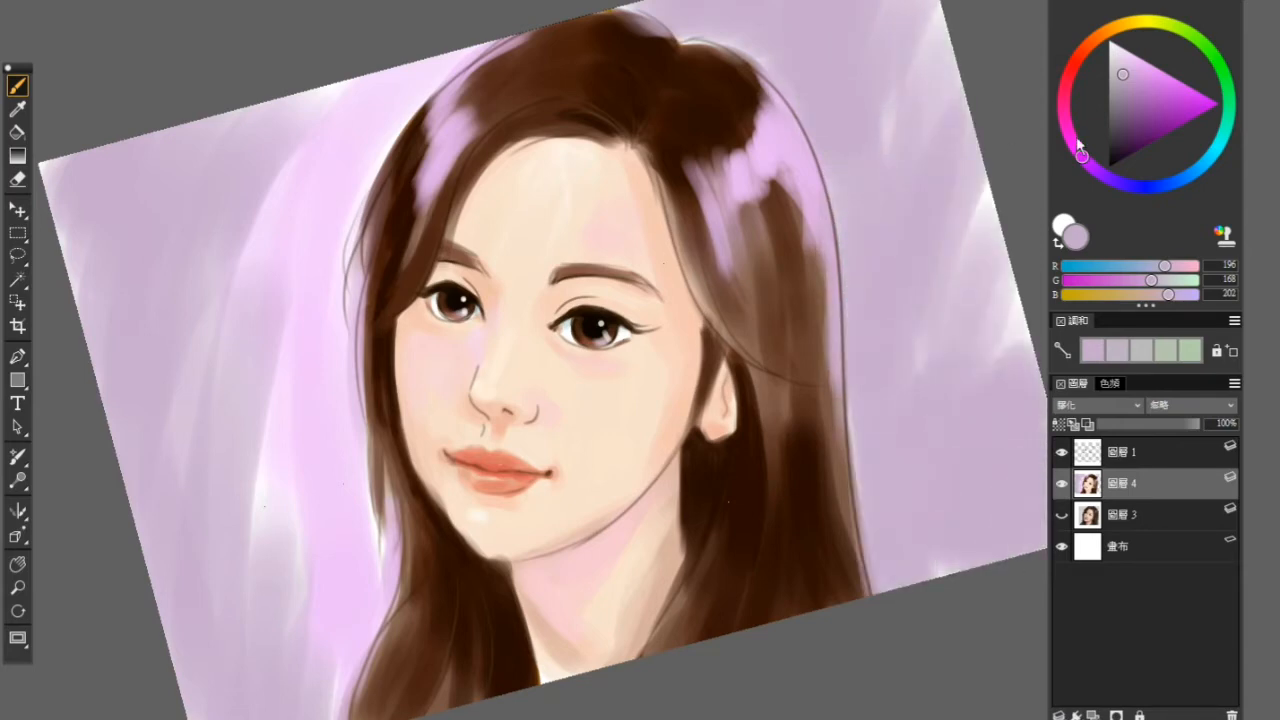
Step: Add pale pinkish-purple (RGB 250, 218, 255) streaks across the right-hand background
left_click(1122, 50)
mouse_move(835, 12)
left_mouse_down()
mouse_move(890, 4)
mouse_move(888, 100)
left_mouse_up()
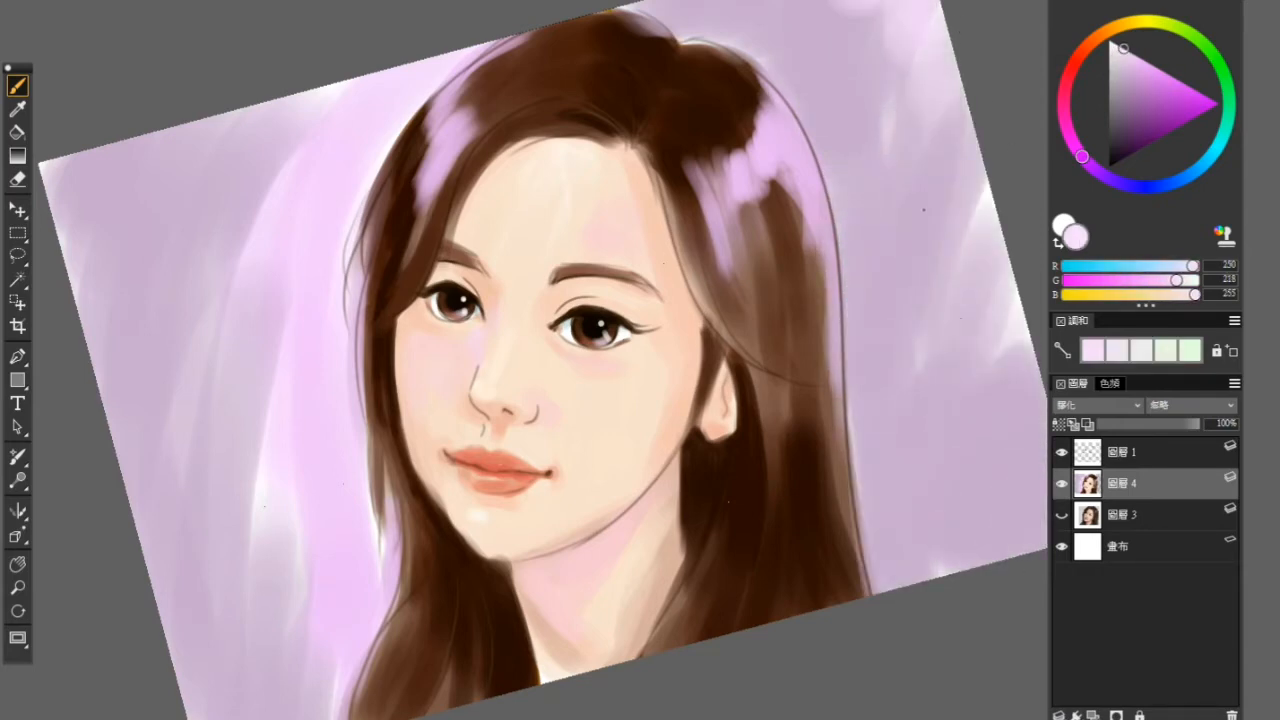
left_click_drag(985, 105, 900, 330)
left_click_drag(1018, 270, 955, 408)
Step: Lighten the left-hand background alongside the hair with pale pinkish-purple (RGB 250, 218, 255) strokes
left_click_drag(381, 102, 321, 190)
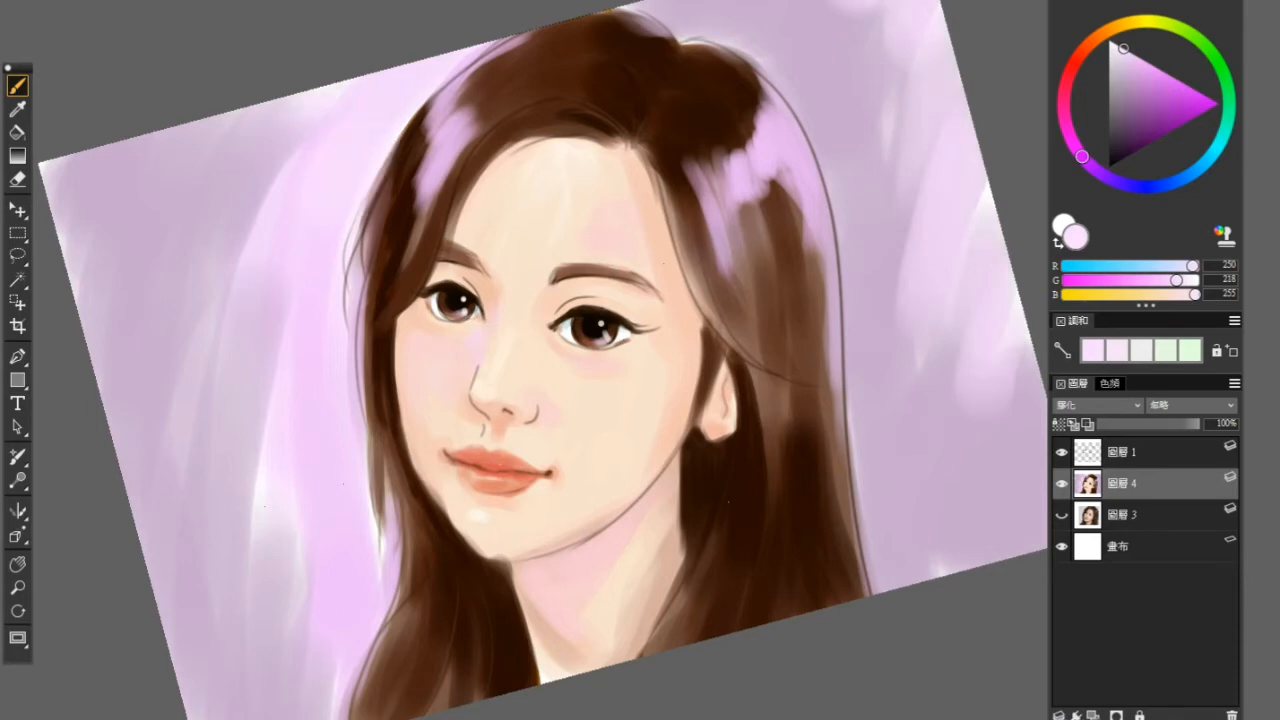
mouse_move(525, 35)
left_mouse_down()
mouse_move(402, 142)
mouse_move(358, 254)
left_mouse_up()
left_click_drag(362, 210, 362, 292)
left_click_drag(381, 180, 370, 213)
left_click_drag(357, 298, 347, 440)
left_click_drag(362, 350, 376, 511)
left_click_drag(366, 520, 372, 604)
left_click_drag(341, 418, 335, 570)
left_click_drag(314, 306, 300, 464)
Step: Brush long pale pinkish-purple (RGB 250, 218, 255) strokes into the lower left-hand background
left_click_drag(276, 526, 266, 636)
left_click_drag(322, 378, 304, 634)
left_click_drag(296, 554, 268, 672)
left_click_drag(314, 650, 266, 716)
Step: Clean up the lower left-hand hair outline and gaps between strands with pale pinkish purple (RGB 250, 218, 255)
left_click_drag(389, 481, 397, 548)
left_click_drag(397, 516, 400, 592)
left_click_drag(386, 468, 389, 518)
left_click_drag(380, 452, 388, 518)
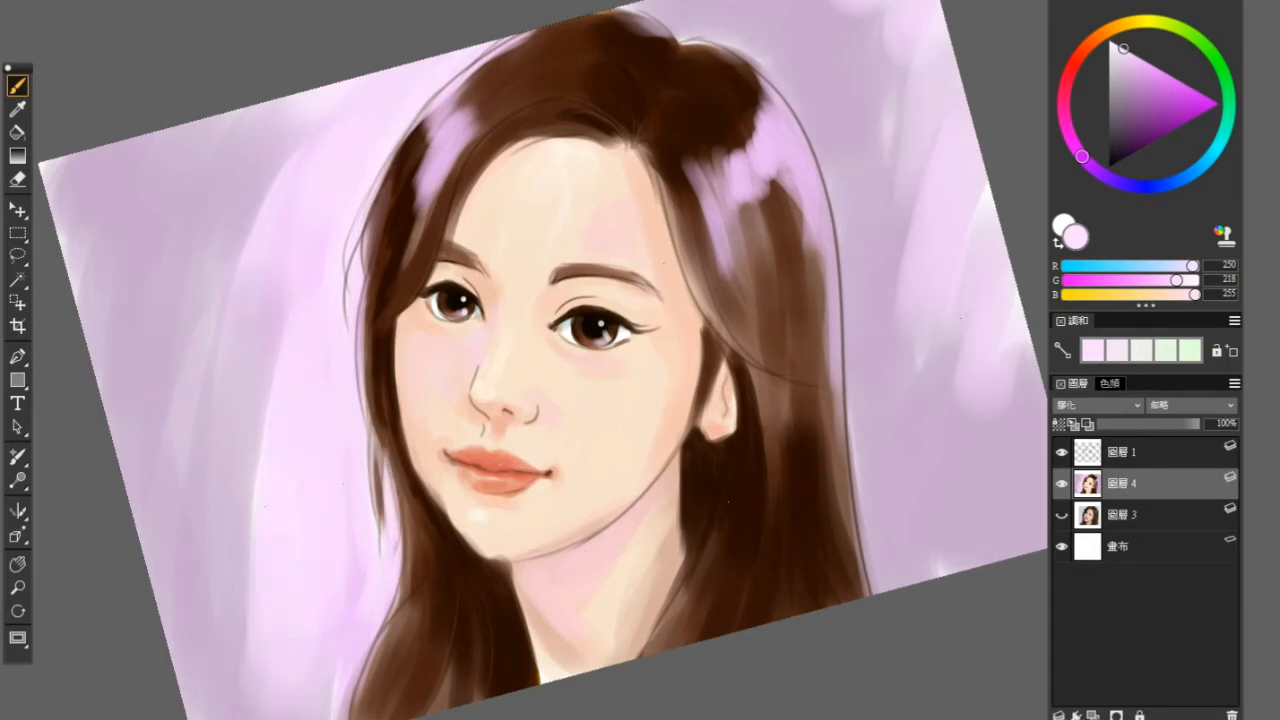
left_click_drag(403, 570, 343, 716)
left_click_drag(363, 665, 344, 716)
left_click_drag(445, 674, 428, 714)
Step: Lighten and widen the highlight on the left-hand hair with pale pinkish purple (RGB 250, 218, 255)
left_click_drag(448, 140, 430, 166)
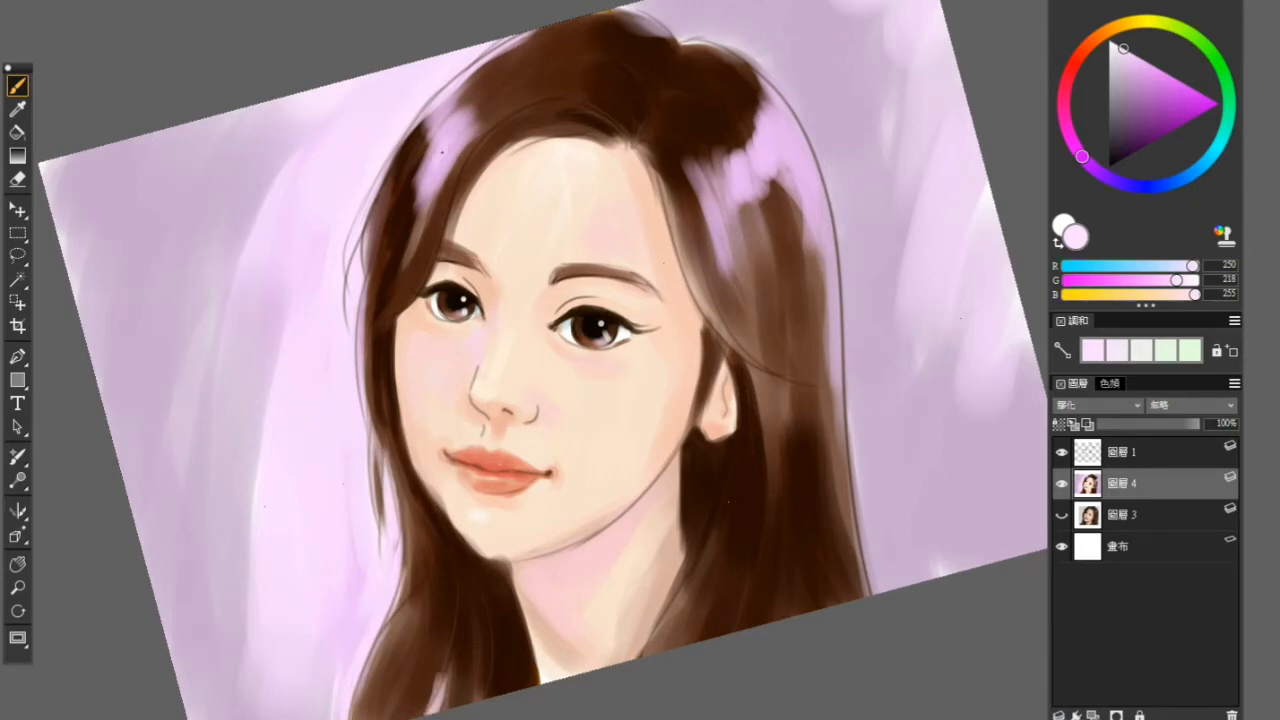
left_click_drag(486, 117, 416, 229)
left_click_drag(444, 183, 410, 249)
left_click_drag(488, 140, 446, 90)
left_click_drag(506, 54, 454, 96)
left_click_drag(444, 102, 382, 170)
left_click_drag(370, 270, 358, 314)
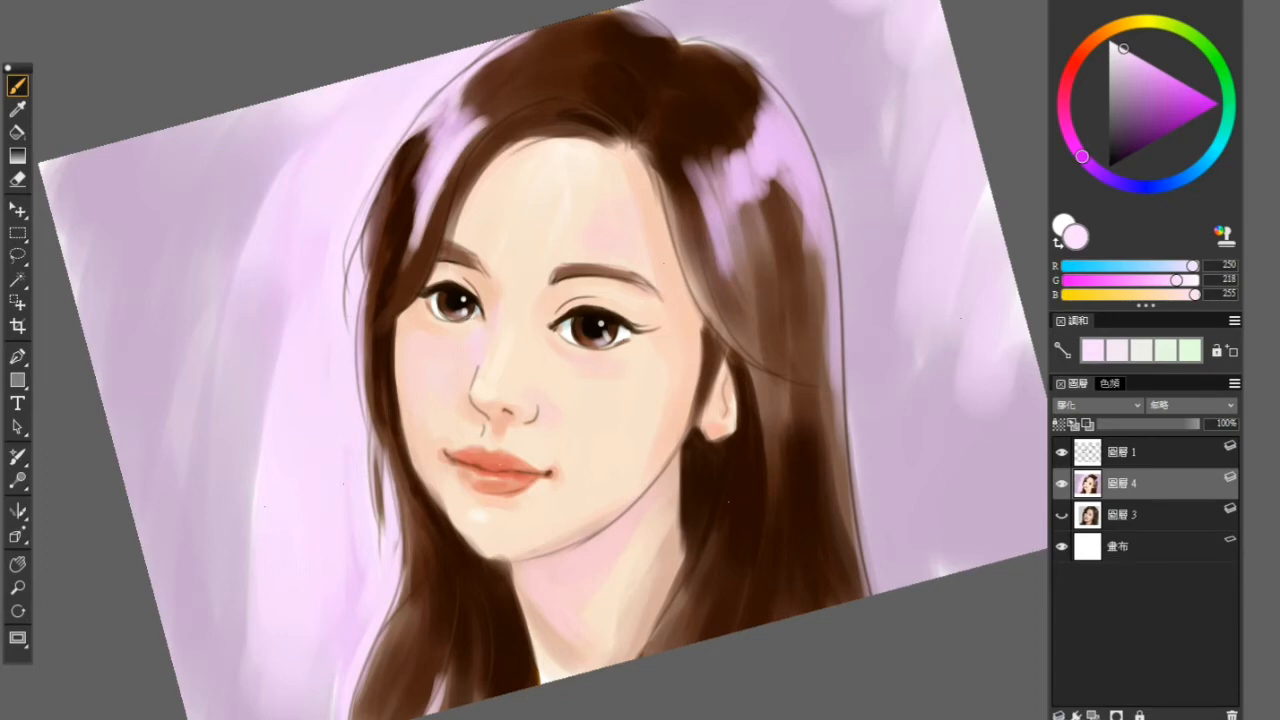
Step: Brighten the inner part of the right-hand hair highlight with pale pinkish-purple (RGB 250, 218, 255) strokes
mouse_move(684, 164)
left_mouse_down()
mouse_move(727, 262)
mouse_move(709, 187)
left_mouse_up()
key("ctrl+z")
key("ctrl+z")
mouse_move(709, 167)
left_mouse_down()
mouse_move(731, 205)
mouse_move(726, 228)
mouse_move(742, 202)
left_mouse_up()
left_click_drag(690, 170, 720, 272)
left_click_drag(702, 214, 744, 292)
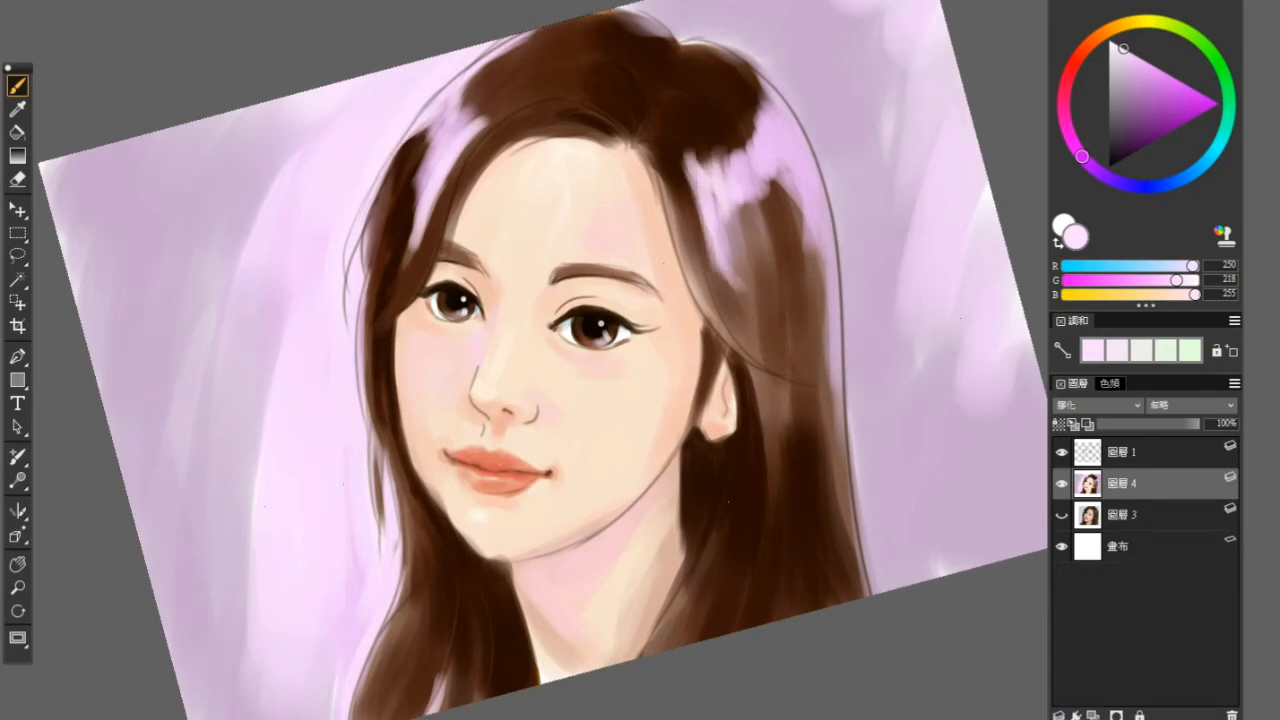
Step: Cover the right-hand hair below the highlight with brown sampled from the crown, down past the ear
left_click(700, 117, "alt")
mouse_move(686, 146)
left_mouse_down()
mouse_move(706, 254)
mouse_move(730, 300)
mouse_move(756, 196)
mouse_move(778, 176)
mouse_move(798, 208)
mouse_move(812, 296)
left_mouse_up()
left_click(585, 80, "alt")
mouse_move(786, 170)
left_mouse_down()
mouse_move(800, 176)
mouse_move(814, 340)
left_mouse_up()
left_click_drag(780, 220, 776, 345)
left_click_drag(760, 234, 768, 360)
mouse_move(736, 292)
left_mouse_down()
mouse_move(772, 370)
mouse_move(776, 452)
left_mouse_up()
left_click_drag(776, 358, 780, 440)
left_click_drag(790, 246, 792, 412)
left_click_drag(780, 212, 820, 430)
left_click_drag(836, 370, 840, 505)
Step: Shade the inner right-hand hair directly below the highlight with very dark purple (RGB 22, 1, 29)
left_click(642, 75, "alt")
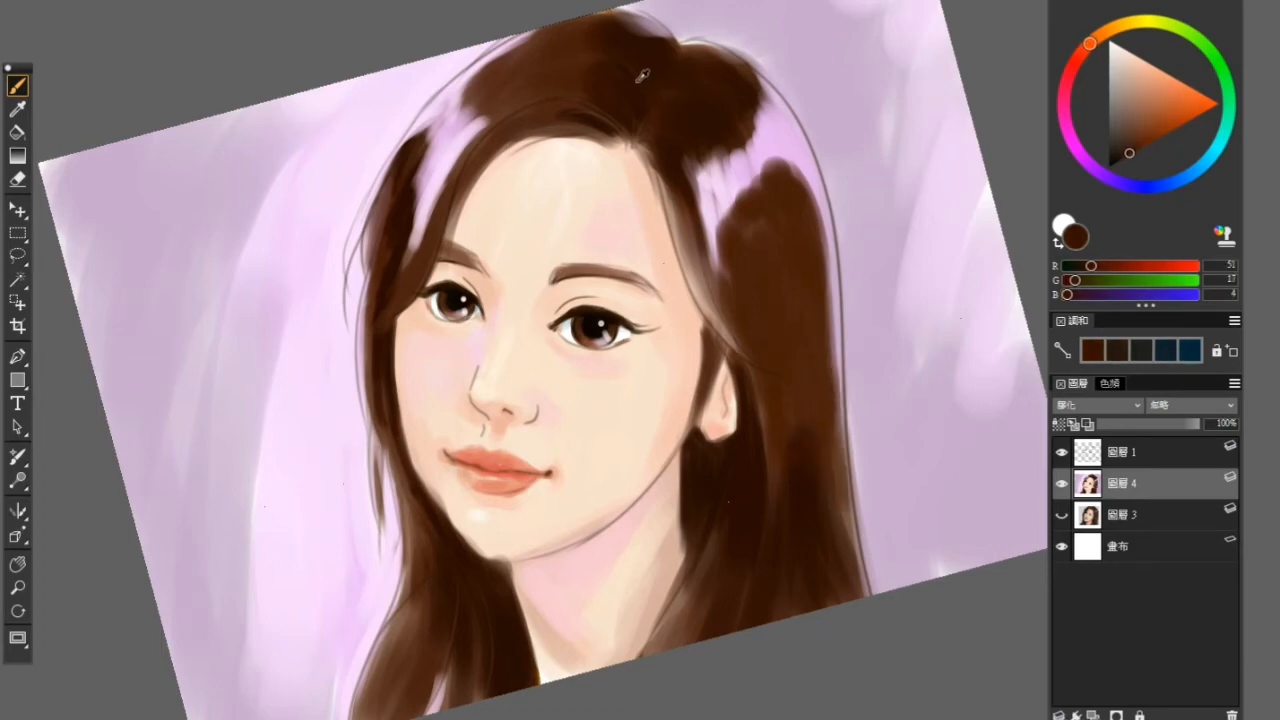
left_click(1086, 160)
left_click(1121, 160)
left_click_drag(722, 222, 722, 298)
mouse_move(736, 198)
left_mouse_down()
mouse_move(724, 218)
mouse_move(750, 188)
left_mouse_up()
mouse_move(764, 166)
left_mouse_down()
mouse_move(806, 222)
mouse_move(736, 218)
mouse_move(722, 268)
left_mouse_up()
left_click_drag(740, 188, 722, 226)
left_click_drag(756, 184, 723, 232)
mouse_move(728, 206)
left_mouse_down()
mouse_move(750, 176)
mouse_move(797, 174)
mouse_move(814, 214)
left_mouse_up()
left_click_drag(722, 262, 738, 340)
left_click_drag(754, 222, 744, 270)
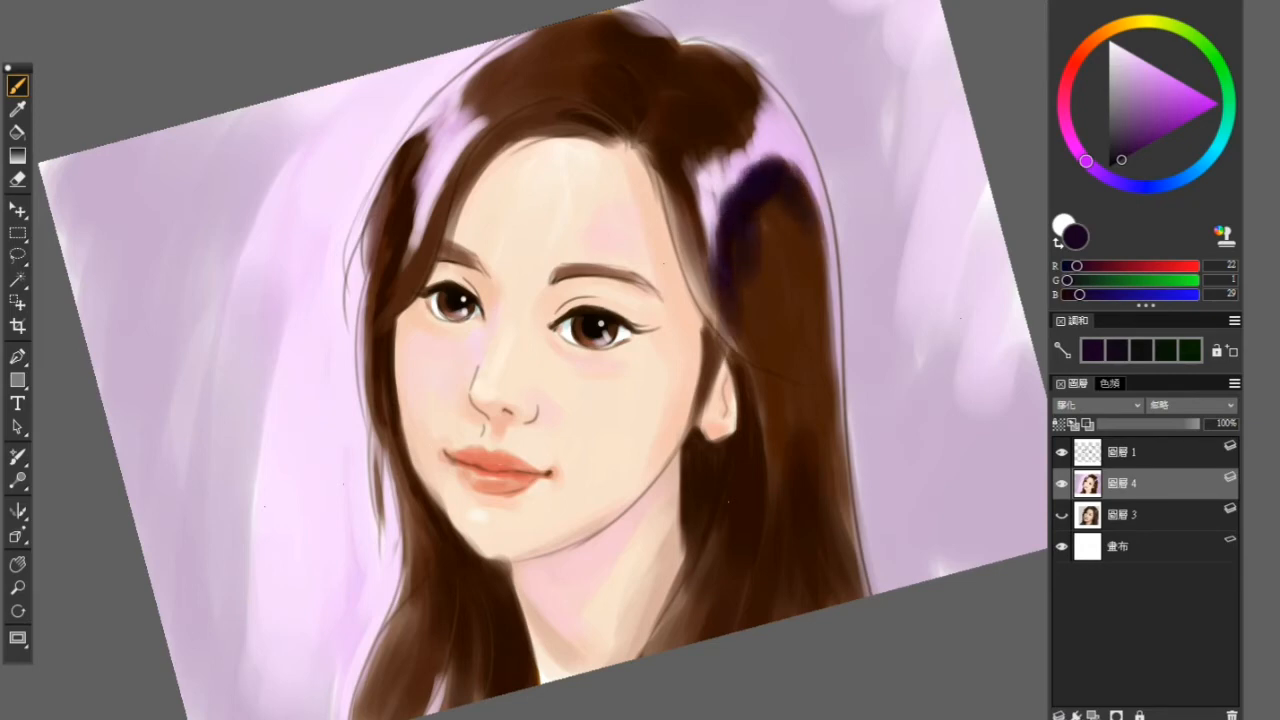
Step: Extend the very dark purple (RGB 22, 1, 29) shading across the right-hand hair and down its outer edge
left_click_drag(786, 206, 770, 278)
left_click_drag(808, 238, 810, 284)
left_click_drag(772, 224, 766, 294)
left_click_drag(818, 230, 824, 288)
left_click_drag(788, 162, 826, 262)
left_click_drag(812, 180, 836, 344)
Step: Blend the purple shading into the right-hand hair with long strokes of sampled brown tones
left_click(782, 254, "alt")
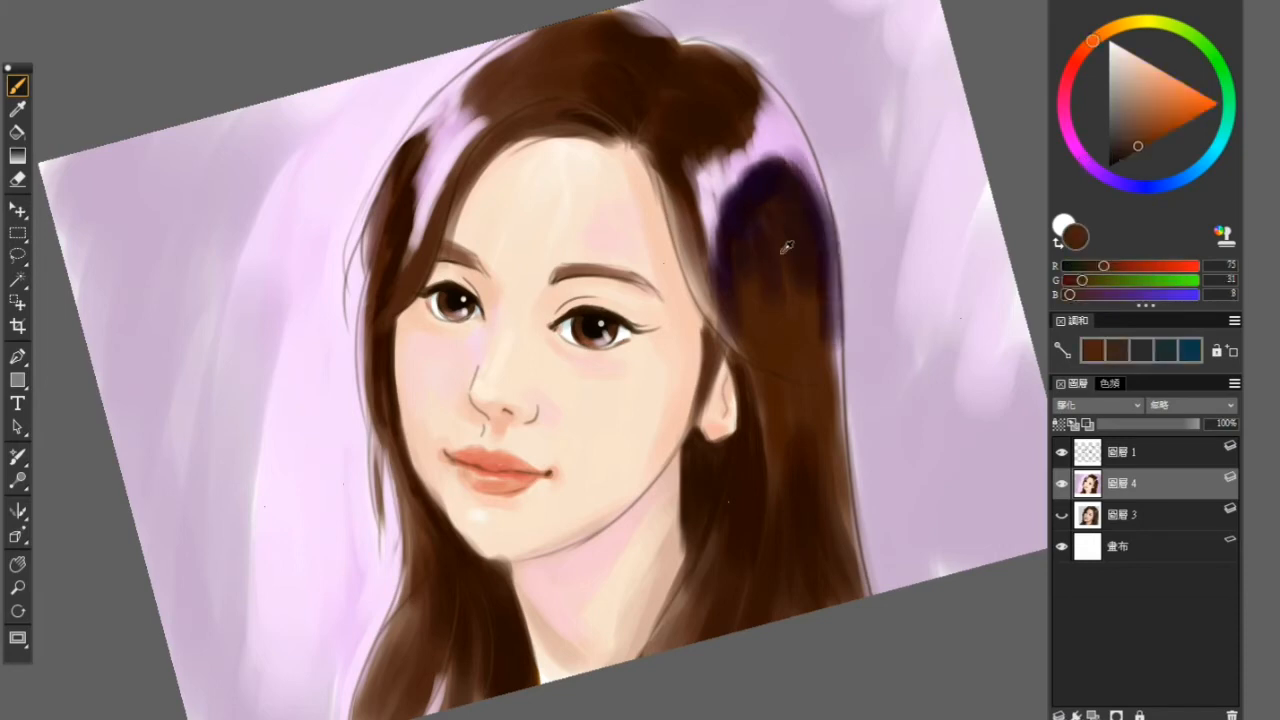
mouse_move(814, 214)
left_mouse_down()
mouse_move(832, 376)
mouse_move(758, 412)
mouse_move(774, 486)
left_mouse_up()
left_click(798, 474, "alt")
left_click_drag(797, 368, 799, 420)
left_click_drag(820, 370, 834, 492)
left_click_drag(802, 290, 810, 366)
left_click_drag(788, 324, 772, 408)
left_click_drag(836, 262, 846, 448)
Step: Reshape the right-hand highlight's edges using dark brown from the crown and light purple (RGB 229, 196, 230)
left_click(664, 109, "alt")
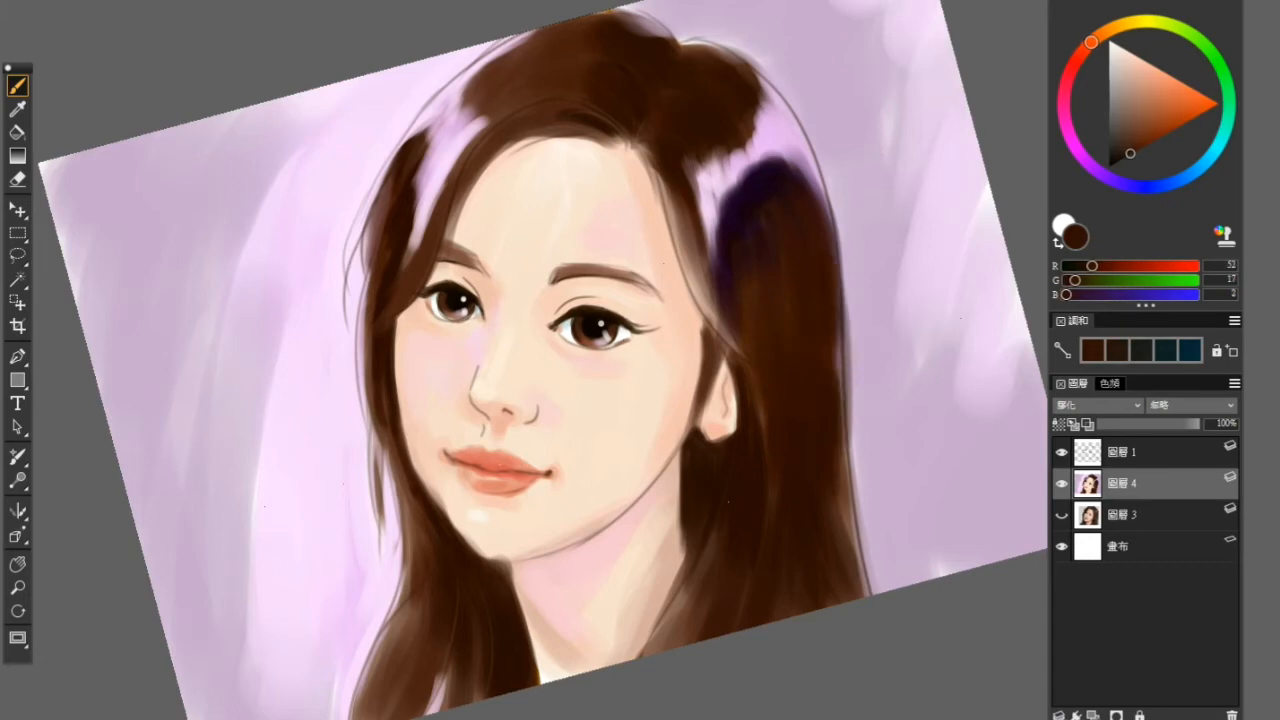
mouse_move(694, 160)
left_mouse_down()
mouse_move(712, 180)
mouse_move(730, 160)
mouse_move(710, 153)
mouse_move(726, 176)
mouse_move(756, 100)
mouse_move(762, 122)
left_mouse_up()
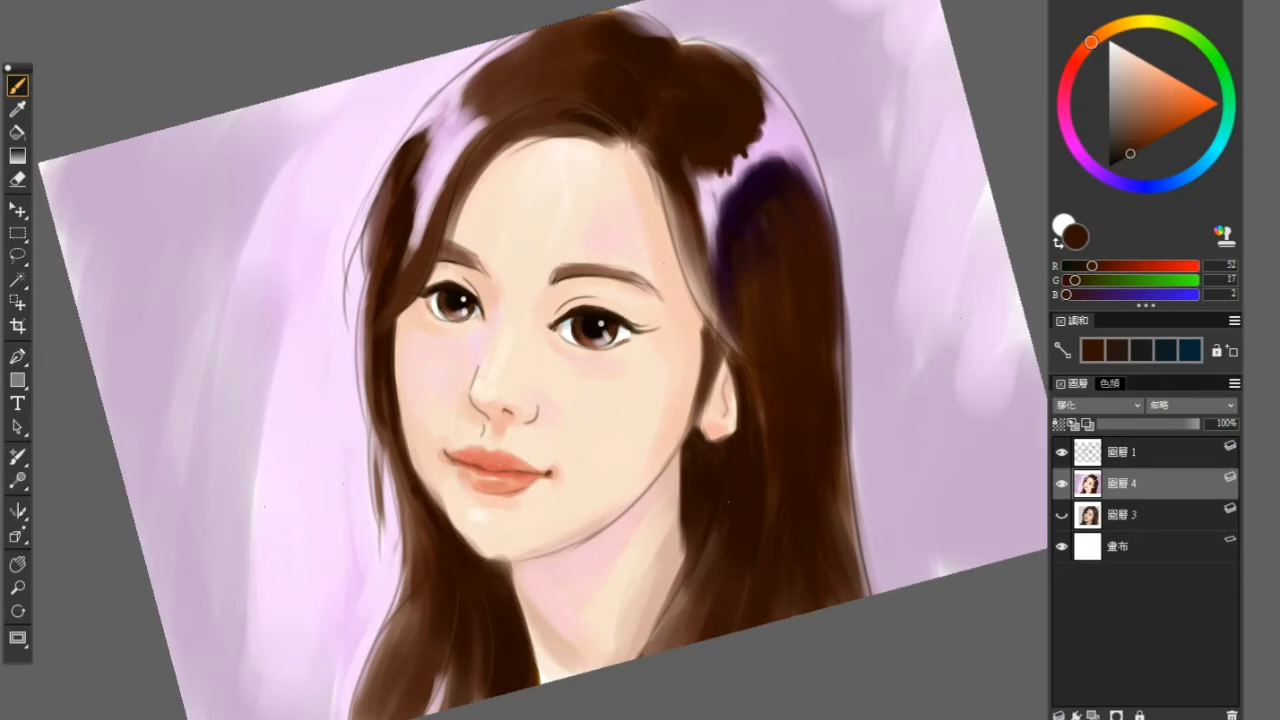
left_click(714, 166, "alt")
left_click(722, 180, "alt")
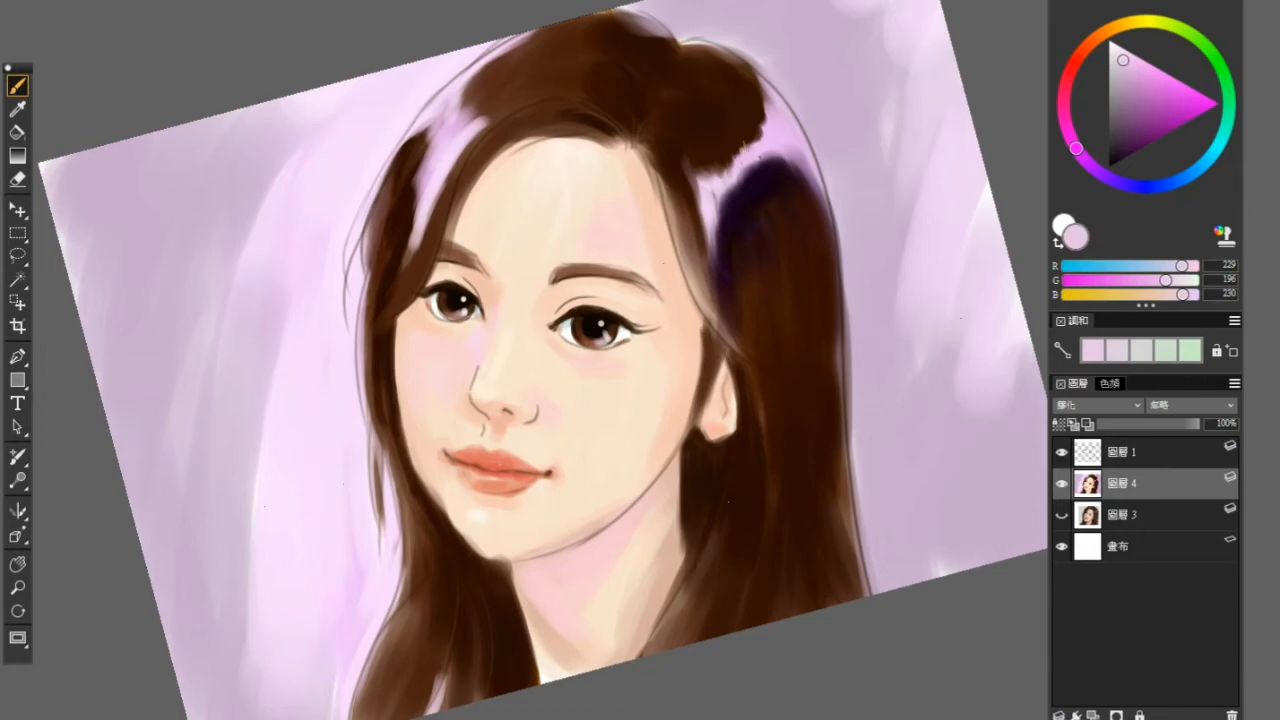
left_click_drag(774, 157, 762, 123)
mouse_move(686, 170)
left_mouse_down()
mouse_move(713, 265)
mouse_move(702, 213)
mouse_move(711, 232)
mouse_move(709, 270)
left_mouse_up()
Step: Paint dark-brown strands along the right-hand side of the face, from the parting down to the ear
left_click(692, 128, "alt")
mouse_move(671, 186)
left_mouse_down()
mouse_move(700, 293)
mouse_move(705, 284)
left_mouse_up()
left_click_drag(654, 162, 732, 336)
left_click_drag(682, 240, 746, 368)
left_click_drag(717, 320, 700, 378)
left_click_drag(703, 306, 737, 424)
Step: Repaint the visible part of the ear with colours sampled around it
left_click(716, 410, "alt")
left_click(733, 398, "alt")
left_click_drag(731, 406, 718, 438)
left_click_drag(721, 384, 705, 430)
mouse_move(730, 391)
left_mouse_down()
mouse_move(722, 416)
mouse_move(743, 430)
mouse_move(735, 438)
left_mouse_up()
Step: Darken the hair behind the ear with very dark purple (RGB 30, 0, 27)
left_click(752, 418, "alt")
left_click(753, 228, "alt")
left_click_drag(738, 371, 741, 442)
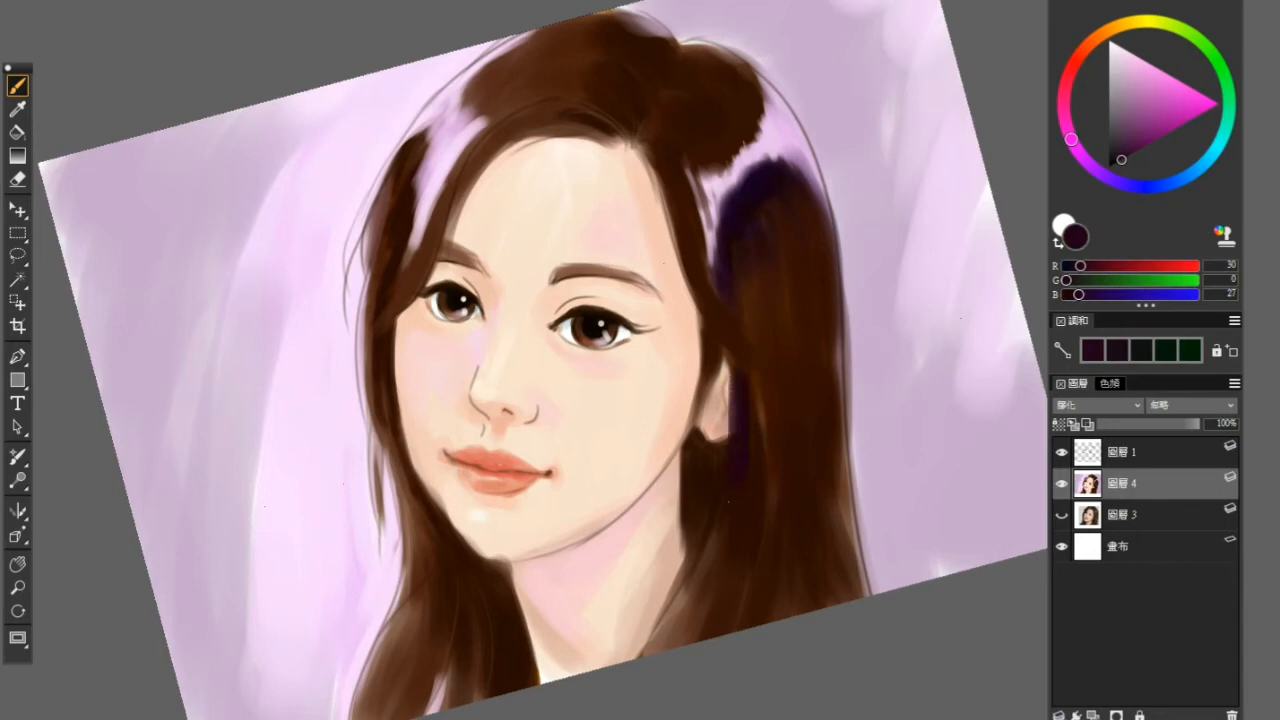
key("ctrl+z")
left_click_drag(743, 385, 734, 438)
left_click_drag(727, 348, 733, 438)
left_click_drag(748, 388, 751, 456)
left_click_drag(750, 372, 766, 502)
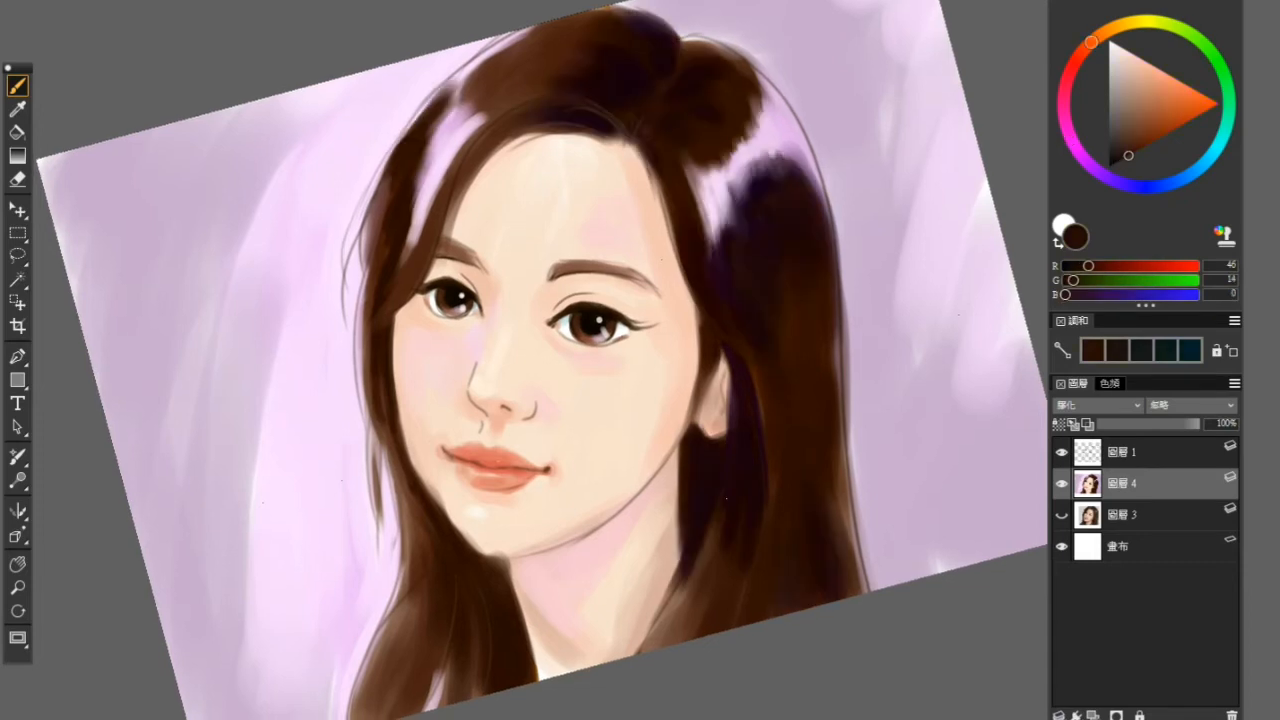
Step: Narrow the left-hand highlight and rebuild the upper left-hand hair contour with dark brown (RGB 46, 14, 0)
left_click_drag(417, 222, 398, 286)
left_click_drag(486, 114, 455, 148)
mouse_move(502, 90)
left_mouse_down()
mouse_move(461, 128)
mouse_move(453, 158)
left_mouse_up()
mouse_move(512, 40)
left_mouse_down()
mouse_move(455, 106)
mouse_move(436, 162)
left_mouse_up()
left_click_drag(475, 99, 445, 158)
left_click_drag(512, 42, 450, 108)
mouse_move(540, 26)
left_mouse_down()
mouse_move(462, 90)
mouse_move(493, 51)
left_mouse_up()
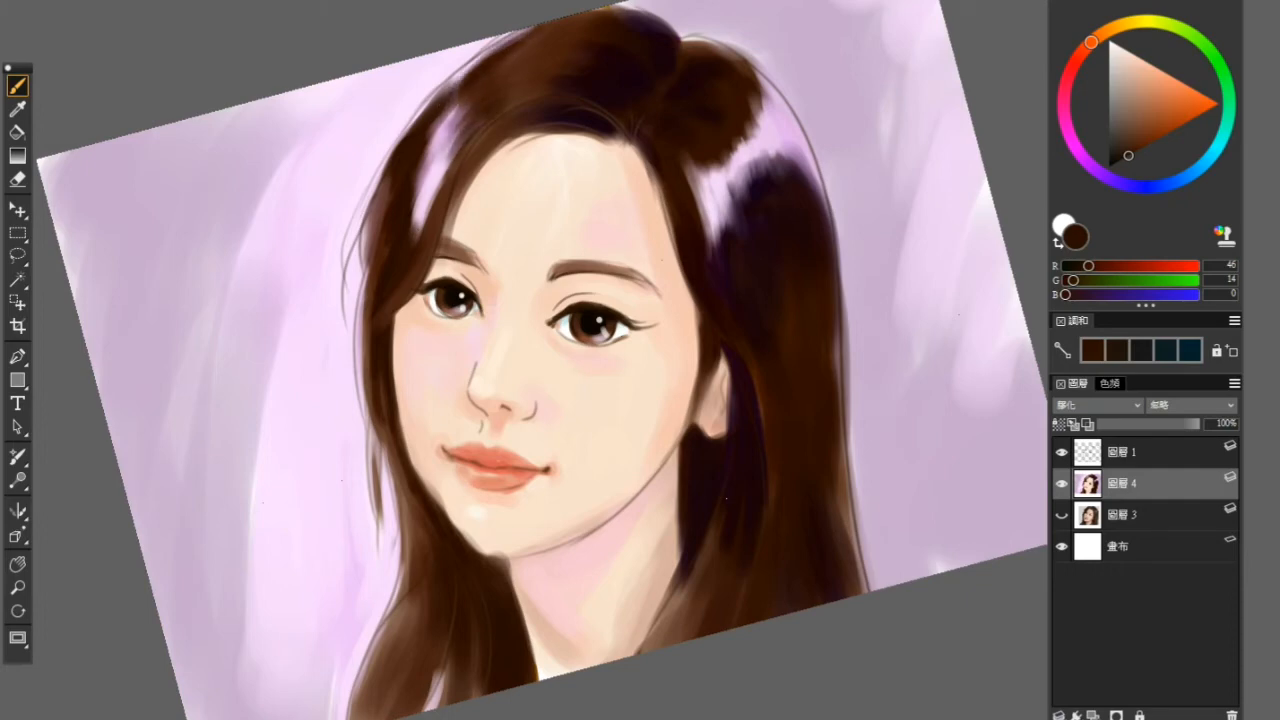
Step: Darken the left-hand hair below the highlight, beside the eye, with dark brown (RGB 46, 14, 0)
left_click_drag(422, 194, 413, 222)
left_click_drag(424, 190, 397, 317)
left_click_drag(405, 285, 371, 383)
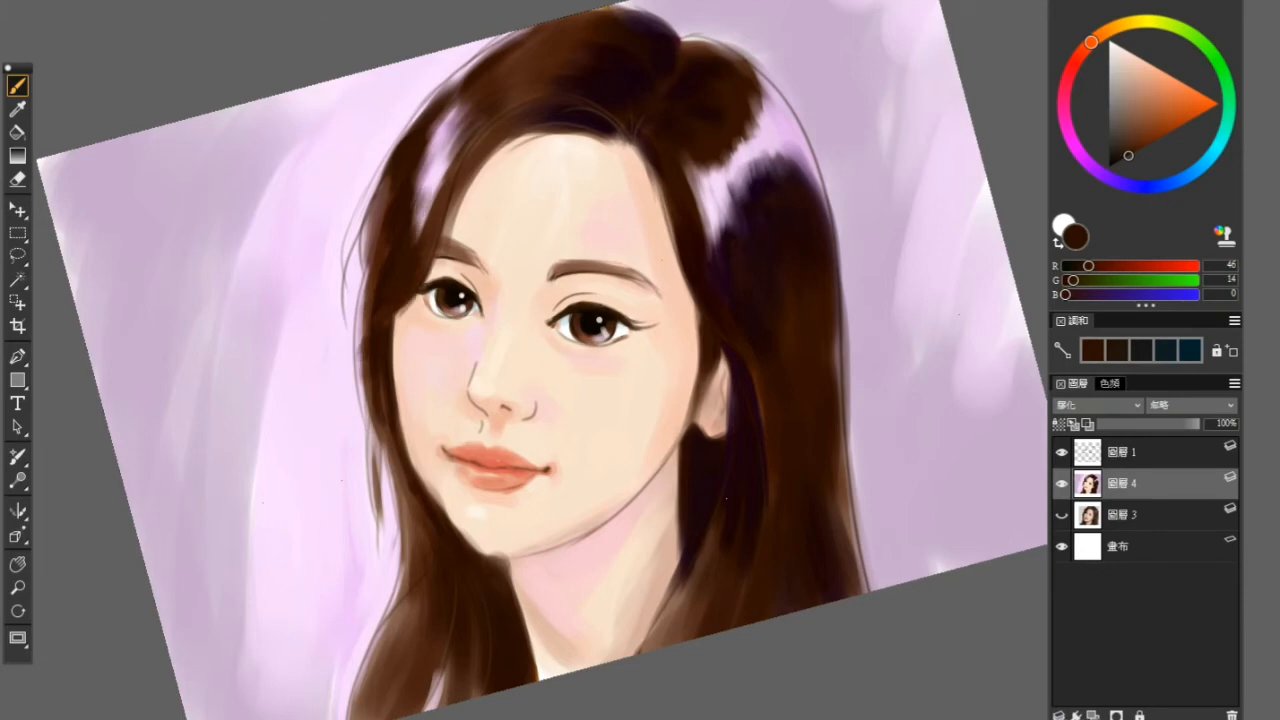
Step: Thicken the outer edge of the left-hand hair beside the cheek and jaw with sampled dark brown
mouse_move(388, 442)
left_mouse_down()
mouse_move(379, 395)
mouse_move(373, 444)
left_mouse_up()
left_click(372, 300, "alt")
left_click_drag(366, 294, 360, 402)
left_click_drag(360, 330, 390, 492)
left_click_drag(383, 448, 404, 566)
left_click_drag(400, 490, 410, 552)
Step: Shade the left-hand hair next to the jawline with very dark reddish brown (RGB 29, 3, 10)
left_click(394, 266, "alt")
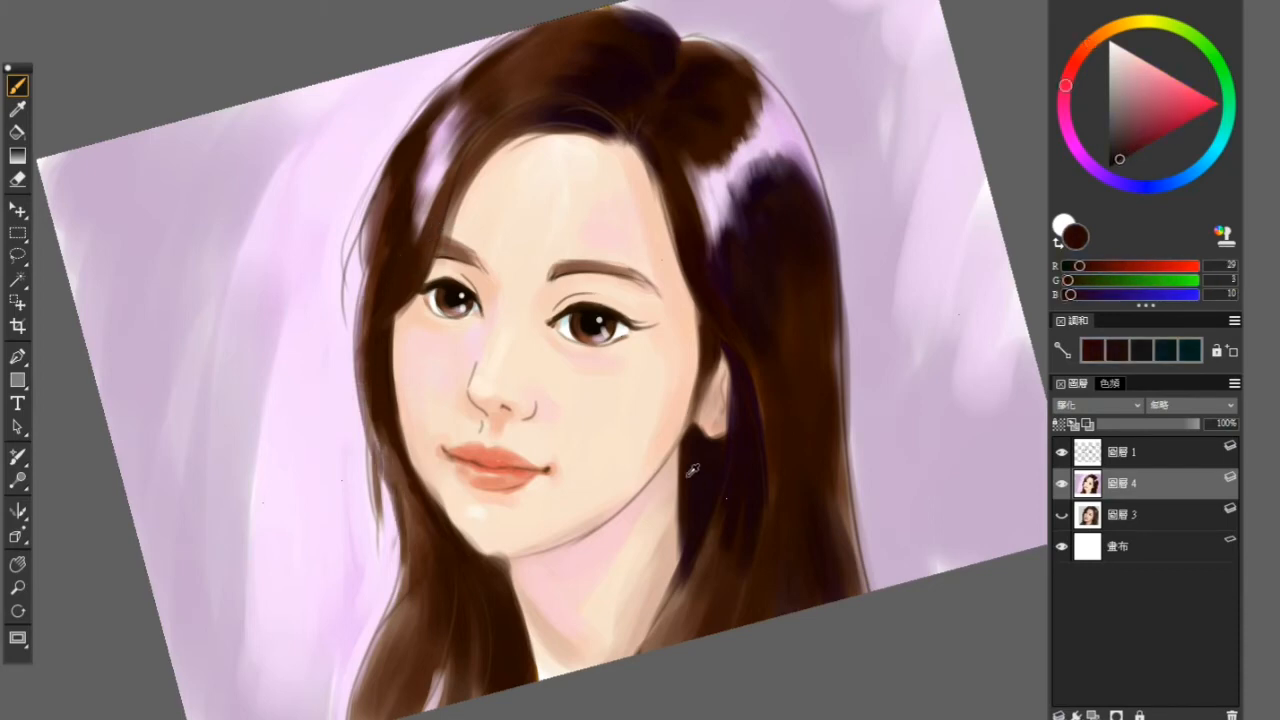
left_click_drag(384, 448, 414, 530)
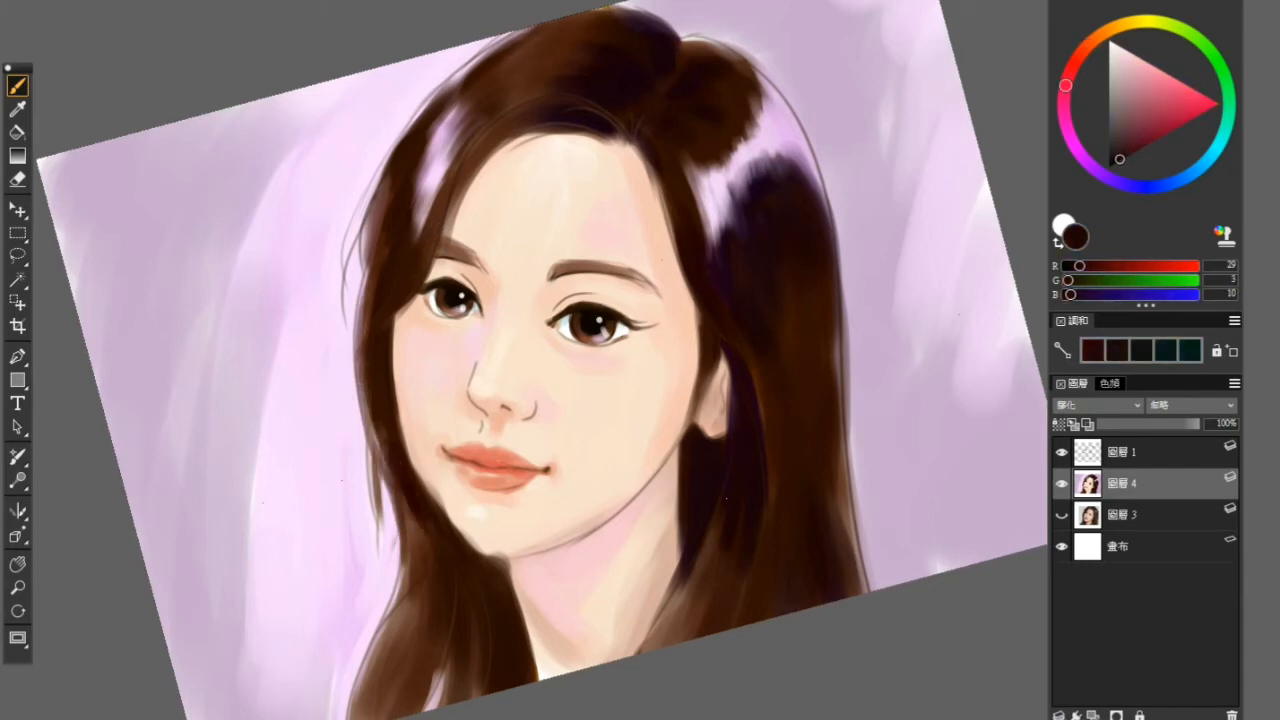
left_click_drag(412, 456, 430, 504)
left_click_drag(402, 434, 422, 502)
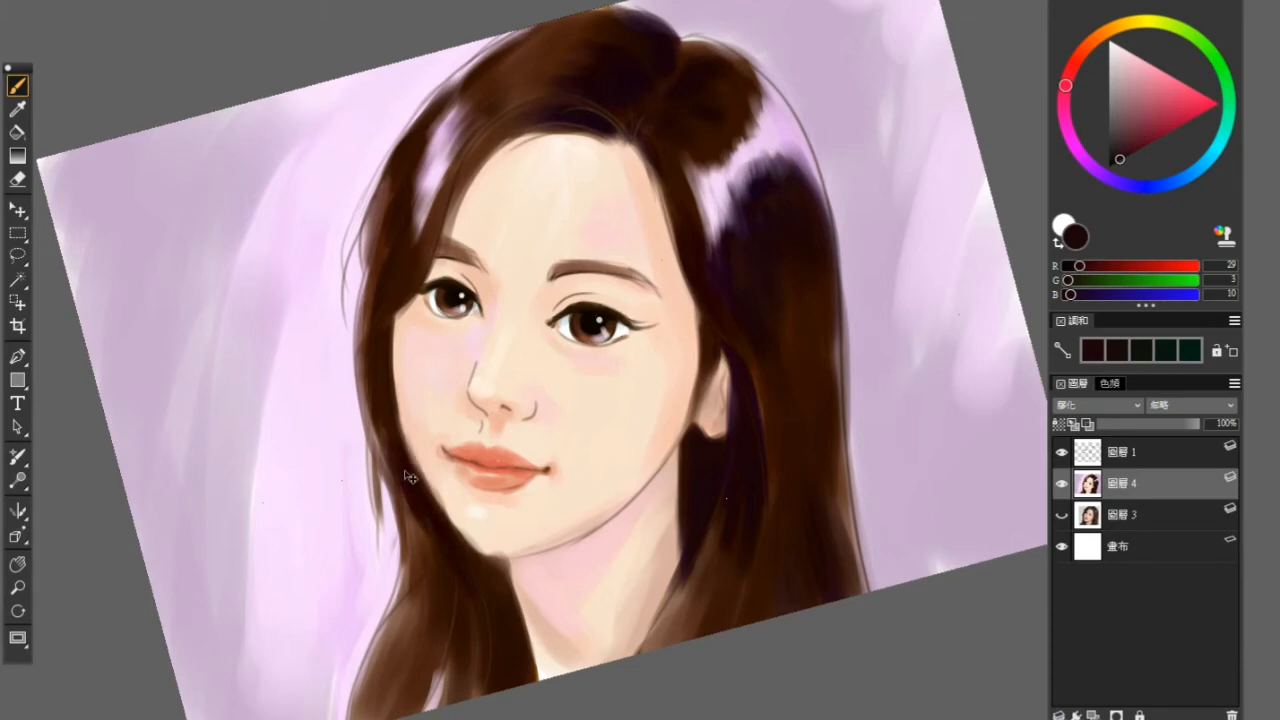
left_click_drag(404, 436, 420, 490)
Step: Deepen the left-hand hair below the chin and beside the neck with very dark reddish brown (RGB 29, 3, 10)
scroll(551, 509, "up", 2)
scroll(551, 509, "down", 2)
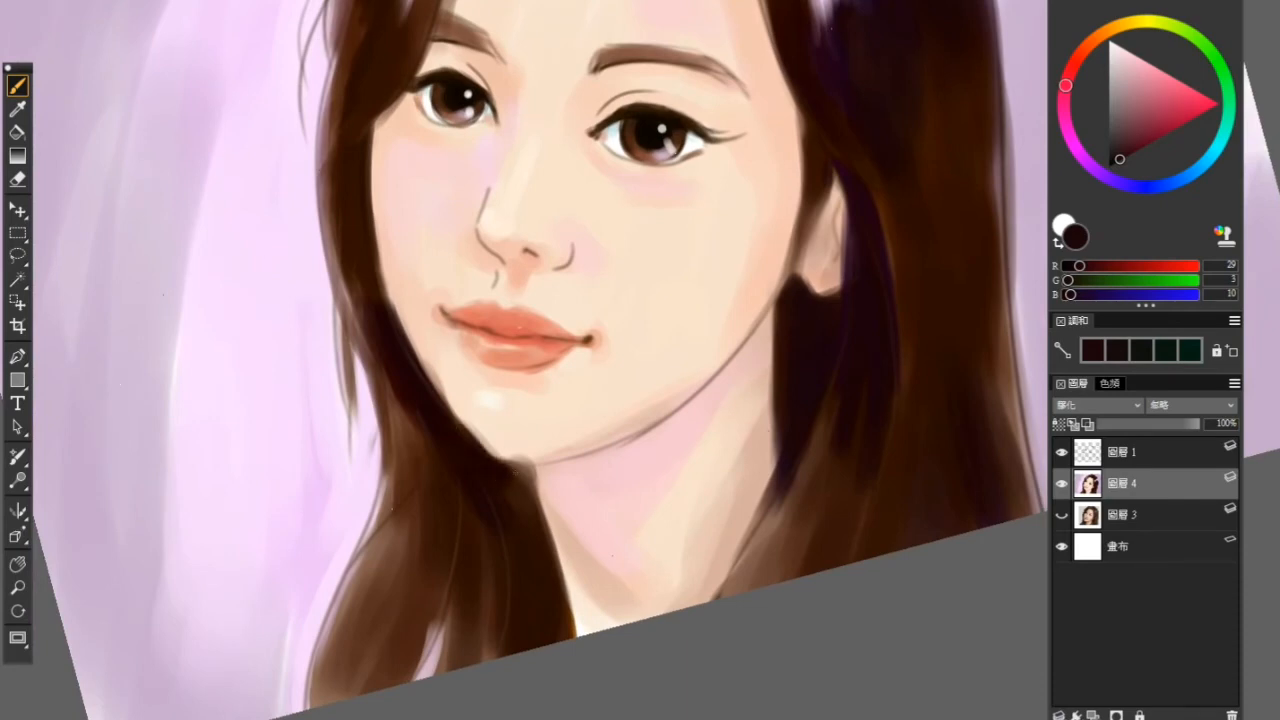
mouse_move(520, 476)
left_mouse_down()
mouse_move(549, 548)
mouse_move(531, 545)
left_mouse_up()
left_click_drag(508, 491, 569, 615)
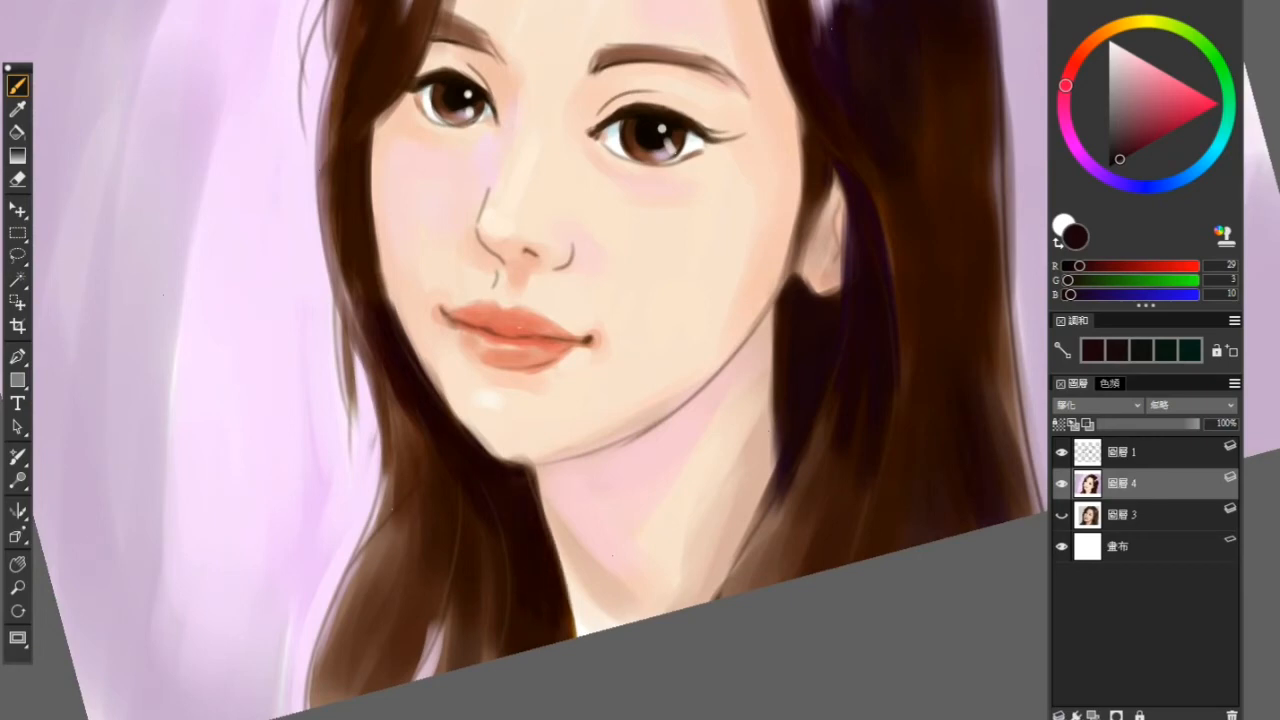
left_click_drag(420, 433, 440, 513)
mouse_move(404, 411)
left_mouse_down()
mouse_move(425, 536)
mouse_move(411, 489)
mouse_move(485, 564)
left_mouse_up()
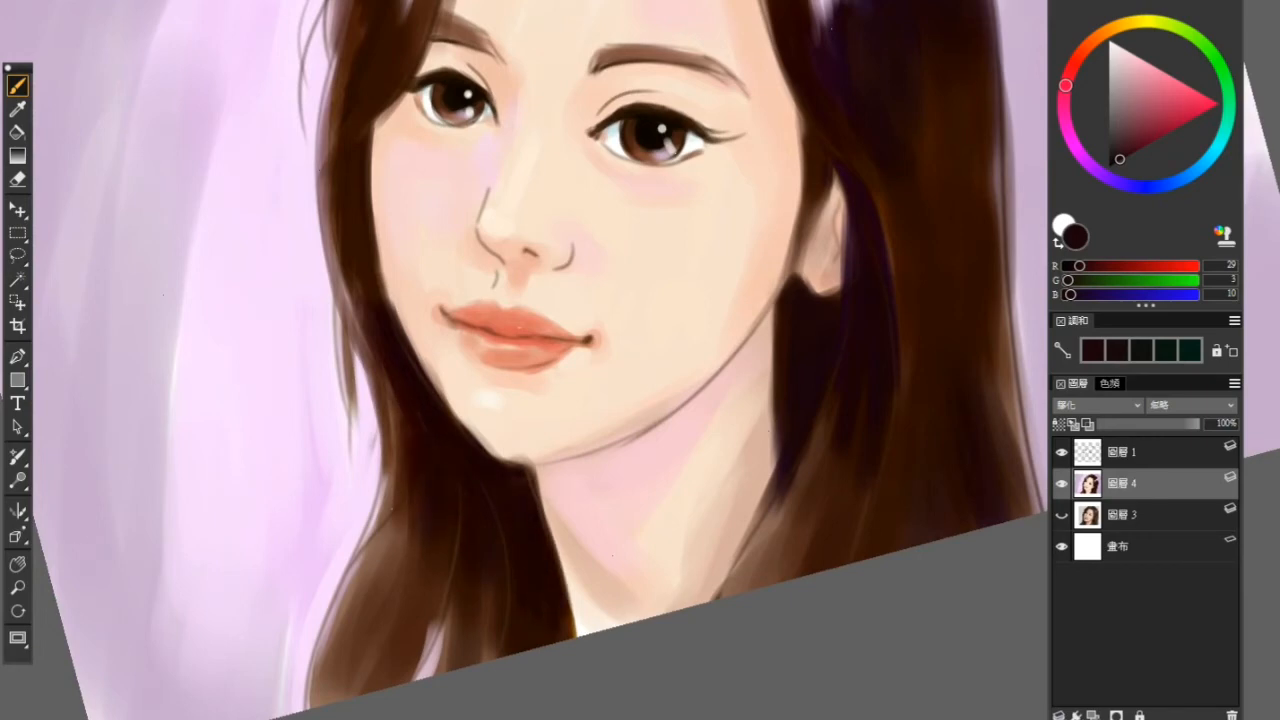
Step: Add very dark reddish-brown (RGB 29, 3, 10) strands through the lower left-hand hair and its outer edge
mouse_move(392, 388)
left_mouse_down()
mouse_move(412, 499)
mouse_move(384, 538)
left_mouse_up()
left_click_drag(433, 584, 414, 618)
left_click_drag(412, 504, 382, 616)
left_click_drag(480, 572, 465, 640)
mouse_move(402, 530)
left_mouse_down()
mouse_move(368, 662)
mouse_move(364, 586)
left_mouse_up()
left_click_drag(392, 450, 391, 492)
Step: Deepen the right-hand hair behind the ear and below the highlight with very dark reddish brown (RGB 29, 3, 10)
left_click_drag(700, 390, 623, 430)
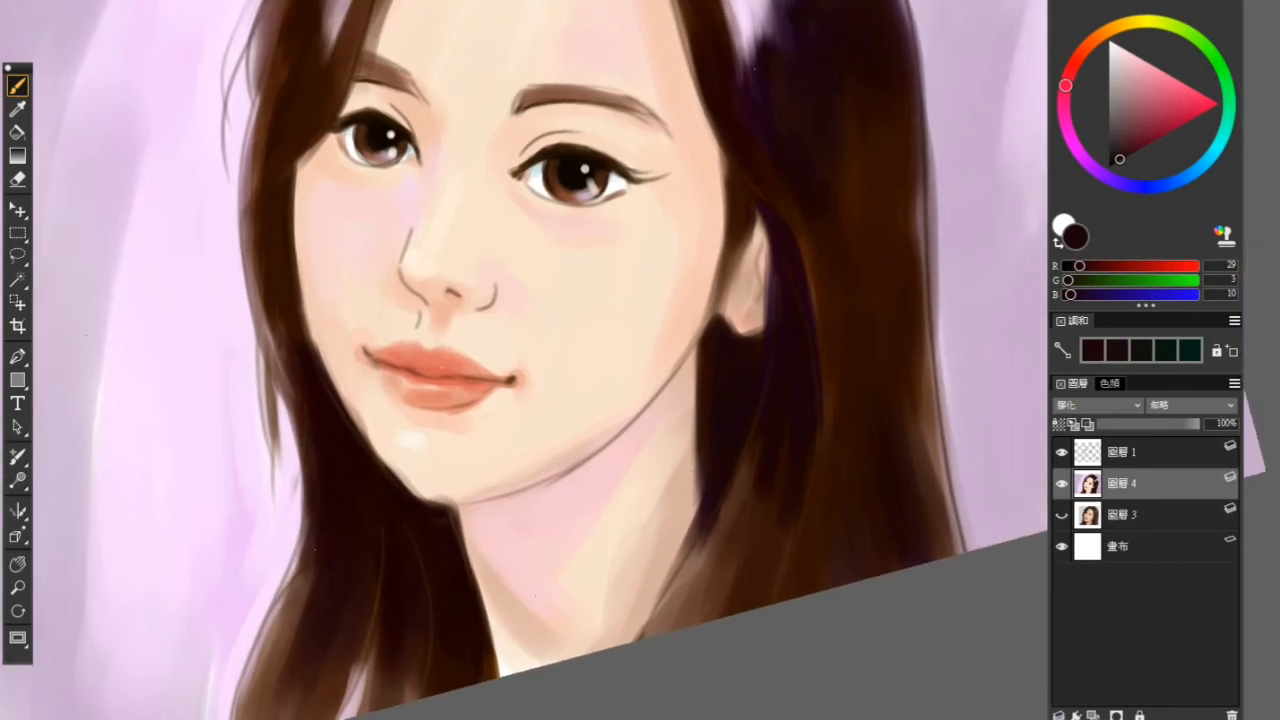
left_click_drag(759, 440, 739, 581)
left_click_drag(826, 366, 818, 456)
left_click_drag(791, 526, 783, 568)
left_click_drag(787, 213, 817, 288)
left_click_drag(843, 196, 853, 230)
left_click_drag(862, 152, 856, 222)
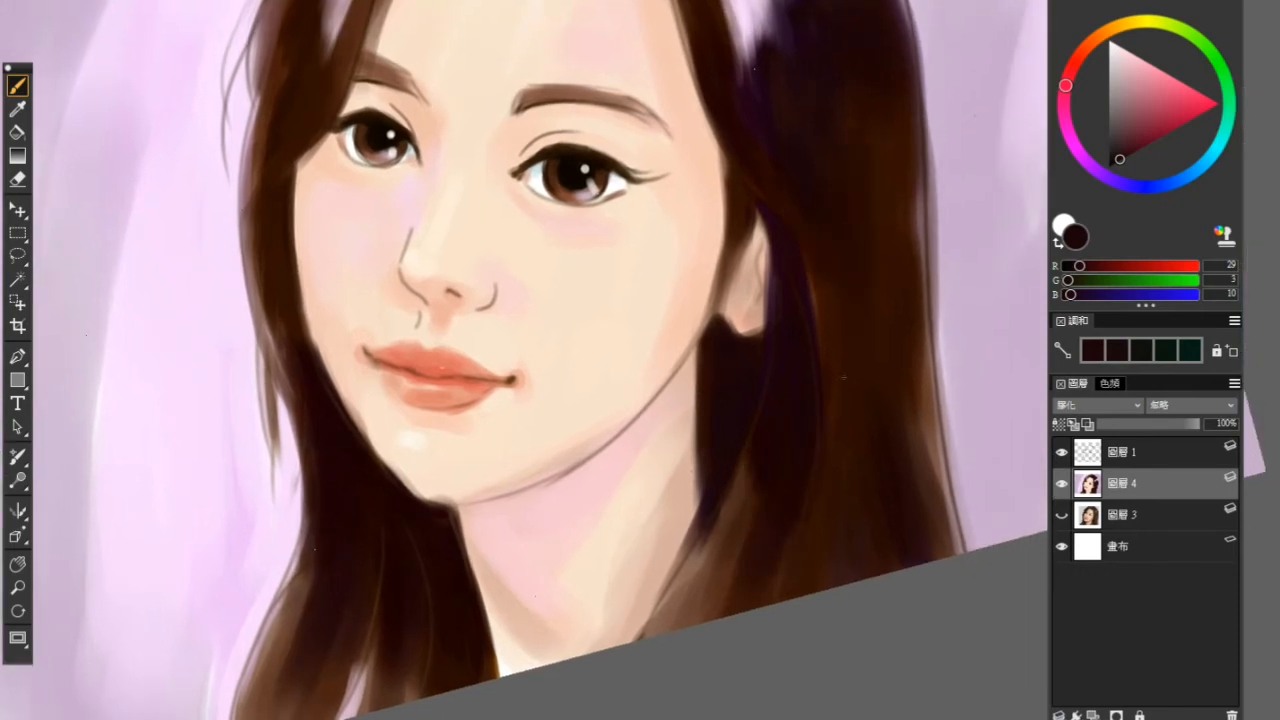
left_click_drag(918, 100, 902, 206)
Step: Soften the left-hand cheek edge, jawline and chin with light peach (RGB 248, 226, 207) and peach (RGB 245, 203, 182) against the dark brown hair
left_click_drag(540, 421, 635, 466)
left_click(500, 488, "alt")
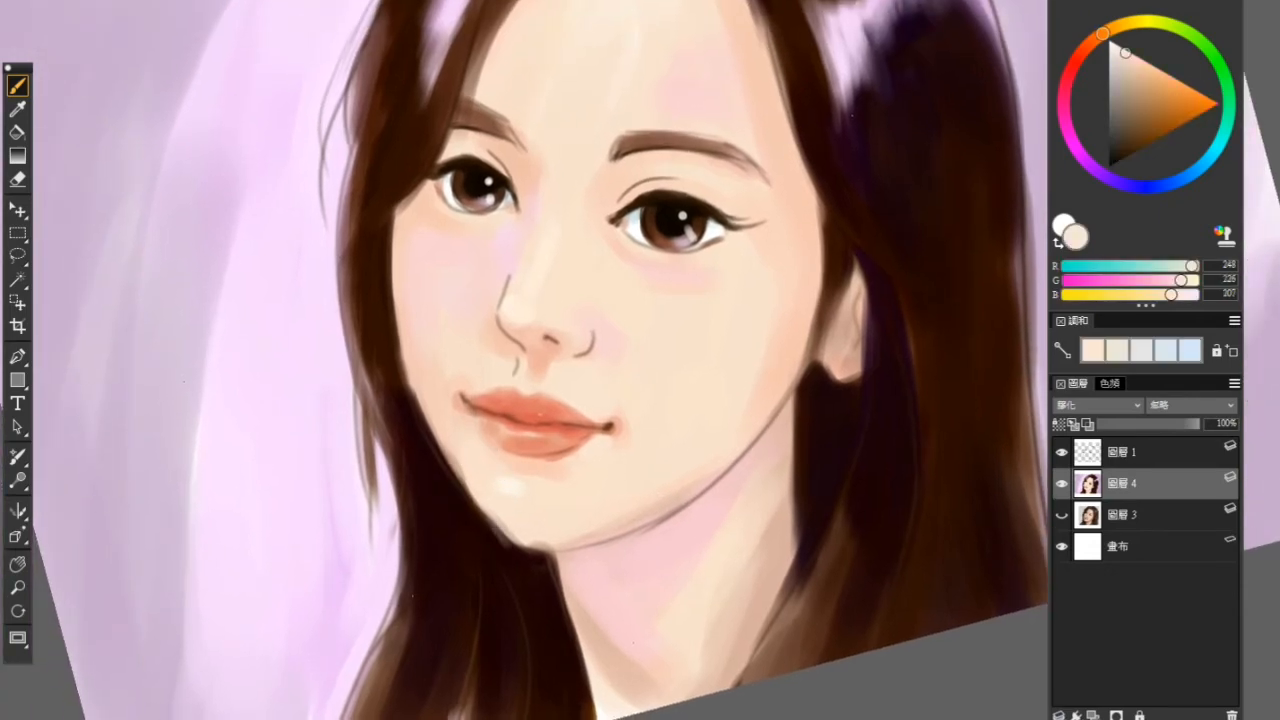
left_click(496, 516, "alt")
left_click_drag(453, 450, 495, 513)
left_click(456, 456, "alt")
left_click_drag(450, 454, 462, 478)
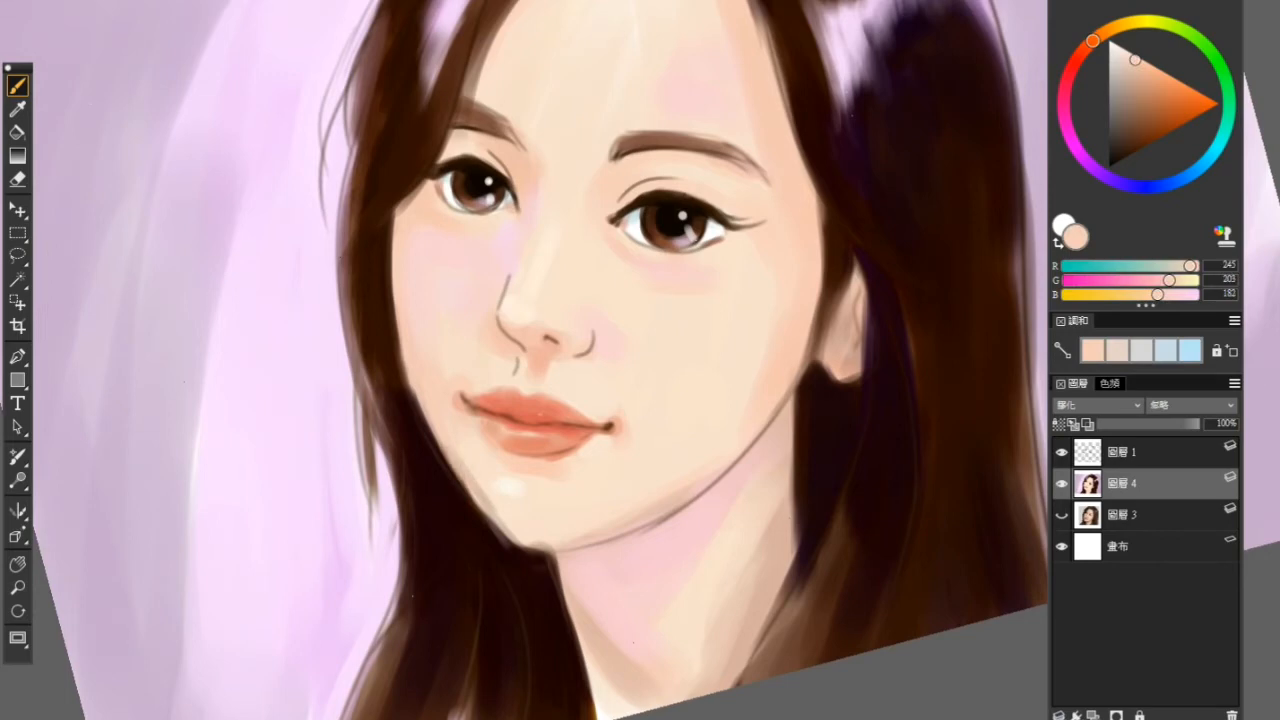
left_click_drag(502, 534, 554, 552)
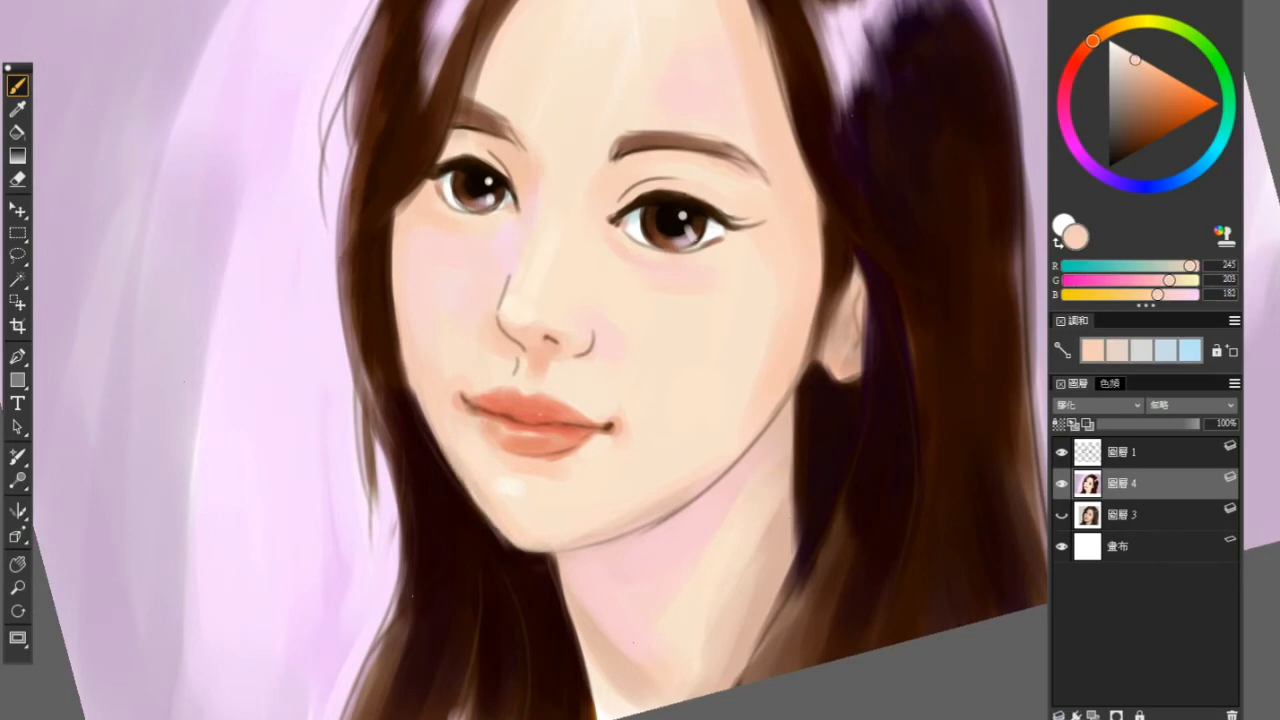
left_click(470, 526, "alt")
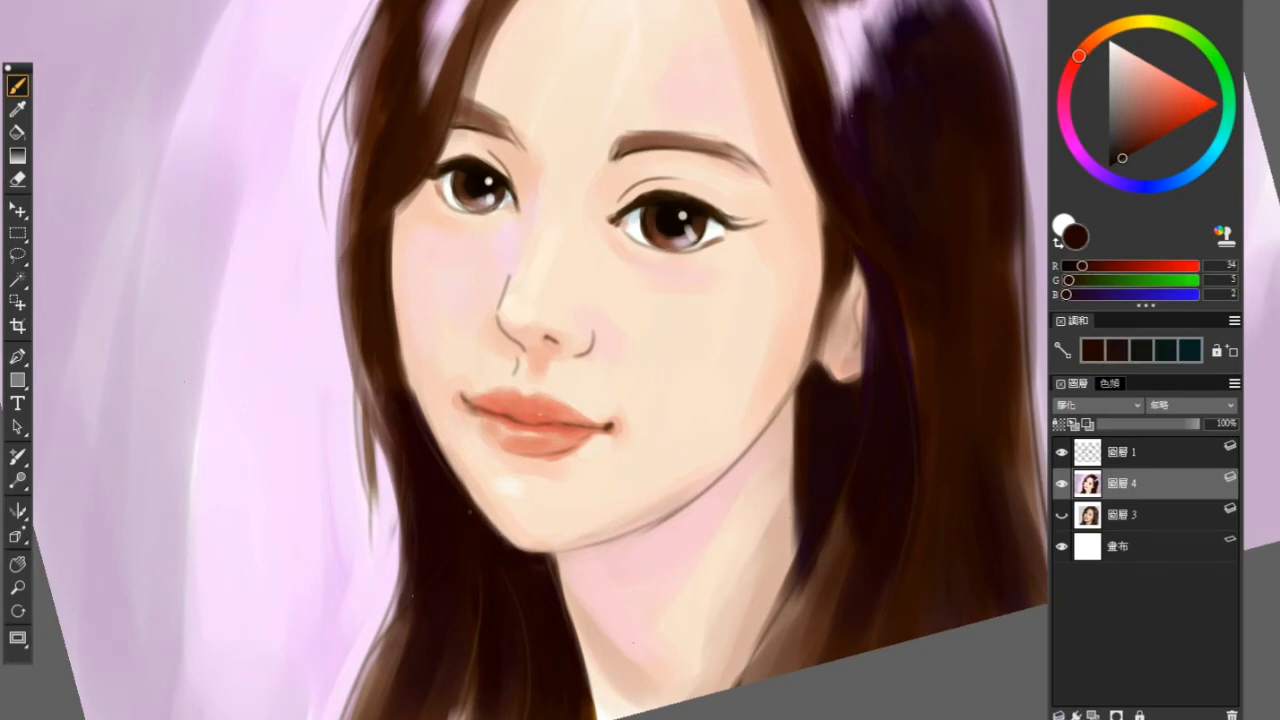
left_click_drag(718, 391, 716, 417)
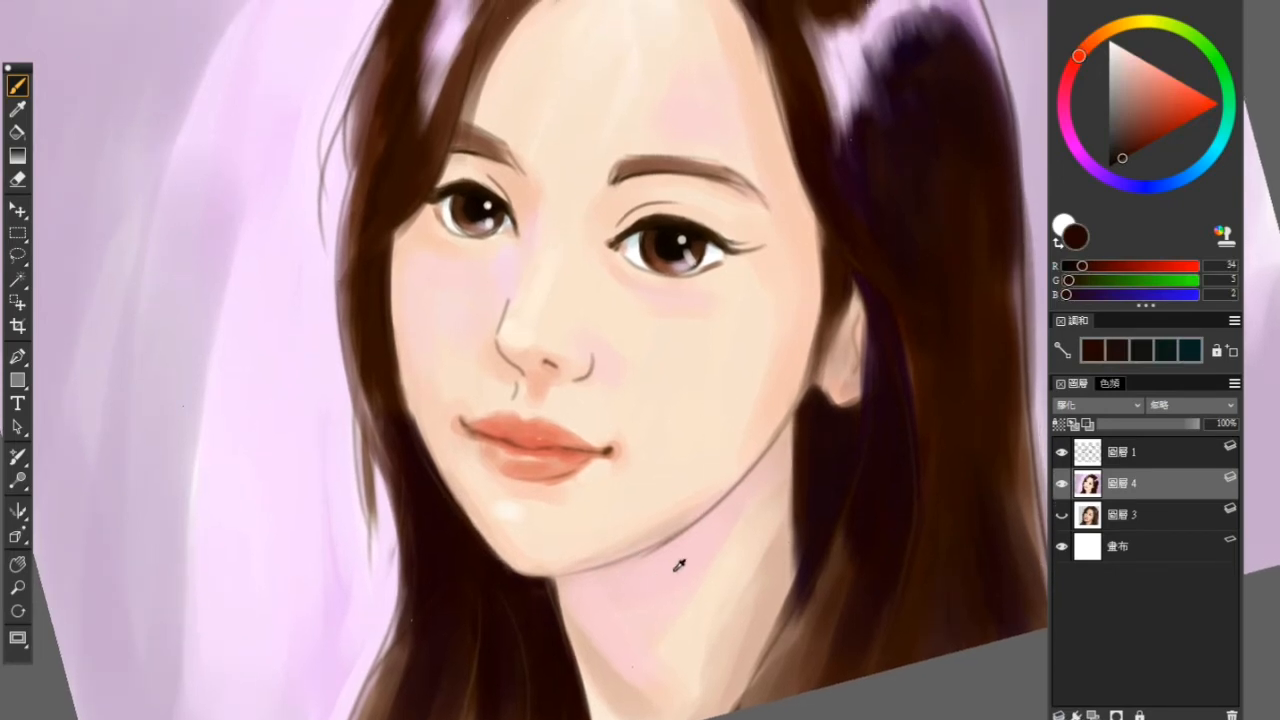
Step: Tint the neck below the jaw and the right-hand cheek with soft pink (RGB 247, 200, 208)
left_click(673, 572, "alt")
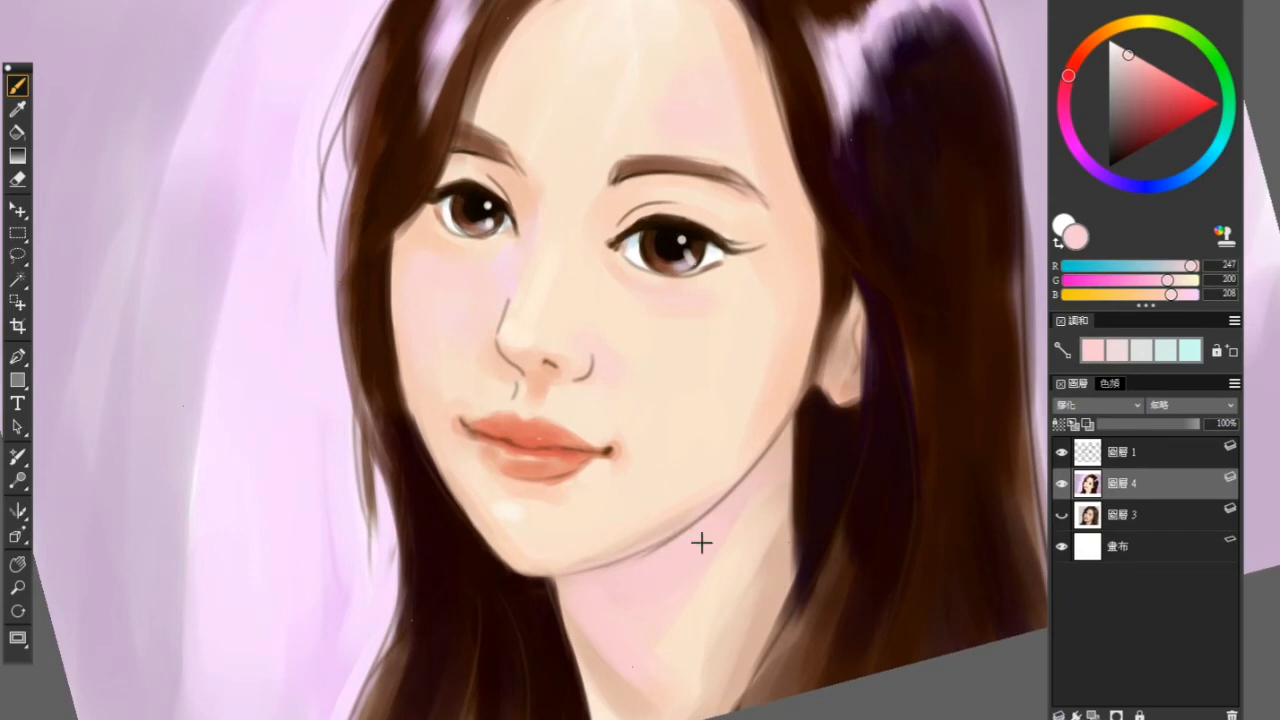
left_click(700, 543, "alt")
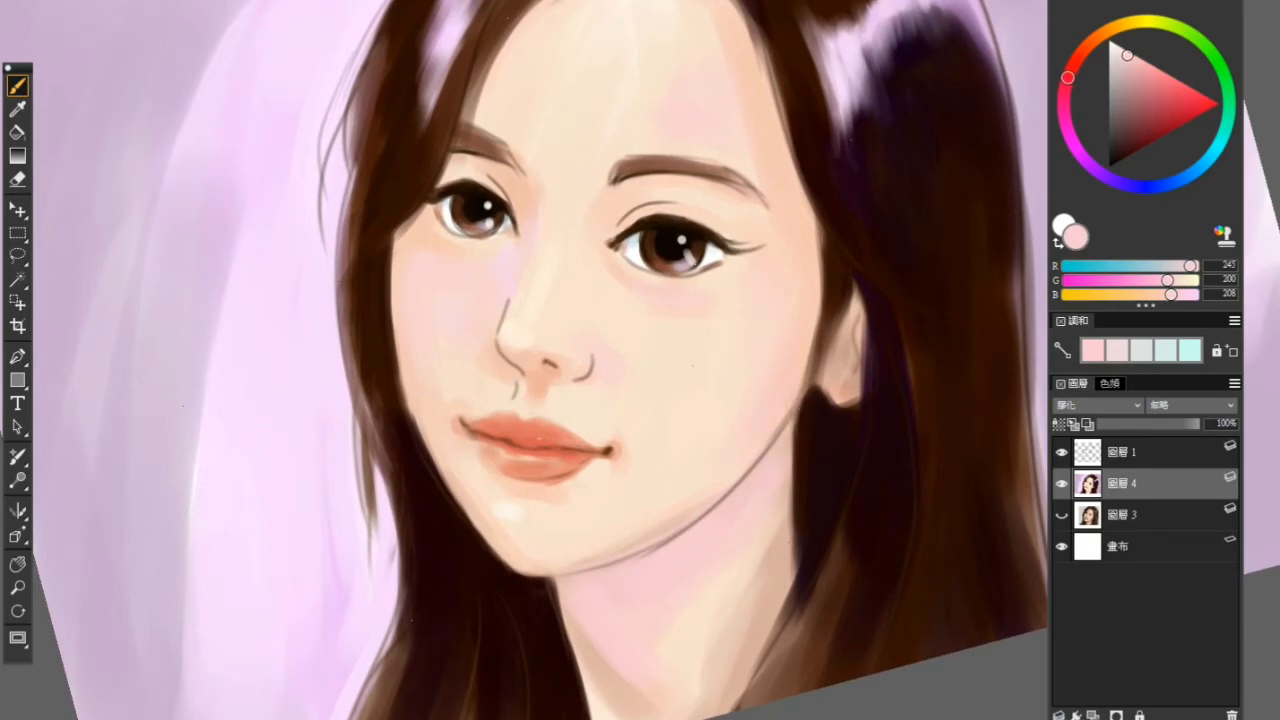
Step: Paint cream highlights (RGB 253, 239, 229) on the right-hand cheek, above the upper lip and on the right-hand forehead
left_click(530, 322, "alt")
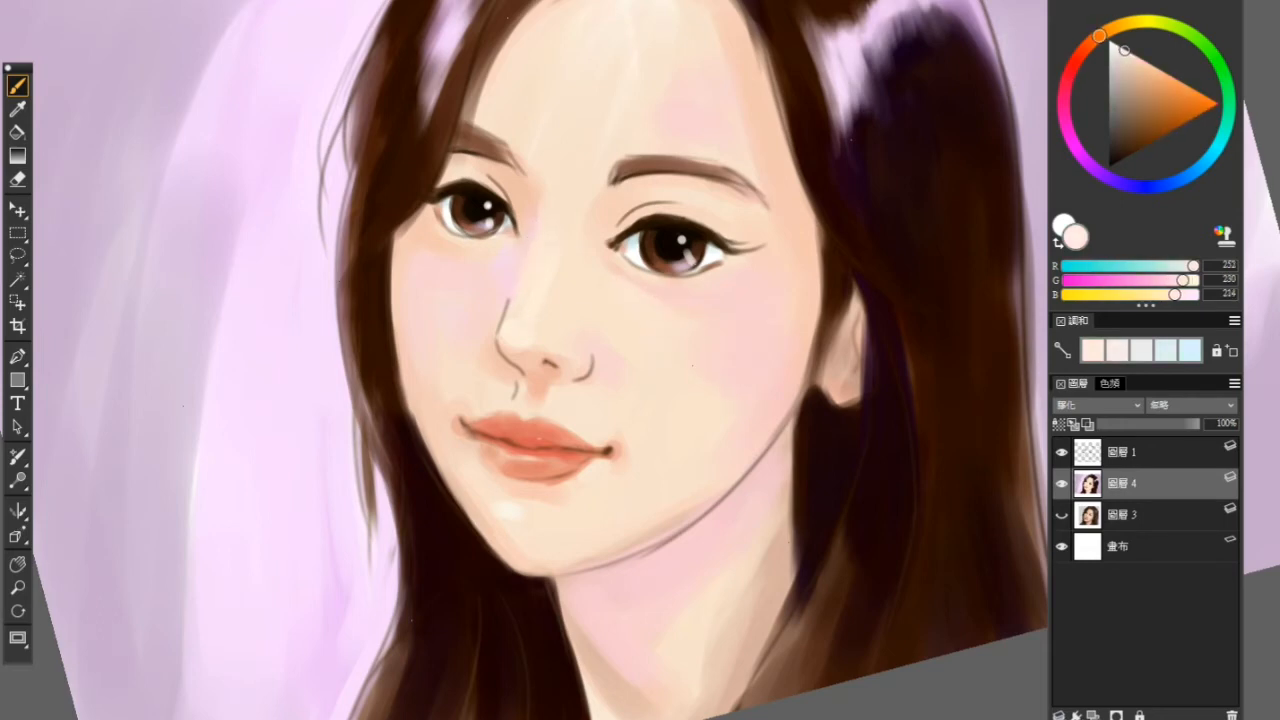
left_click(1118, 46)
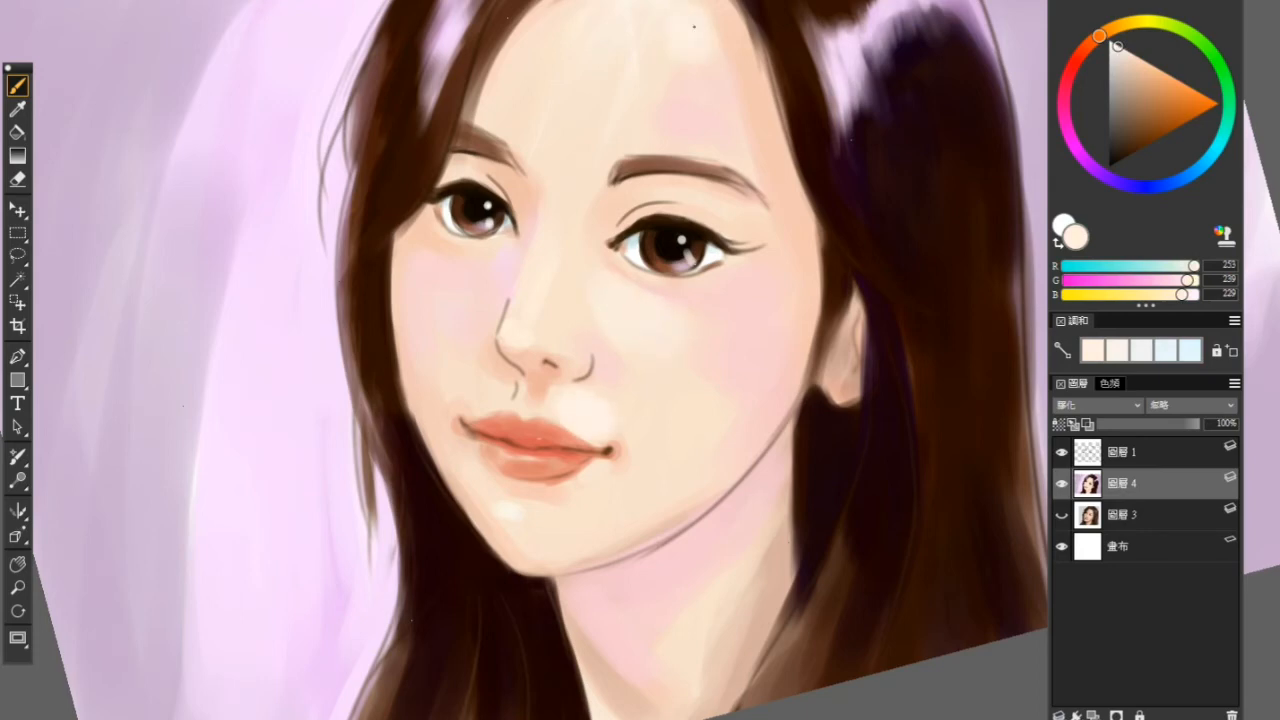
mouse_move(694, 27)
left_mouse_down()
mouse_move(712, 52)
mouse_move(679, 104)
left_mouse_up()
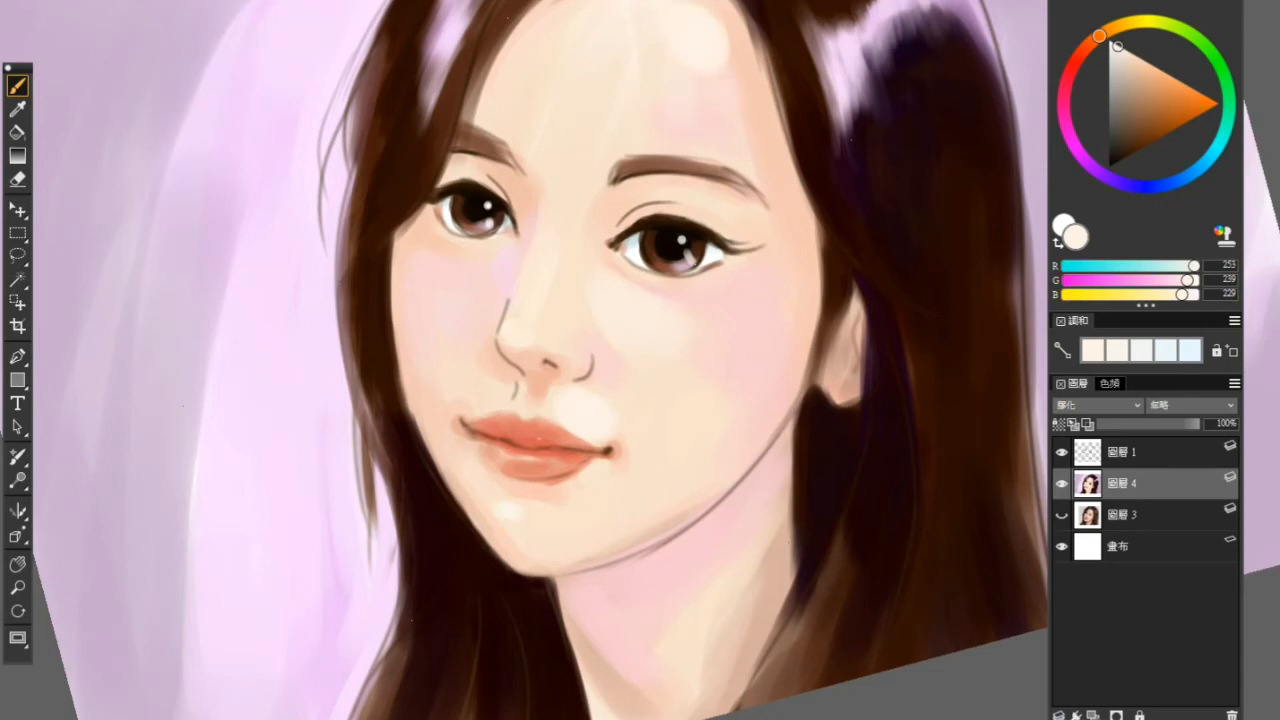
left_click_drag(738, 58, 745, 106)
Step: Highlight the right-hand upper eyelid with off-white (RGB 248, 239, 234) and redefine its crease with grey-brown (RGB 155, 125, 107)
left_click(1108, 38)
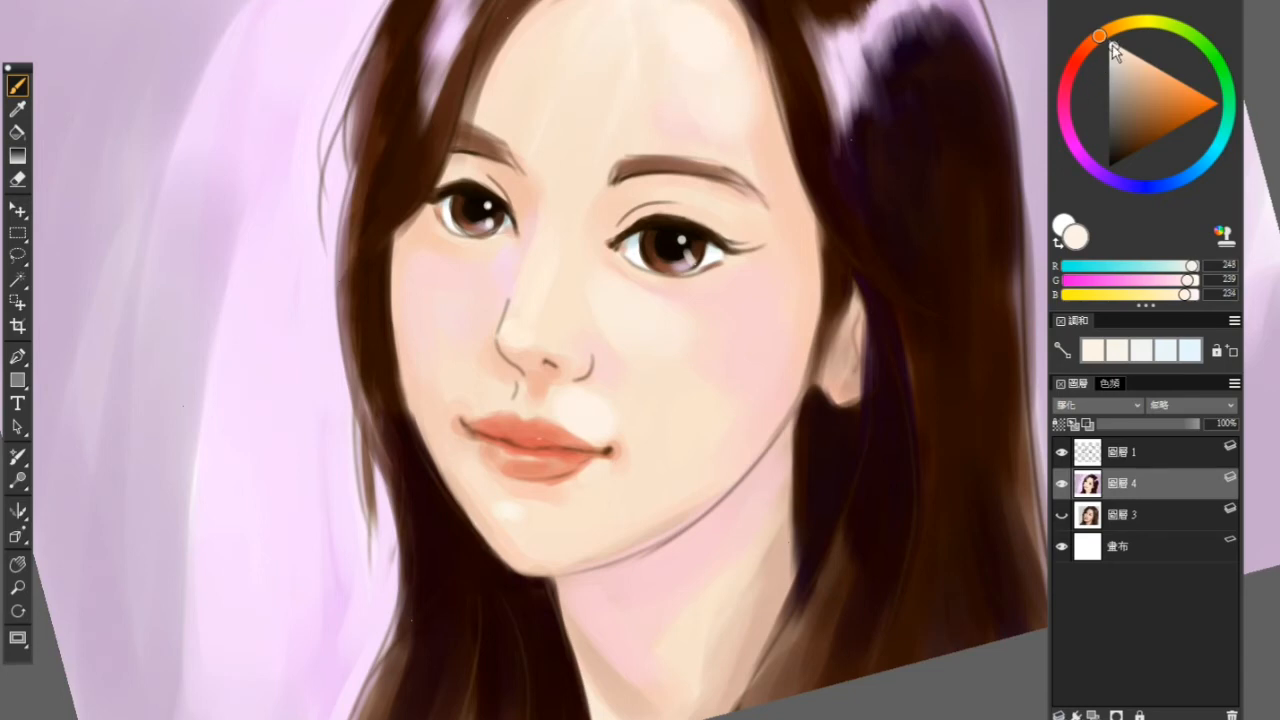
left_click_drag(665, 207, 698, 217)
left_click(660, 200, "alt")
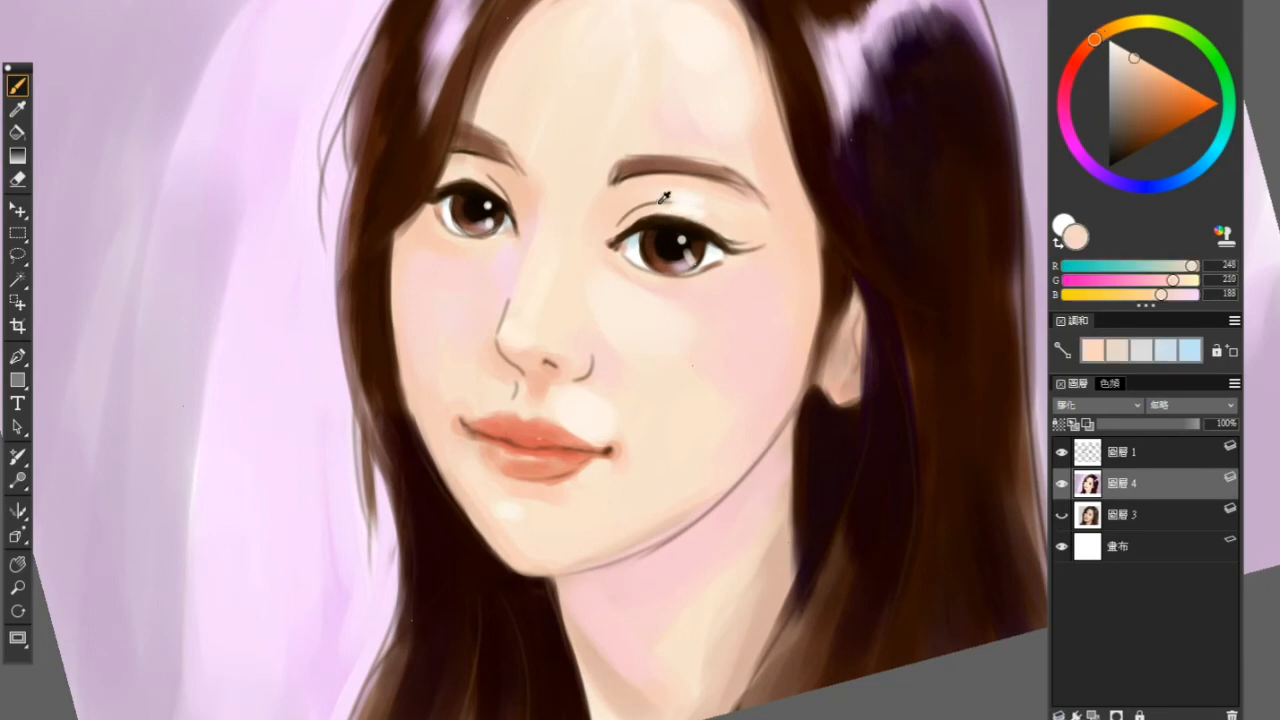
left_click(653, 199, "alt")
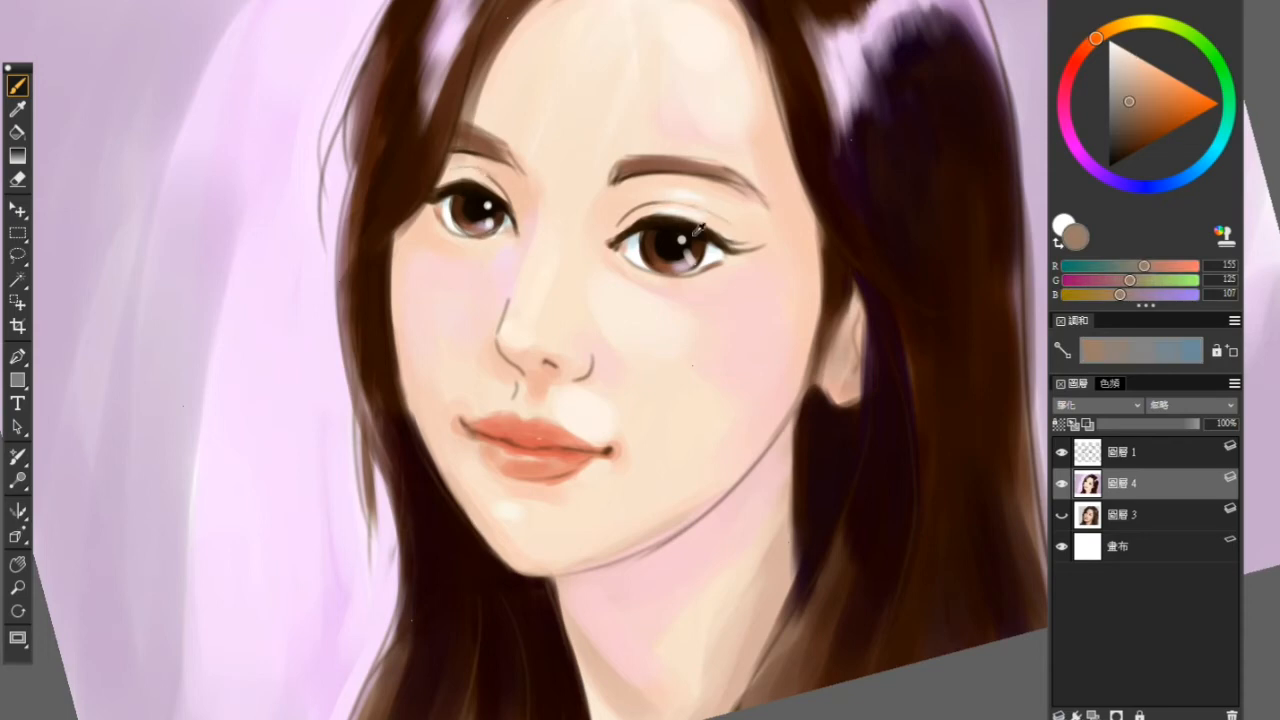
left_click(697, 200, "alt")
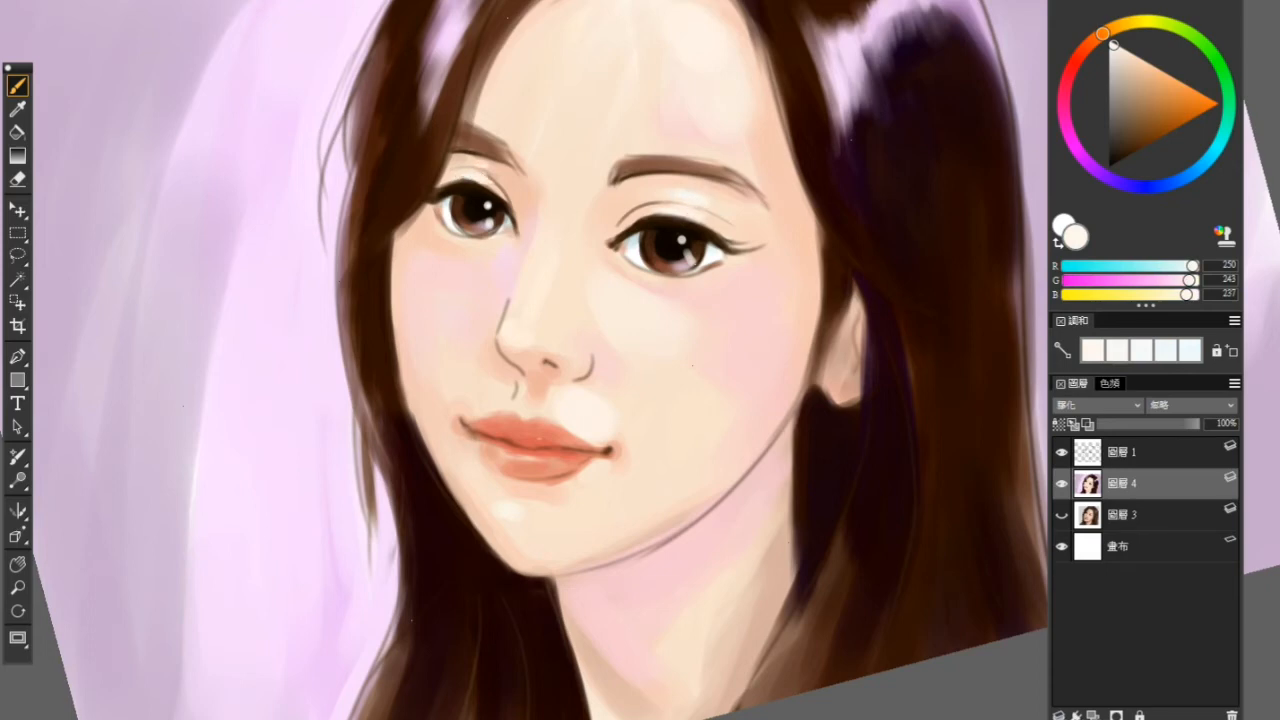
Step: Darken the long right-hand hair and paint strands over the left-hand purple highlight with dark brown (RGB 44, 14, 0)
scroll(777, 246, "down", 1)
left_click_drag(652, 292, 529, 363)
left_click(668, 69, "alt")
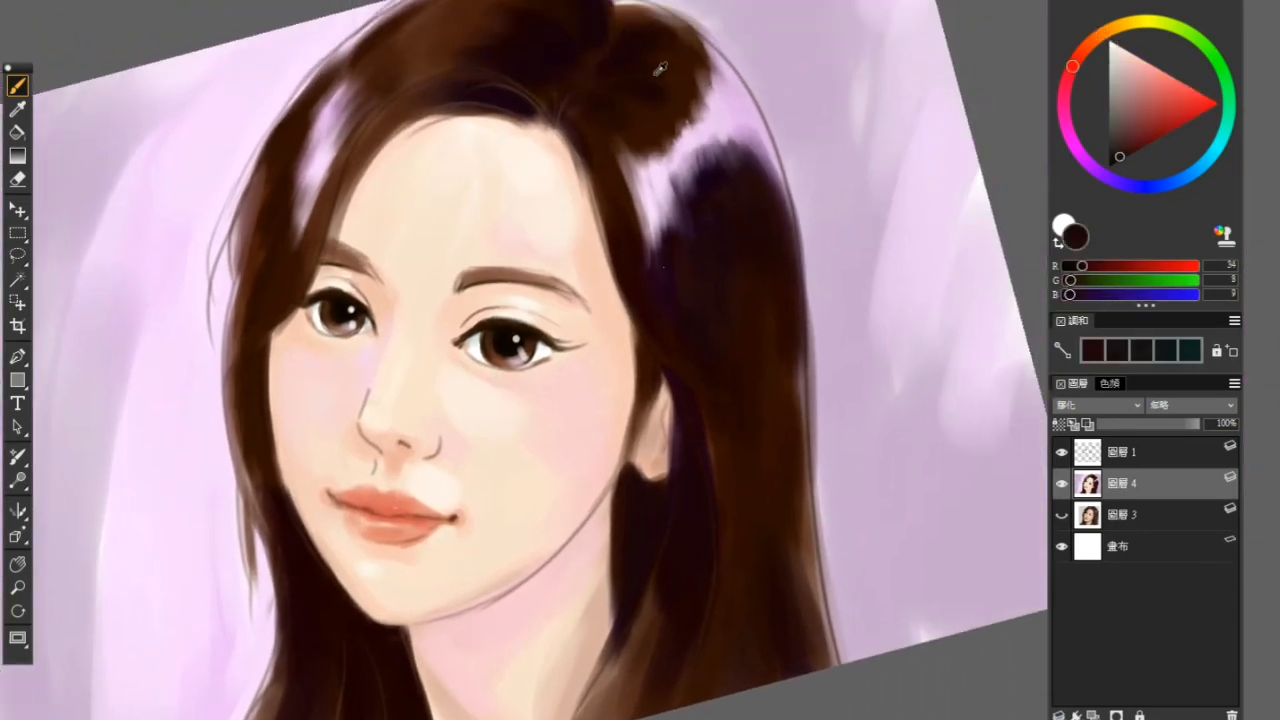
left_click(668, 69, "alt")
left_click_drag(668, 85, 762, 30)
mouse_move(383, 196)
left_mouse_down()
mouse_move(396, 136)
mouse_move(384, 172)
mouse_move(386, 146)
mouse_move(409, 102)
left_mouse_up()
key("ctrl+z")
left_click_drag(382, 129, 407, 65)
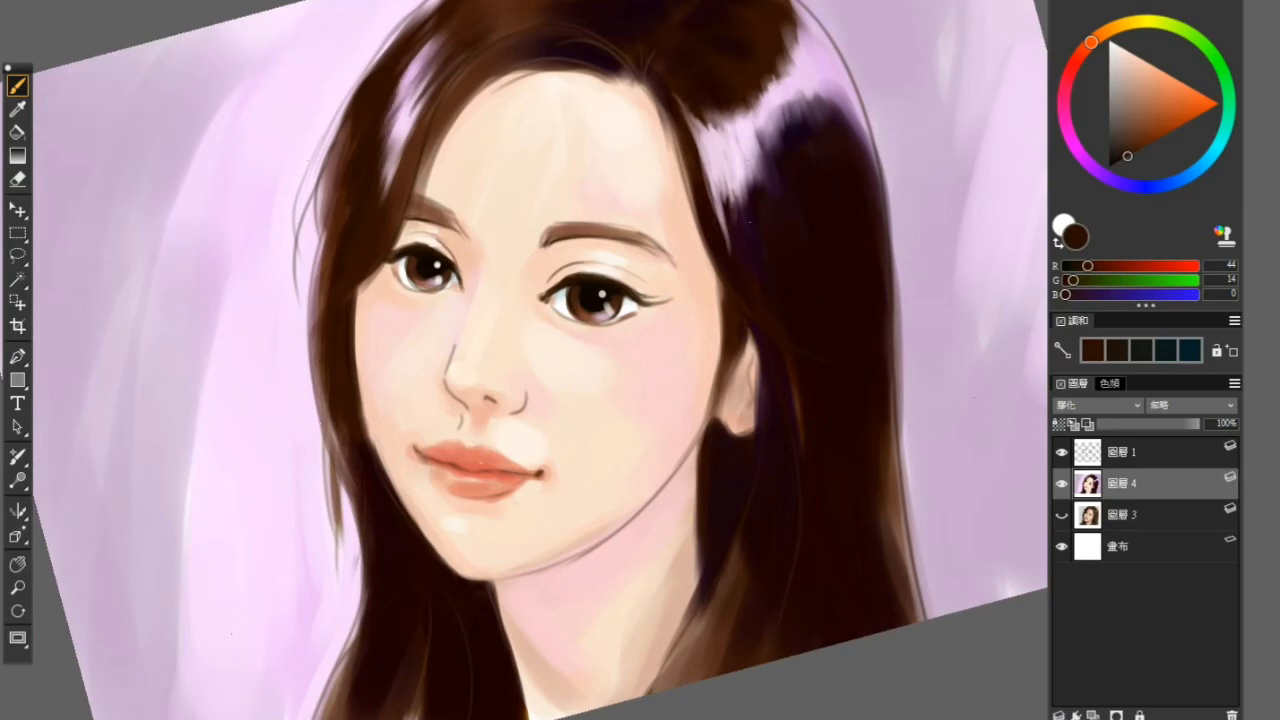
left_click_drag(780, 197, 663, 249)
Step: Deepen the hair around the right-hand purple highlight and sharpen the highlight's edges with very dark reddish brown
left_click(597, 132, "alt")
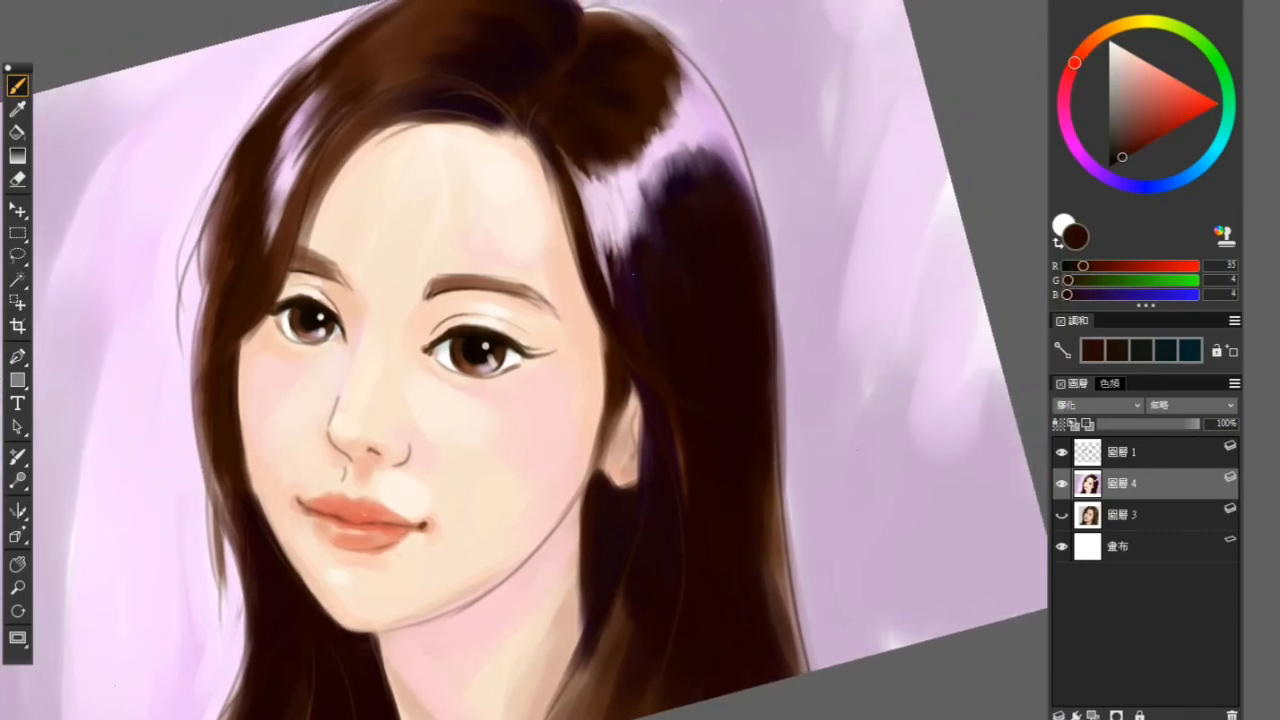
mouse_move(580, 172)
left_mouse_down()
mouse_move(595, 199)
mouse_move(620, 192)
mouse_move(602, 177)
mouse_move(659, 131)
mouse_move(640, 70)
mouse_move(668, 82)
mouse_move(646, 245)
mouse_move(642, 195)
mouse_move(630, 233)
mouse_move(618, 222)
mouse_move(617, 264)
mouse_move(615, 240)
left_mouse_up()
left_click(688, 175, "alt")
left_click_drag(695, 158, 746, 200)
key("ctrl+z")
left_click(657, 84, "alt")
mouse_move(696, 138)
left_mouse_down()
mouse_move(700, 150)
mouse_move(615, 206)
mouse_move(612, 240)
left_mouse_up()
Step: Reshape the lower part of the right-hand hair highlight with light purple (RGB 240, 208, 243)
left_click(632, 183, "alt")
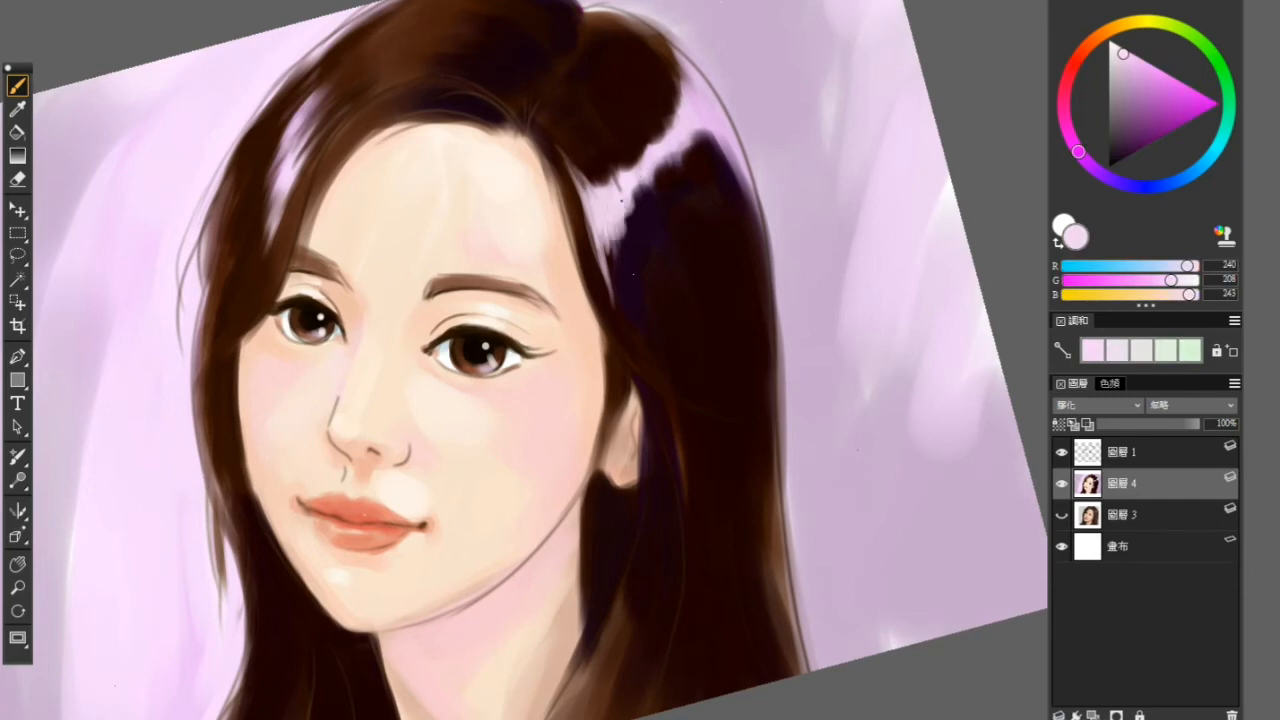
key("ctrl+z")
mouse_move(626, 190)
left_mouse_down()
mouse_move(608, 248)
mouse_move(656, 240)
mouse_move(657, 278)
left_mouse_up()
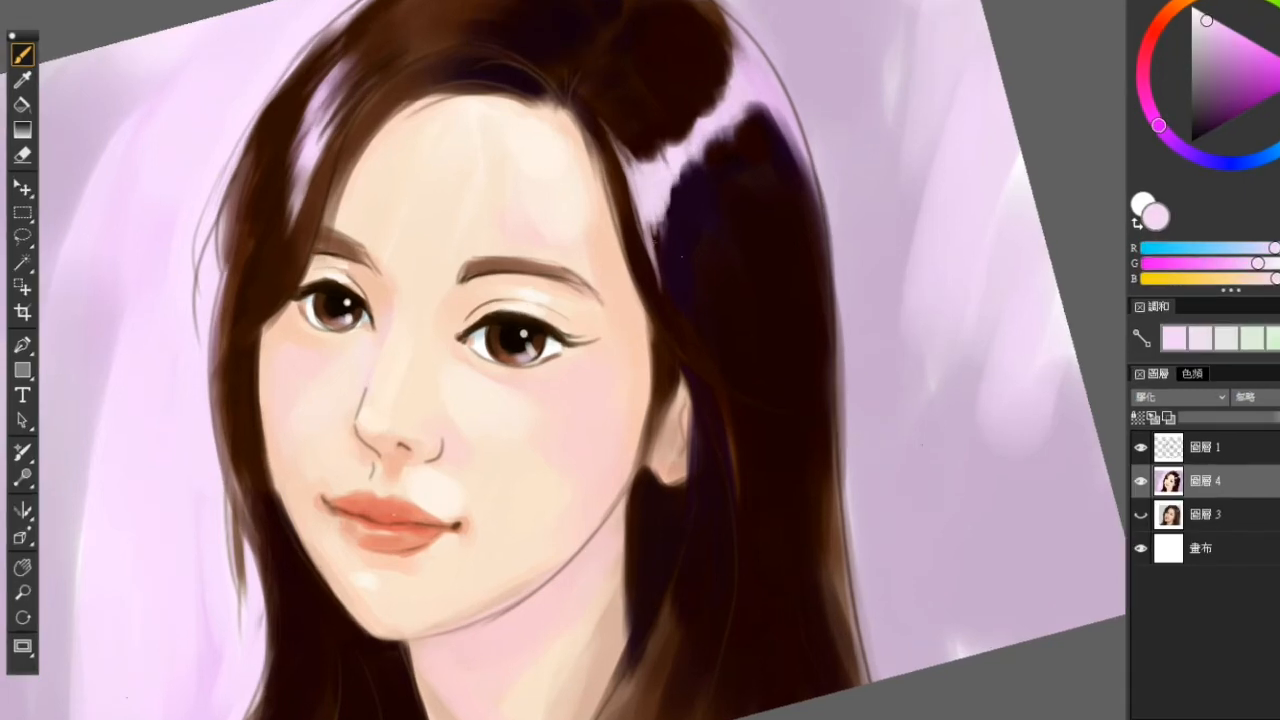
left_click(675, 316, "alt")
left_click_drag(630, 176, 657, 278)
Step: Taper the lower tip of the right-hand purple highlight with very dark purple and reddish-brown strands
left_click(680, 260, "alt")
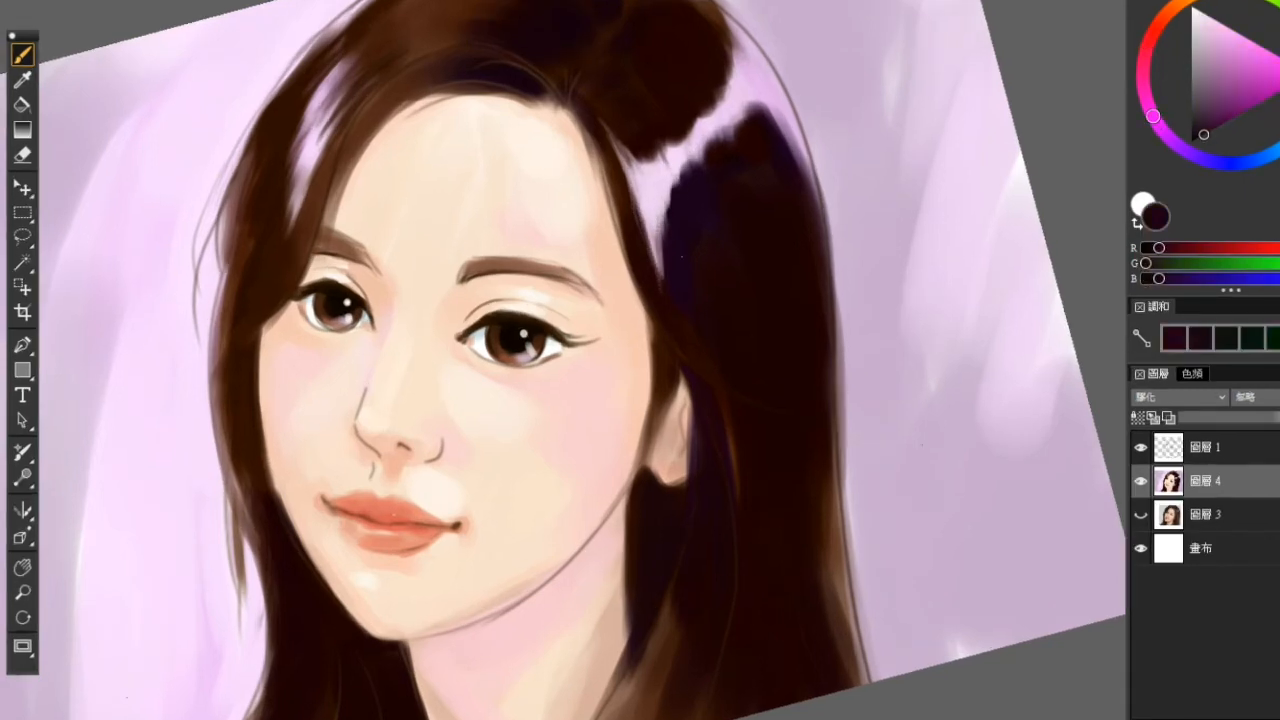
left_click_drag(661, 224, 660, 266)
left_click_drag(650, 228, 661, 282)
mouse_move(666, 202)
left_mouse_down()
mouse_move(657, 260)
mouse_move(677, 278)
mouse_move(660, 270)
left_mouse_up()
left_click(655, 205, "alt")
left_click(672, 310, "alt")
left_click_drag(647, 228, 656, 262)
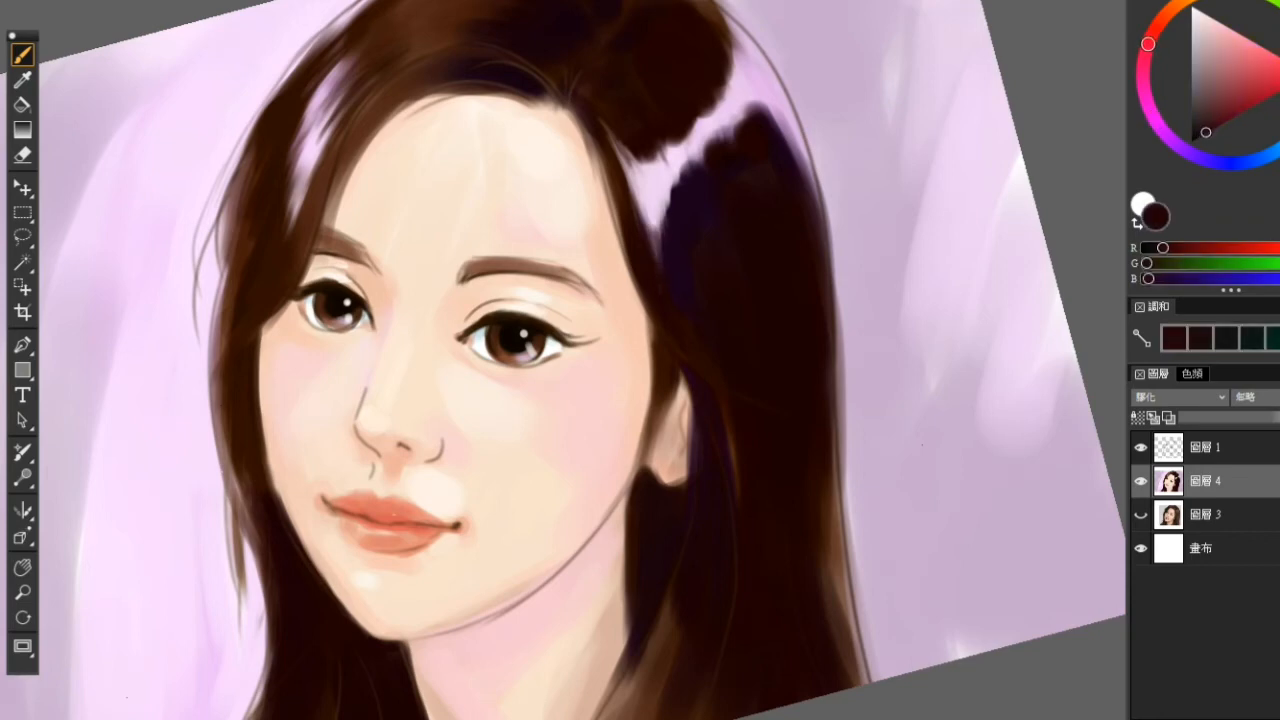
Step: Paint a thin brown loose strand curving from the right-hand fringe above the ear to the hair's outer edge
left_click(434, 50, "alt")
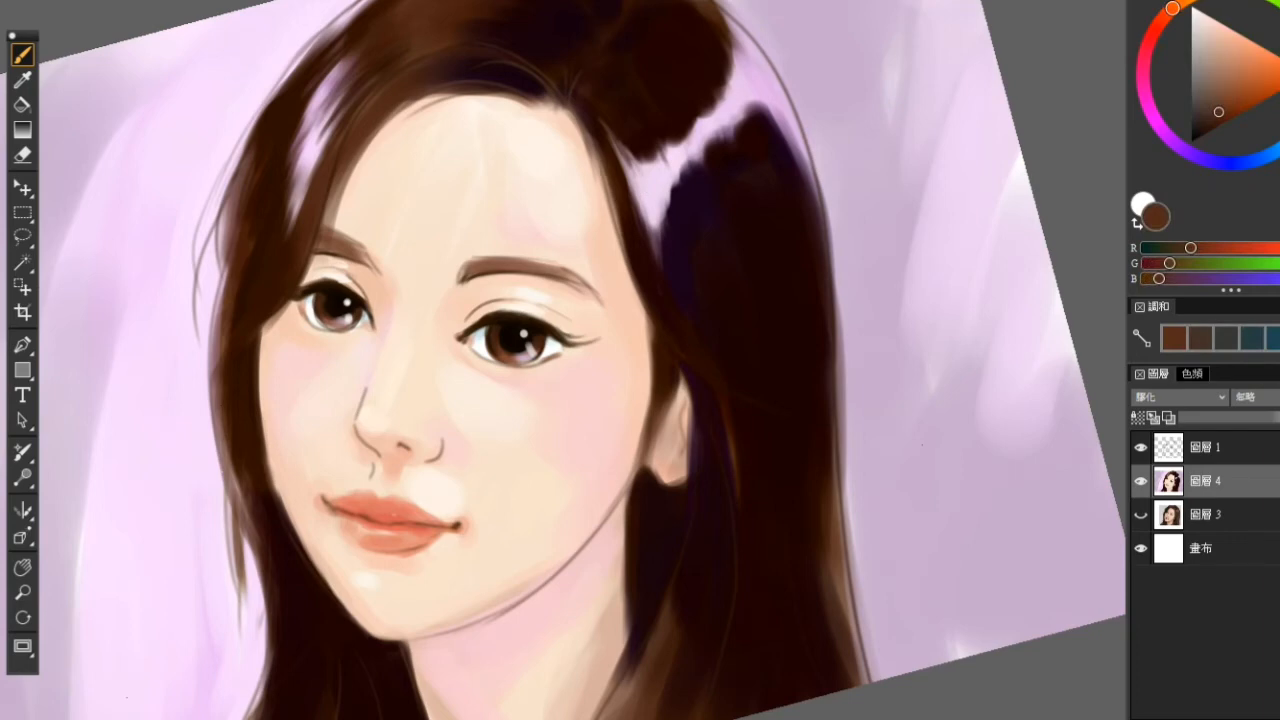
mouse_move(598, 145)
left_mouse_down()
mouse_move(649, 302)
mouse_move(760, 408)
left_mouse_up()
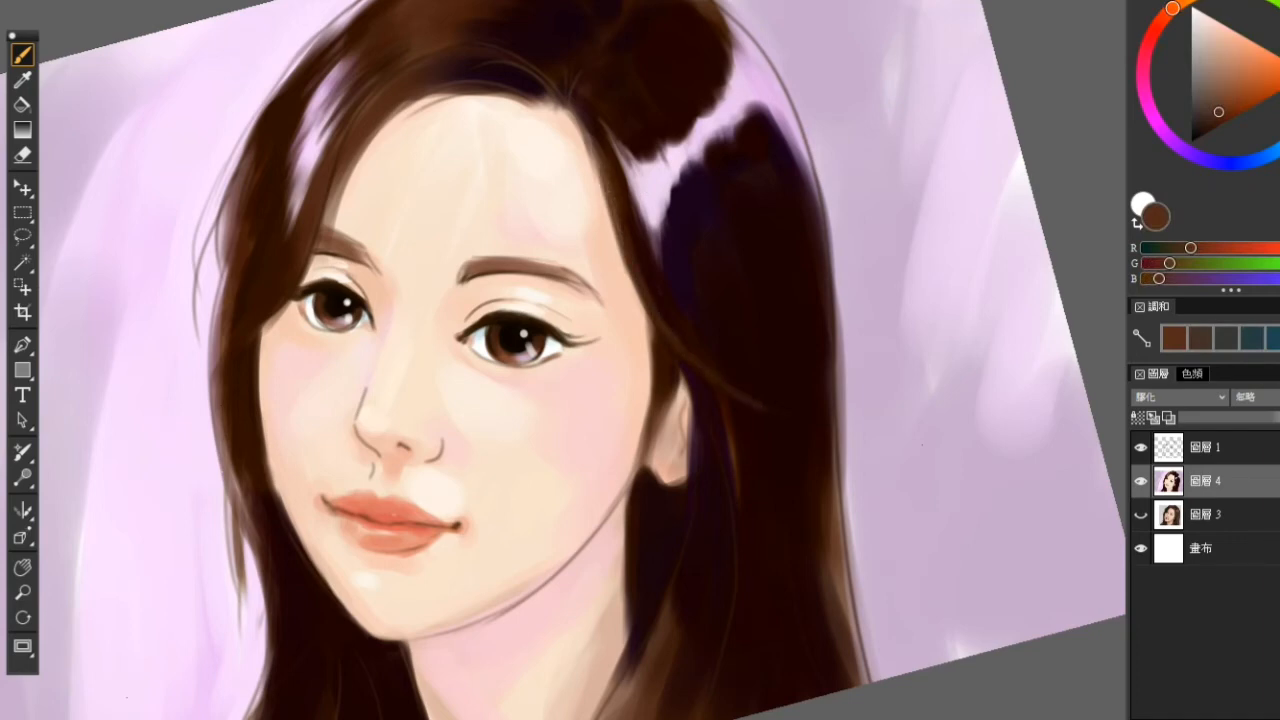
left_click_drag(712, 374, 842, 422)
left_click(778, 372, "alt")
left_click_drag(769, 402, 848, 421)
left_click_drag(705, 367, 728, 386)
Step: Add near-white highlights along the nose bridge and around both eyes
left_click(654, 194, "alt")
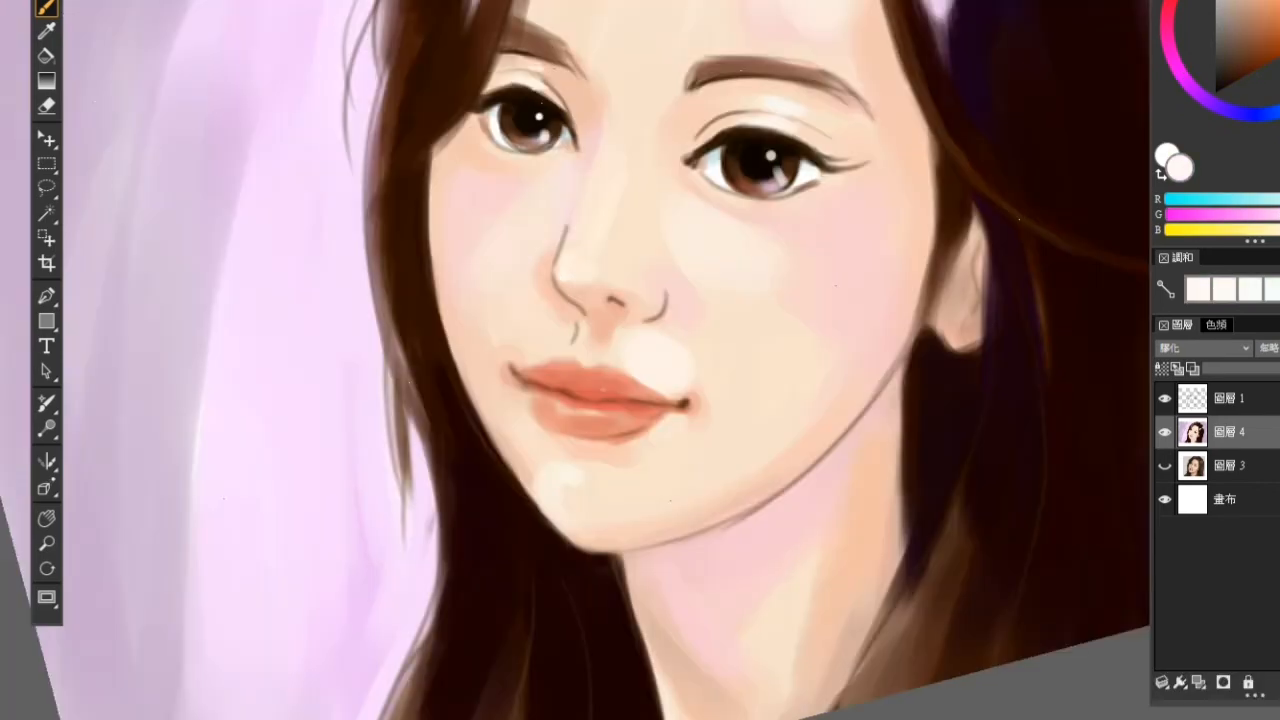
left_click_drag(583, 246, 604, 166)
left_click_drag(735, 125, 713, 137)
left_click_drag(811, 147, 821, 155)
left_click_drag(540, 94, 567, 109)
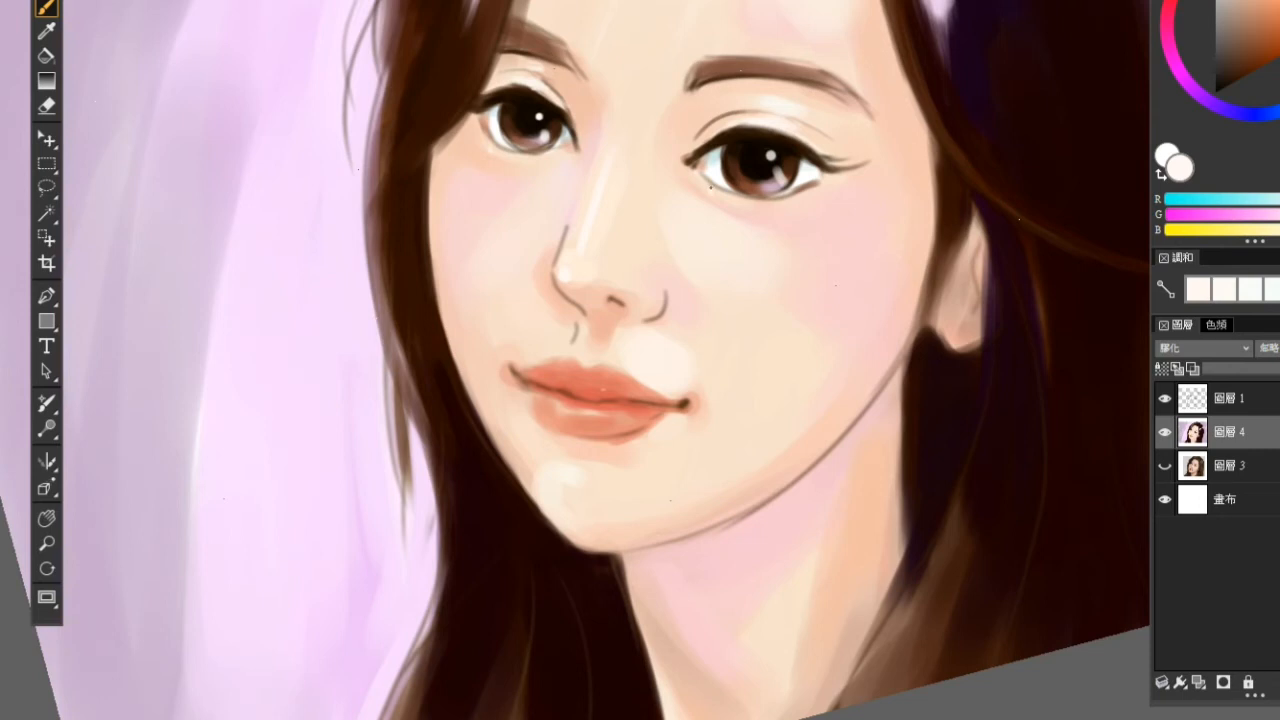
Step: Draw fine dark brown eyelashes on the lower lids and outer corners of both eyes
left_click(743, 121, "alt")
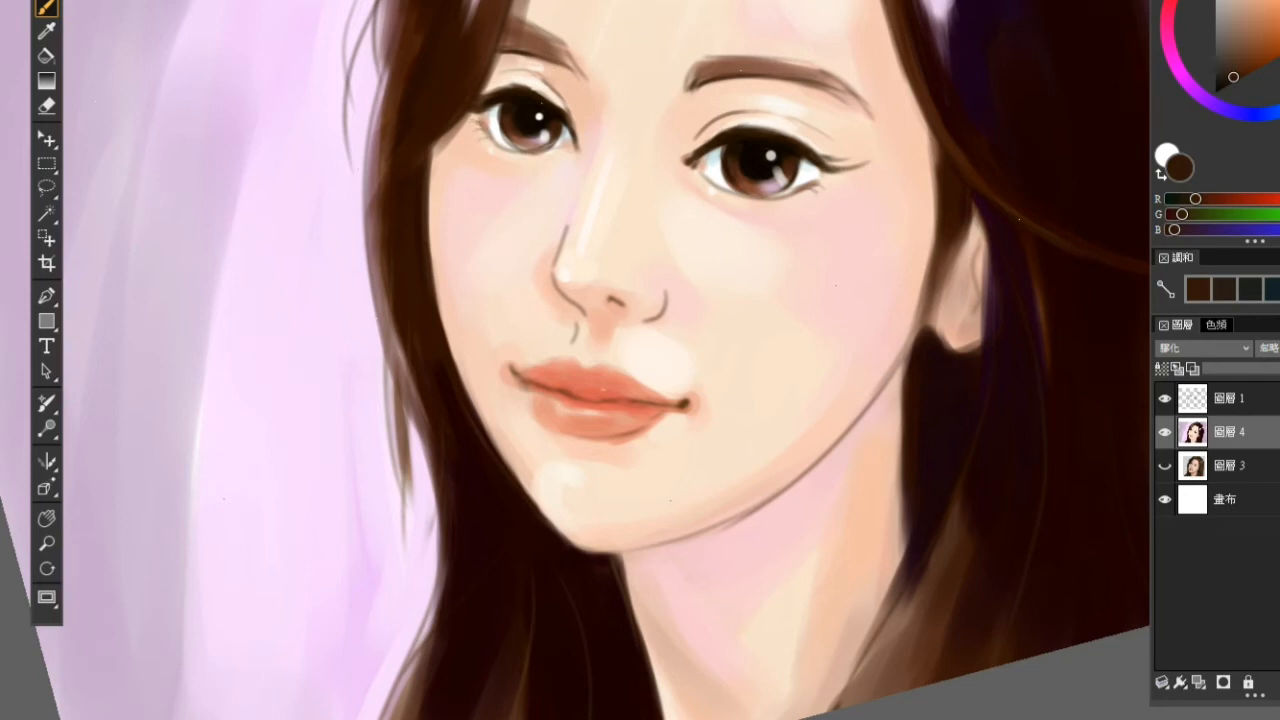
scroll(500, 128, "up", 1)
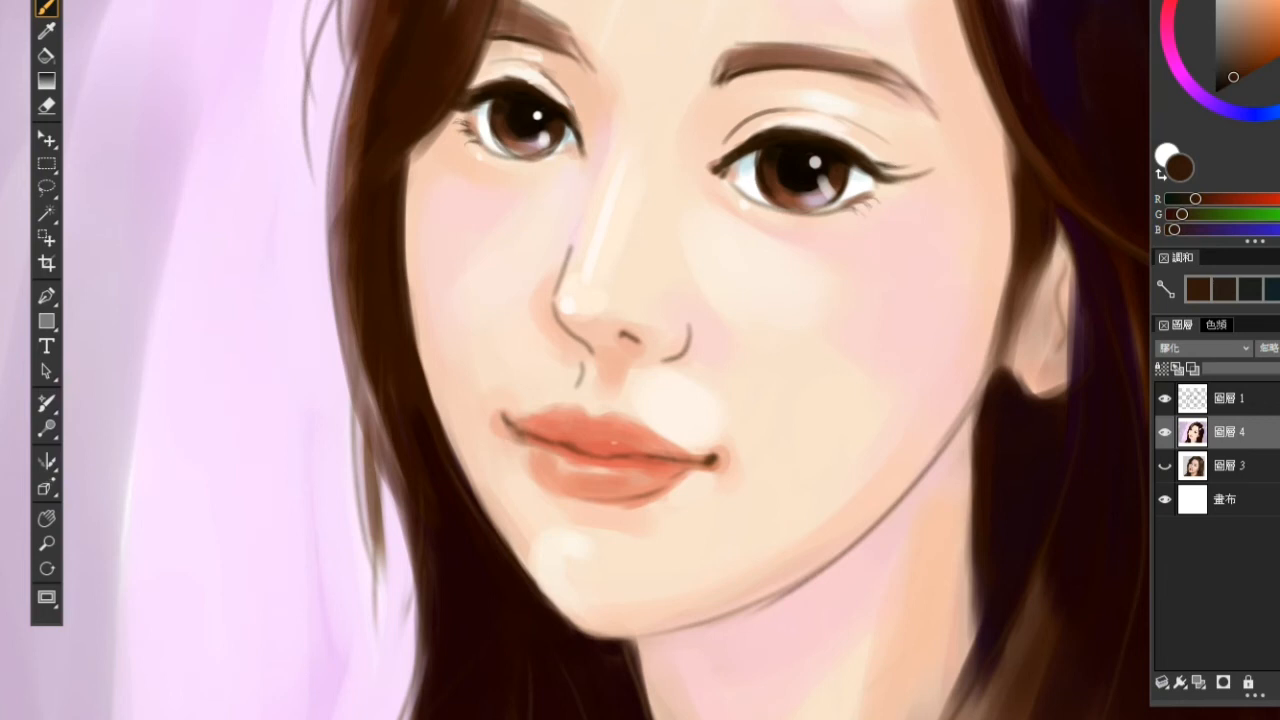
mouse_move(877, 165)
left_mouse_down()
mouse_move(918, 161)
mouse_move(877, 151)
mouse_move(895, 153)
left_mouse_up()
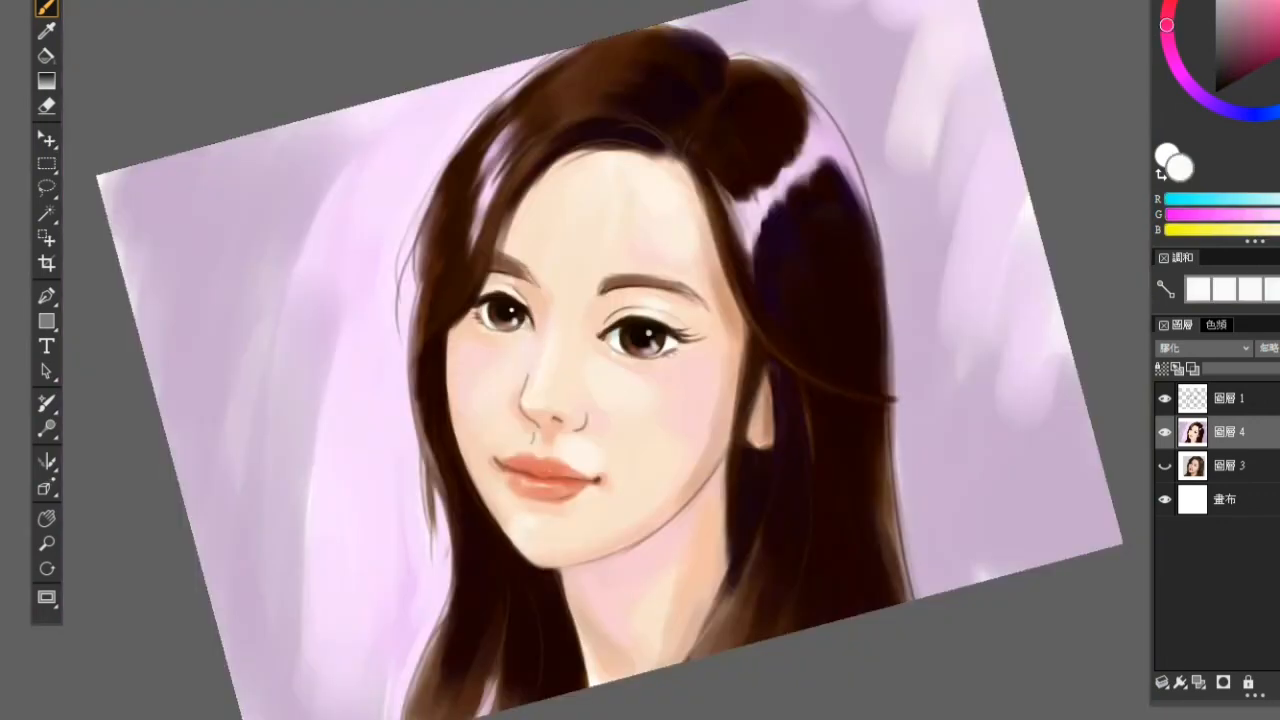
Step: Brighten the right-hand purple hair highlight with short near-white strokes along its length
mouse_move(752, 228)
left_mouse_down()
mouse_move(752, 202)
mouse_move(790, 177)
left_mouse_up()
left_click_drag(793, 179, 815, 152)
left_click_drag(811, 153, 832, 132)
left_click_drag(820, 154, 836, 124)
left_click_drag(828, 192, 808, 212)
scroll(818, 207, "up", 1)
mouse_move(738, 236)
left_mouse_down()
mouse_move(717, 197)
mouse_move(768, 171)
left_mouse_up()
left_click_drag(774, 168, 780, 160)
left_click_drag(820, 112, 849, 169)
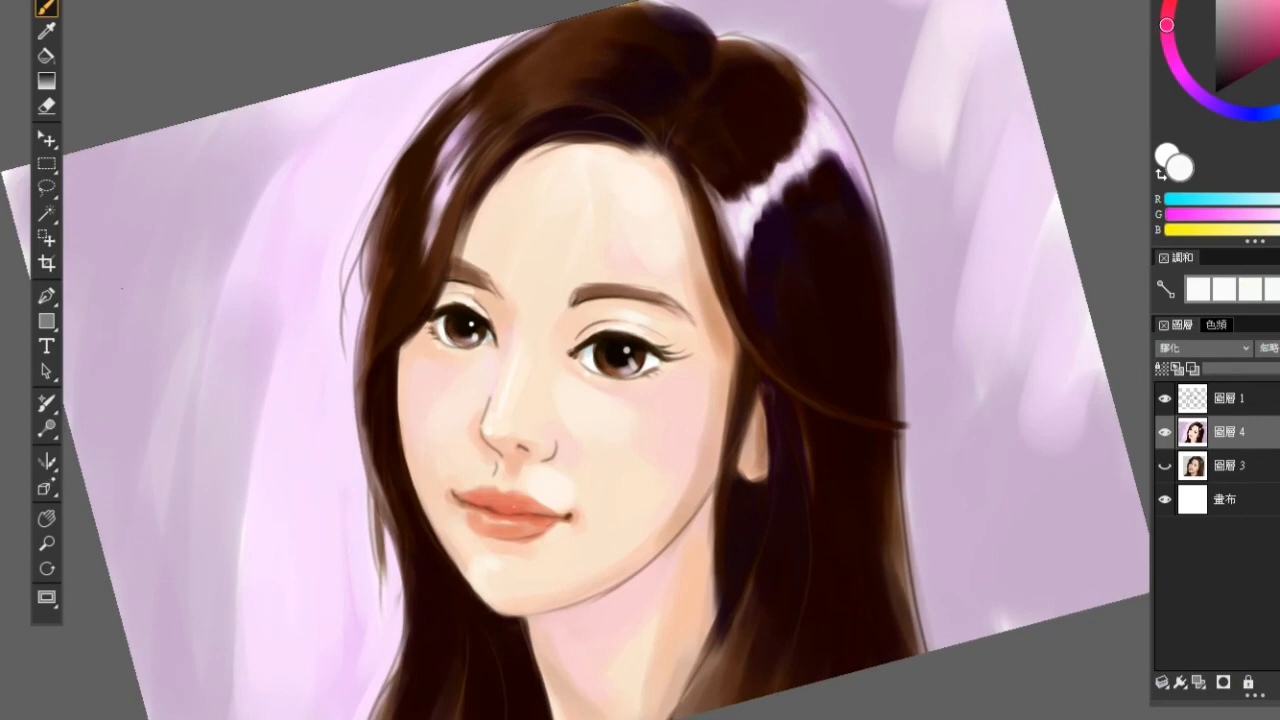
Step: Add near-white shine to the left-hand hair highlight and the hair at the crown
left_click_drag(442, 197, 458, 118)
left_click_drag(740, 98, 762, 50)
left_click_drag(580, 60, 624, 20)
left_click_drag(590, 60, 612, 40)
left_click_drag(732, 94, 760, 60)
Step: Paint near-white highlight streaks in the right-hand hair beside the neck and down behind the ear
left_click_drag(774, 424, 772, 334)
left_click_drag(700, 600, 745, 498)
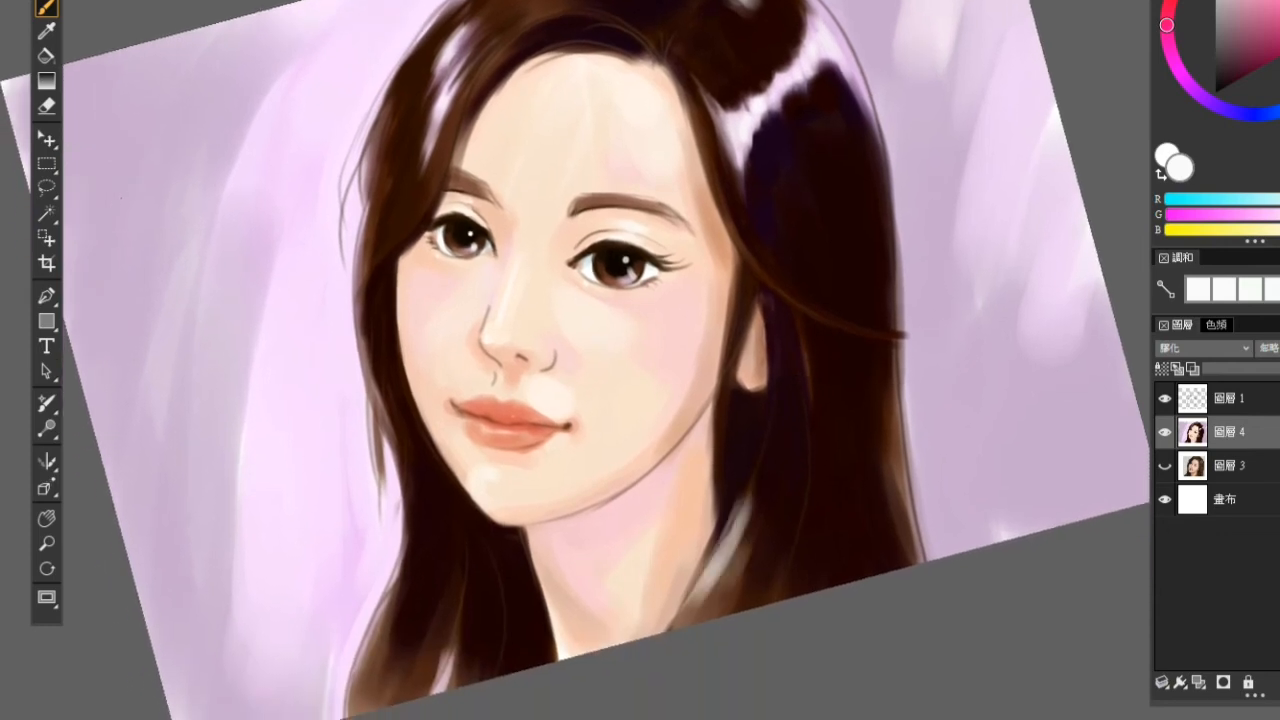
left_click_drag(810, 350, 806, 518)
mouse_move(789, 310)
left_mouse_down()
mouse_move(814, 380)
mouse_move(806, 522)
left_mouse_up()
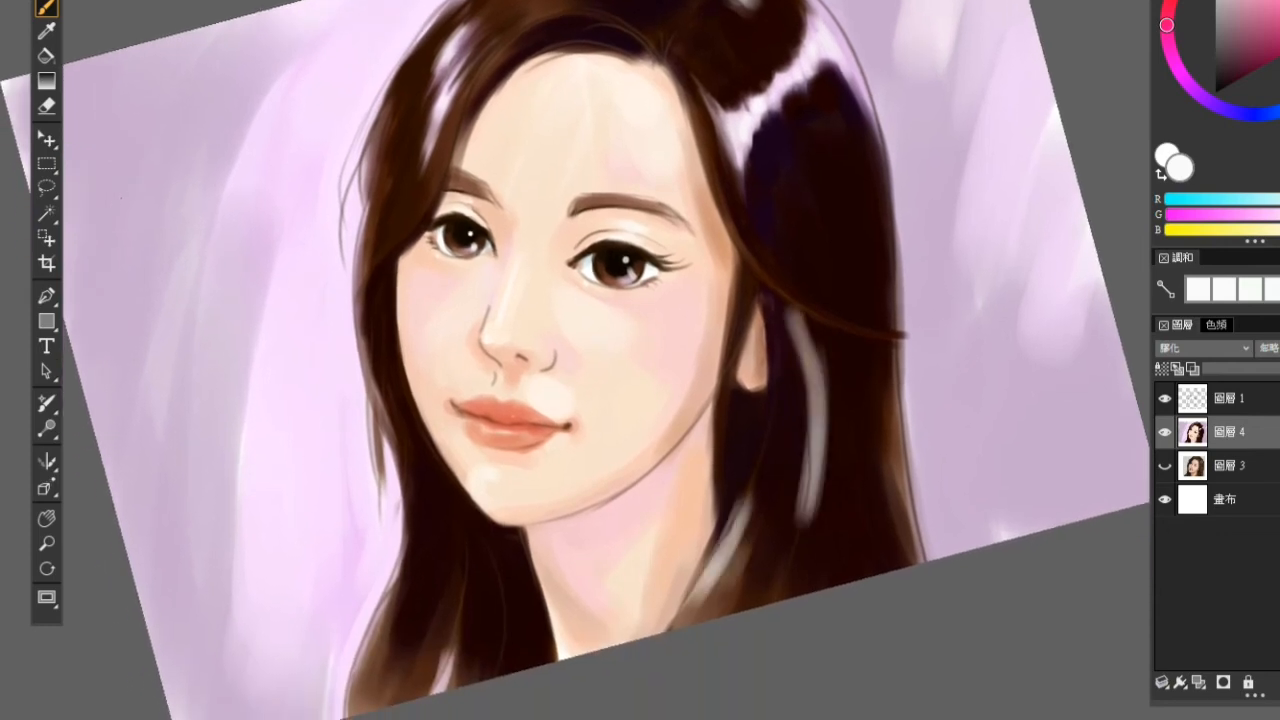
Step: Narrow and soften the light streak behind the ear with very dark reddish brown and medium brown strokes
left_click(849, 359, "alt")
left_click_drag(801, 312, 827, 430)
mouse_move(790, 314)
left_mouse_down()
mouse_move(804, 370)
mouse_move(800, 528)
left_mouse_up()
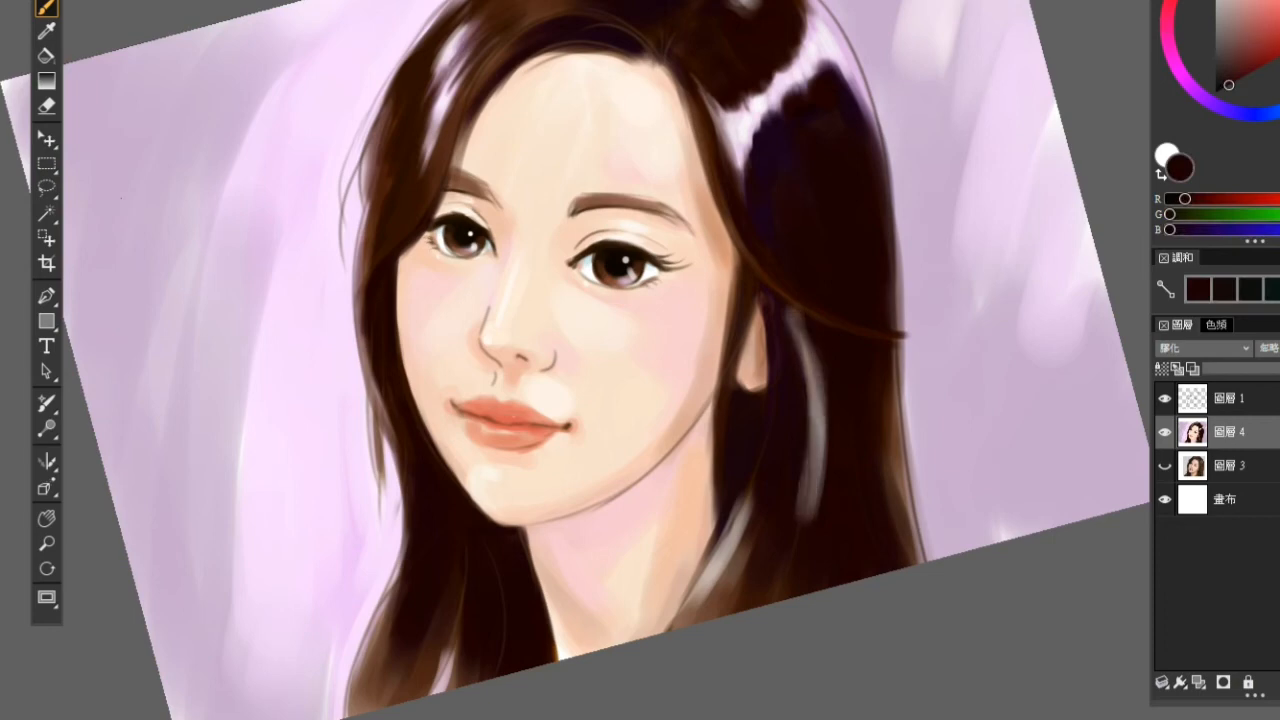
left_click_drag(826, 372, 812, 522)
left_click_drag(812, 458, 803, 502)
left_click(880, 438, "alt")
left_click_drag(808, 362, 821, 440)
left_click_drag(792, 330, 809, 396)
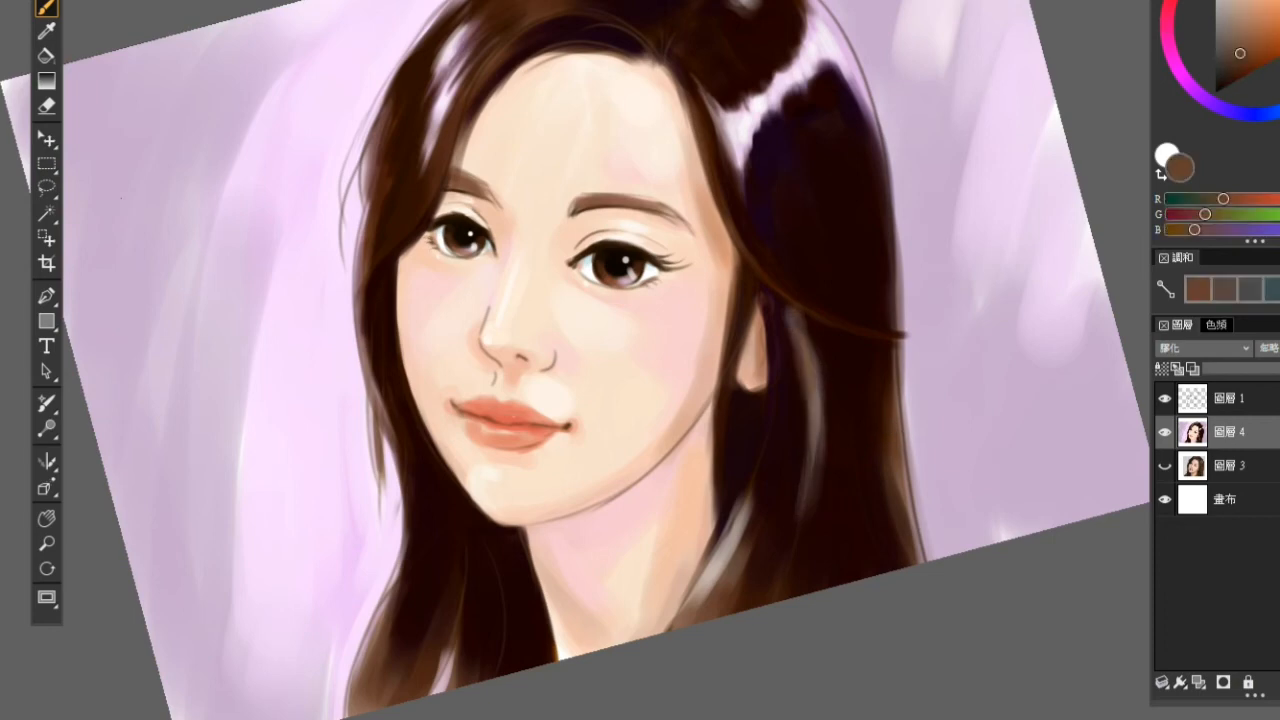
Step: Paint very dark reddish-brown strands over the remaining light streak behind the ear to blend it into the hair
left_click(829, 346, "alt")
left_click_drag(798, 325, 822, 389)
mouse_move(792, 311)
left_mouse_down()
mouse_move(820, 383)
mouse_move(823, 457)
left_mouse_up()
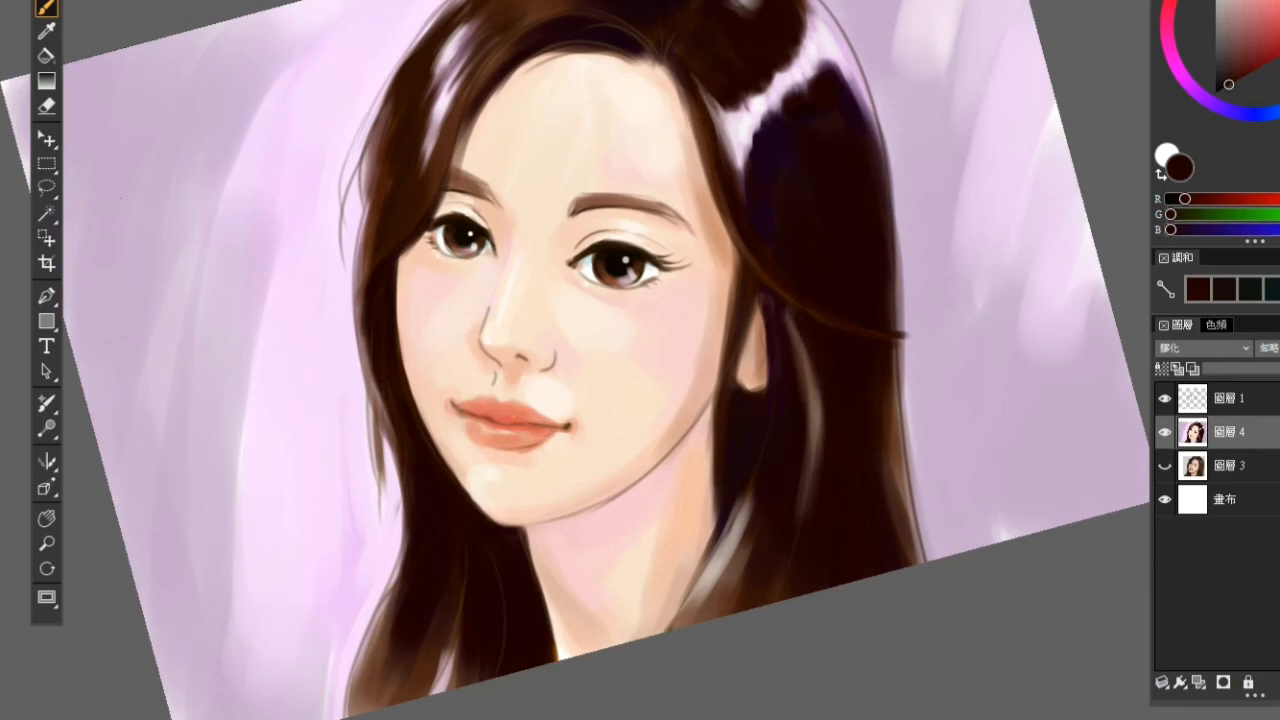
left_click_drag(792, 320, 811, 452)
left_click_drag(809, 358, 810, 508)
left_click_drag(813, 345, 806, 484)
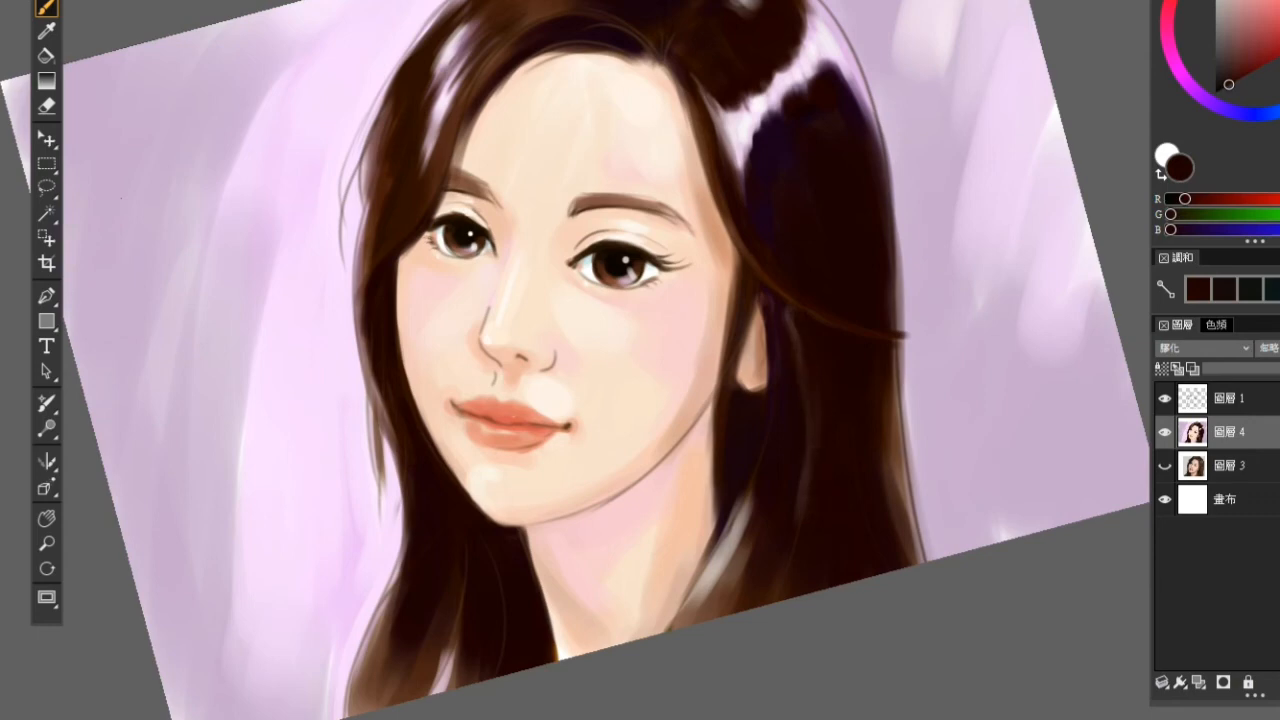
Step: Sample the dark brown near the hair parting and paint strands down the right-hand hairline beside the forehead and temple
left_click(702, 80, "alt")
left_click_drag(697, 78, 719, 142)
mouse_move(698, 86)
left_mouse_down()
mouse_move(726, 170)
mouse_move(701, 137)
left_mouse_up()
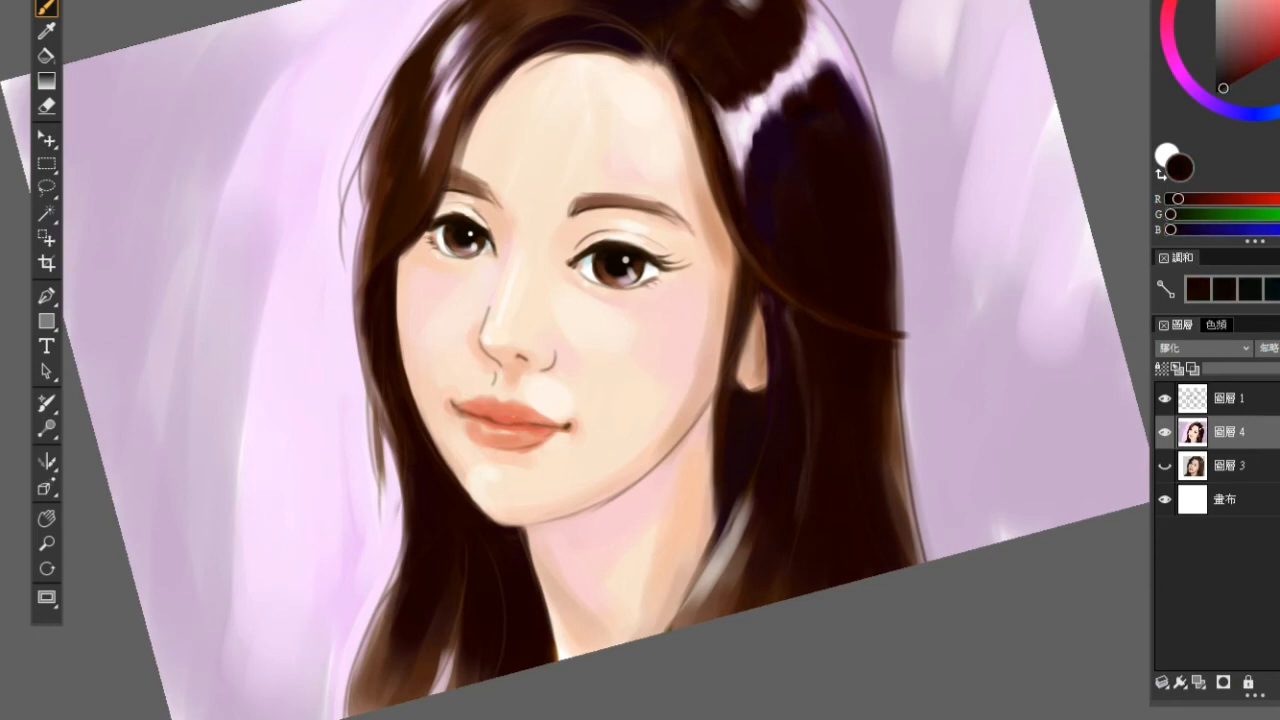
left_click_drag(671, 68, 716, 184)
mouse_move(739, 257)
left_mouse_down()
mouse_move(737, 293)
mouse_move(750, 267)
left_mouse_up()
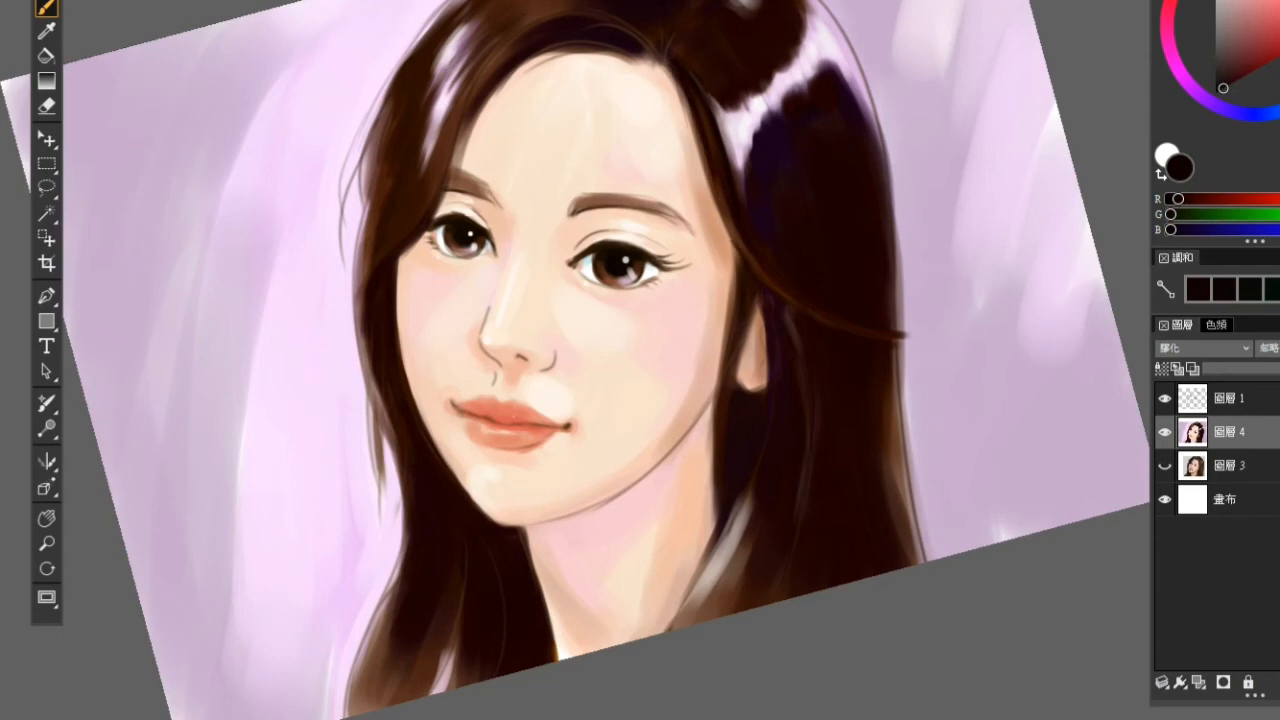
Step: Paint near-black brown strands in the hair behind the ear and touch up the hair beside the forehead
mouse_move(786, 324)
left_mouse_down()
mouse_move(810, 428)
mouse_move(802, 355)
left_mouse_up()
left_click_drag(808, 432, 801, 490)
left_click_drag(742, 148, 746, 177)
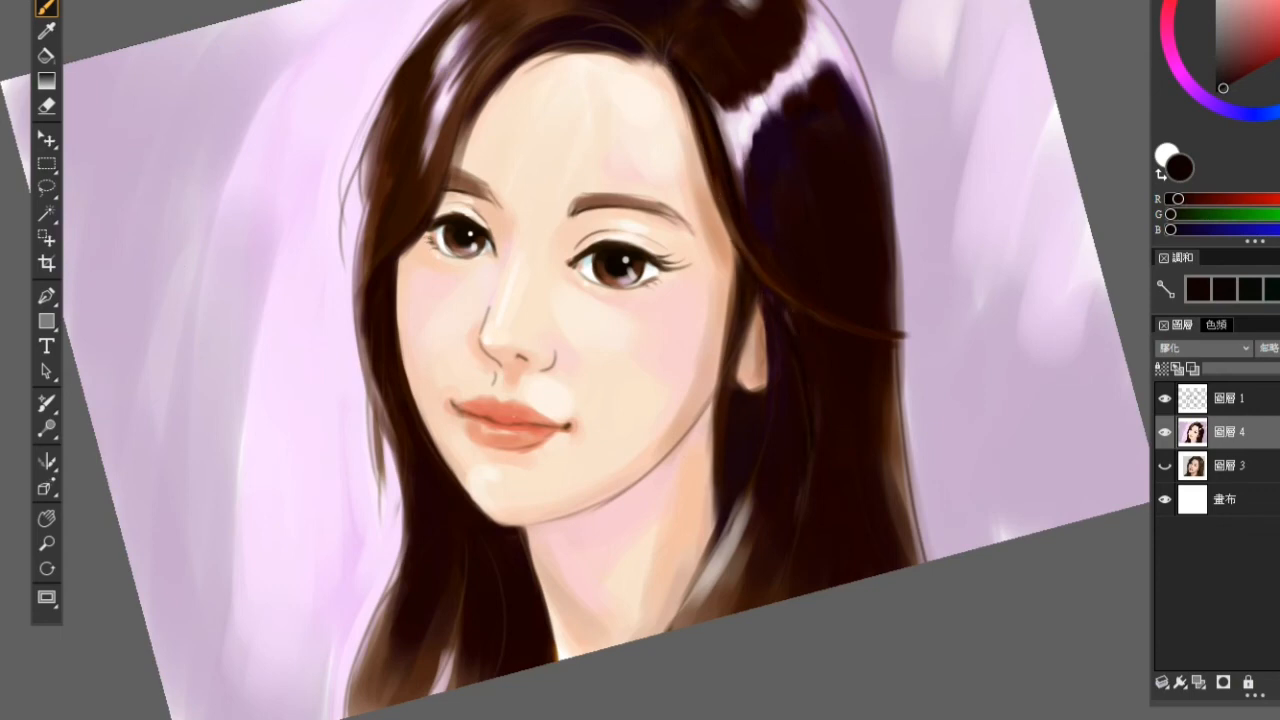
left_click_drag(716, 100, 724, 113)
Step: Paint long dark brown strands sweeping from the left-hand hairline down past the temple
left_click_drag(515, 41, 460, 146)
left_click_drag(486, 98, 404, 256)
left_click_drag(448, 170, 377, 270)
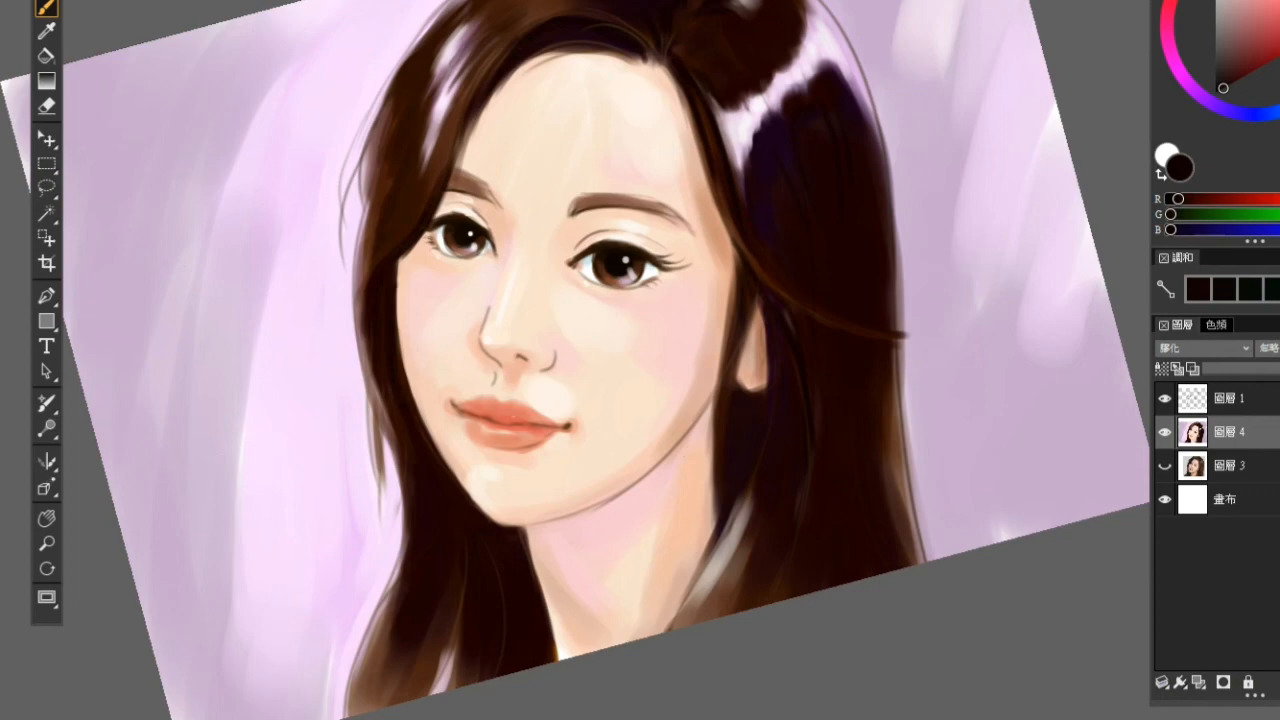
Step: Refine the hair edge along the left-hand jaw, below the earlobe and behind the ear with near-black brown strokes
left_click_drag(525, 485, 543, 431)
left_click(543, 431, "ctrl")
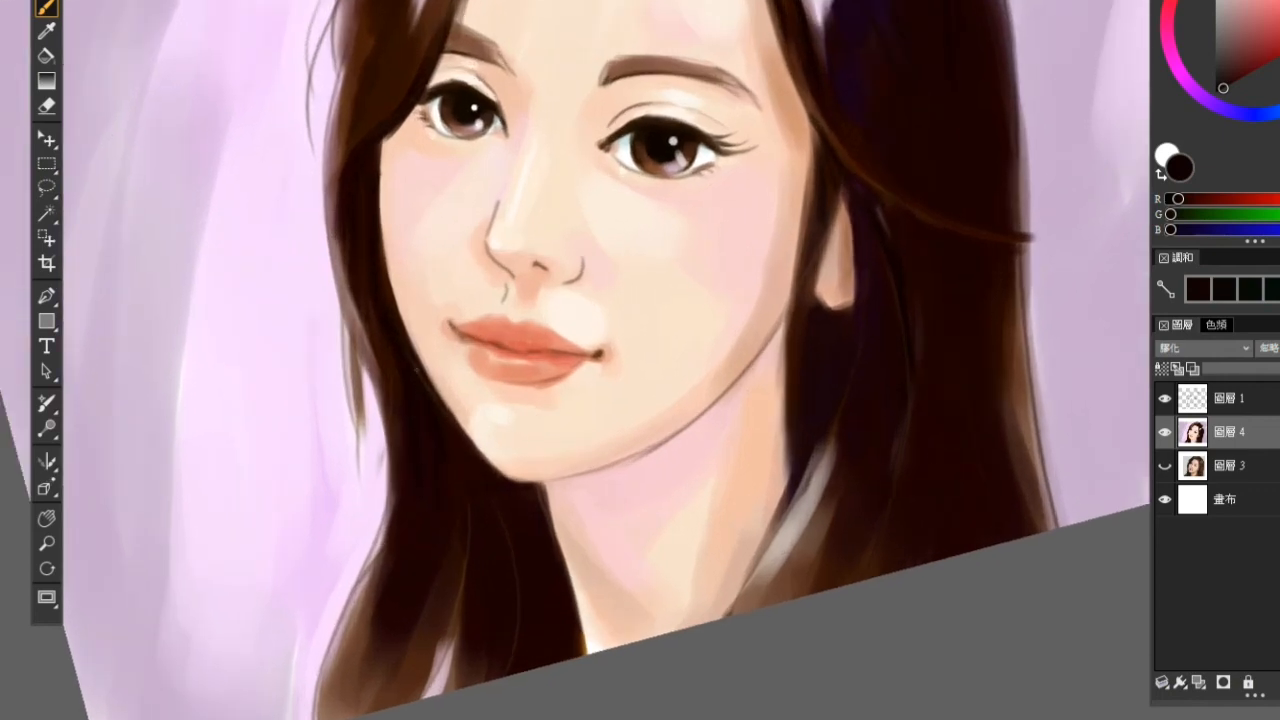
left_click_drag(417, 371, 442, 402)
mouse_move(804, 320)
left_mouse_down()
mouse_move(795, 346)
mouse_move(849, 304)
left_mouse_up()
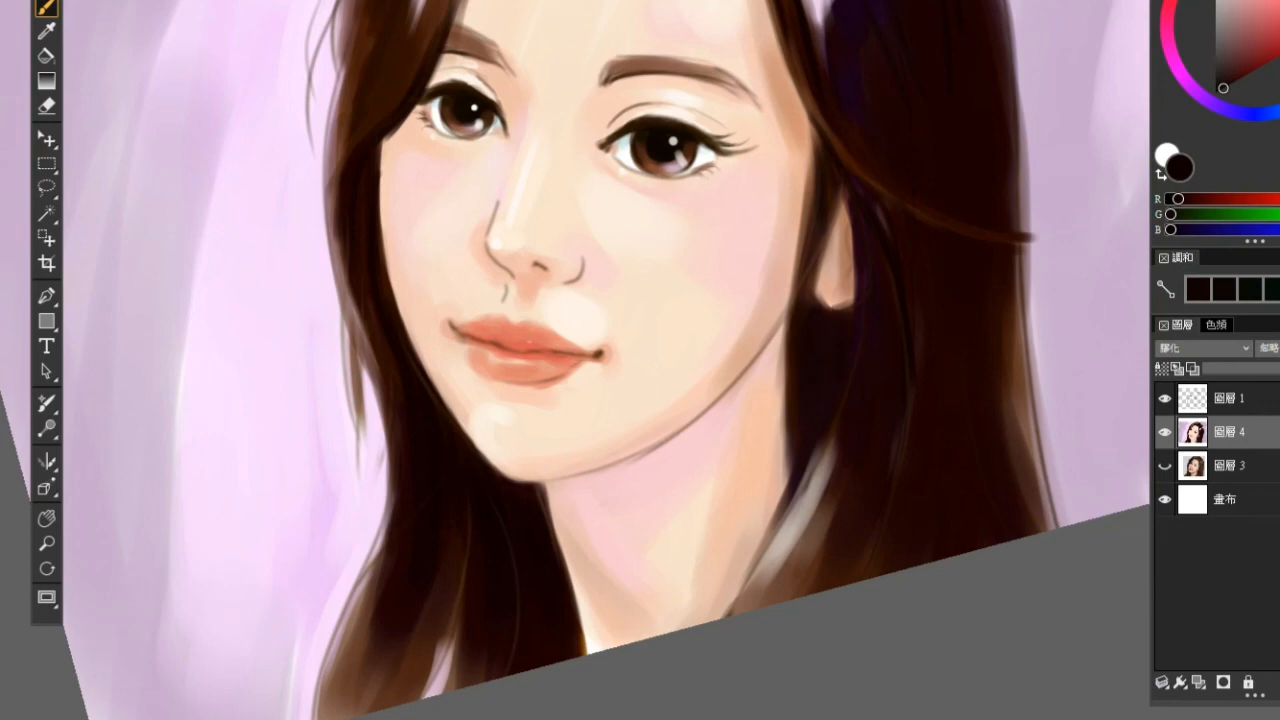
left_click_drag(900, 431, 892, 469)
Step: Add fine near-black brown strands along the outer edge of the left-hand hair near the highlight
scroll(890, 294, "down", 2)
left_click_drag(915, 291, 840, 343)
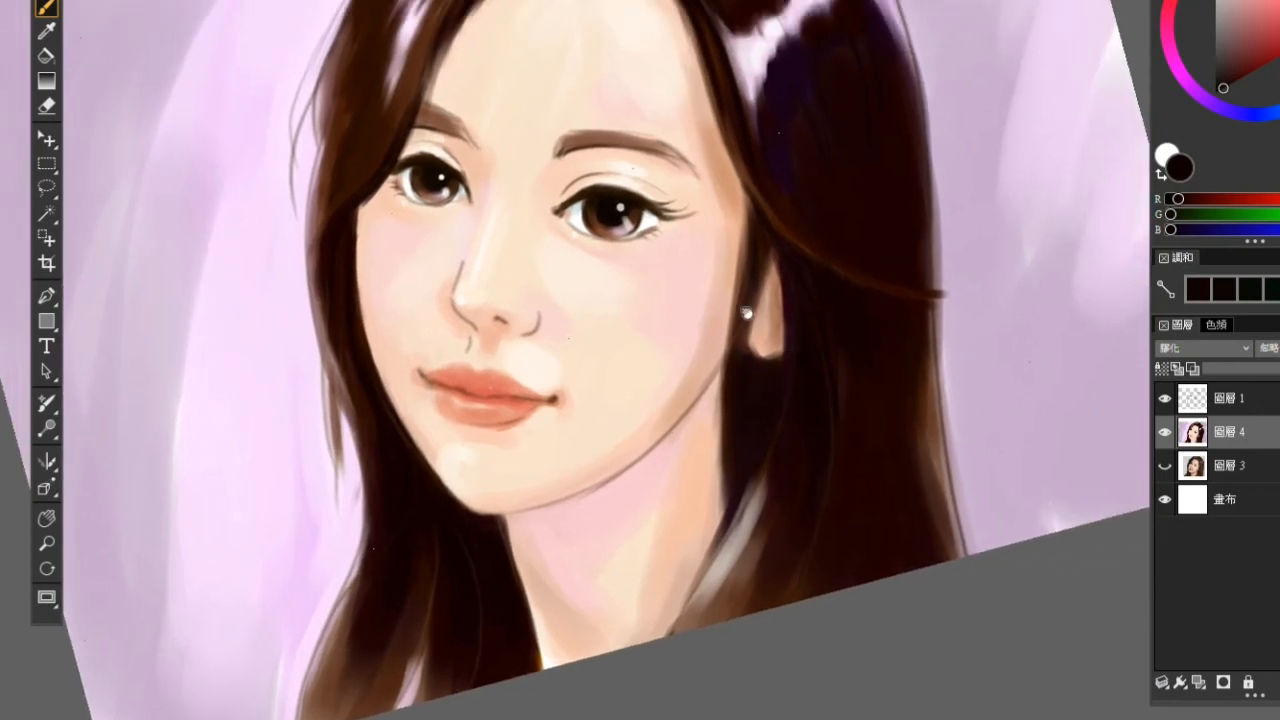
left_click_drag(361, 84, 344, 124)
left_click_drag(362, 38, 346, 74)
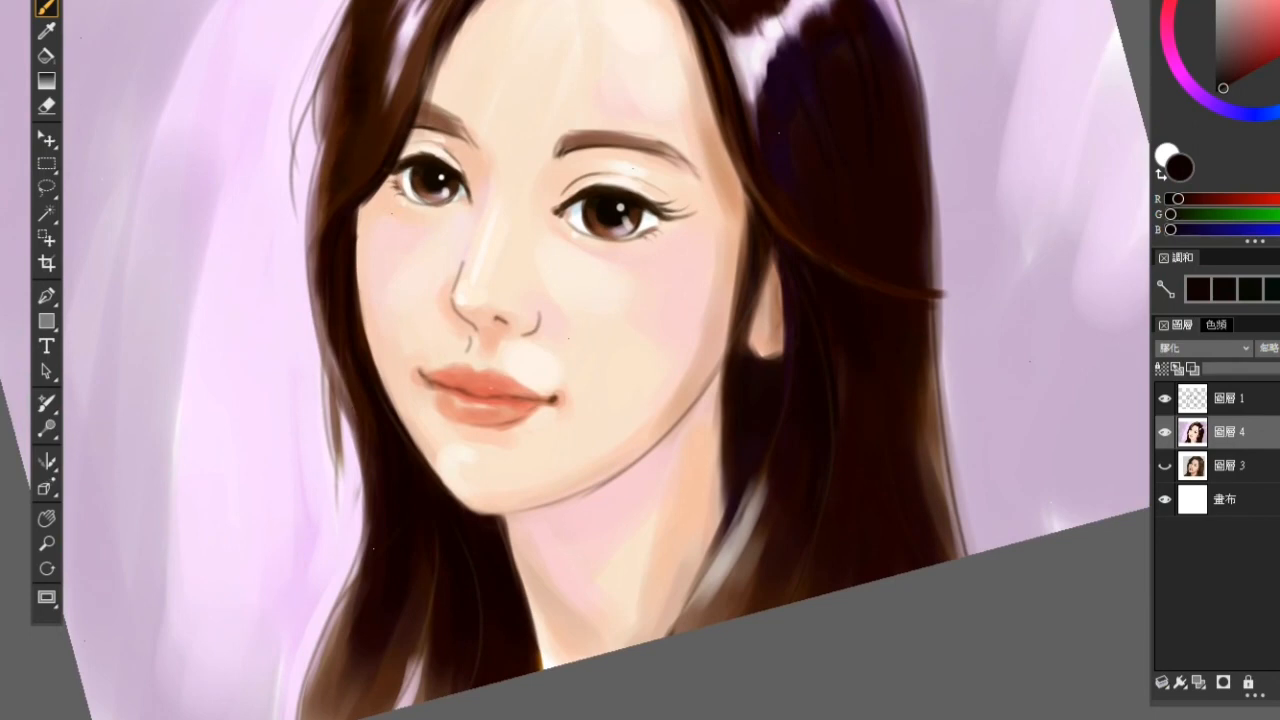
left_click_drag(519, 160, 477, 270)
left_click_drag(446, 3, 366, 42)
Step: Sample a medium brown from the left-hand hair and add a strand in the lower right-hand hair
left_click(428, 22, "alt")
left_click(417, 20, "alt")
scroll(691, 191, "down", 3)
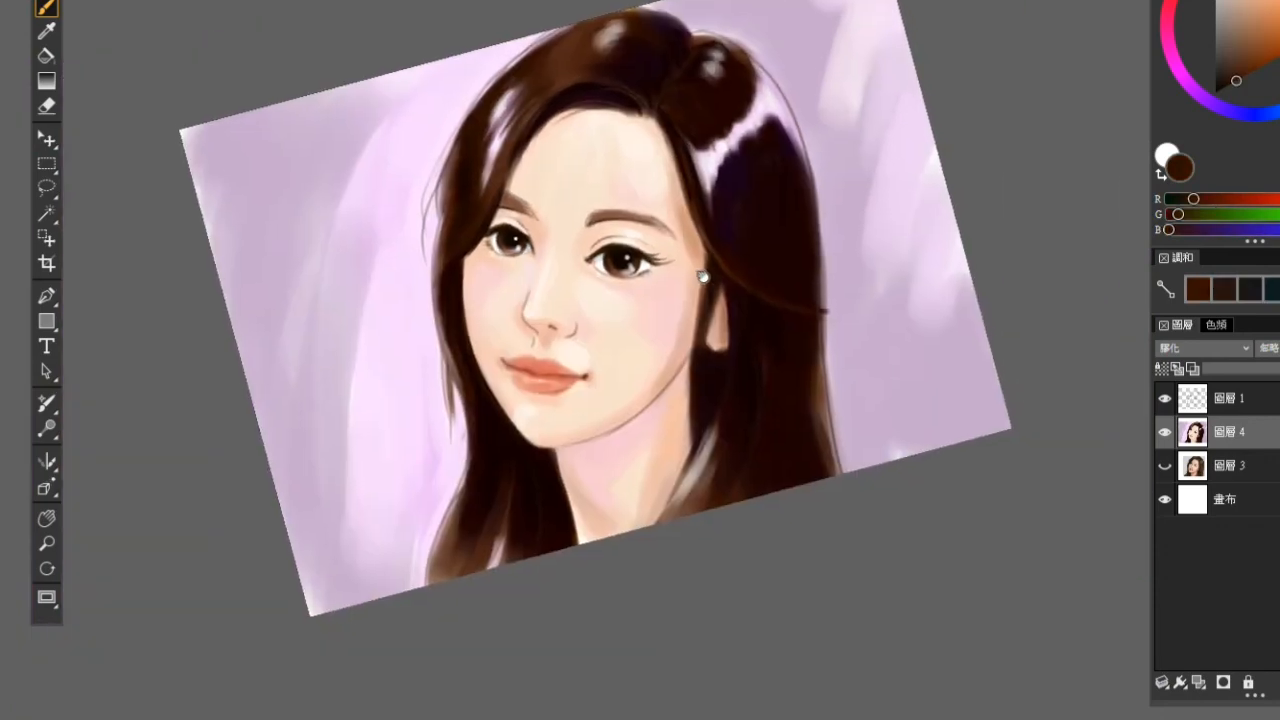
scroll(737, 380, "up", 2)
left_click_drag(791, 430, 796, 460)
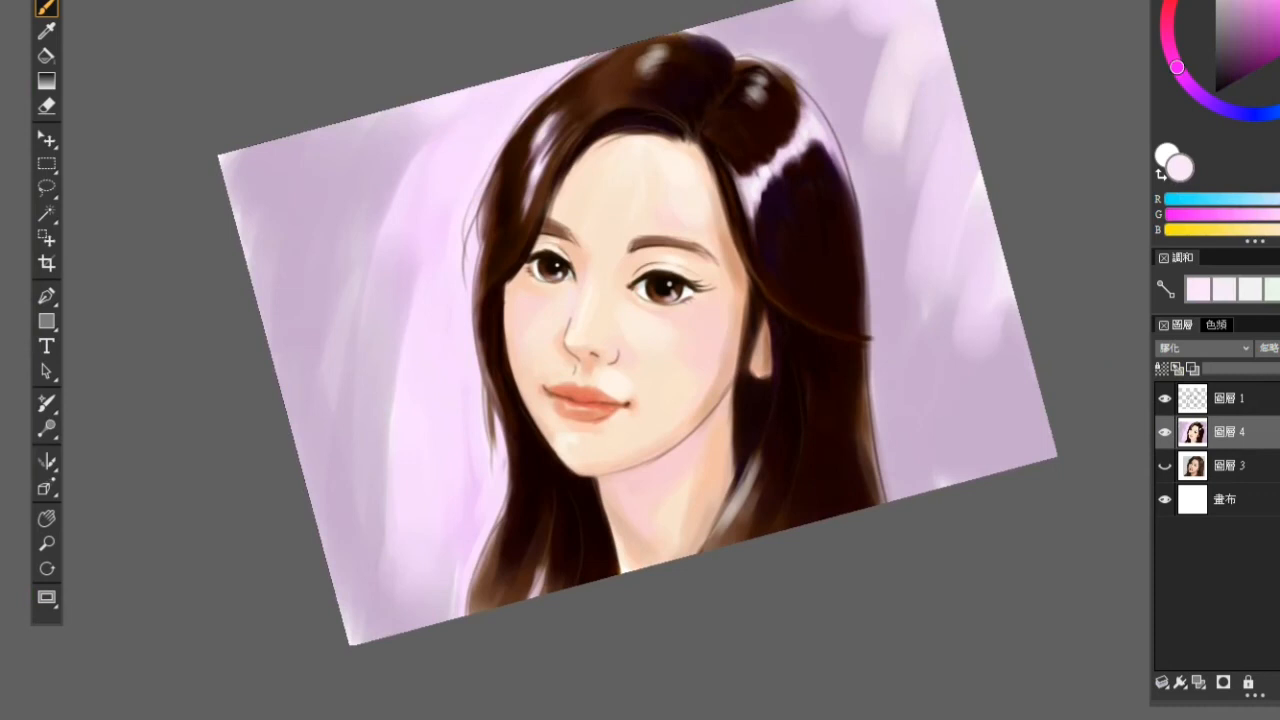
Step: Paint broad pale pink-lilac diagonal strokes over the background to the right of the hair, from the top edge downward
left_click_drag(876, 8, 810, 92)
left_click_drag(820, 6, 778, 58)
mouse_move(768, 22)
left_mouse_down()
mouse_move(726, 66)
mouse_move(742, 50)
left_mouse_up()
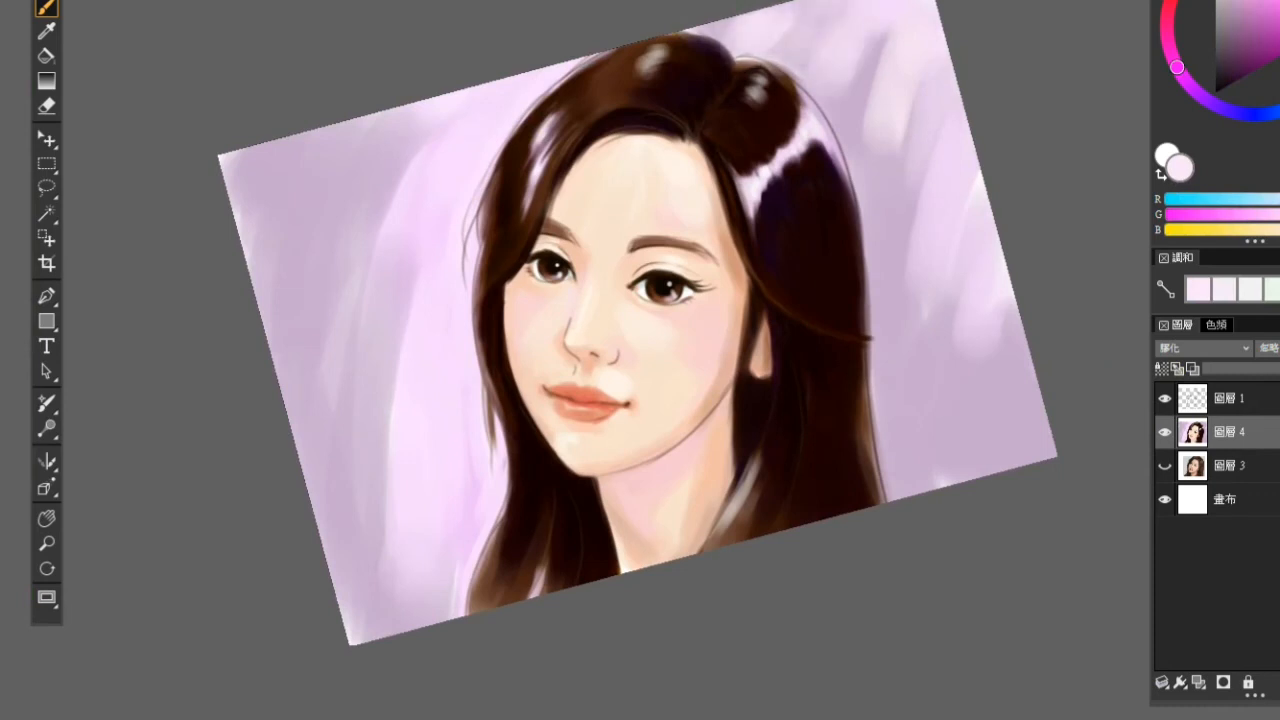
left_click_drag(800, 4, 772, 78)
mouse_move(860, 48)
left_mouse_down()
mouse_move(826, 130)
mouse_move(890, 185)
mouse_move(878, 230)
left_mouse_up()
left_click_drag(932, 185, 870, 365)
left_click_drag(955, 245, 885, 455)
mouse_move(980, 300)
left_mouse_down()
mouse_move(925, 460)
mouse_move(962, 414)
left_mouse_up()
mouse_move(942, 138)
left_mouse_down()
mouse_move(926, 230)
mouse_move(946, 220)
left_mouse_up()
Step: Paint broad pale pink-lilac diagonal strokes over the background to the left of the hair, fading toward the outer edge
left_click_drag(484, 248, 474, 292)
left_click_drag(424, 264, 405, 313)
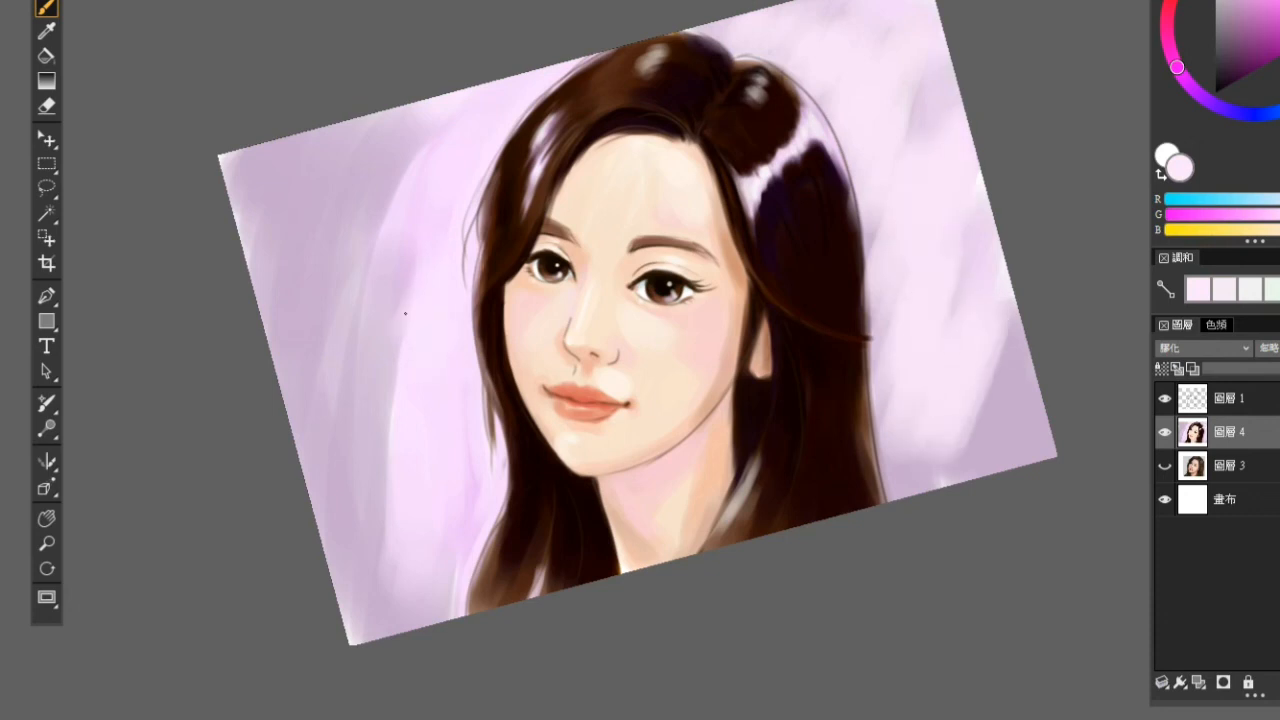
left_click_drag(440, 200, 380, 390)
left_click_drag(425, 125, 365, 245)
left_click_drag(490, 415, 440, 600)
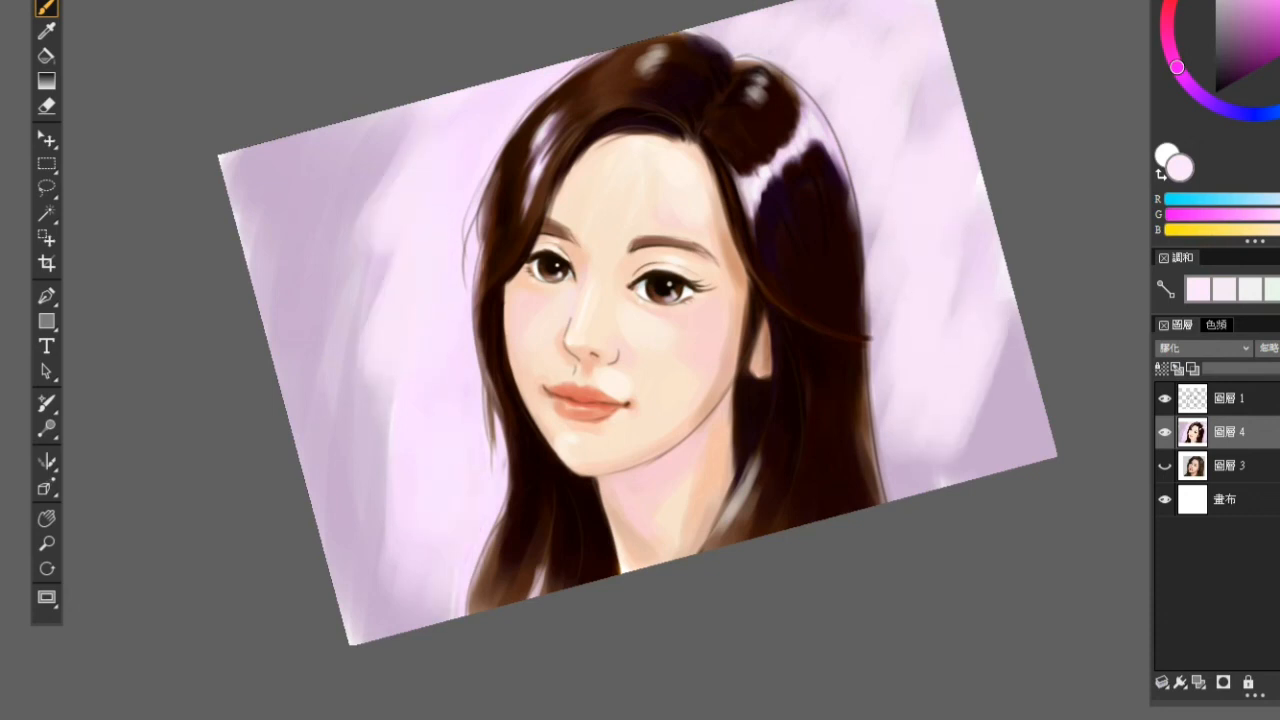
left_click_drag(484, 556, 440, 618)
left_click_drag(426, 546, 384, 614)
left_click_drag(386, 380, 362, 500)
mouse_move(410, 124)
left_mouse_down()
mouse_move(346, 238)
mouse_move(352, 156)
left_mouse_up()
left_click_drag(352, 156, 282, 304)
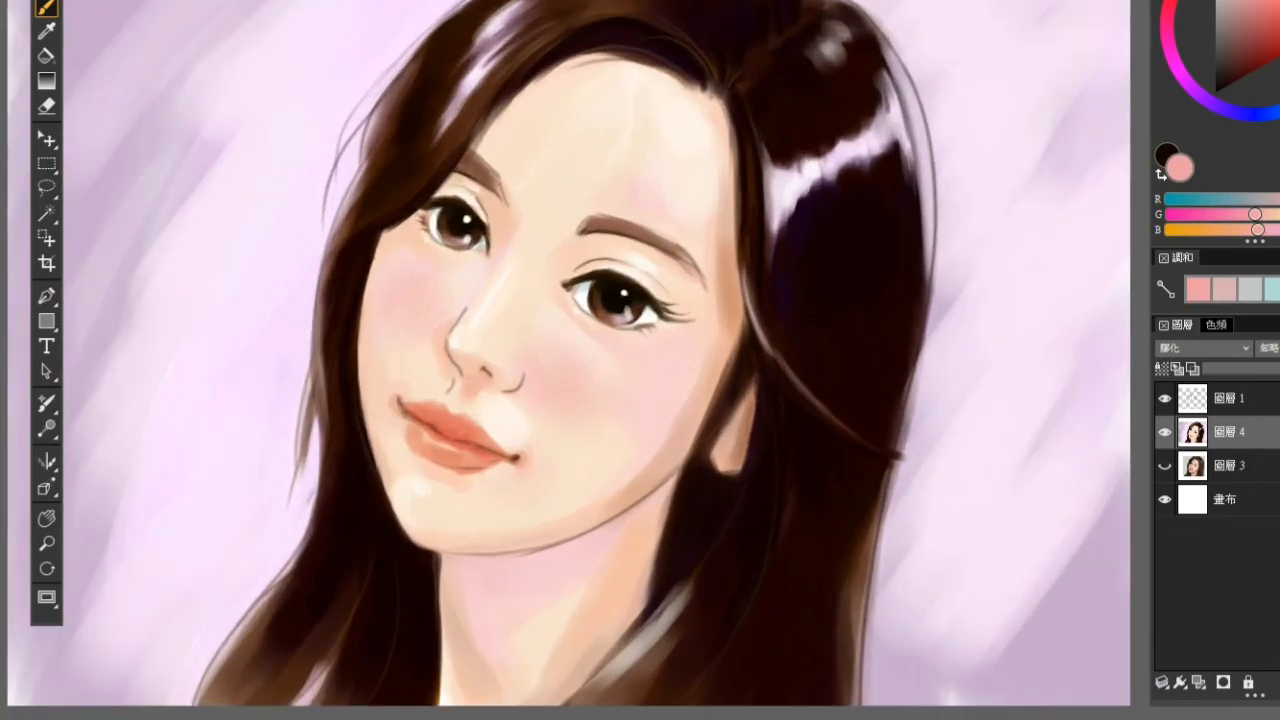
Step: Add a soft orchid-pink glow around the highlights in the left-hand and right-hand hair
mouse_move(606, 40)
left_mouse_down()
mouse_move(508, 92)
mouse_move(473, 130)
left_mouse_up()
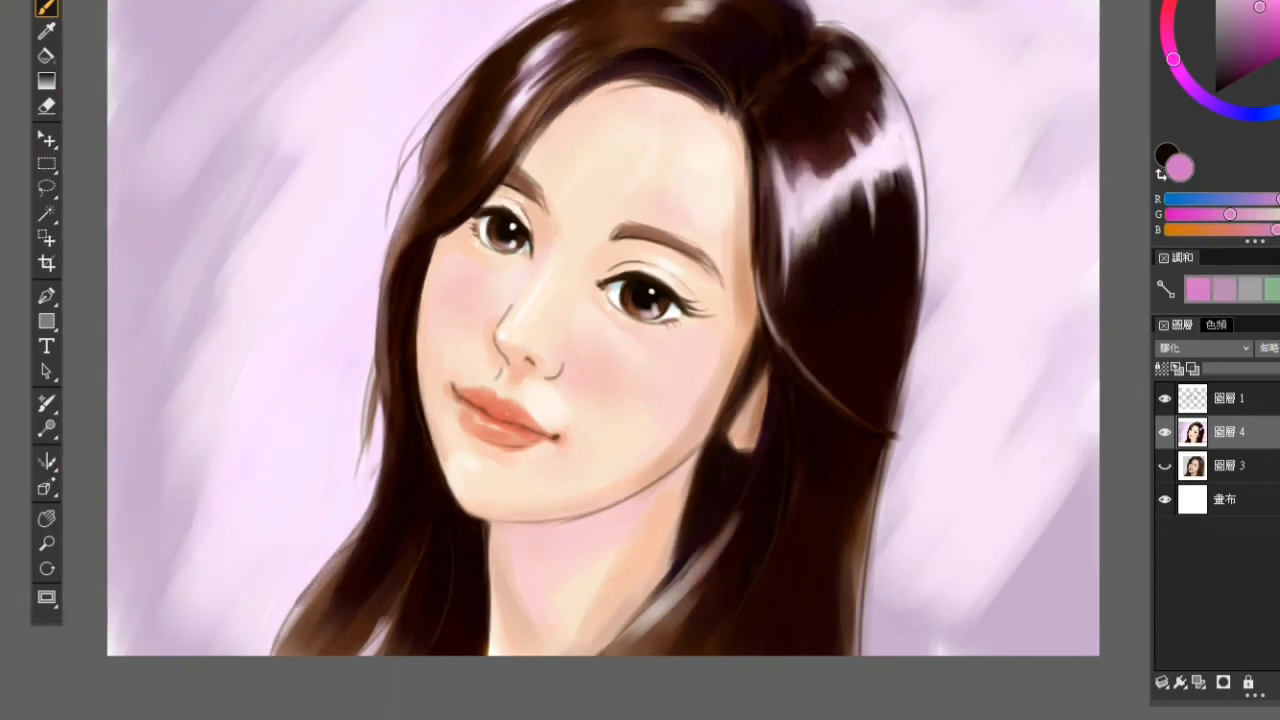
left_click_drag(890, 208, 884, 173)
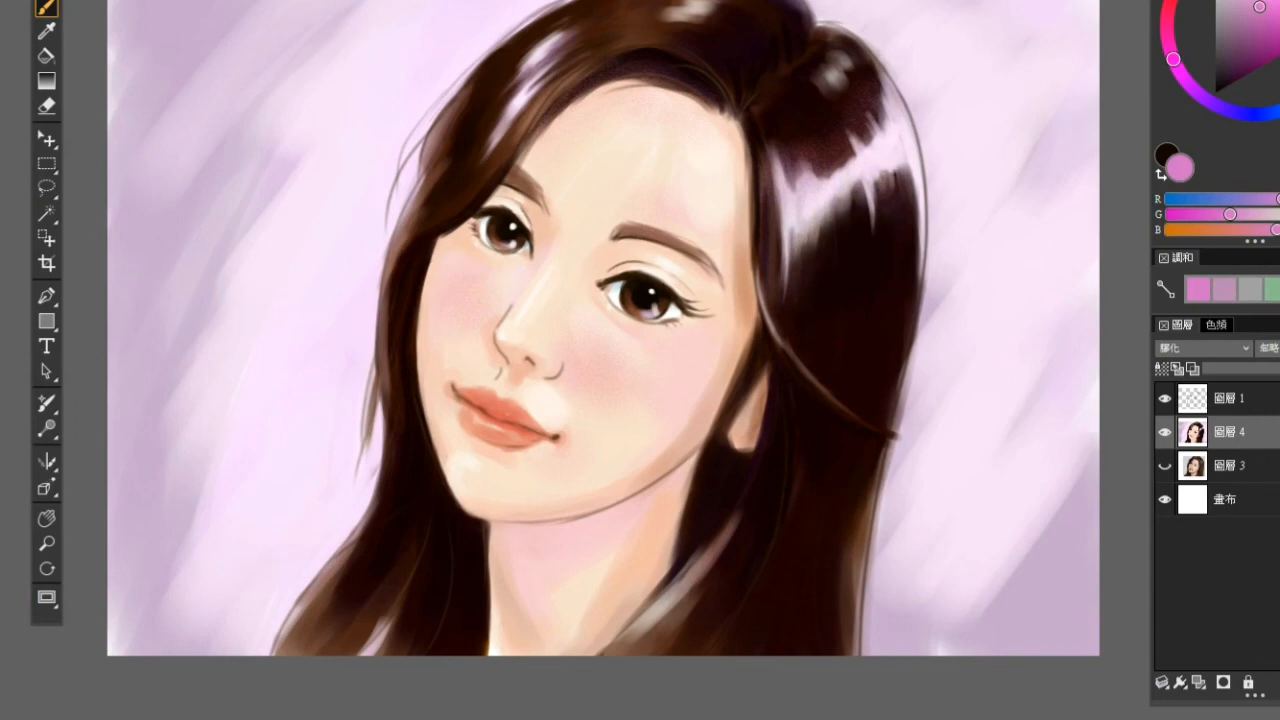
left_click_drag(786, 258, 791, 304)
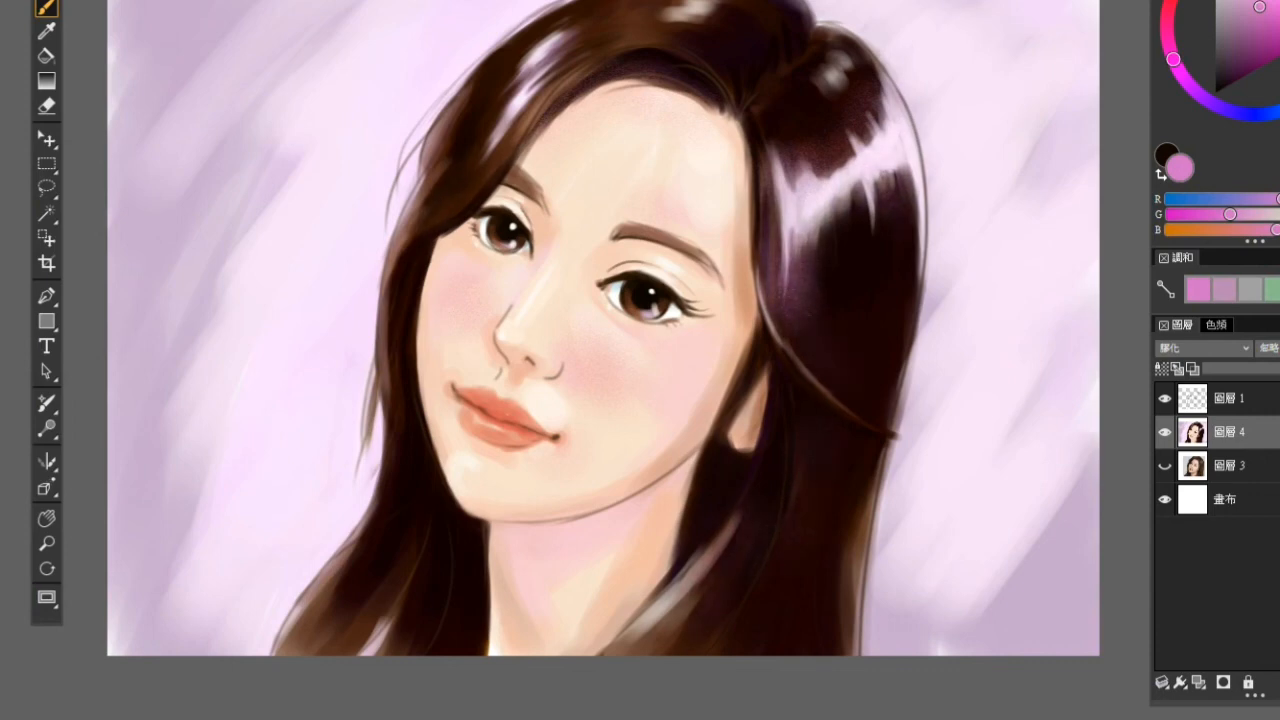
left_click_drag(496, 106, 477, 138)
left_click_drag(511, 70, 489, 94)
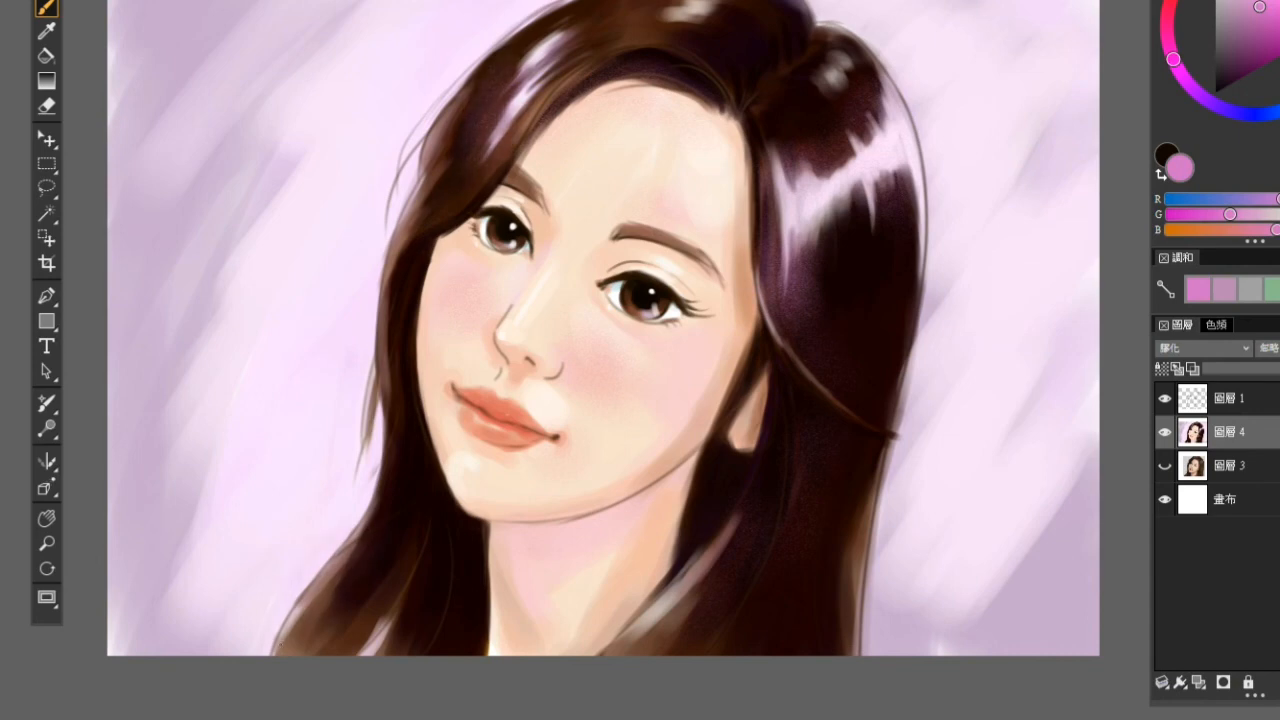
left_click_drag(961, 189, 984, 180)
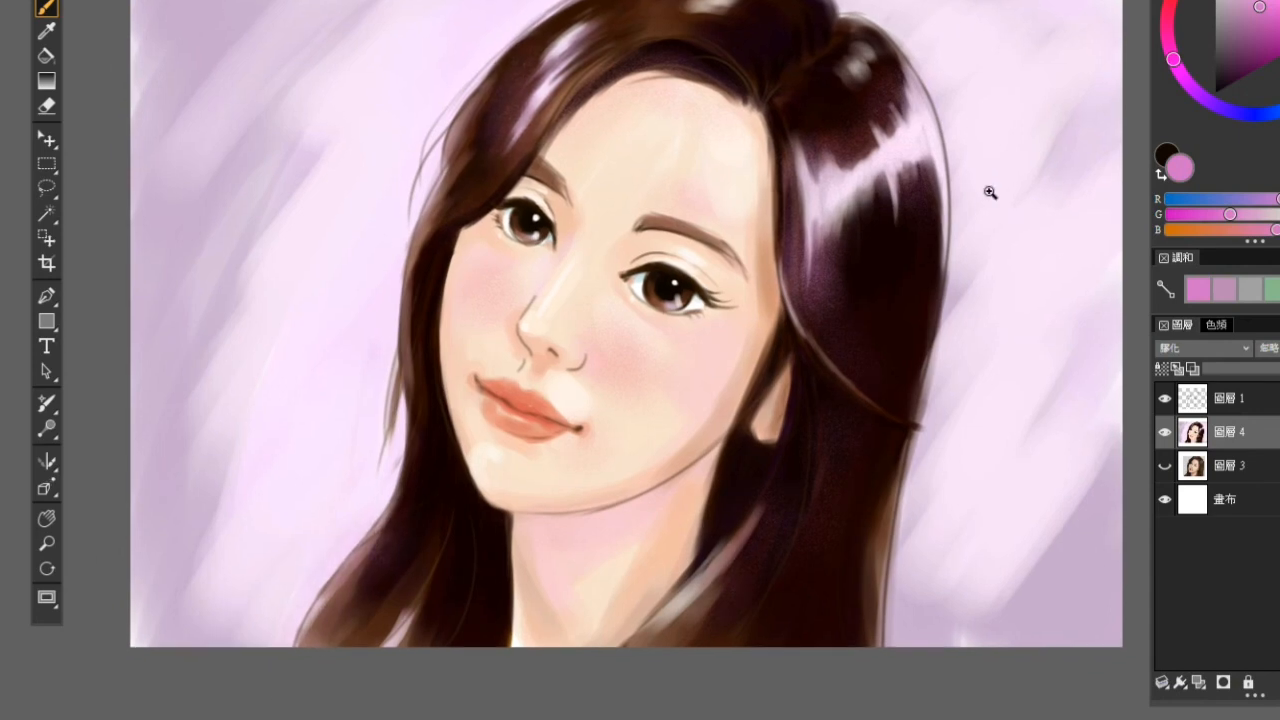
left_click(988, 193)
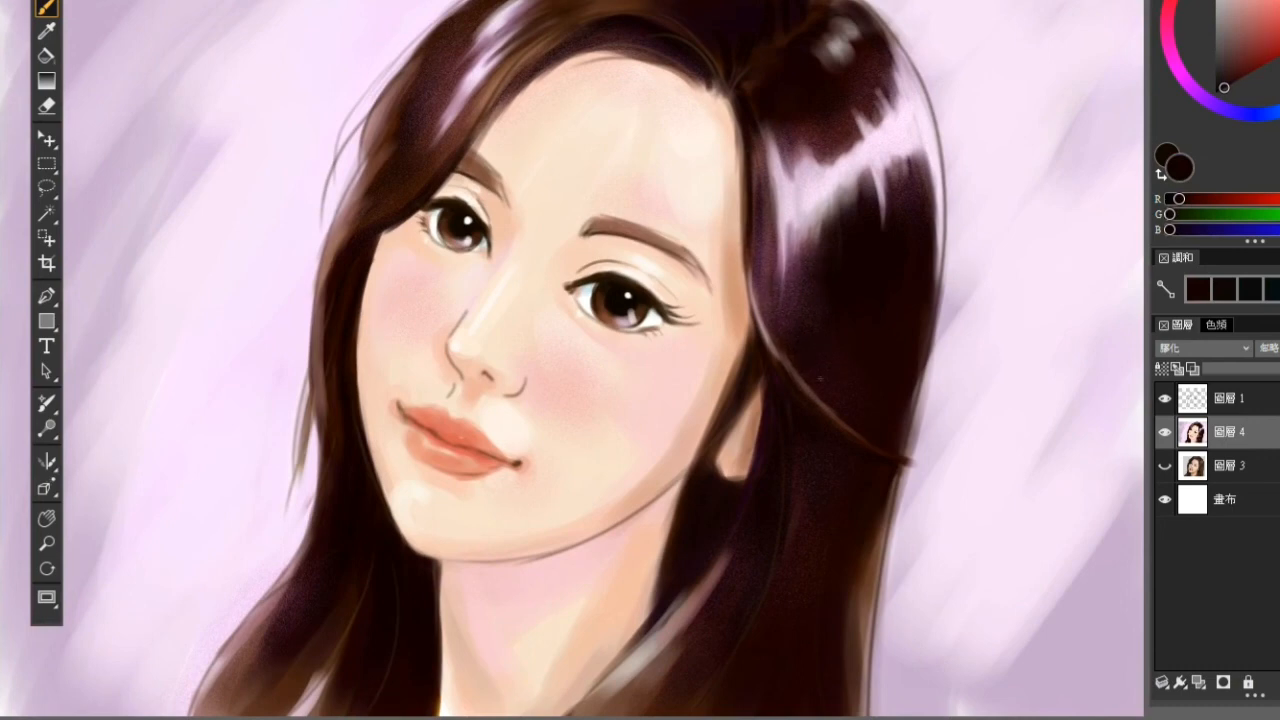
left_click_drag(1037, 72, 1049, 116)
left_click(1043, 86)
left_click(1050, 115)
scroll(1037, 110, "down", 2)
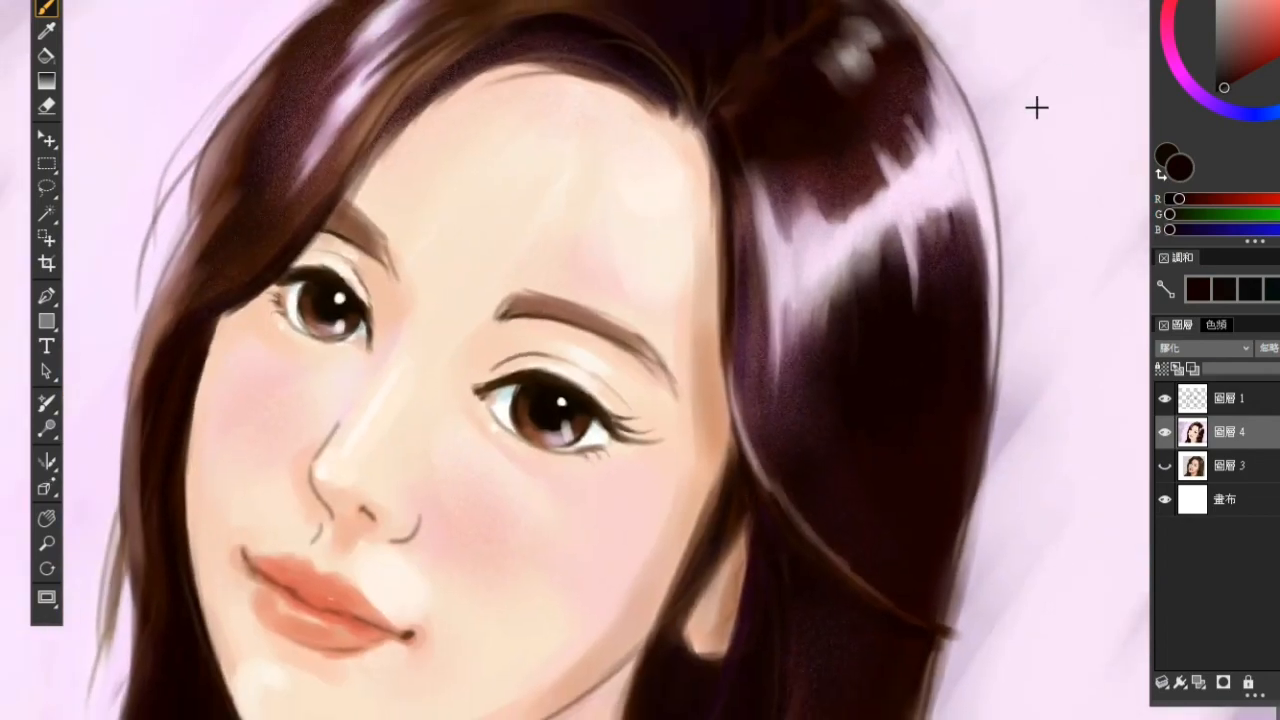
scroll(1037, 112, "down", 4)
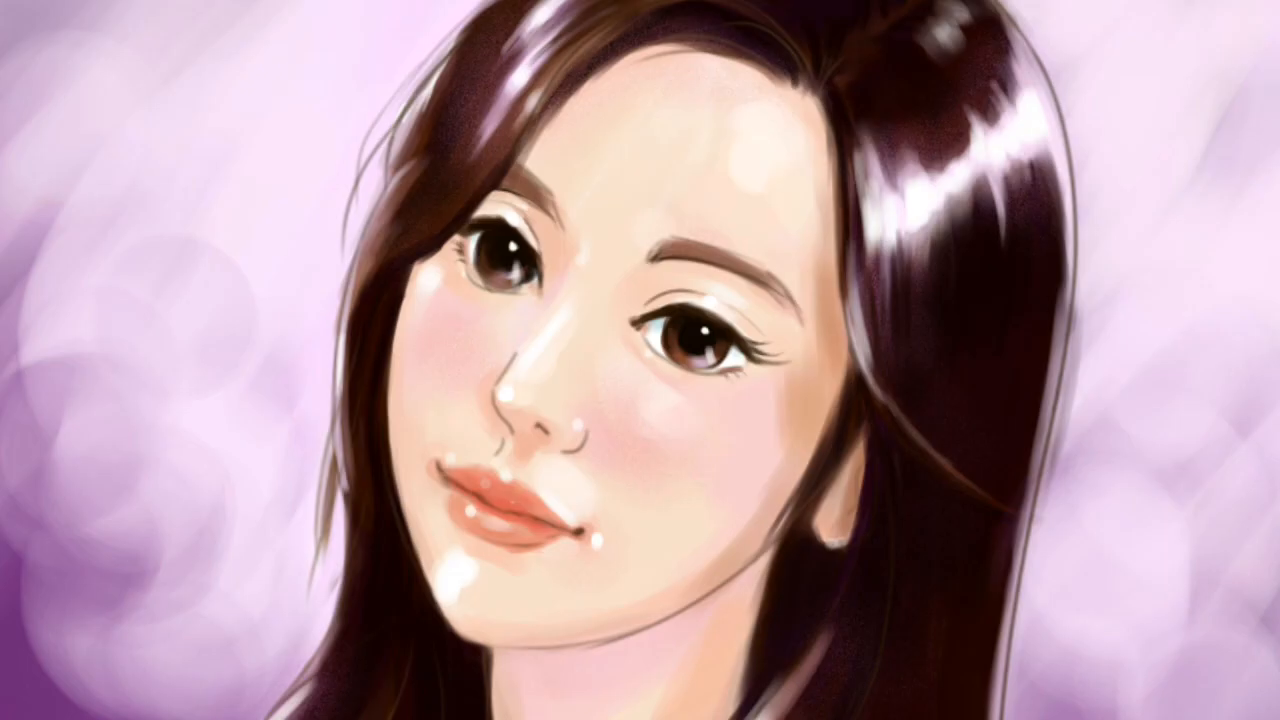